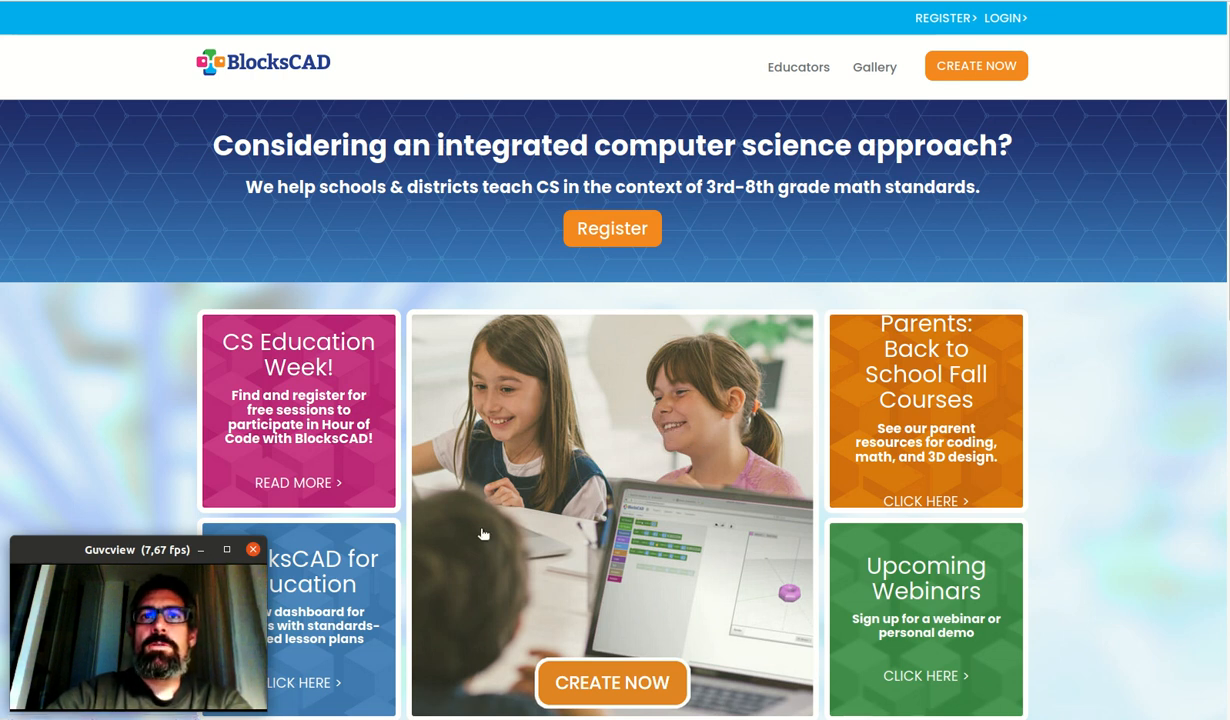
# - Start a new project in the BlocksCAD editor from the site's home page
pyautogui.click(612, 684)
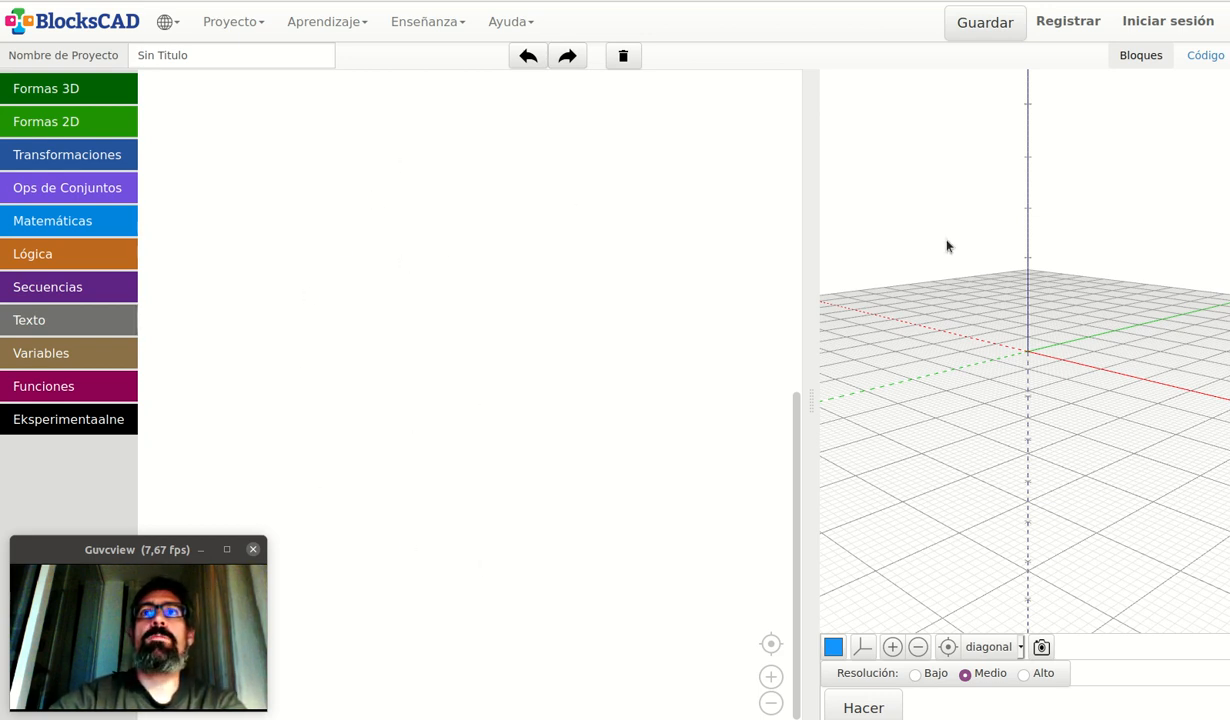
pyautogui.moveTo(1010, 362); pyautogui.dragTo(1048, 417)
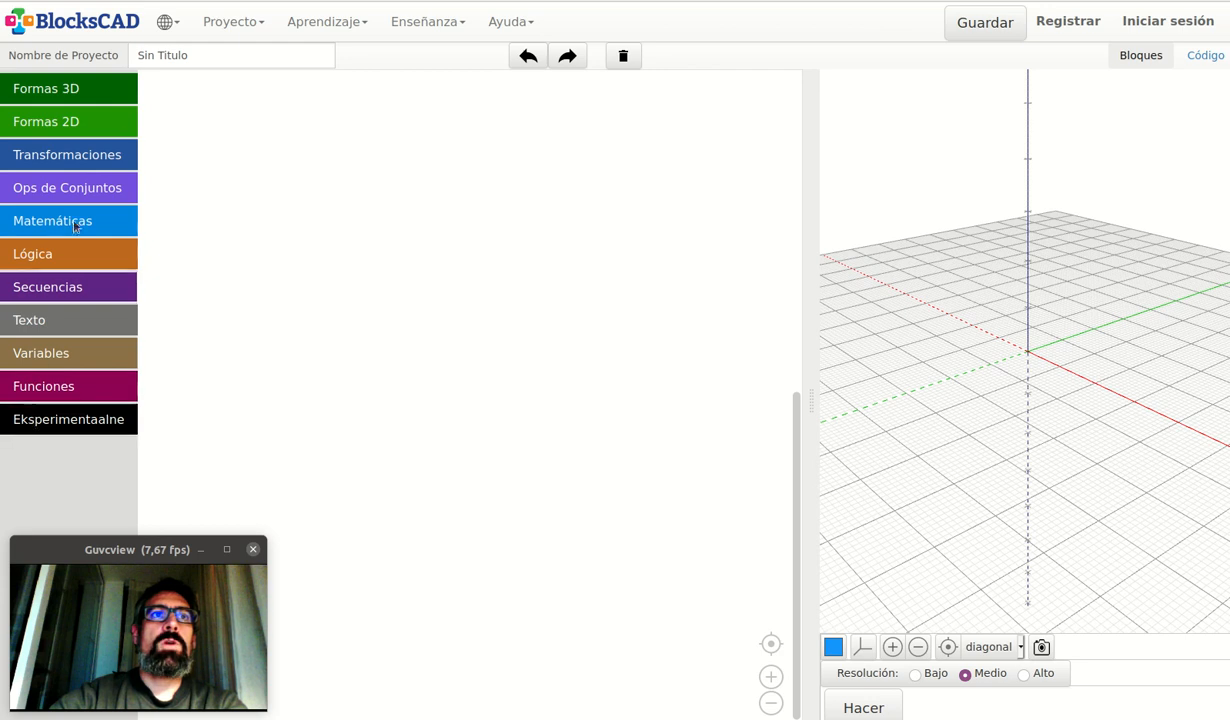
# - Look through the block categories for 3D shapes, 2D shapes, transformations and set operations
pyautogui.click(76, 89)
pyautogui.click(75, 121)
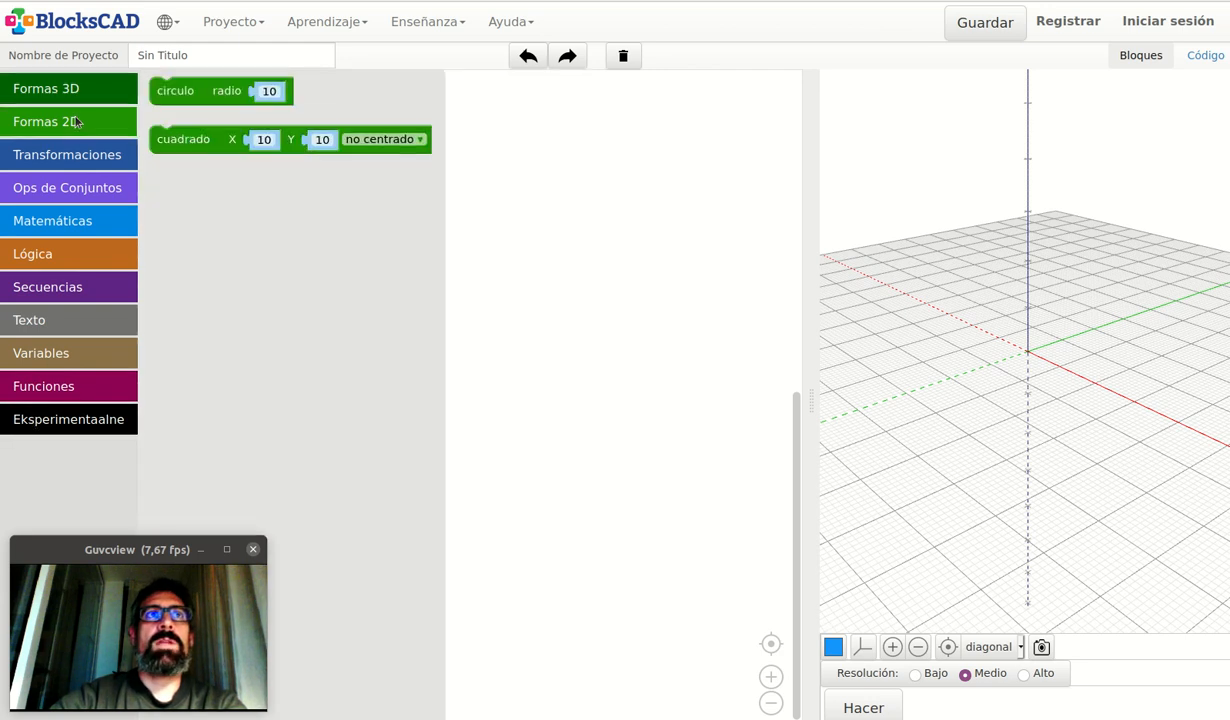
pyautogui.click(68, 155)
pyautogui.click(47, 187)
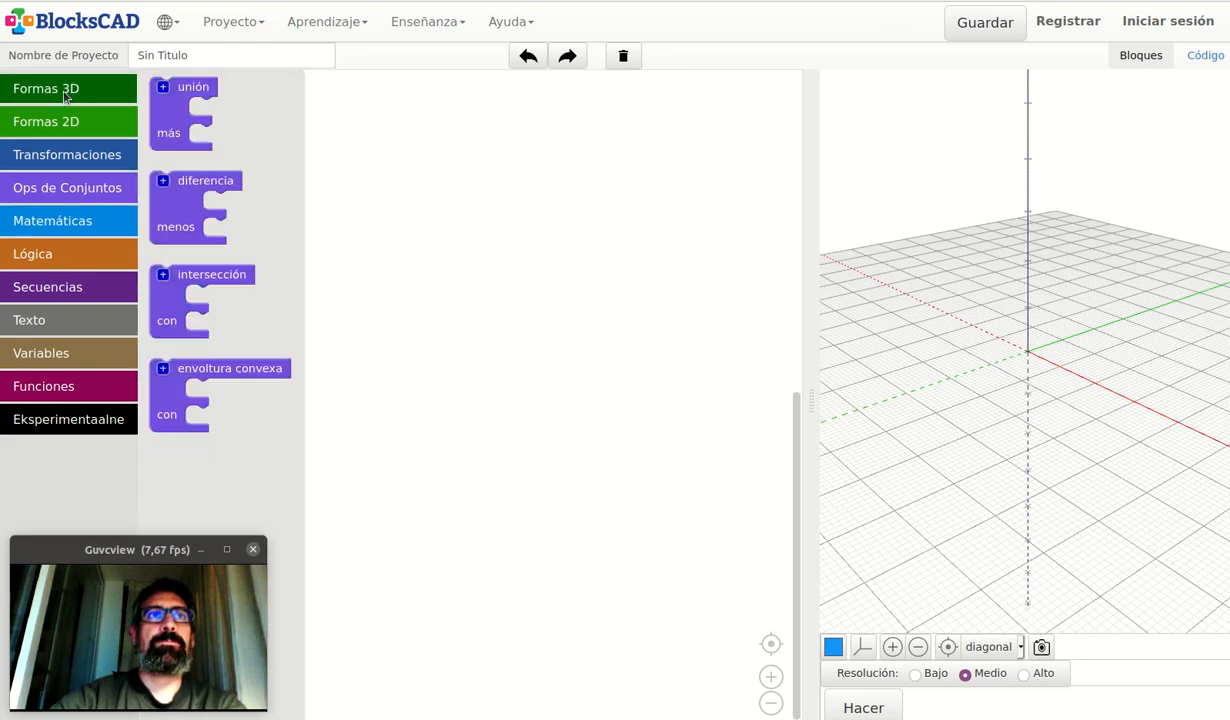
pyautogui.click(63, 88)
pyautogui.click(63, 88)
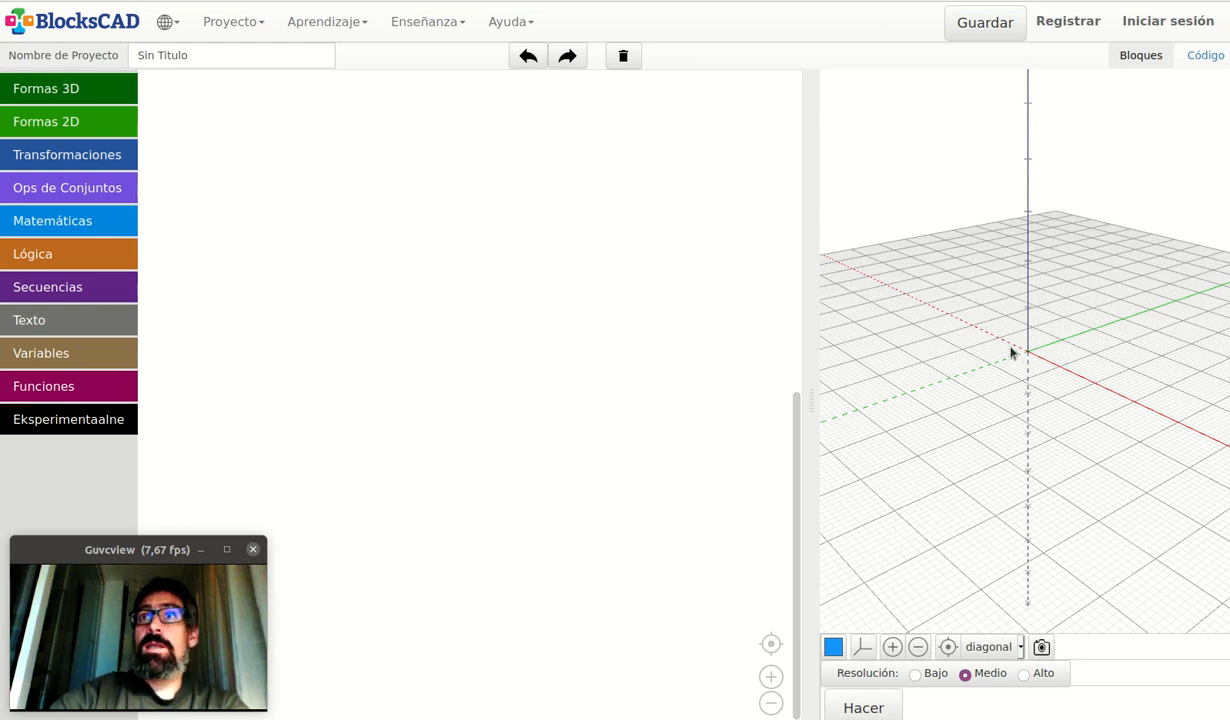
# - Examine the empty 3D scene's grid and its X, Y and Z axes from several angles and distances
pyautogui.moveTo(1011, 352); pyautogui.dragTo(1018, 480)
pyautogui.scroll(-10, 1013, 451)
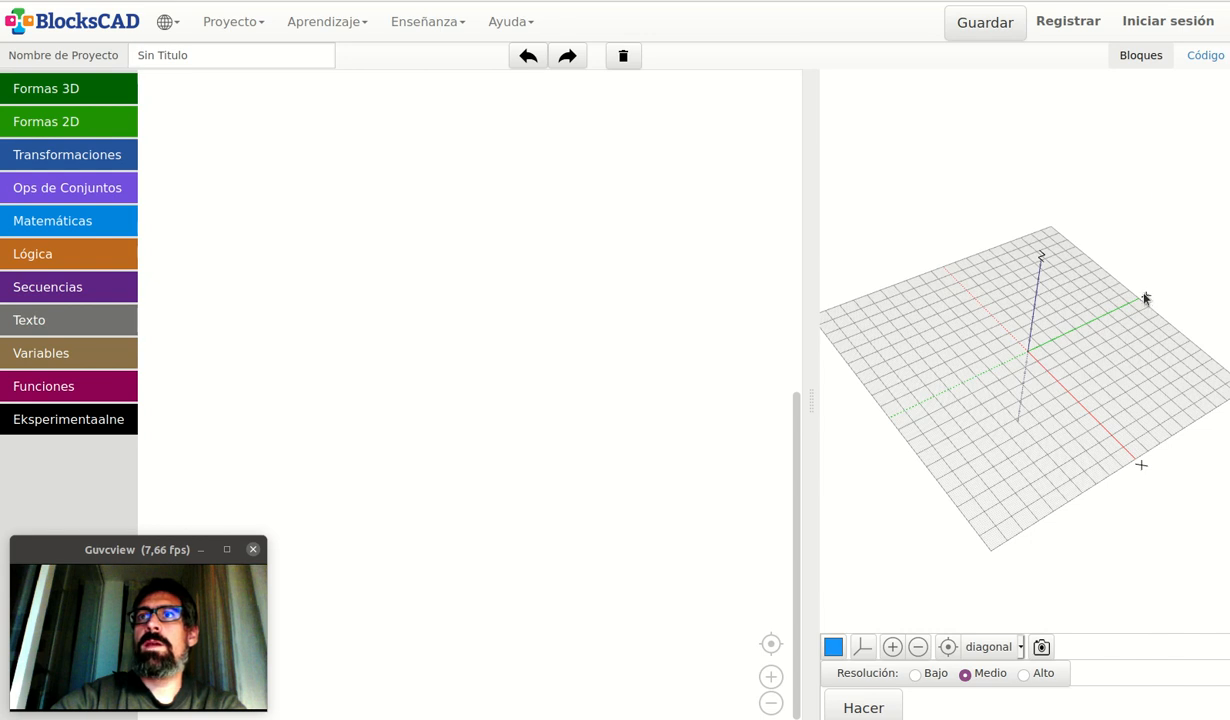
pyautogui.scroll(8, 1028, 375)
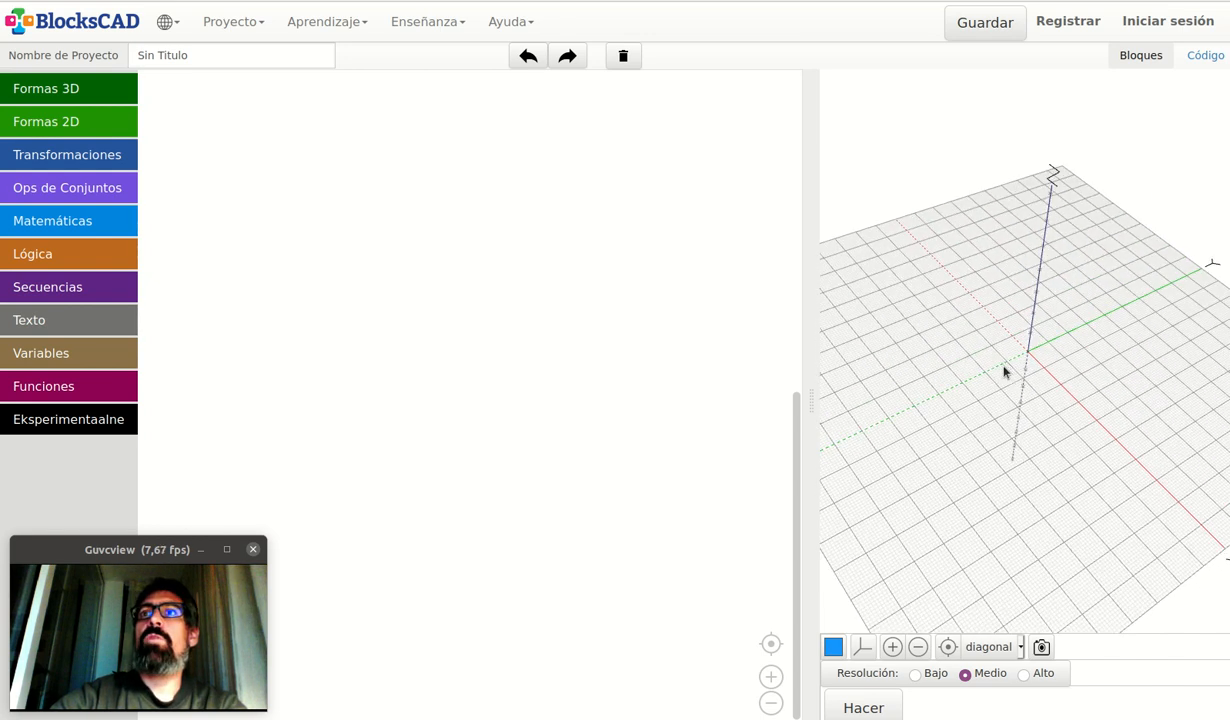
pyautogui.scroll(-4, 1015, 390)
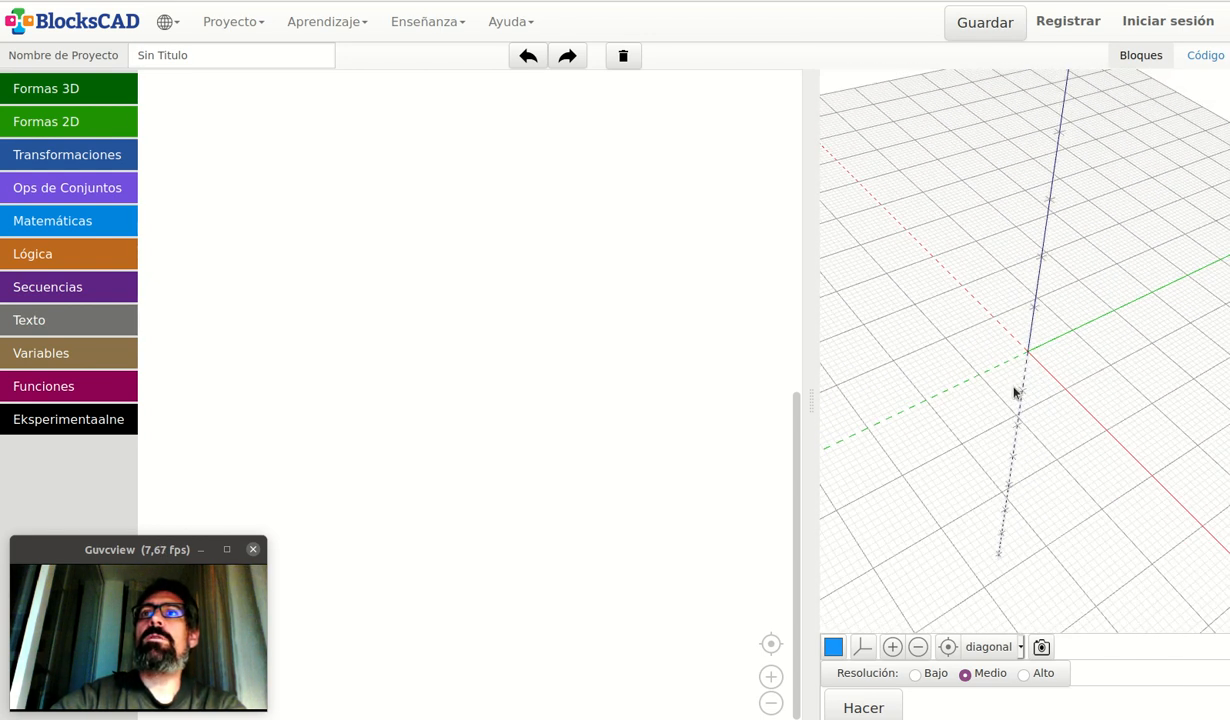
pyautogui.scroll(-4, 1011, 408)
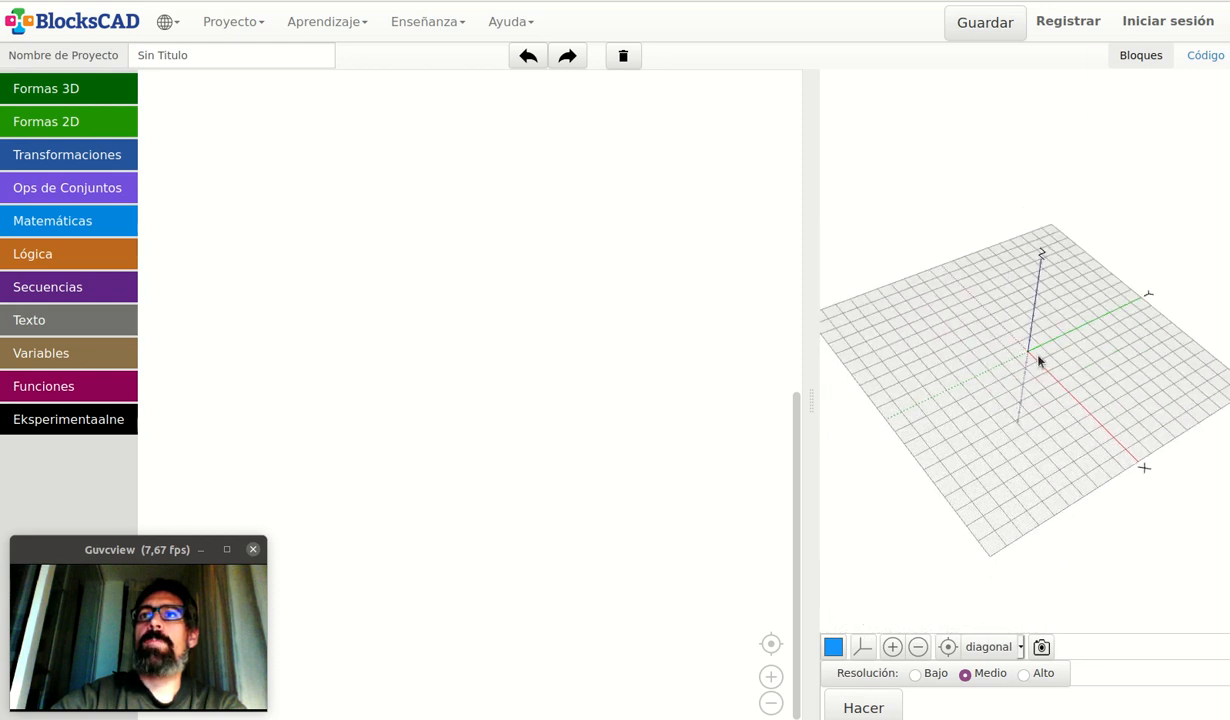
pyautogui.moveTo(1019, 456); pyautogui.dragTo(1061, 411)
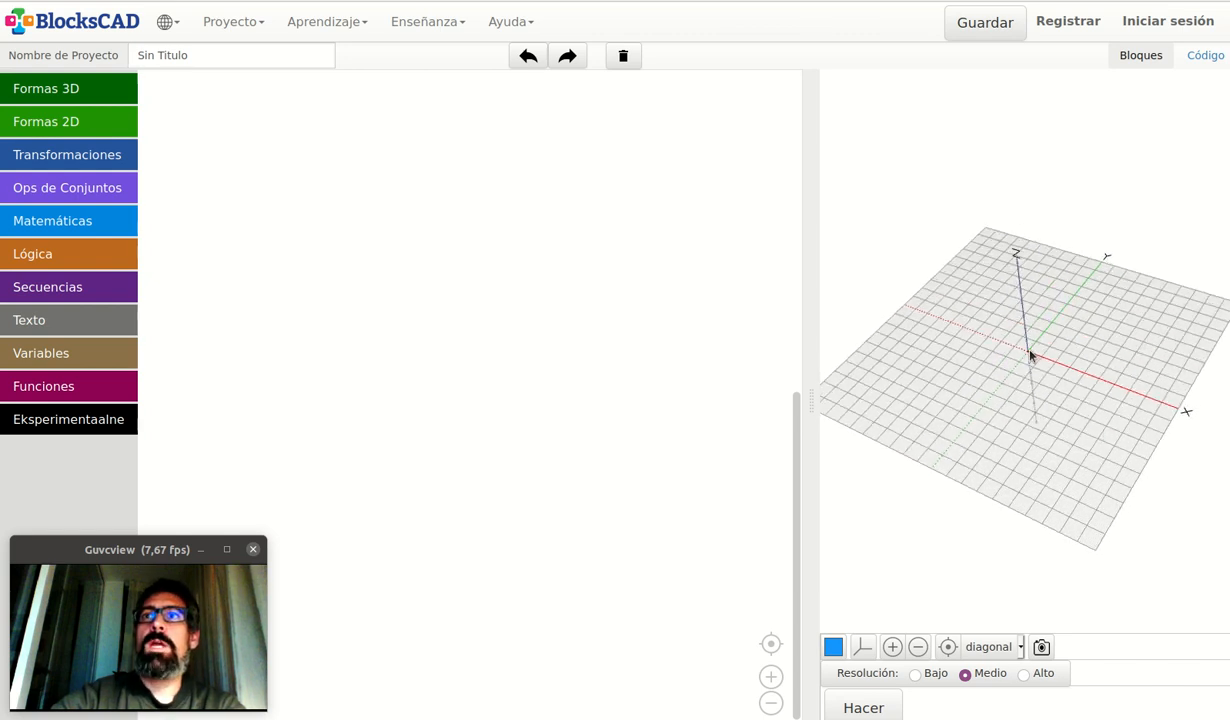
pyautogui.moveTo(1025, 352); pyautogui.dragTo(1046, 316)
pyautogui.scroll(5, 1020, 385)
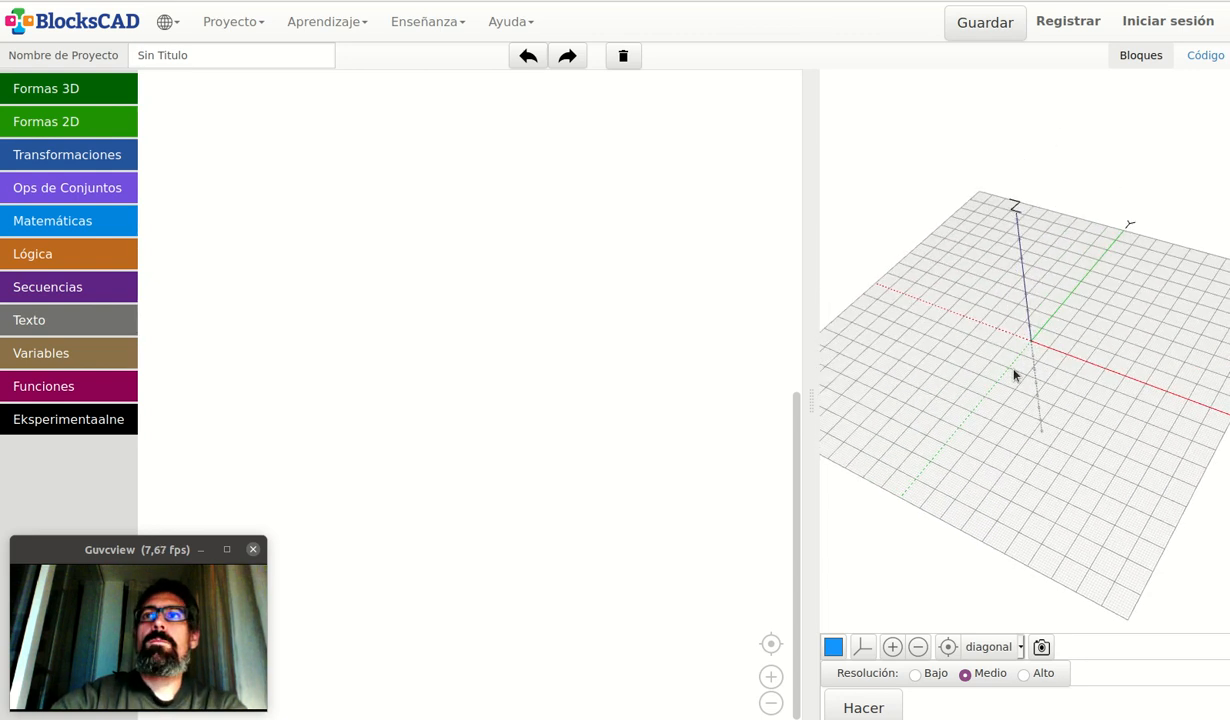
pyautogui.moveTo(1022, 353); pyautogui.dragTo(1062, 360)
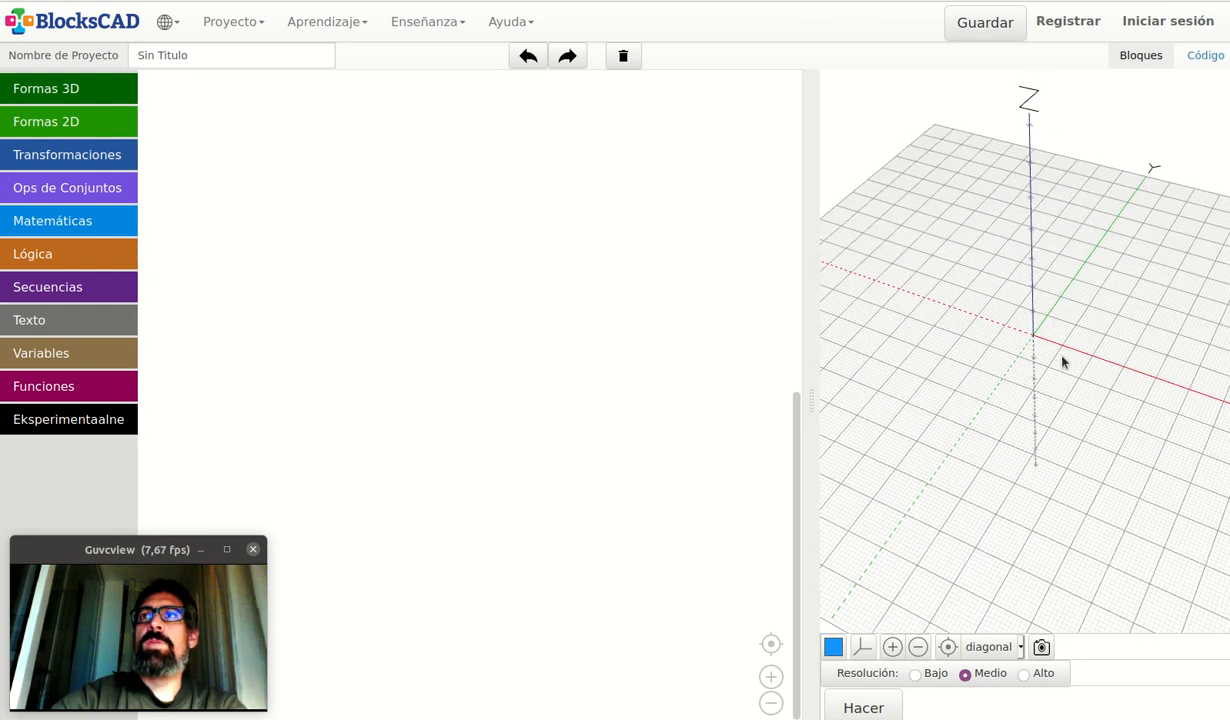
pyautogui.scroll(-2, 1060, 358)
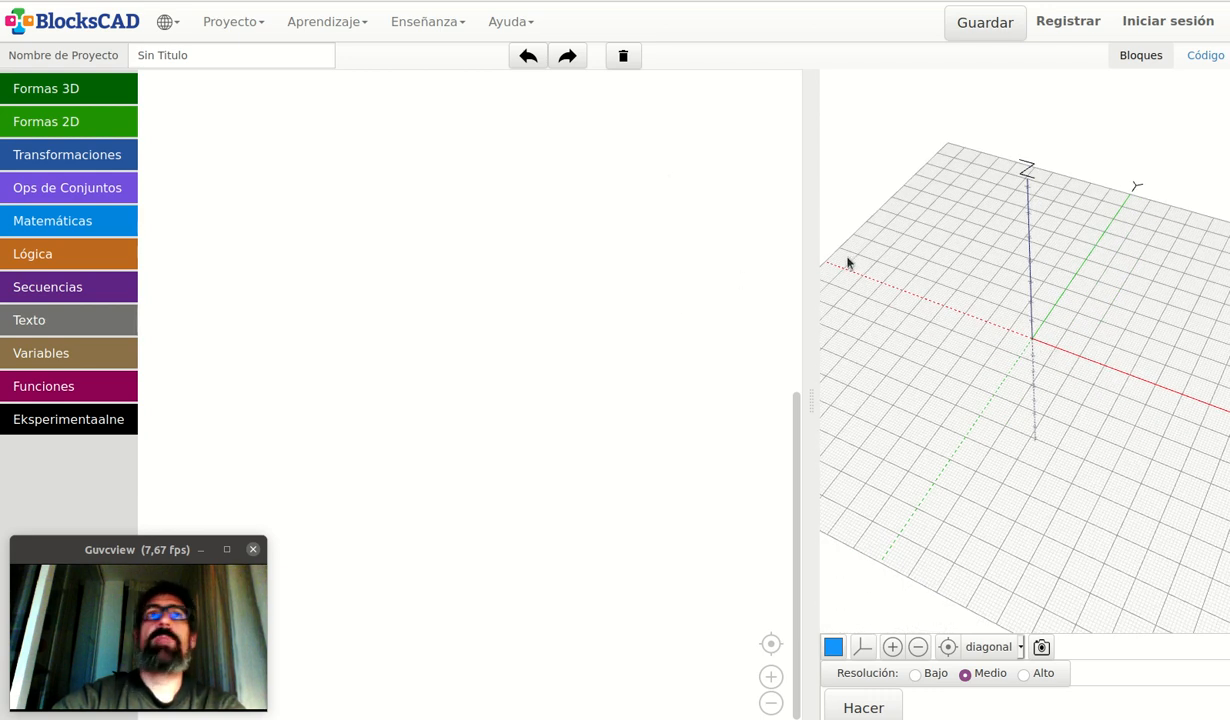
# - Add a sphere block with radius 10 to the workspace and render it
pyautogui.click(93, 94)
pyautogui.click(182, 88)
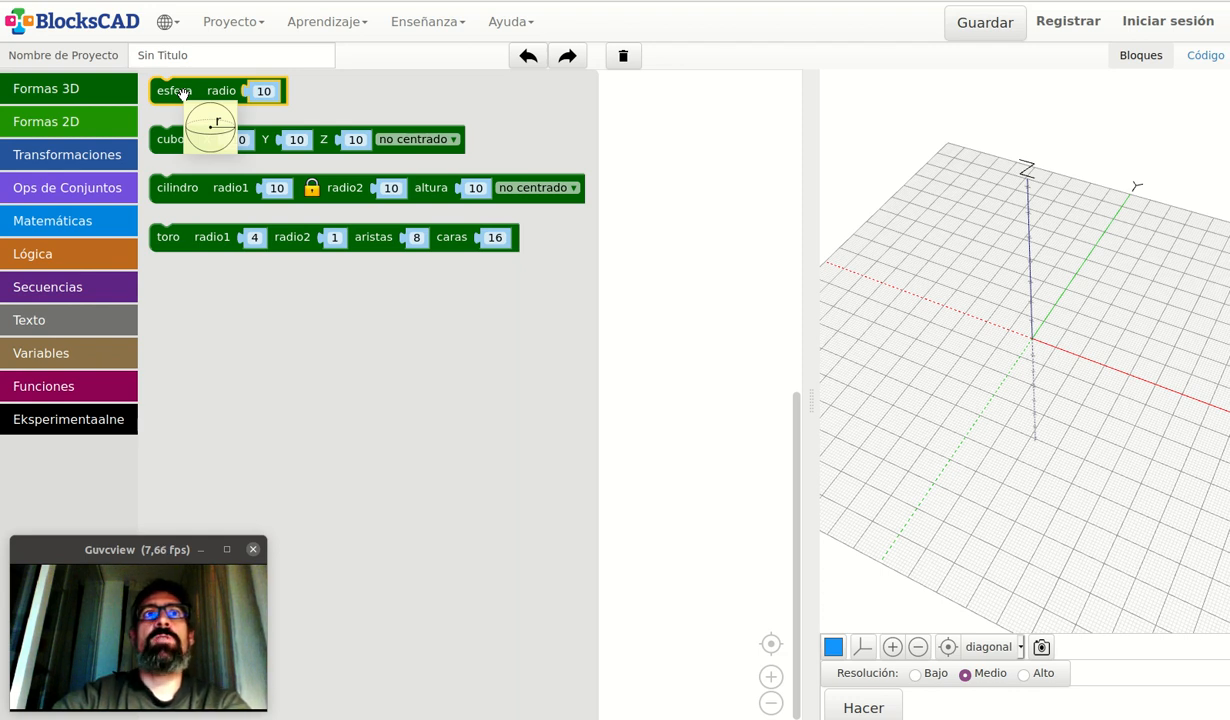
pyautogui.moveTo(183, 93); pyautogui.dragTo(383, 201)
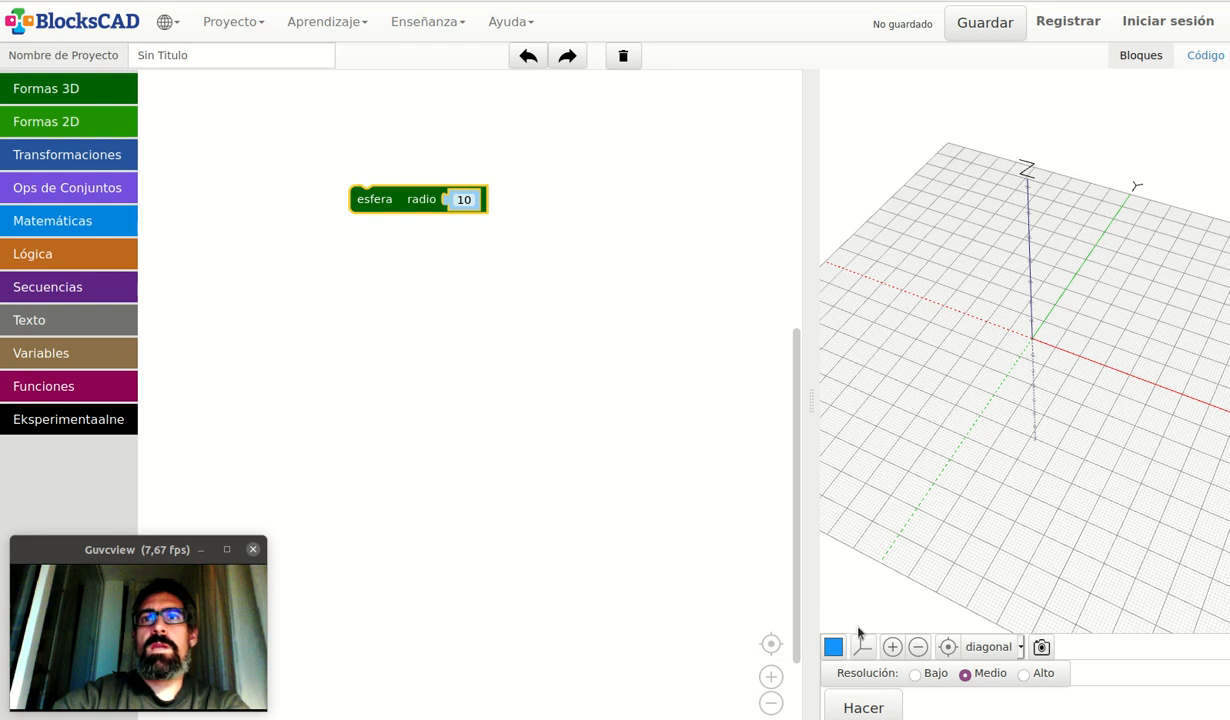
pyautogui.click(863, 708)
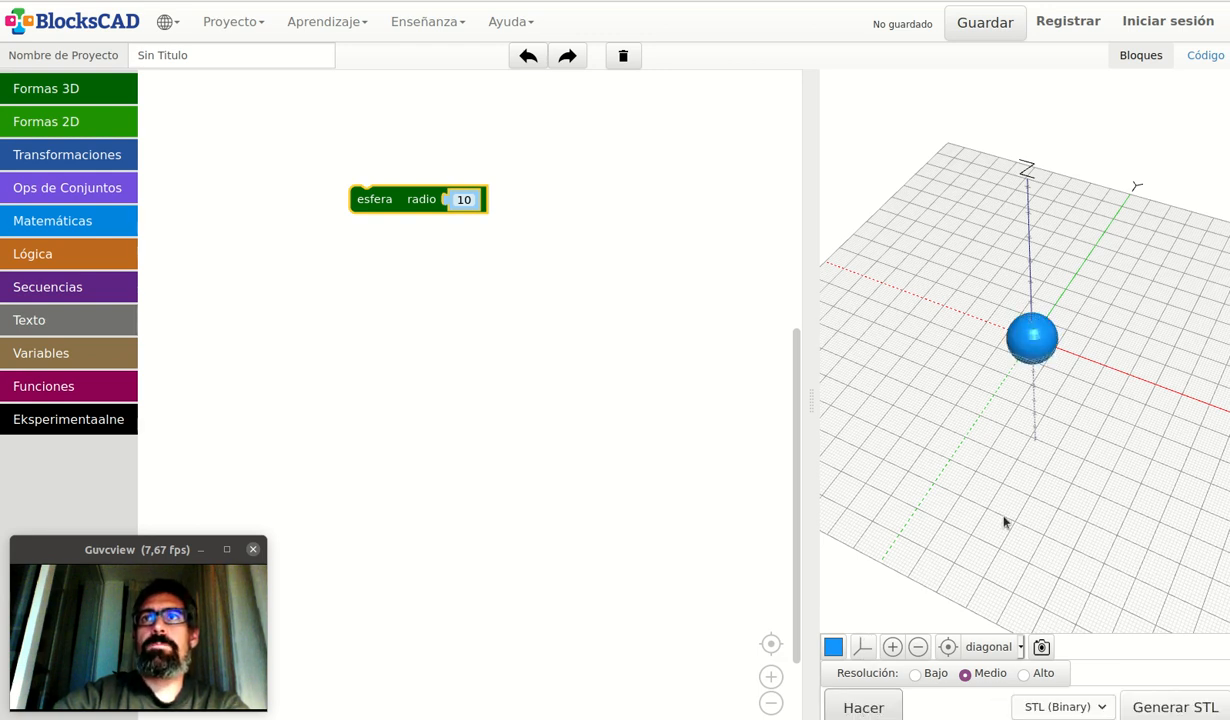
pyautogui.moveTo(966, 502); pyautogui.dragTo(961, 322)
pyautogui.scroll(10, 1005, 445)
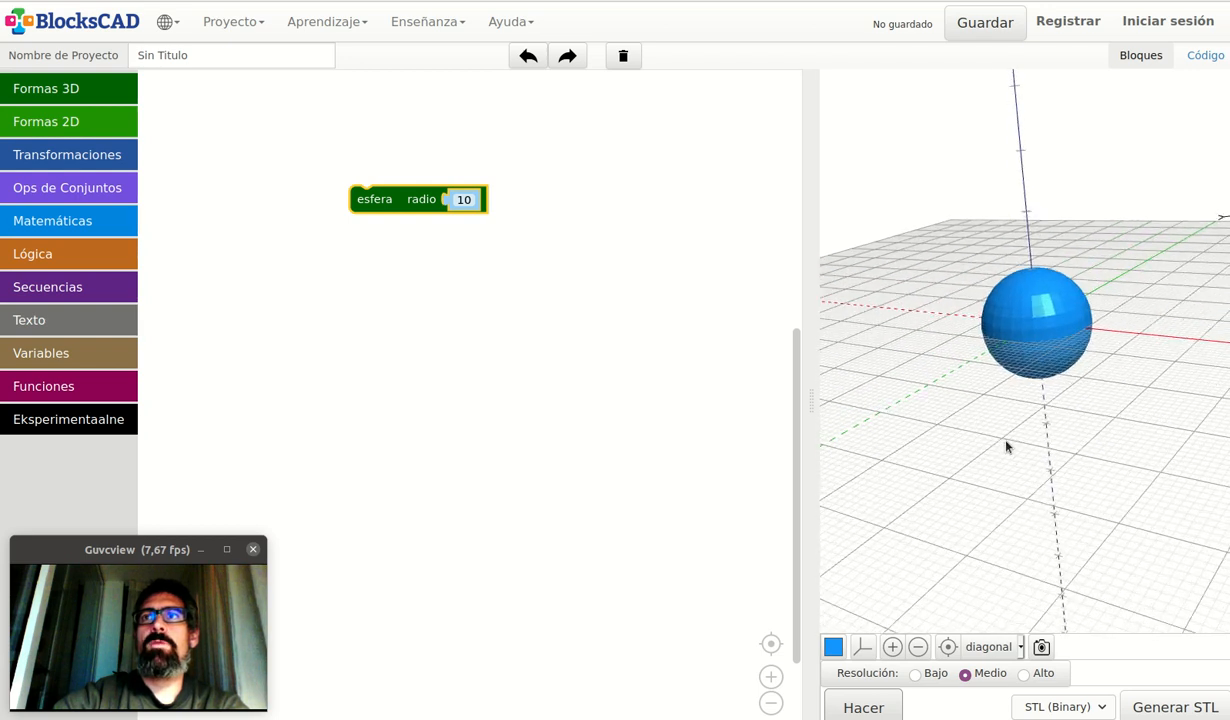
pyautogui.scroll(1, 1008, 445)
pyautogui.moveTo(1005, 430); pyautogui.dragTo(1024, 498)
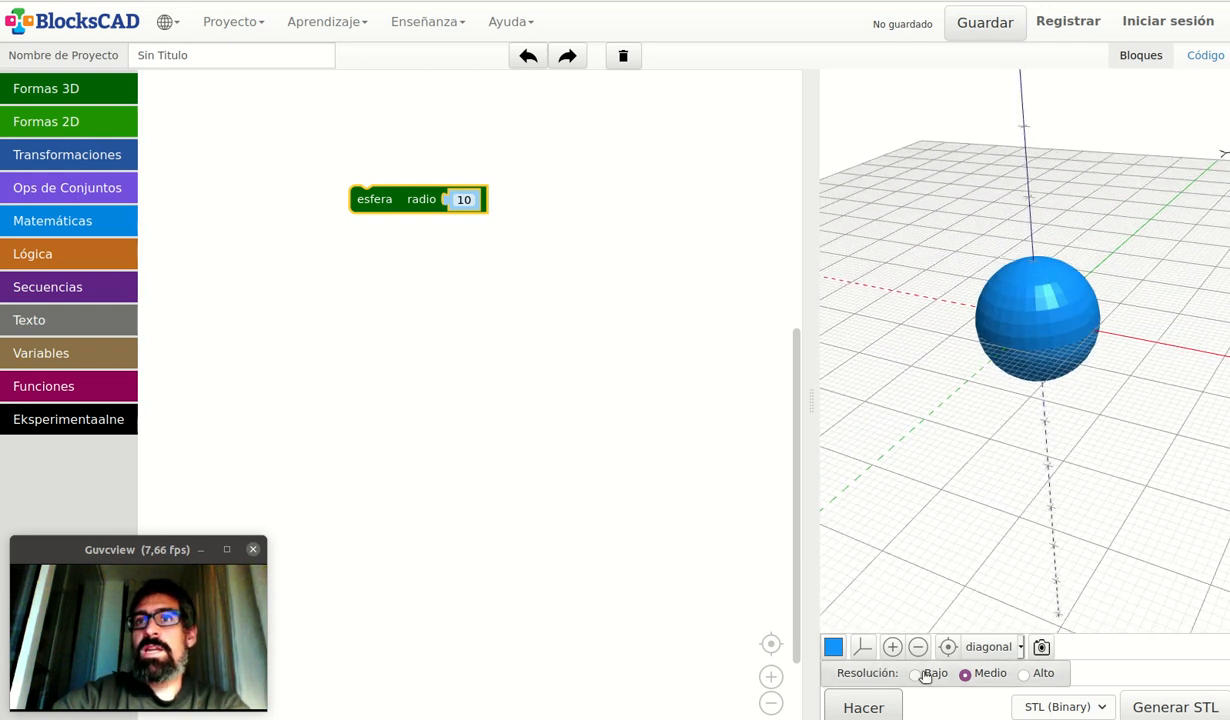
# - Set the rendering resolution to Alto and render the sphere again
pyautogui.click(1024, 675)
pyautogui.click(845, 705)
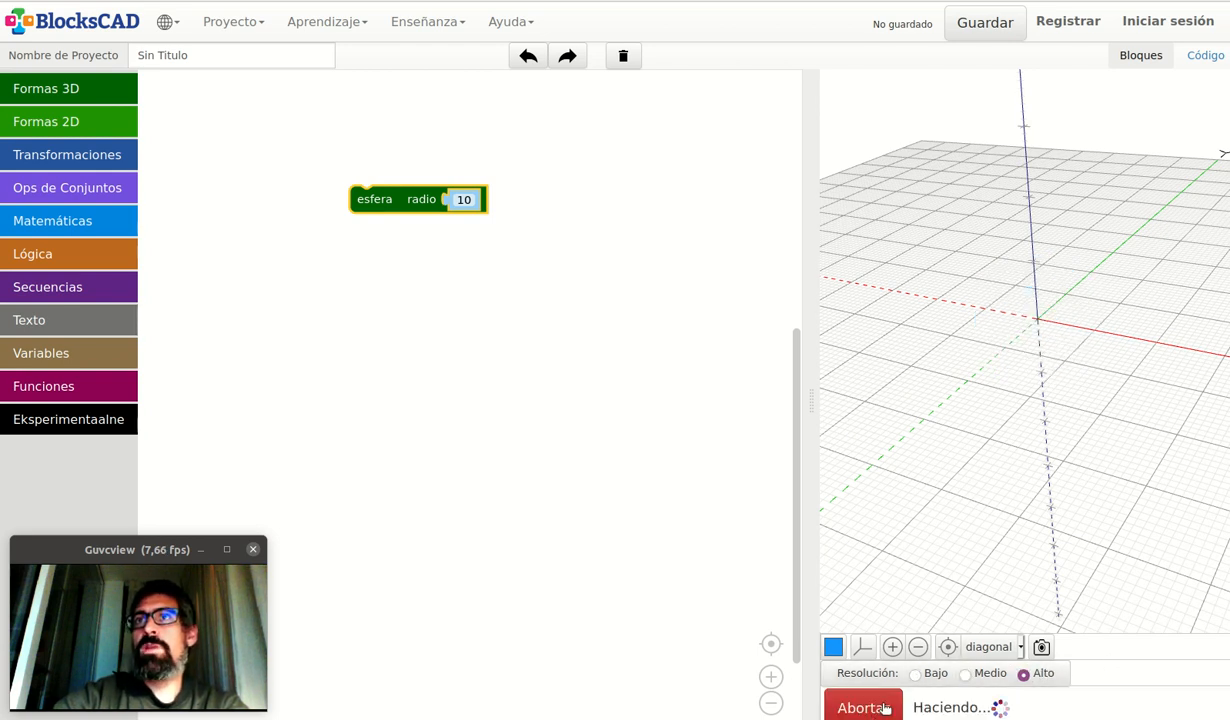
pyautogui.moveTo(935, 472); pyautogui.dragTo(1036, 560)
pyautogui.scroll(5, 1016, 369)
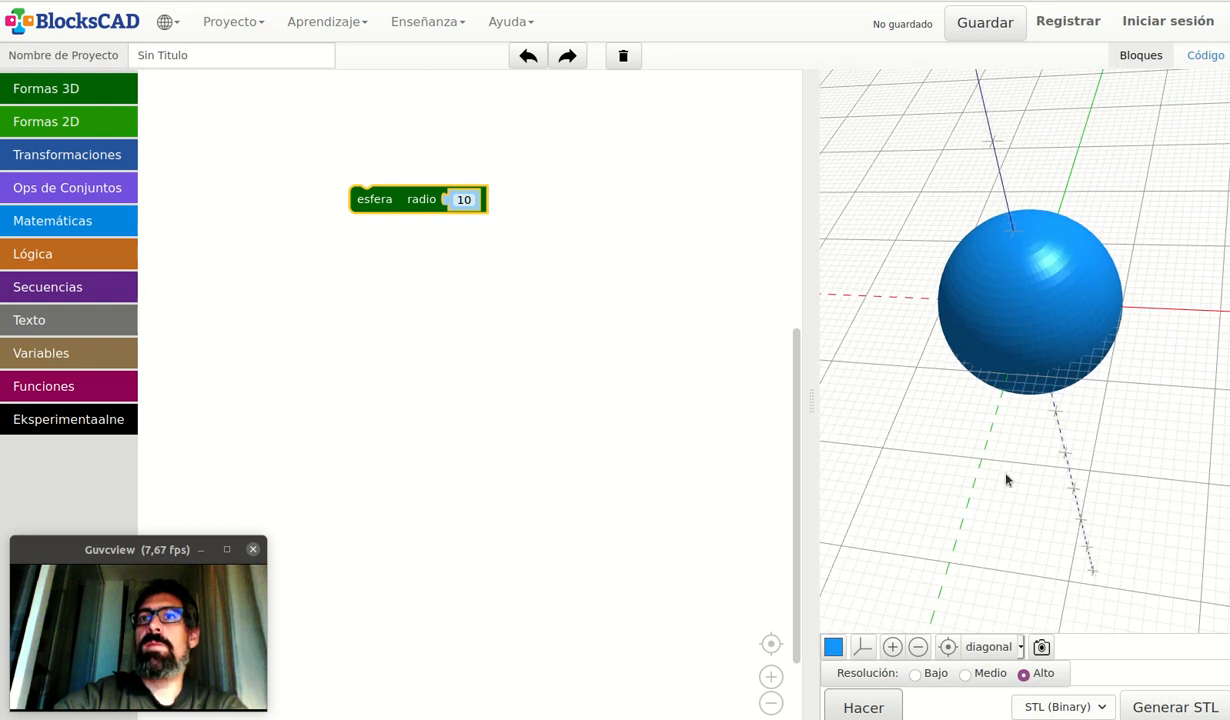
# - Switch the rendering resolution to Bajo and render the sphere at that quality
pyautogui.click(914, 674)
pyautogui.click(862, 706)
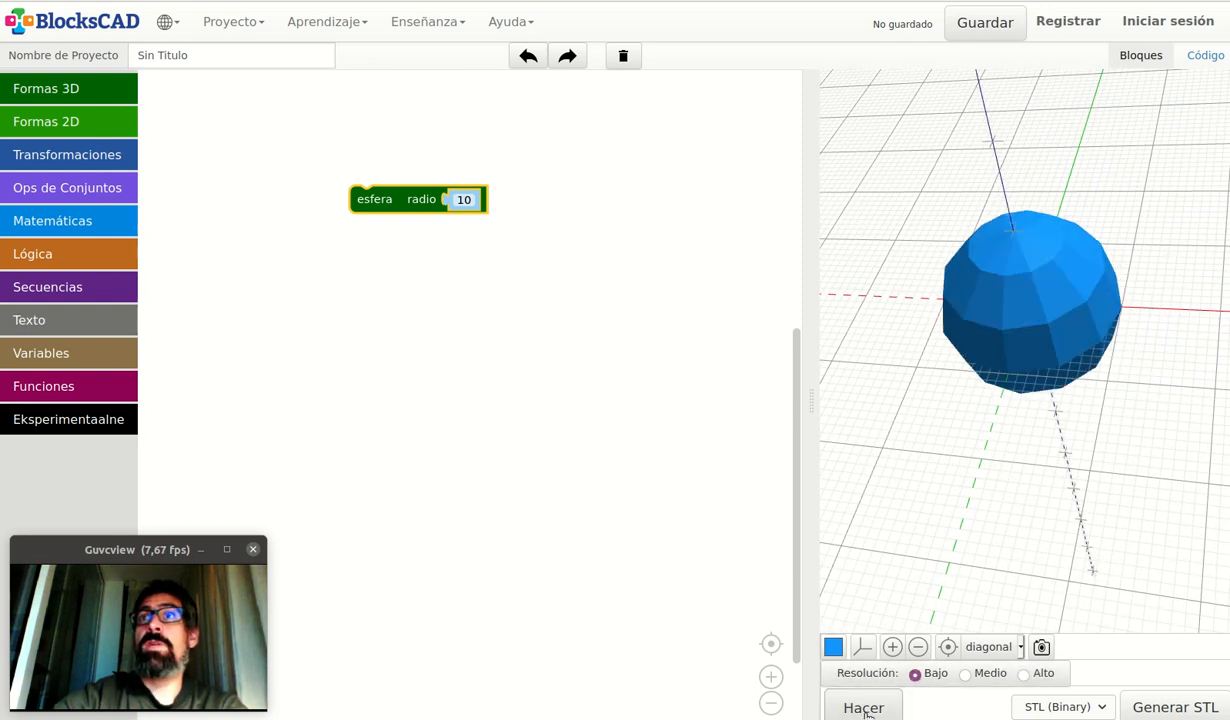
pyautogui.moveTo(949, 448); pyautogui.dragTo(977, 440)
pyautogui.moveTo(1046, 357); pyautogui.dragTo(1024, 448)
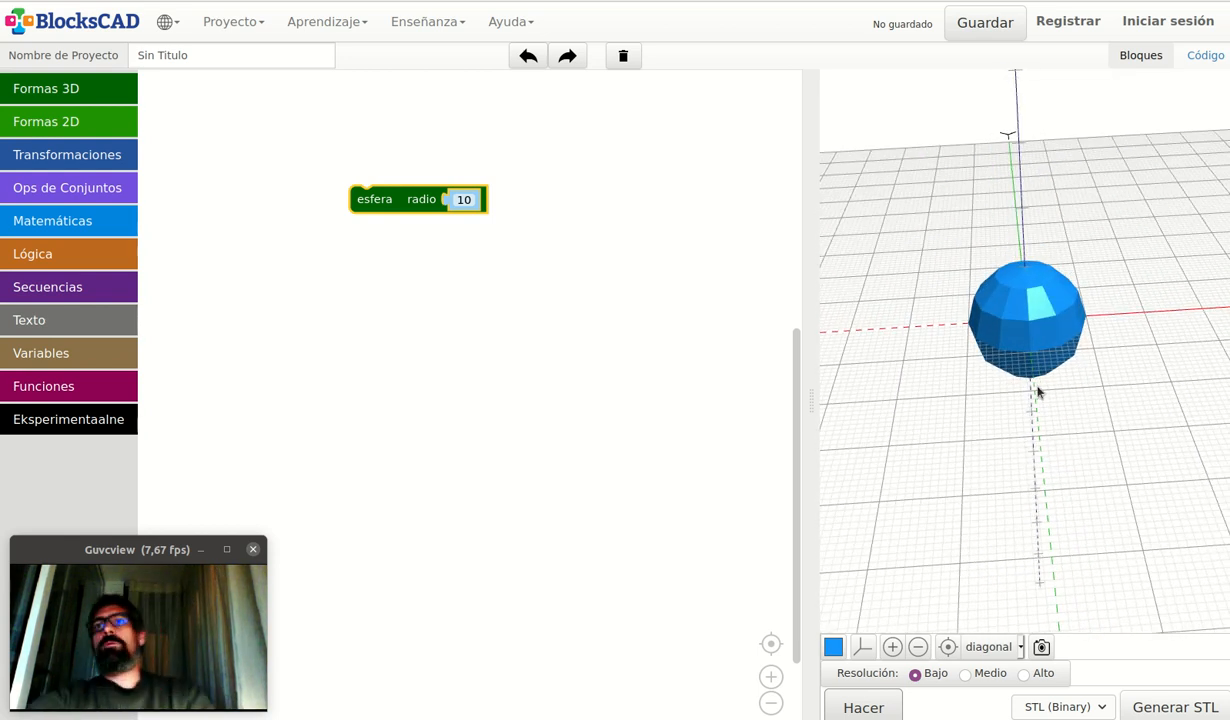
# - Return the rendering resolution to Medio and re-render the sphere
pyautogui.click(965, 675)
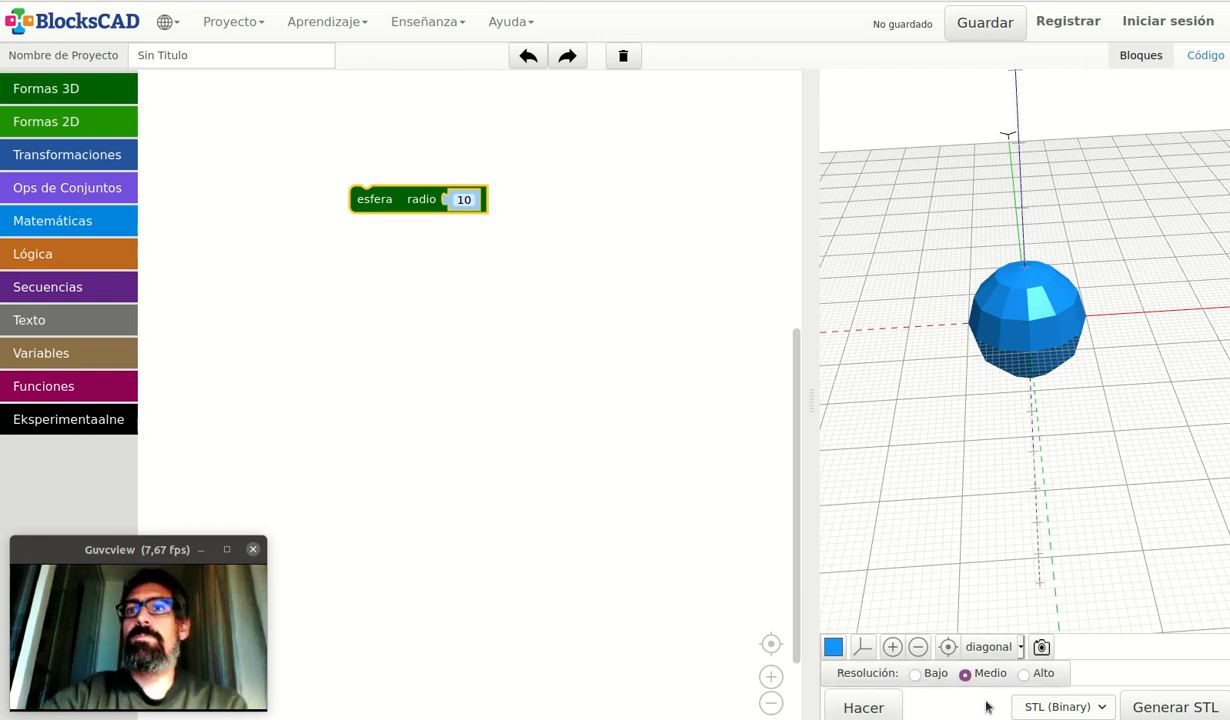
pyautogui.click(888, 708)
pyautogui.moveTo(1085, 380); pyautogui.dragTo(916, 322)
pyautogui.scroll(-4, 940, 320)
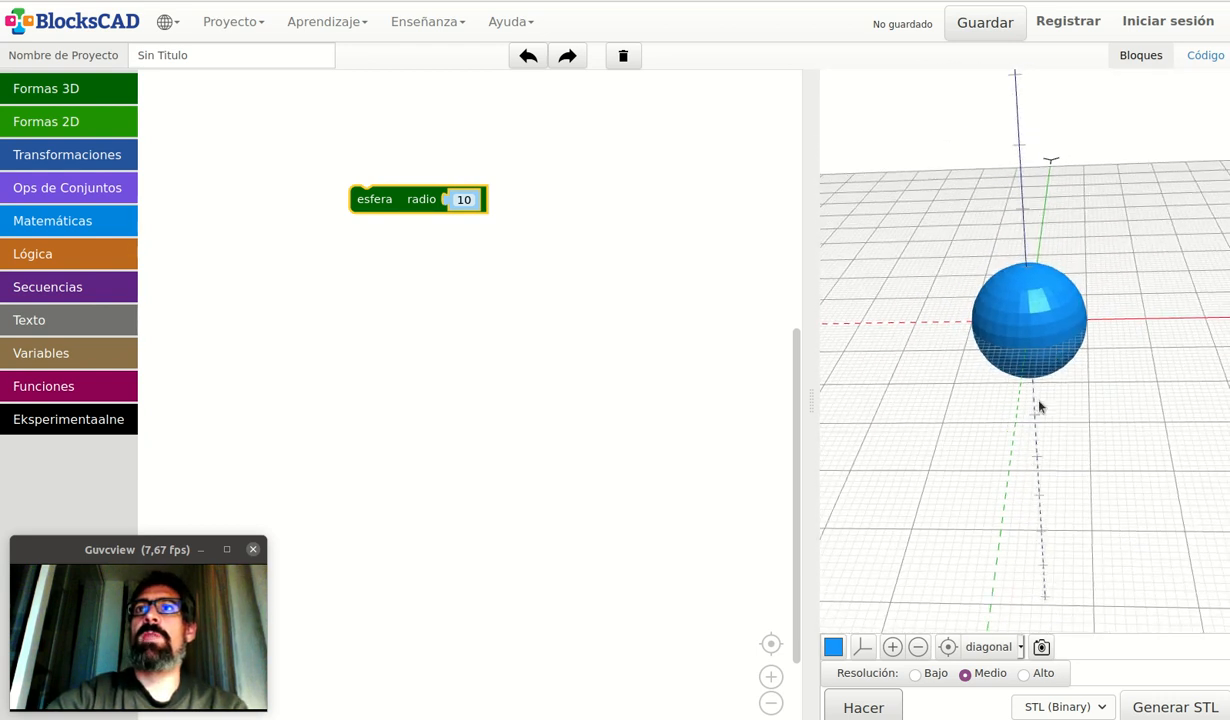
pyautogui.moveTo(1038, 400); pyautogui.dragTo(1012, 402)
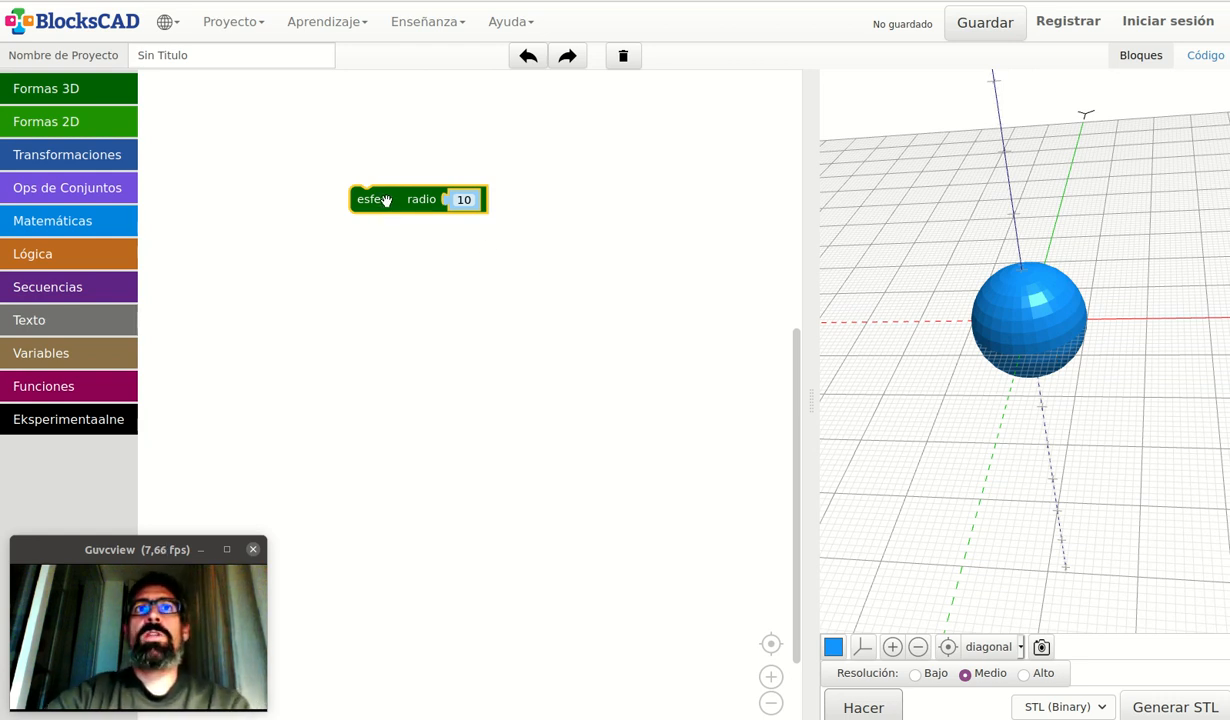
# - Set the sphere's radius to 5 and render it
pyautogui.moveTo(386, 201)
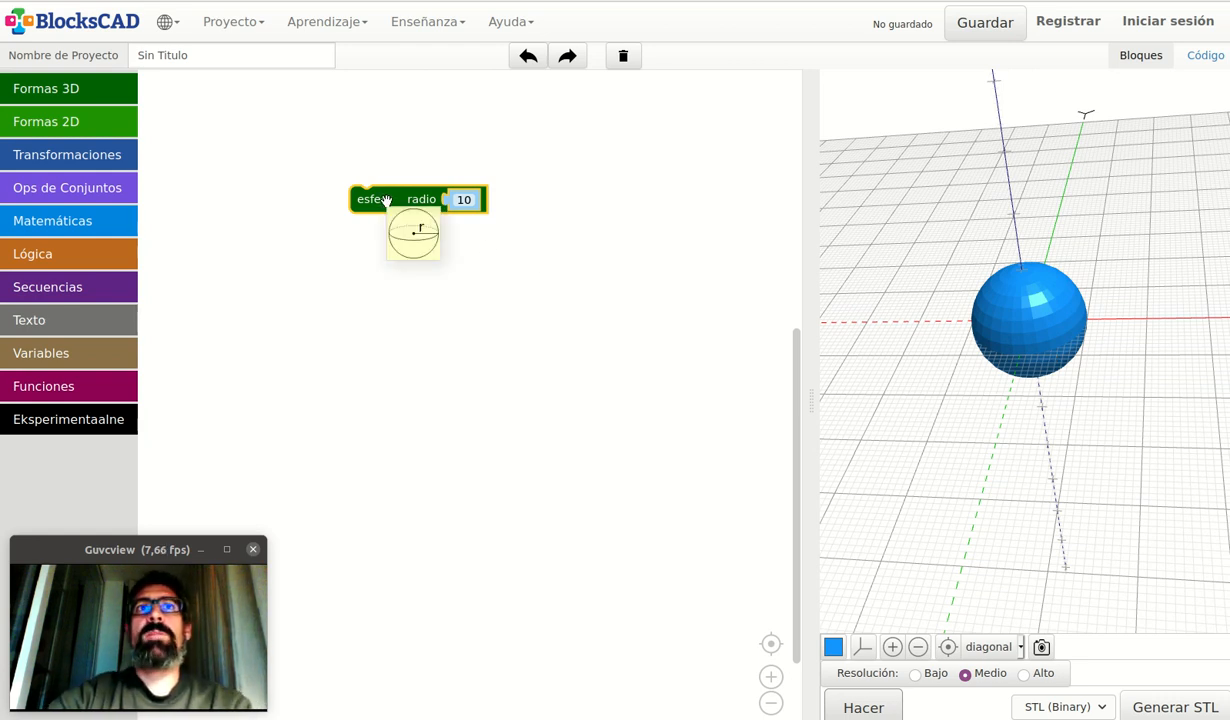
pyautogui.click(467, 202)
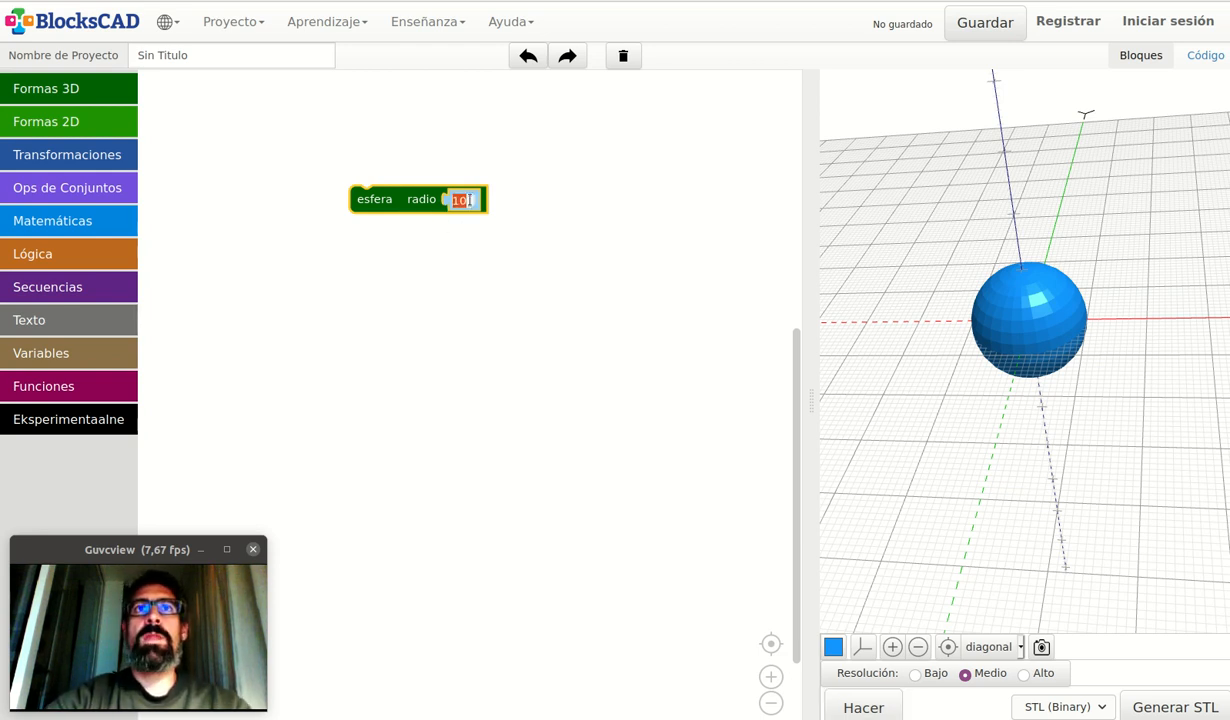
pyautogui.write('5')
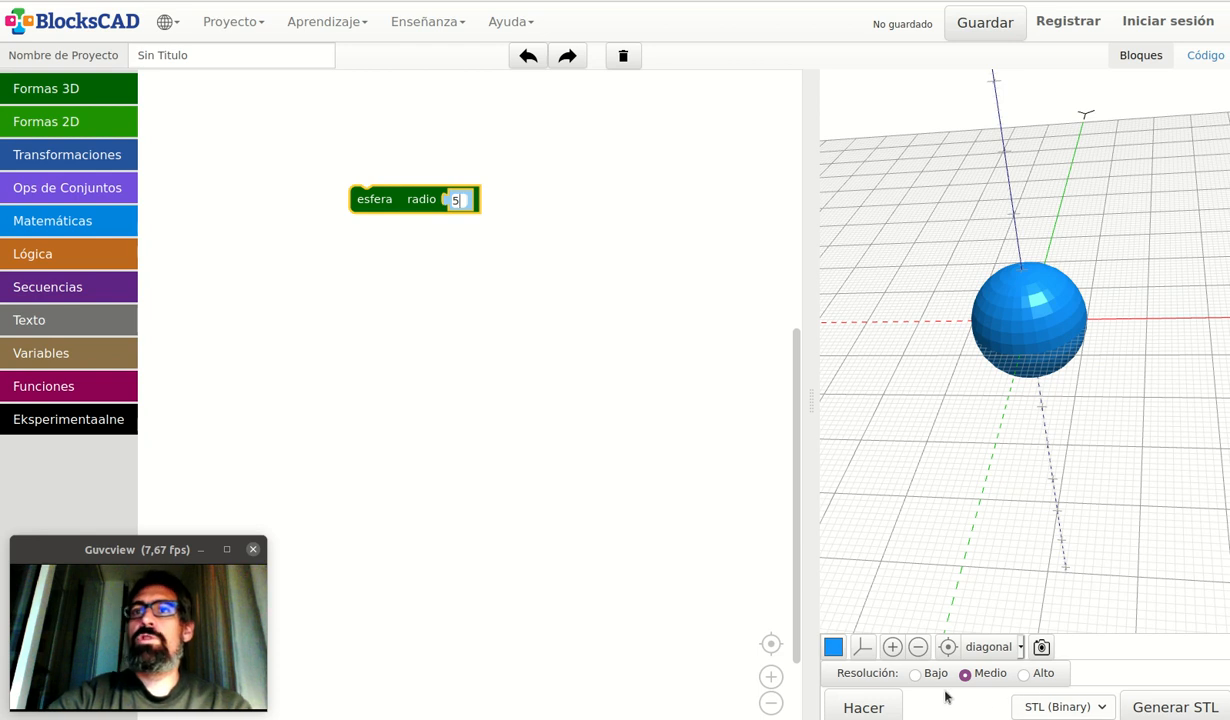
pyautogui.click(857, 709)
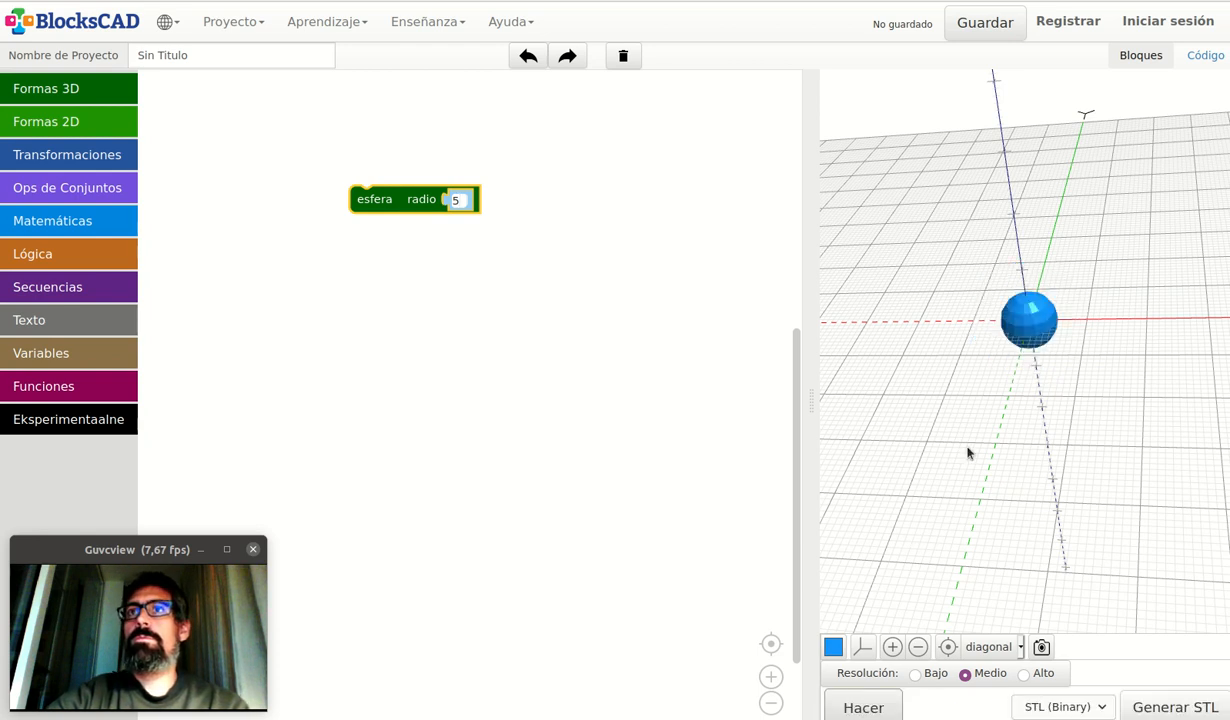
pyautogui.moveTo(997, 370); pyautogui.dragTo(1055, 442)
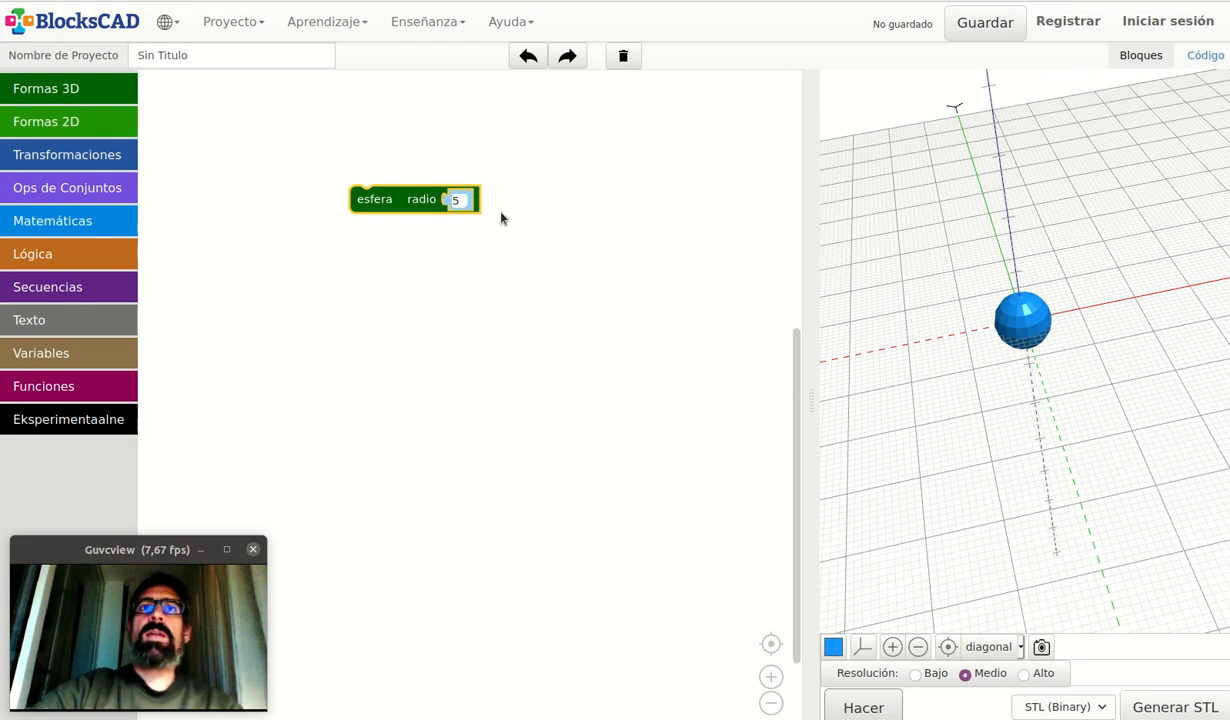
# - Examine the resized sphere against the grid and axes, up close and from different angles
pyautogui.click(457, 200)
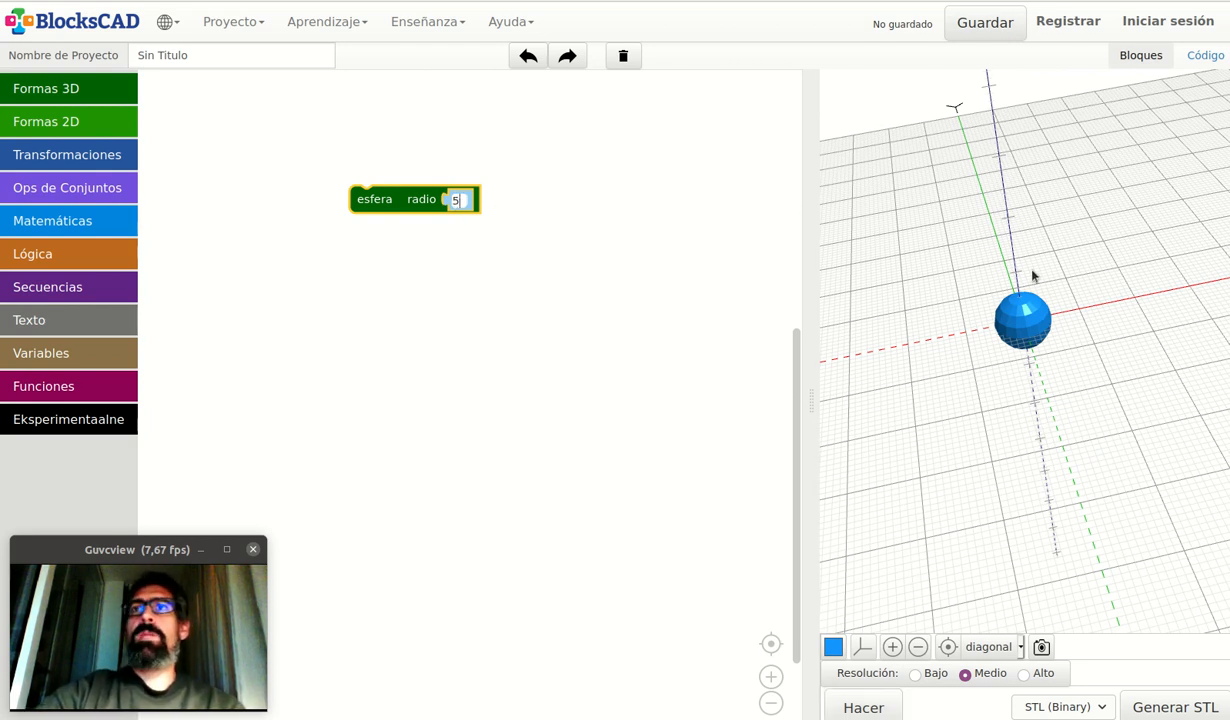
pyautogui.moveTo(966, 318); pyautogui.dragTo(963, 448)
pyautogui.scroll(-2, 1060, 332)
pyautogui.scroll(2, 1002, 373)
pyautogui.scroll(3, 994, 365)
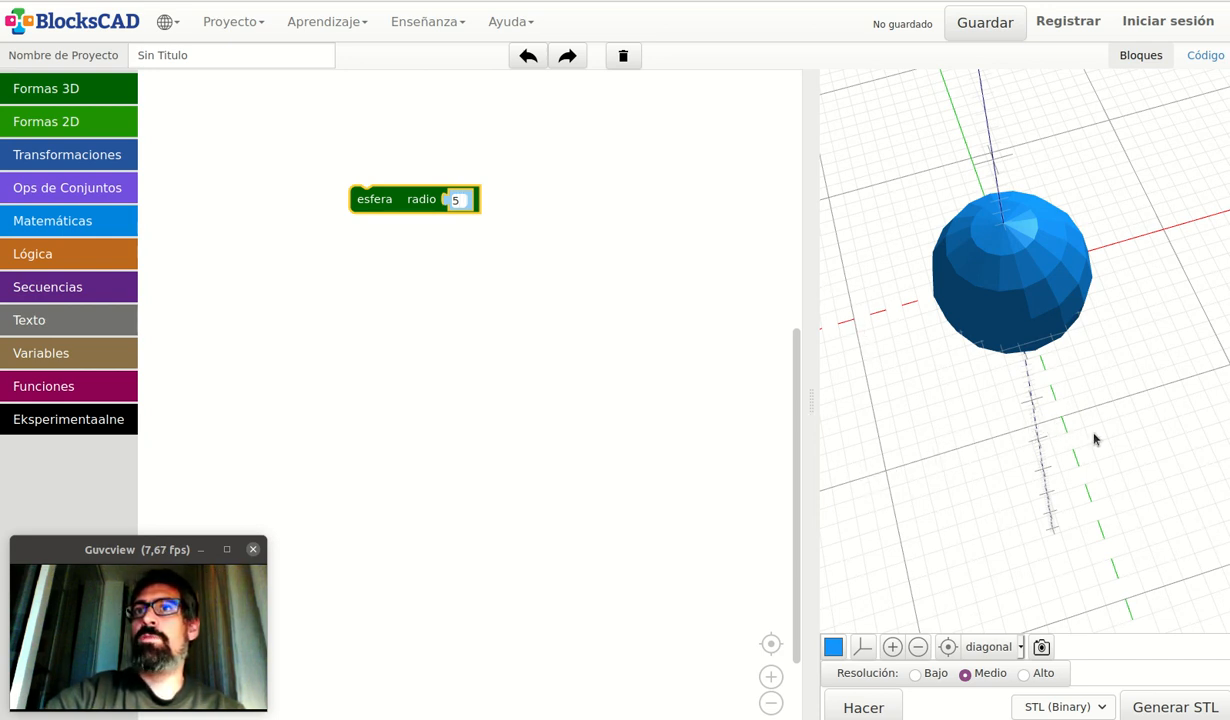
pyautogui.scroll(-5, 1016, 417)
pyautogui.moveTo(1008, 412); pyautogui.dragTo(974, 352)
pyautogui.scroll(2, 1013, 369)
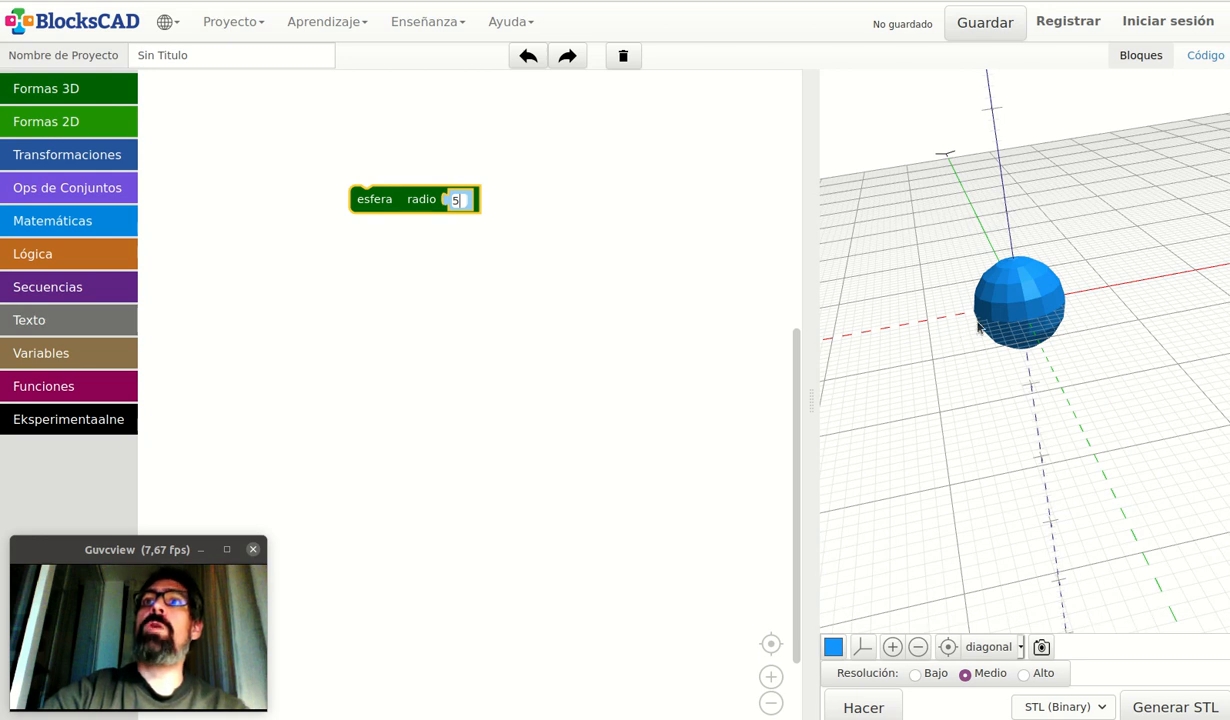
pyautogui.scroll(2, 961, 384)
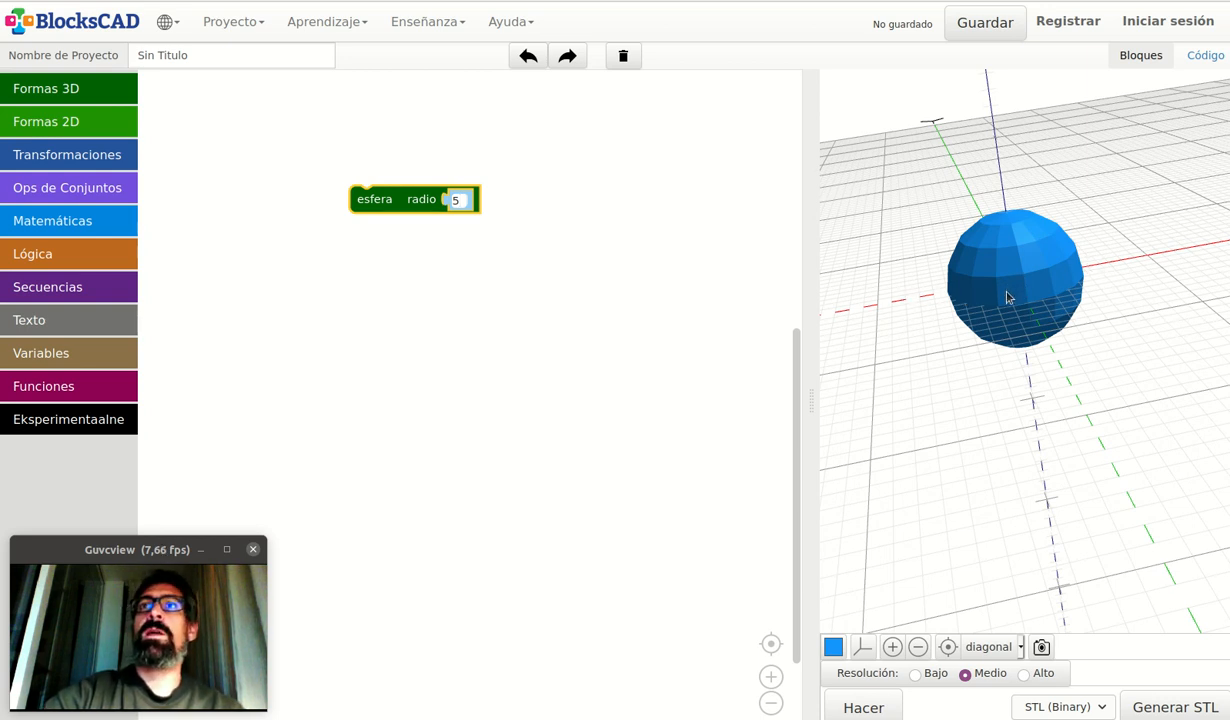
pyautogui.scroll(3, 1007, 297)
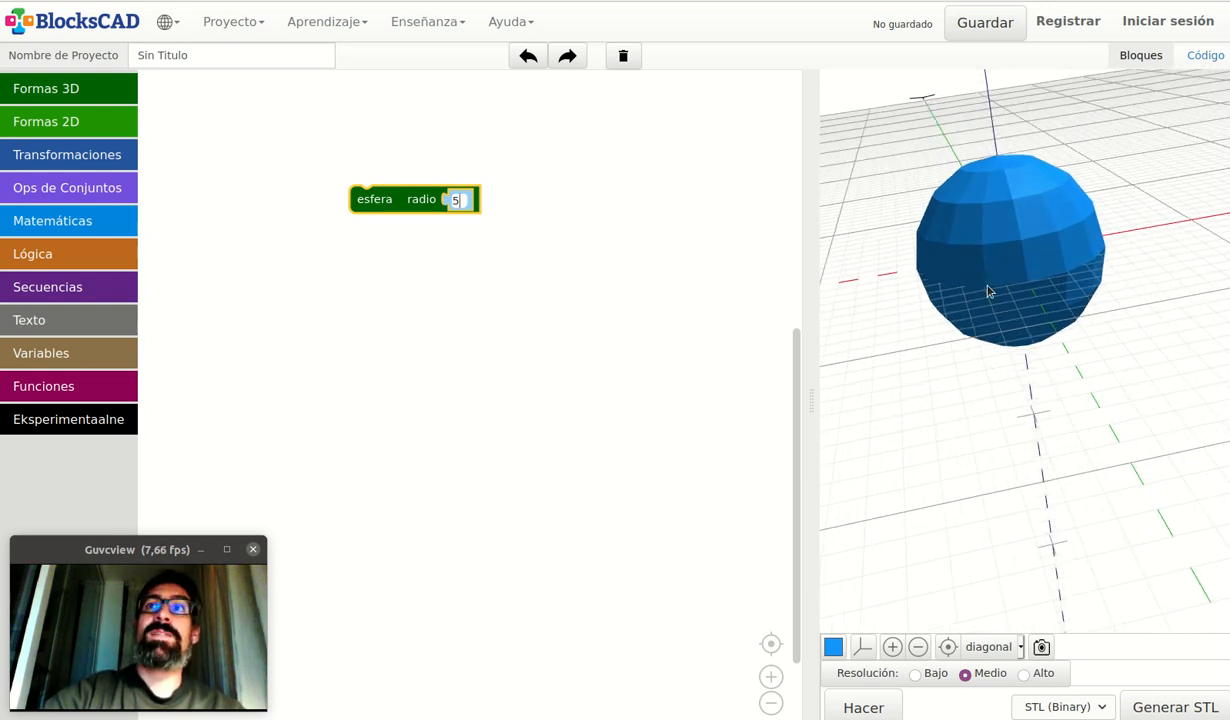
# - Delete the sphere block from the workspace
pyautogui.moveTo(950, 313); pyautogui.dragTo(1090, 435)
pyautogui.scroll(-5, 1087, 434)
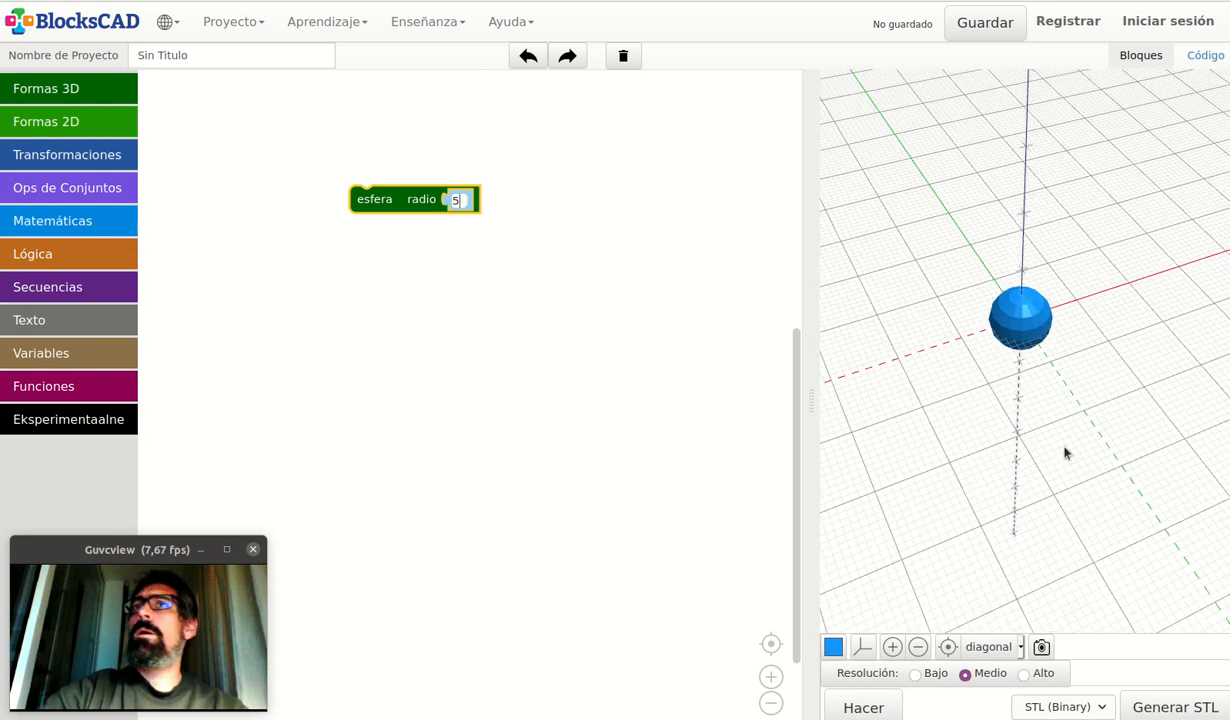
pyautogui.scroll(-1, 1063, 451)
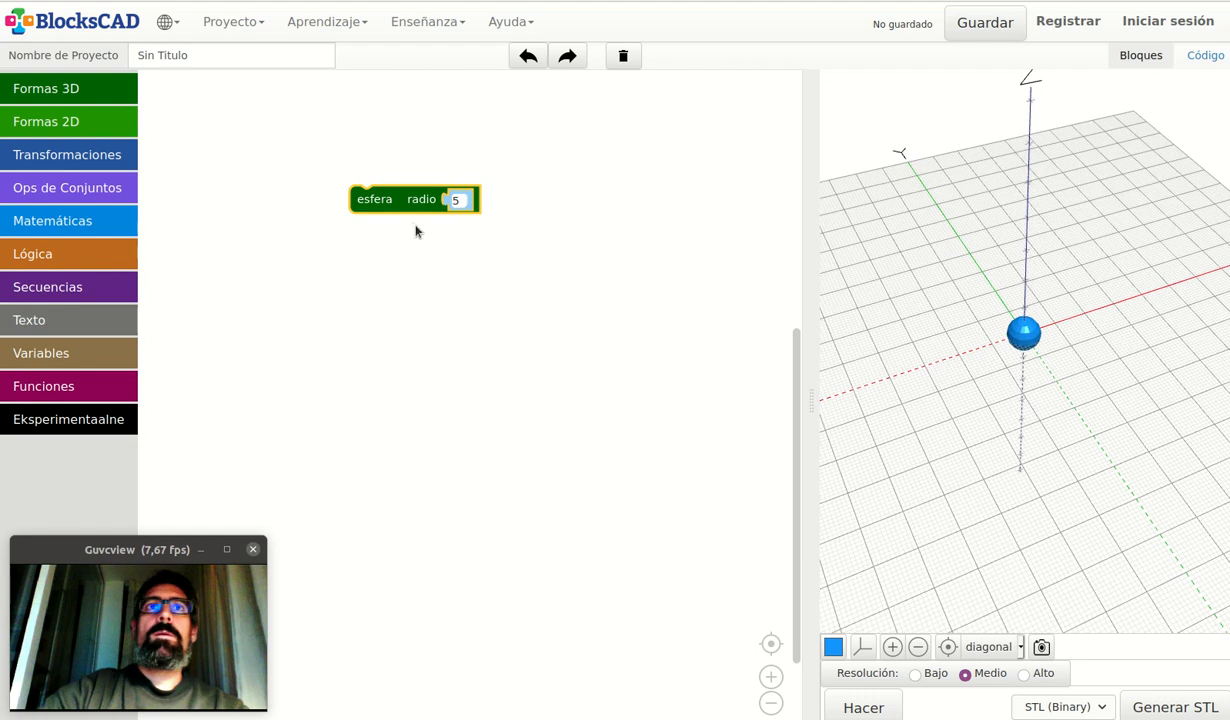
pyautogui.moveTo(400, 211); pyautogui.dragTo(138, 196)
# - Add a cubo block with X, Y and Z of 10, set to no centrado, and render it
pyautogui.click(45, 88)
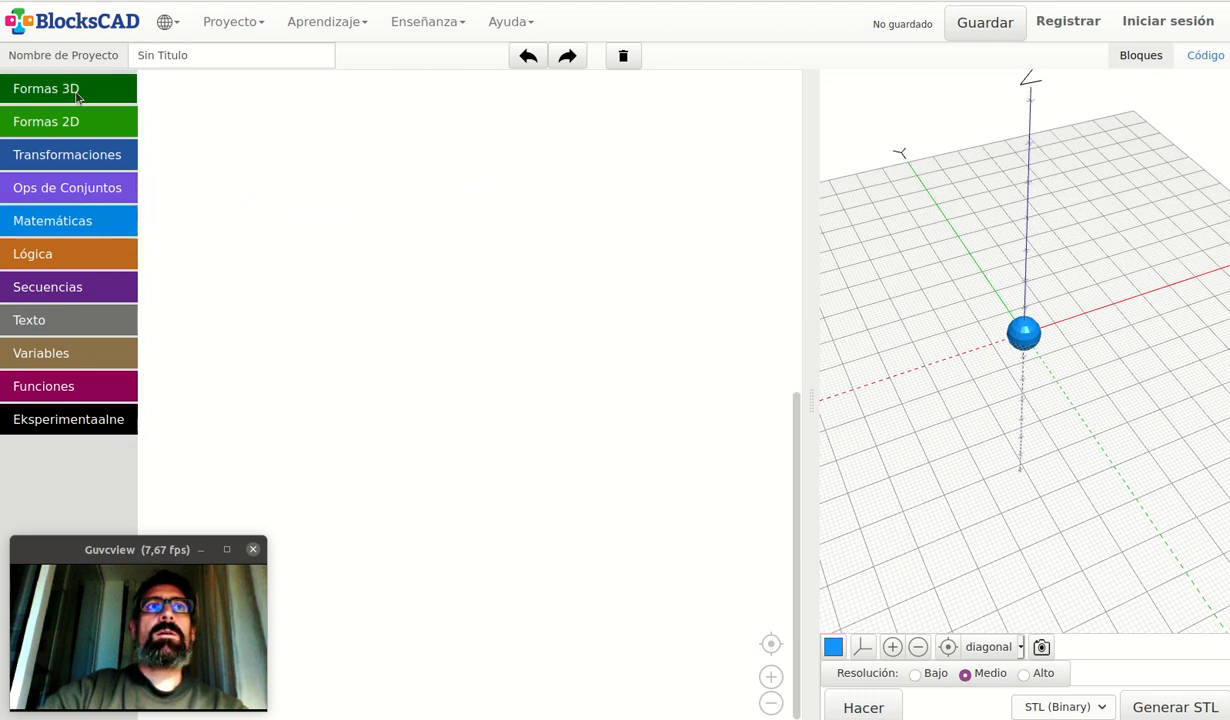
pyautogui.moveTo(172, 139); pyautogui.dragTo(287, 229)
pyautogui.click(887, 707)
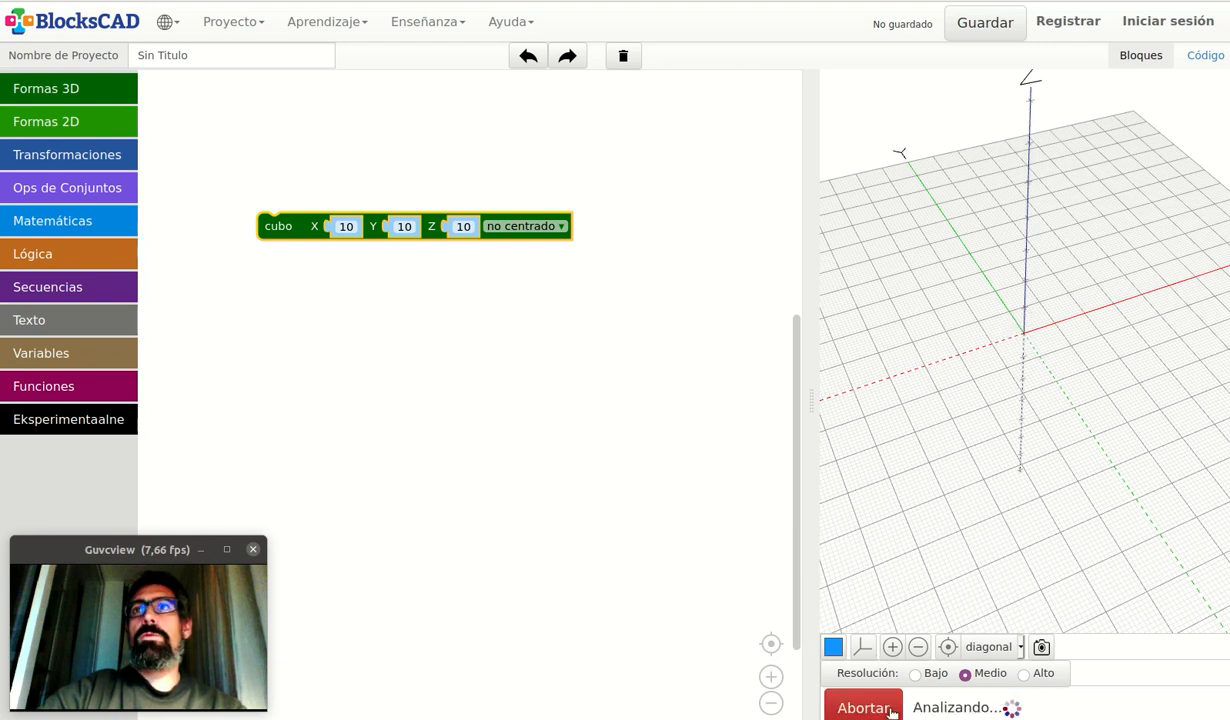
pyautogui.scroll(2, 1024, 400)
pyautogui.scroll(3, 1020, 352)
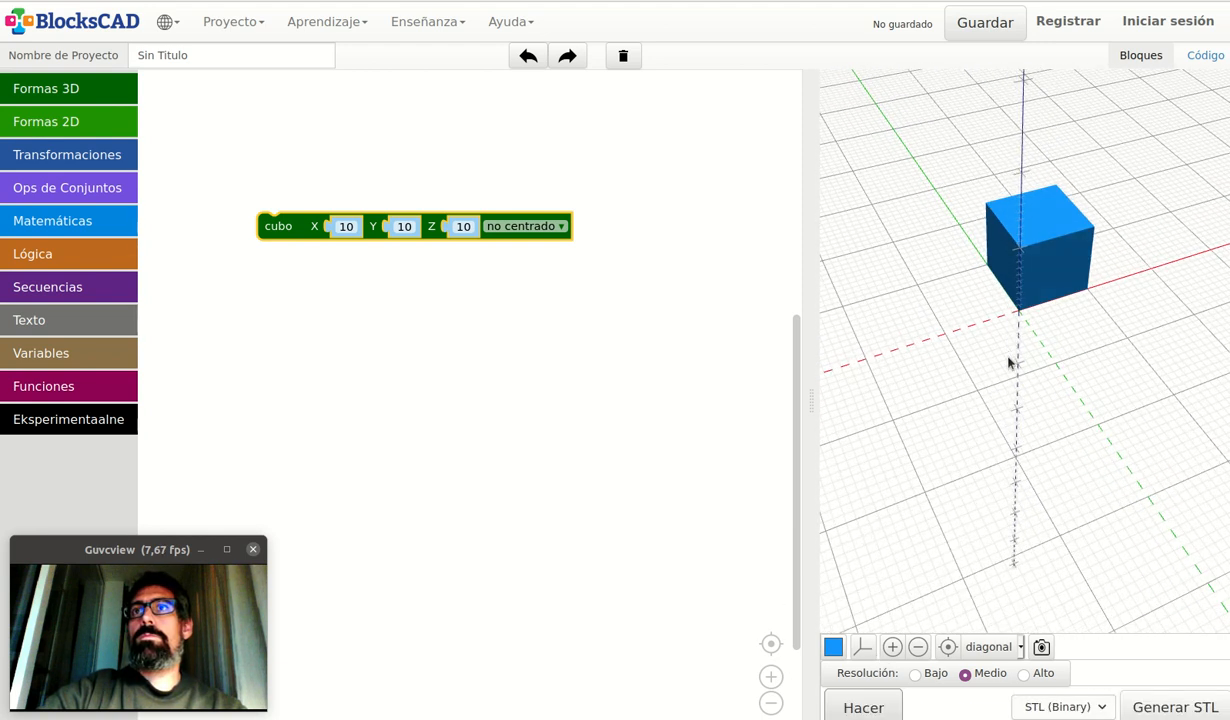
pyautogui.moveTo(1008, 358); pyautogui.dragTo(958, 379)
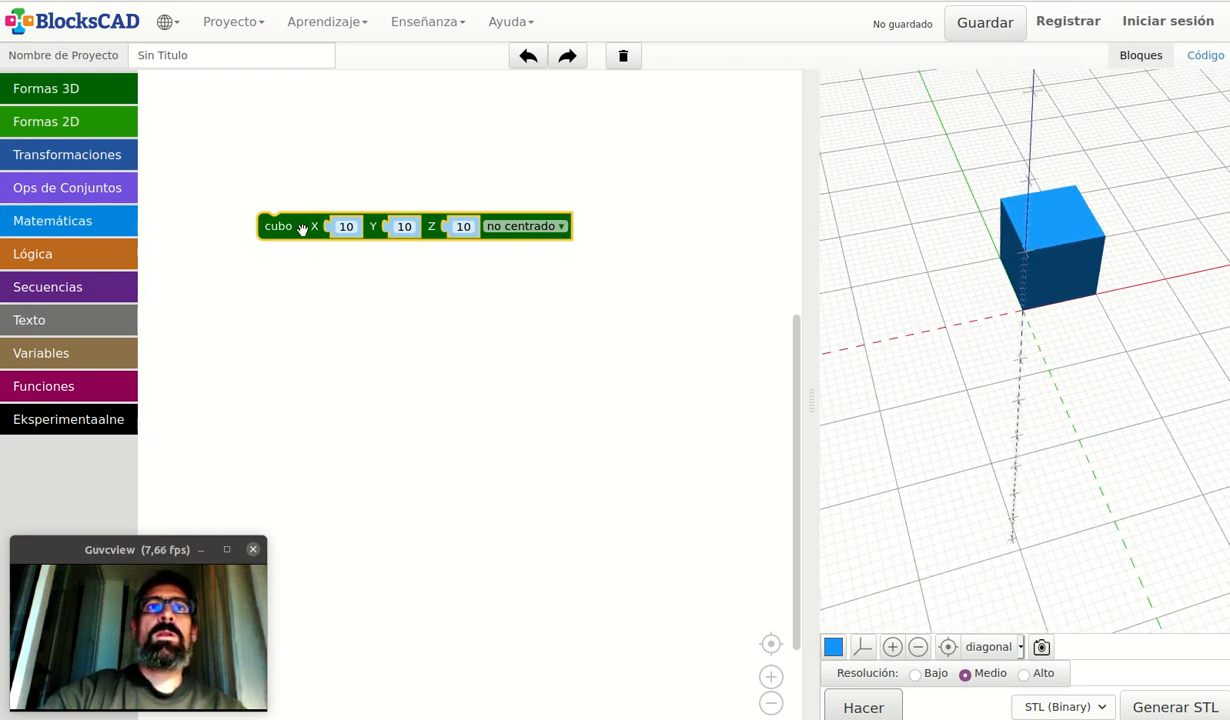
# - Set the cube's Z dimension to 20 and render it
pyautogui.moveTo(302, 229)
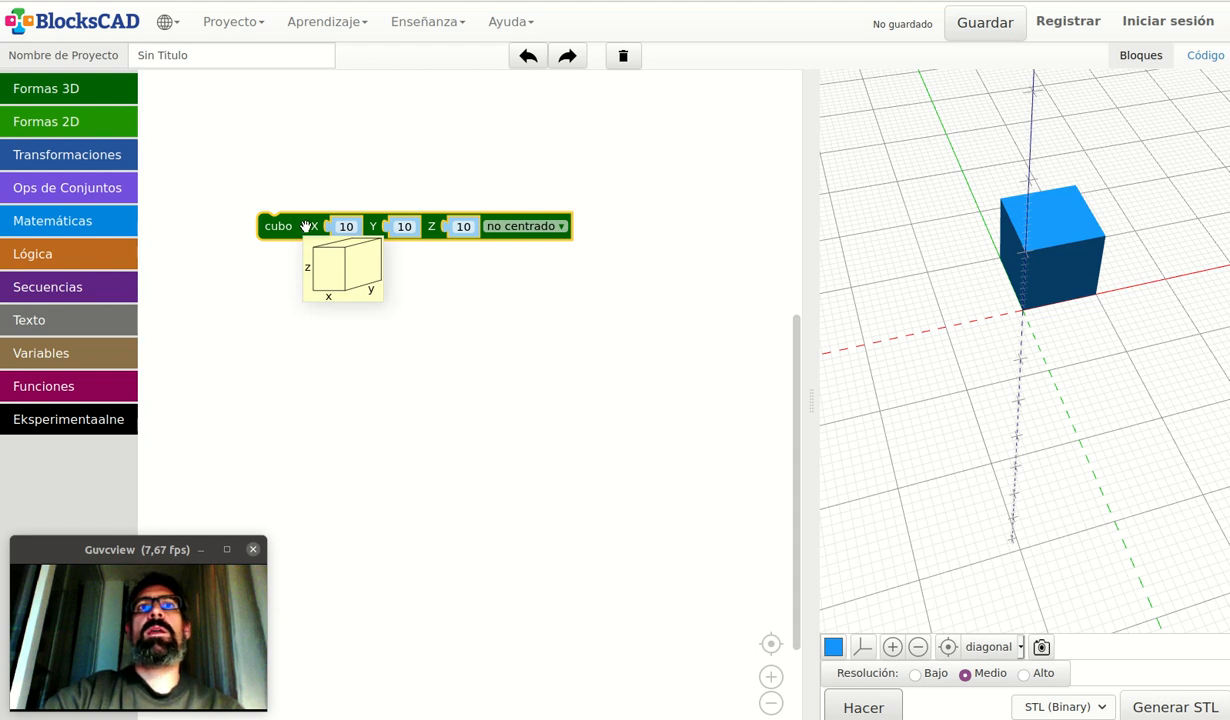
pyautogui.click(464, 227)
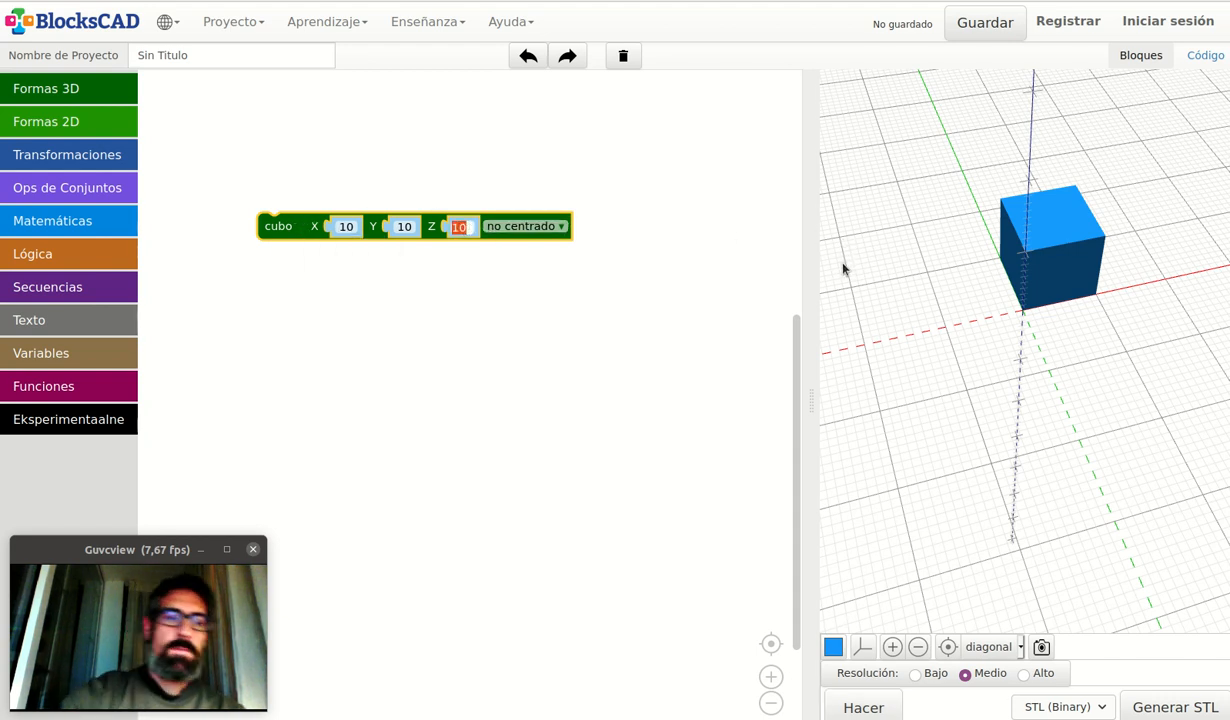
pyautogui.write('20')
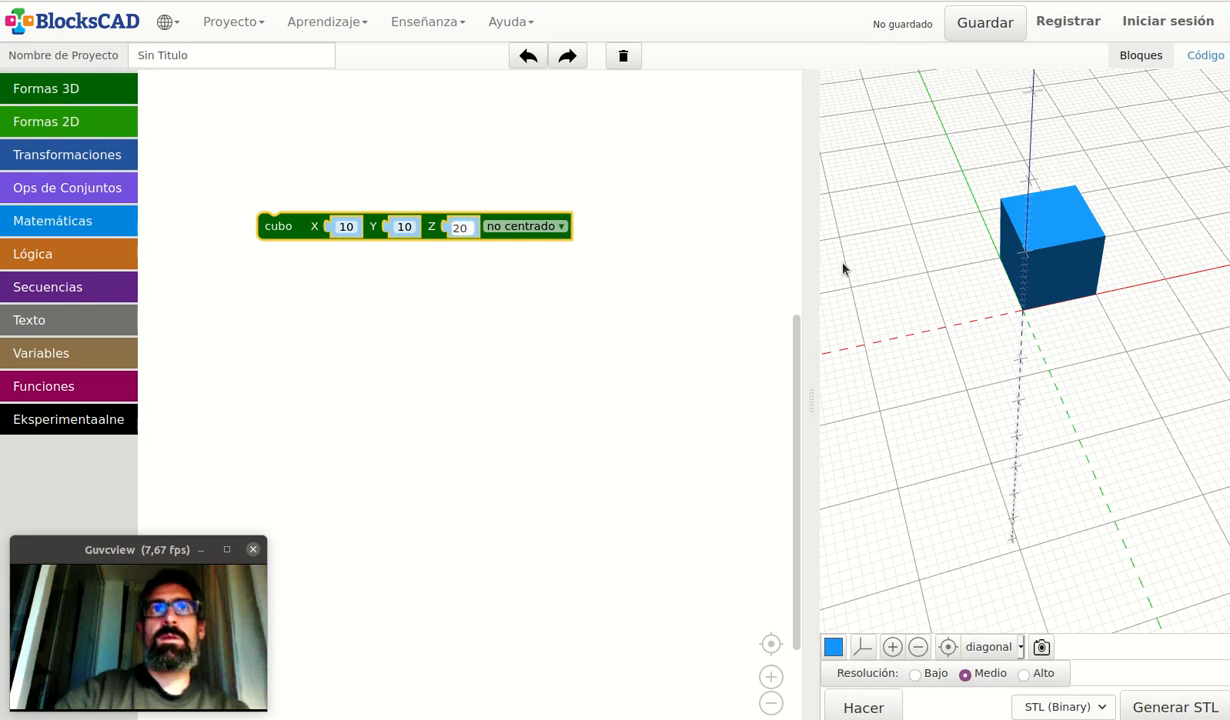
pyautogui.click(858, 708)
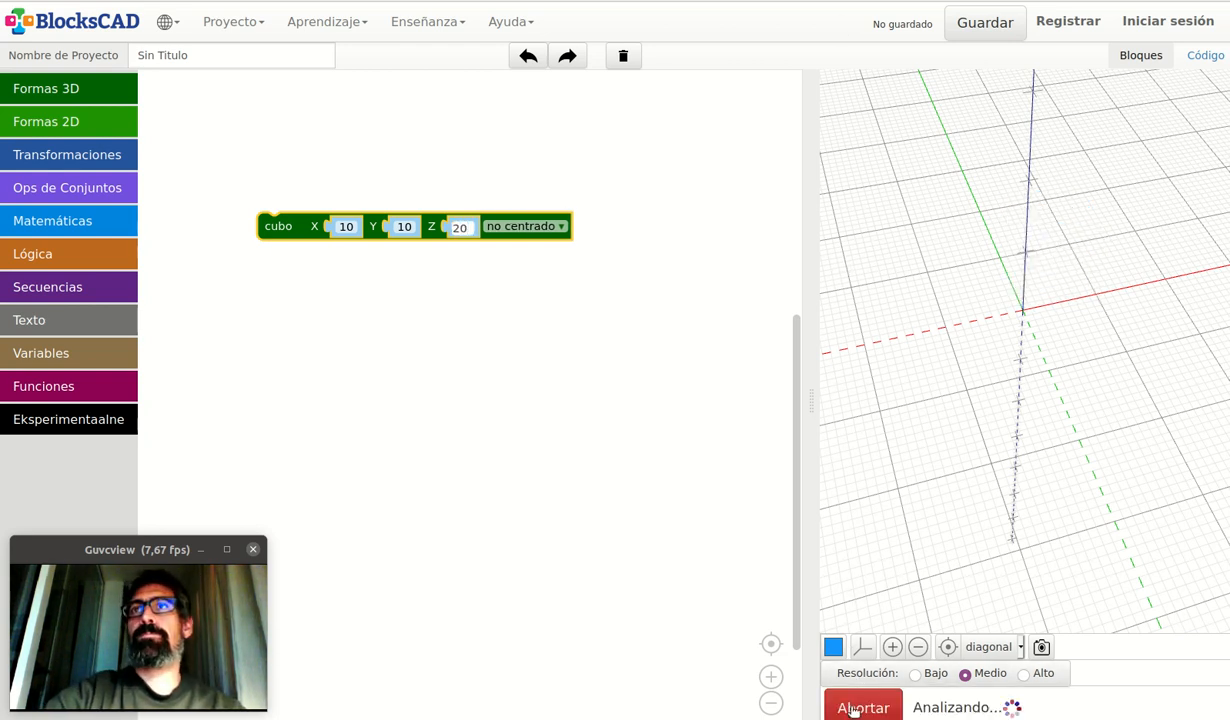
pyautogui.moveTo(1005, 425); pyautogui.dragTo(1005, 290)
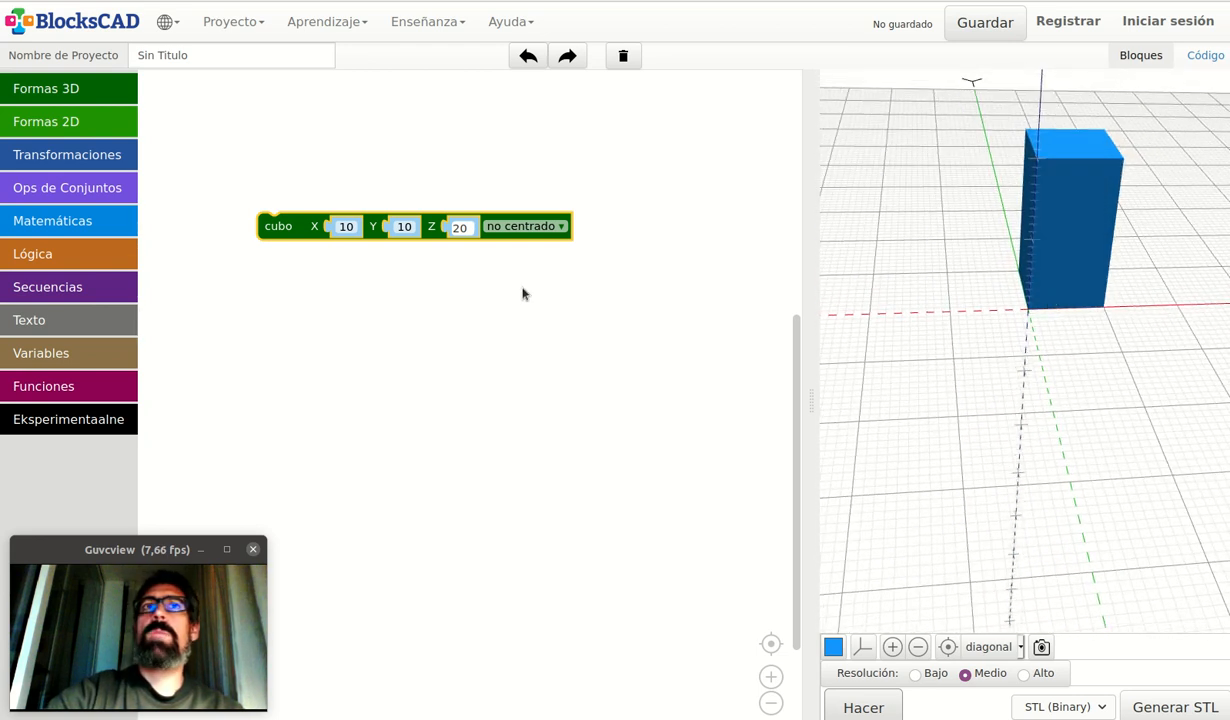
# - Set the cube's Y dimension to 60 and render the elongated block
pyautogui.click(400, 226)
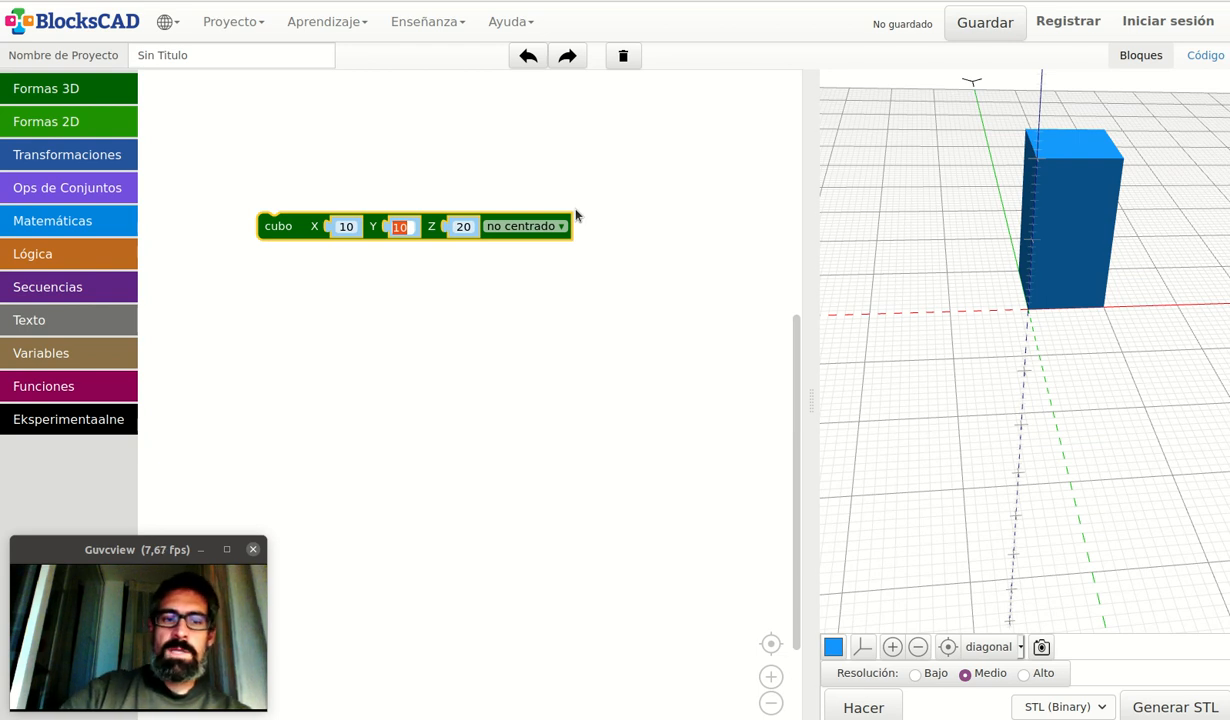
pyautogui.write('60')
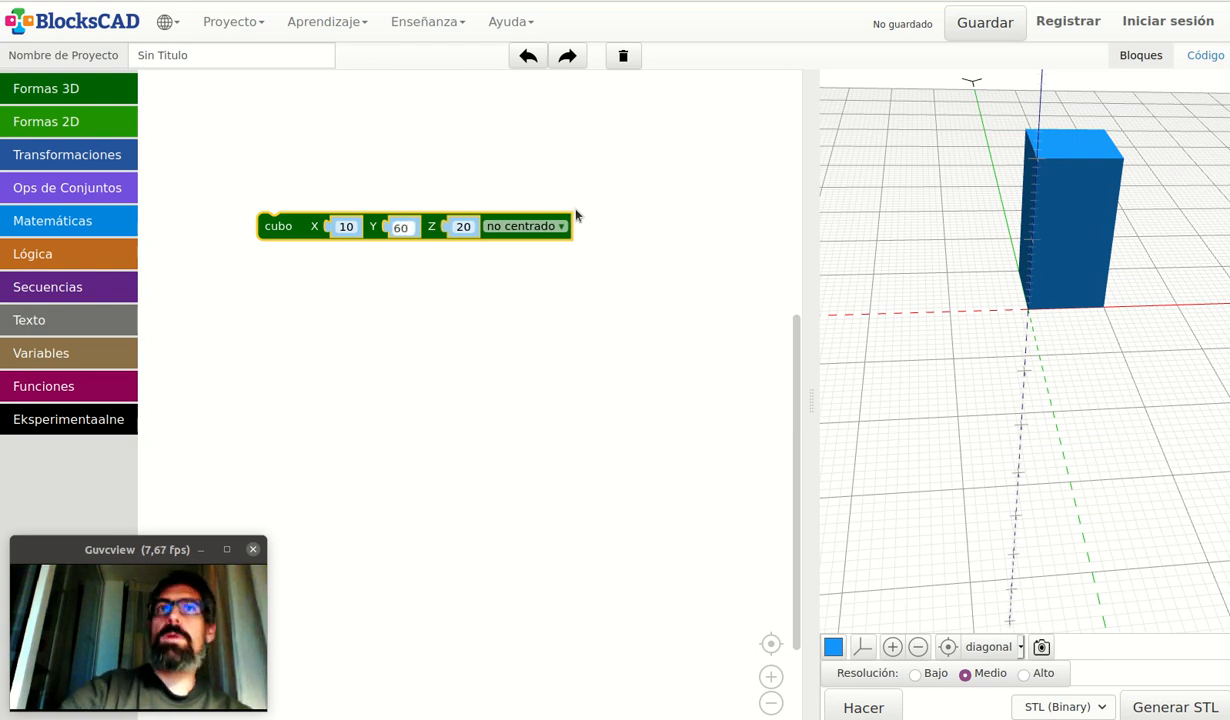
pyautogui.moveTo(967, 326)
pyautogui.mouseDown()
pyautogui.moveTo(969, 364)
pyautogui.moveTo(974, 320)
pyautogui.mouseUp()
pyautogui.scroll(5, 970, 369)
pyautogui.scroll(-8, 968, 338)
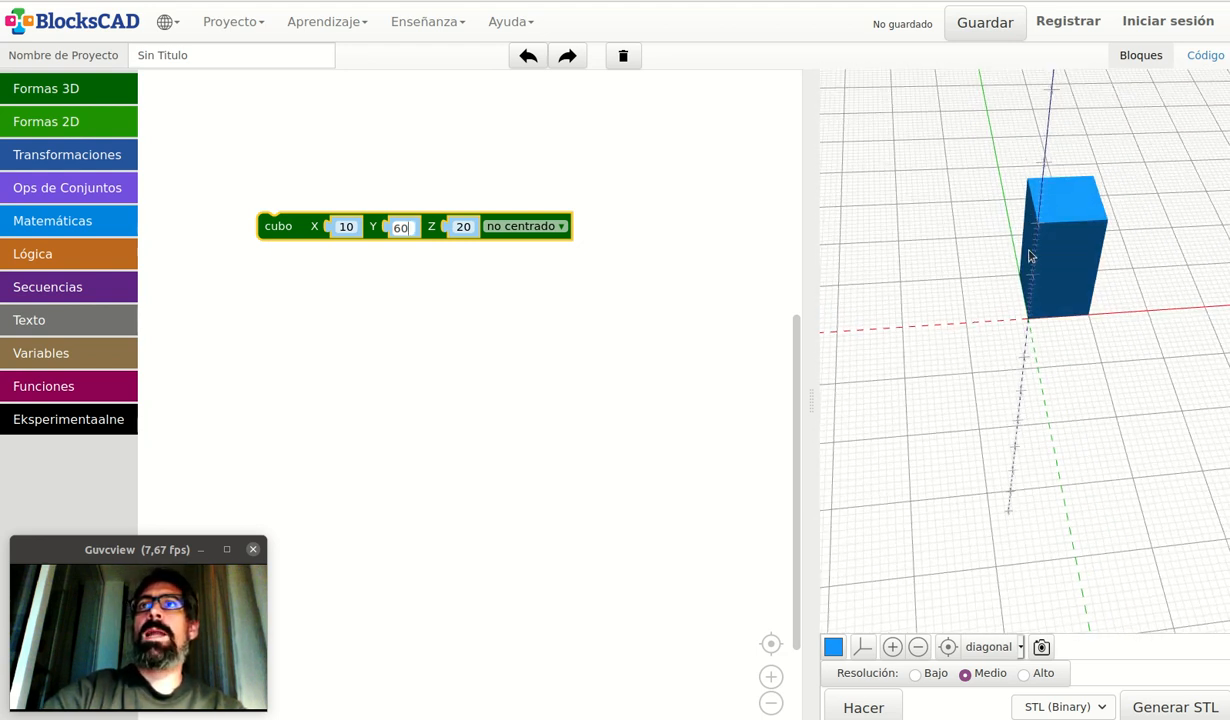
pyautogui.scroll(-3, 972, 163)
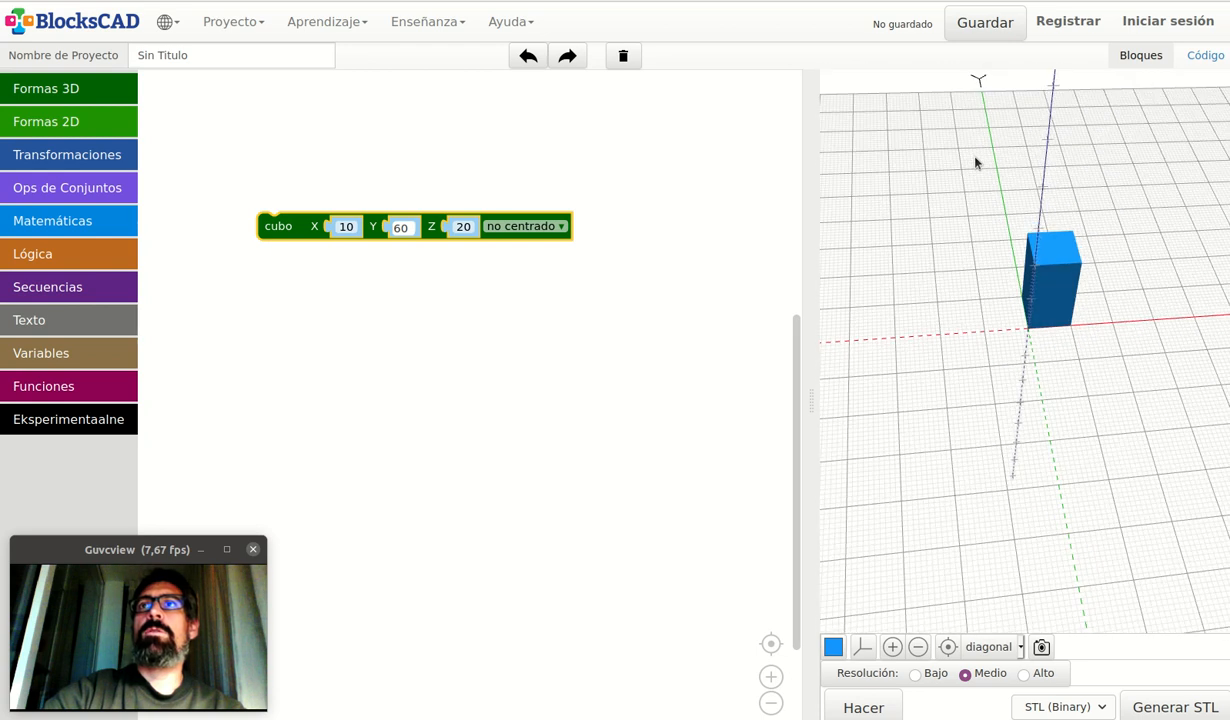
pyautogui.click(849, 708)
pyautogui.moveTo(961, 489); pyautogui.dragTo(1123, 341)
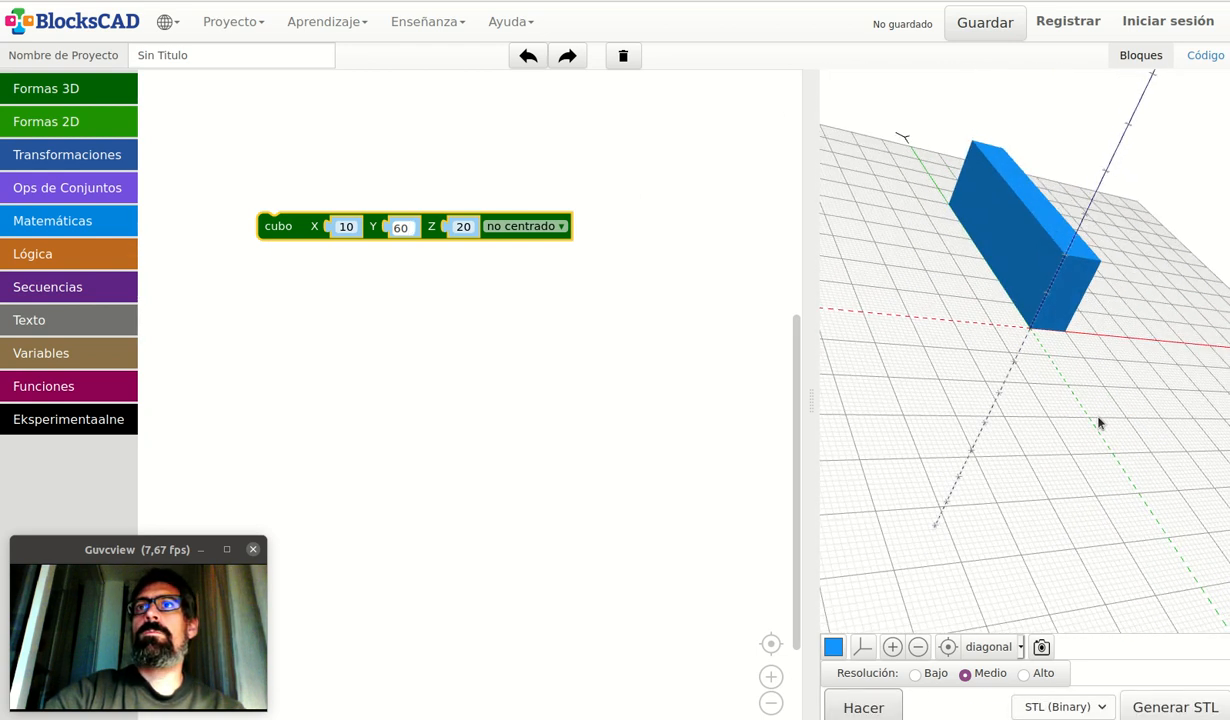
pyautogui.moveTo(1101, 420); pyautogui.dragTo(866, 357)
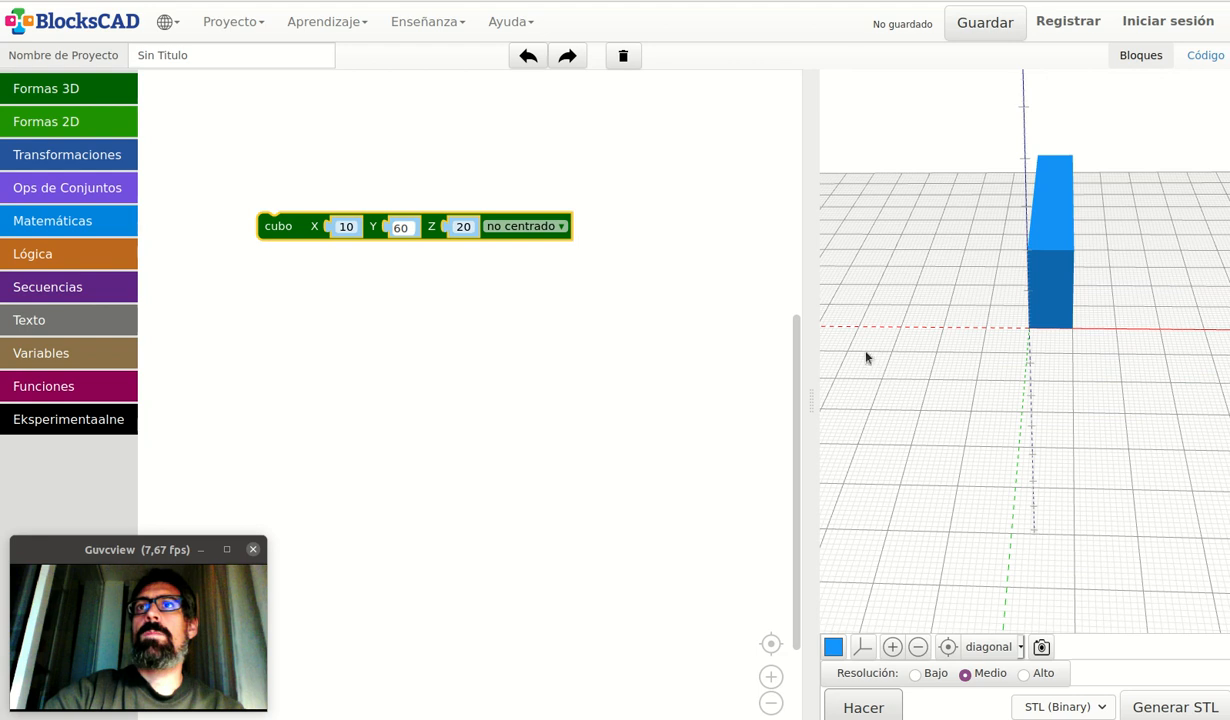
# - Set the cube's Y and Z dimensions back to 10 and render it
pyautogui.click(343, 226)
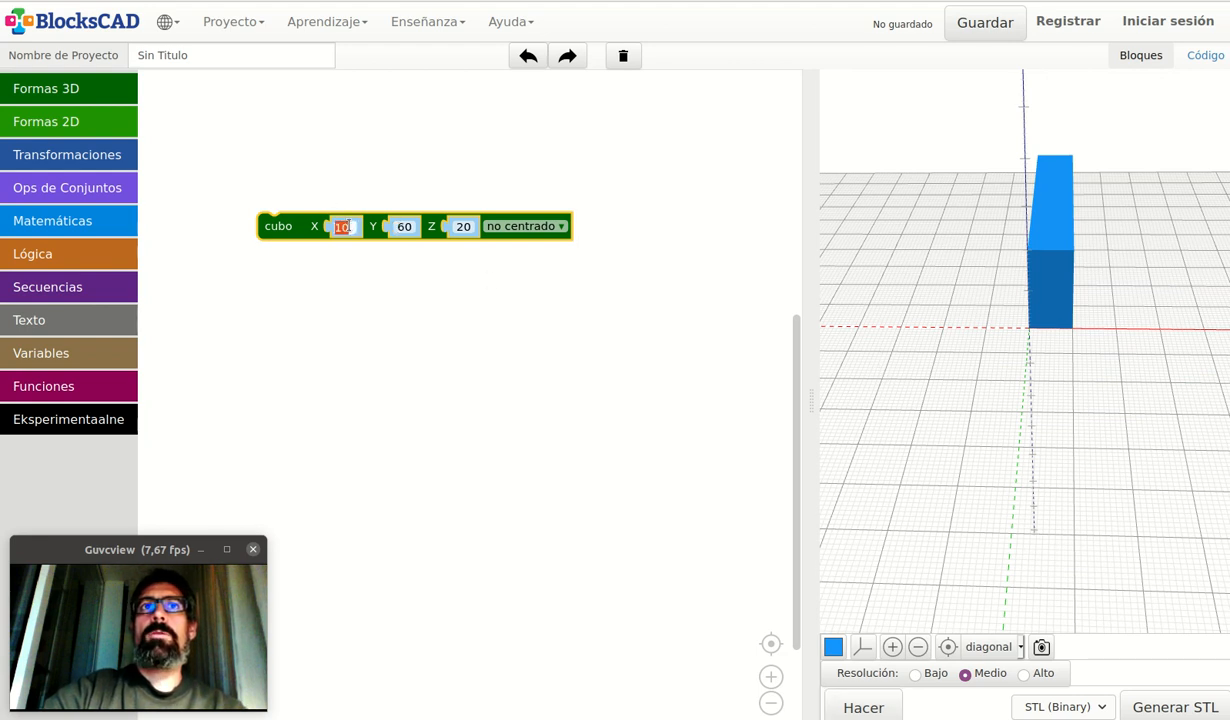
pyautogui.click(401, 226)
pyautogui.write('1')
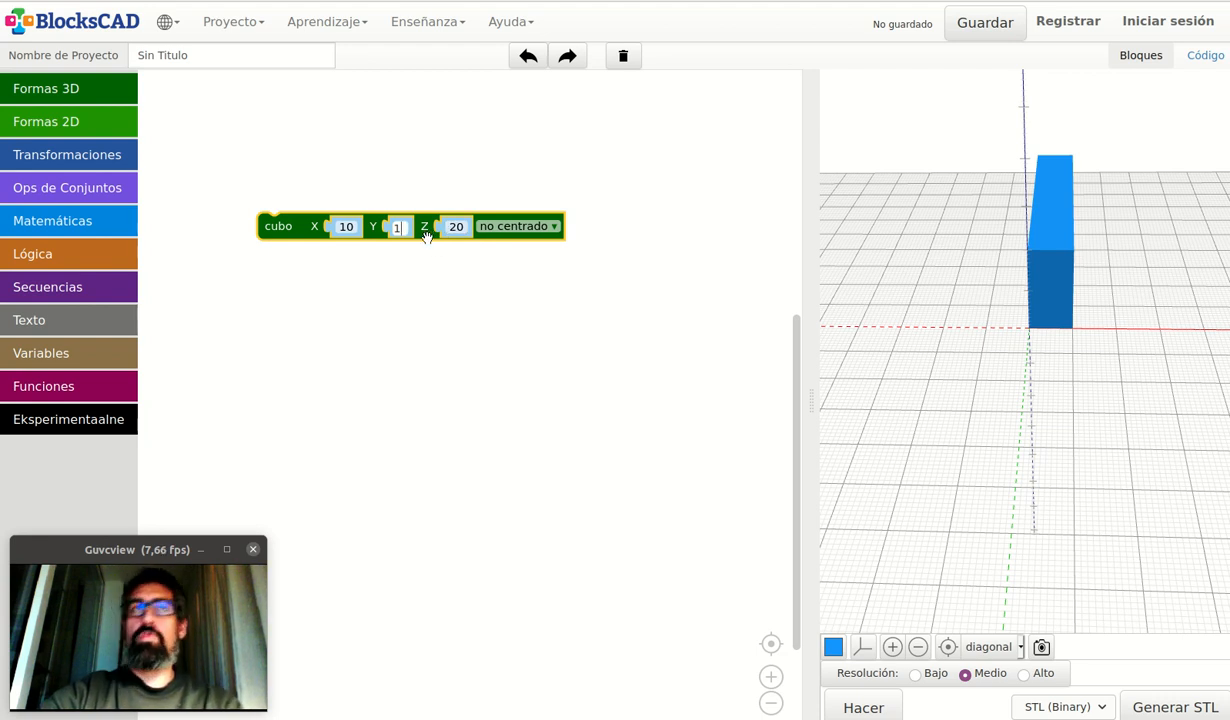
pyautogui.write('0')
pyautogui.click(465, 226)
pyautogui.write('10')
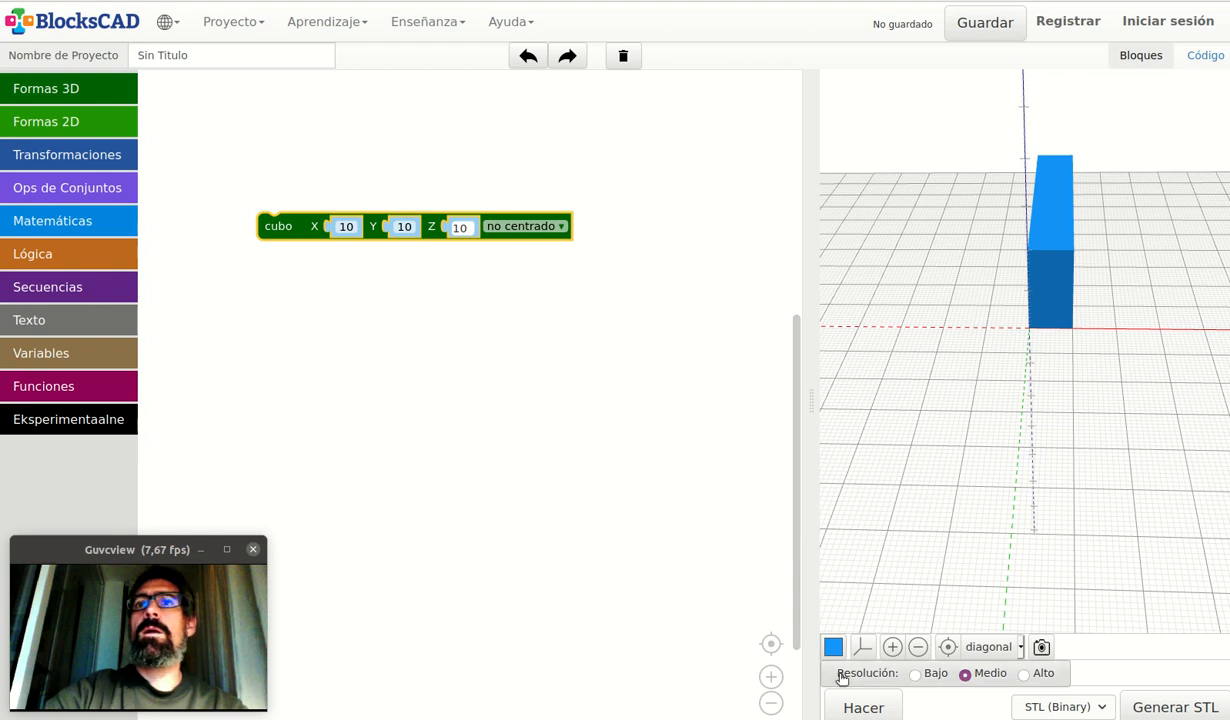
pyautogui.click(859, 707)
# - Add an esfera block with radius 10 beside the cube block and render both shapes together
pyautogui.click(88, 89)
pyautogui.click(170, 91)
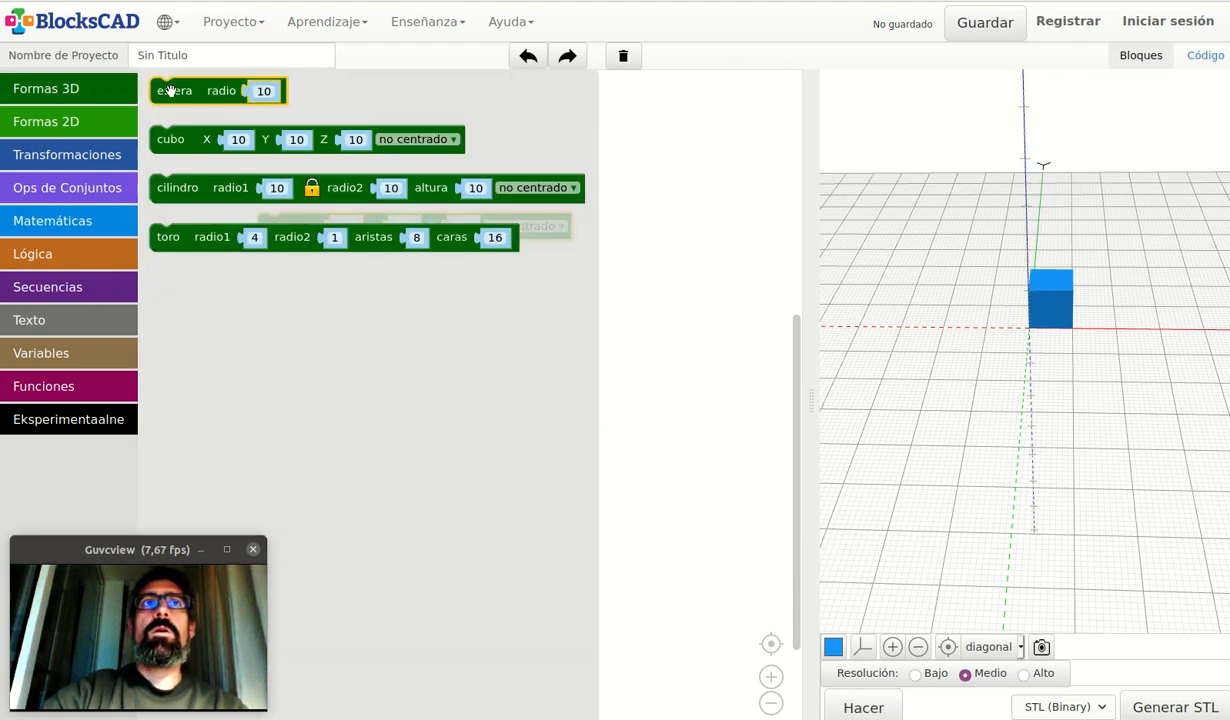
pyautogui.moveTo(183, 93); pyautogui.dragTo(288, 163)
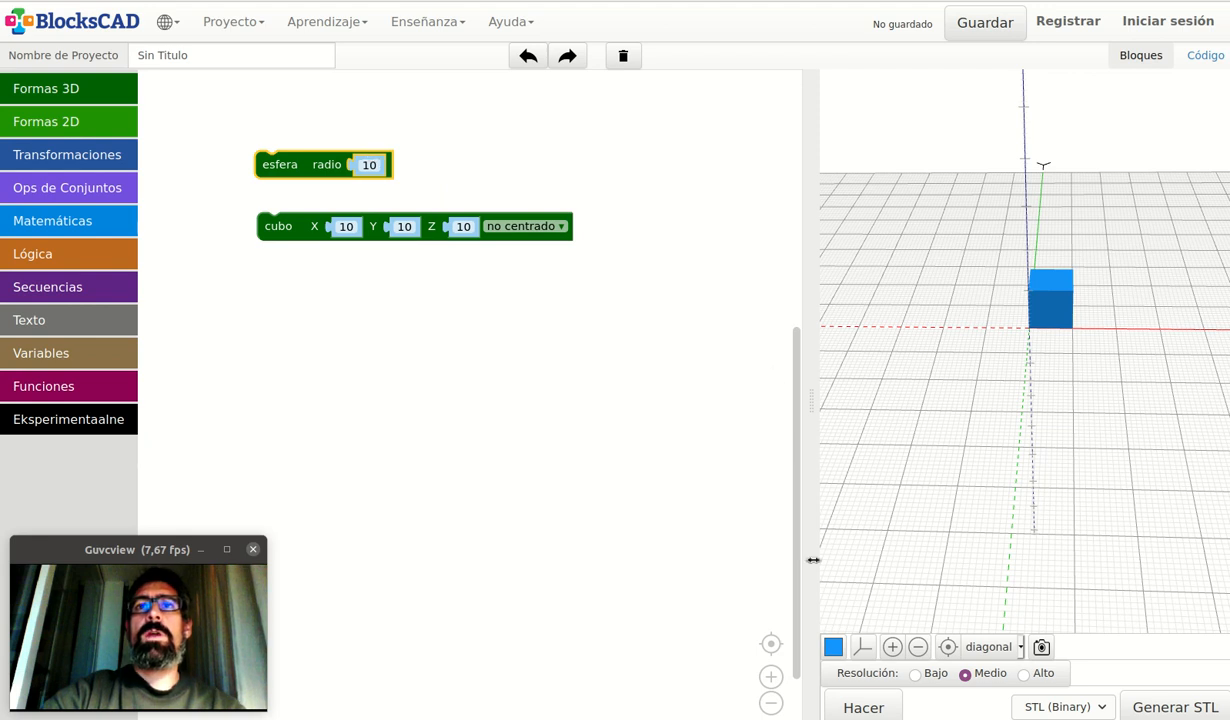
pyautogui.click(862, 706)
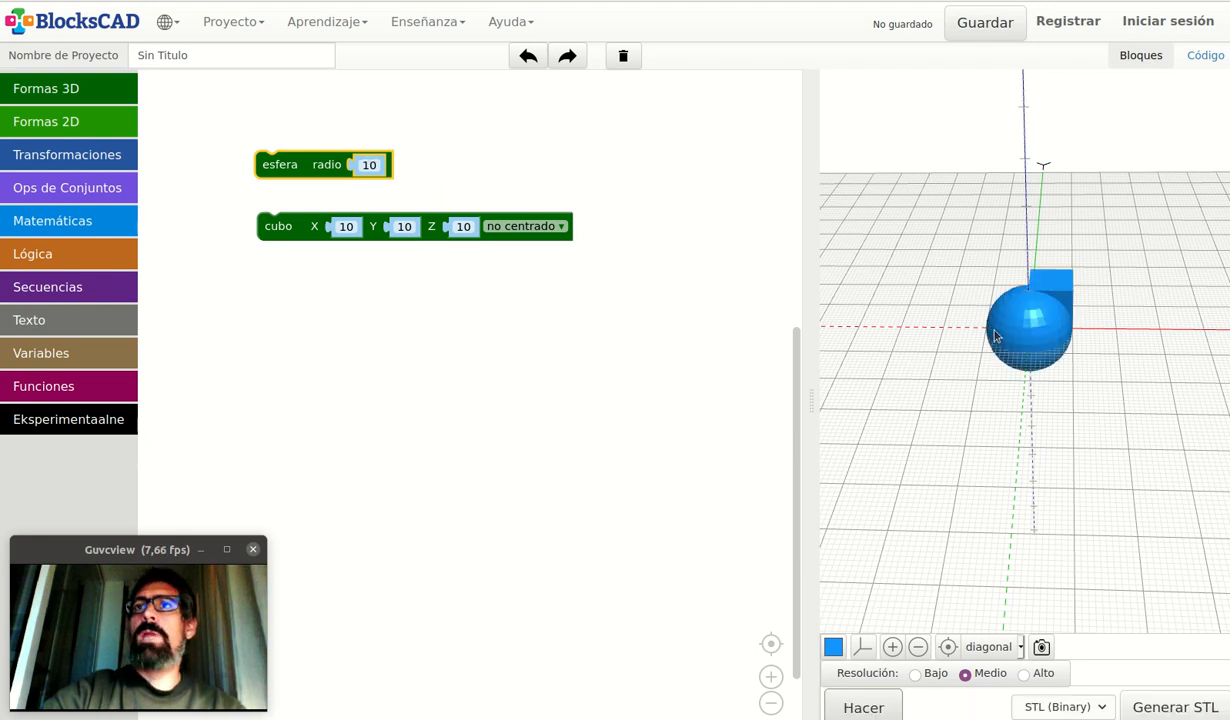
pyautogui.moveTo(995, 336); pyautogui.dragTo(1069, 306)
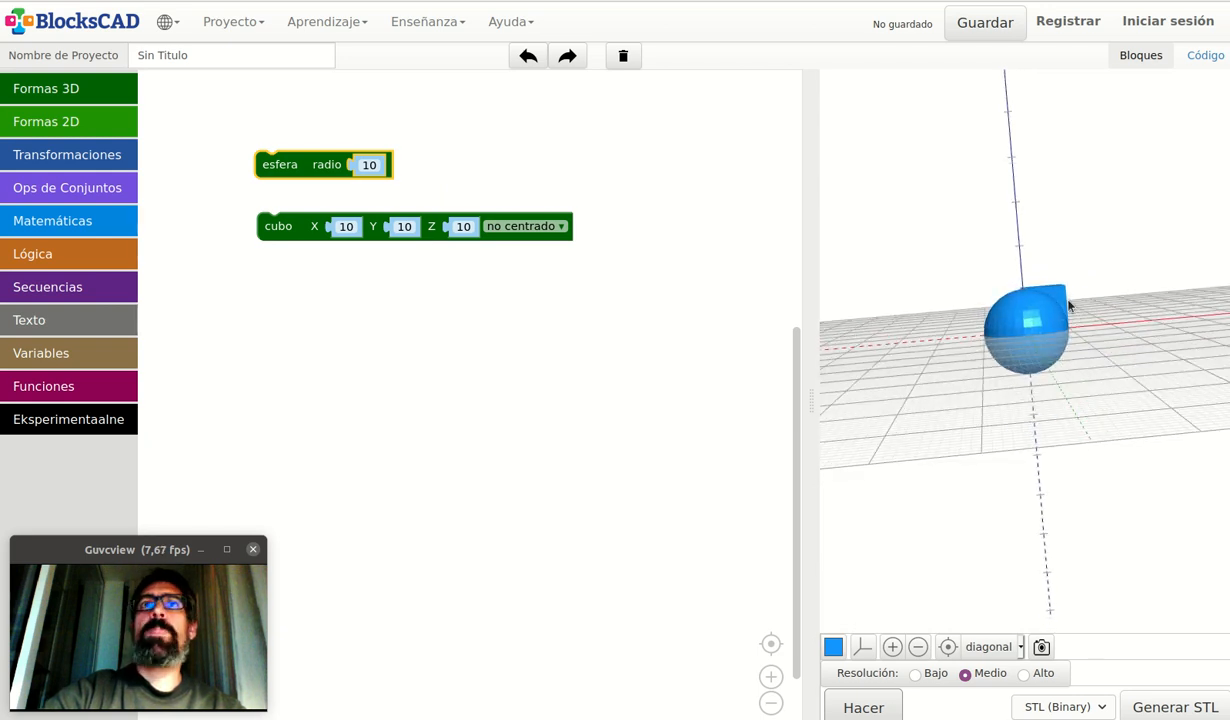
# - Remove the esfera block and render the cube alone to check its corner at the origin
pyautogui.moveTo(303, 165); pyautogui.dragTo(80, 157)
pyautogui.click(863, 707)
pyautogui.moveTo(1031, 328); pyautogui.dragTo(1019, 494)
pyautogui.scroll(5, 983, 343)
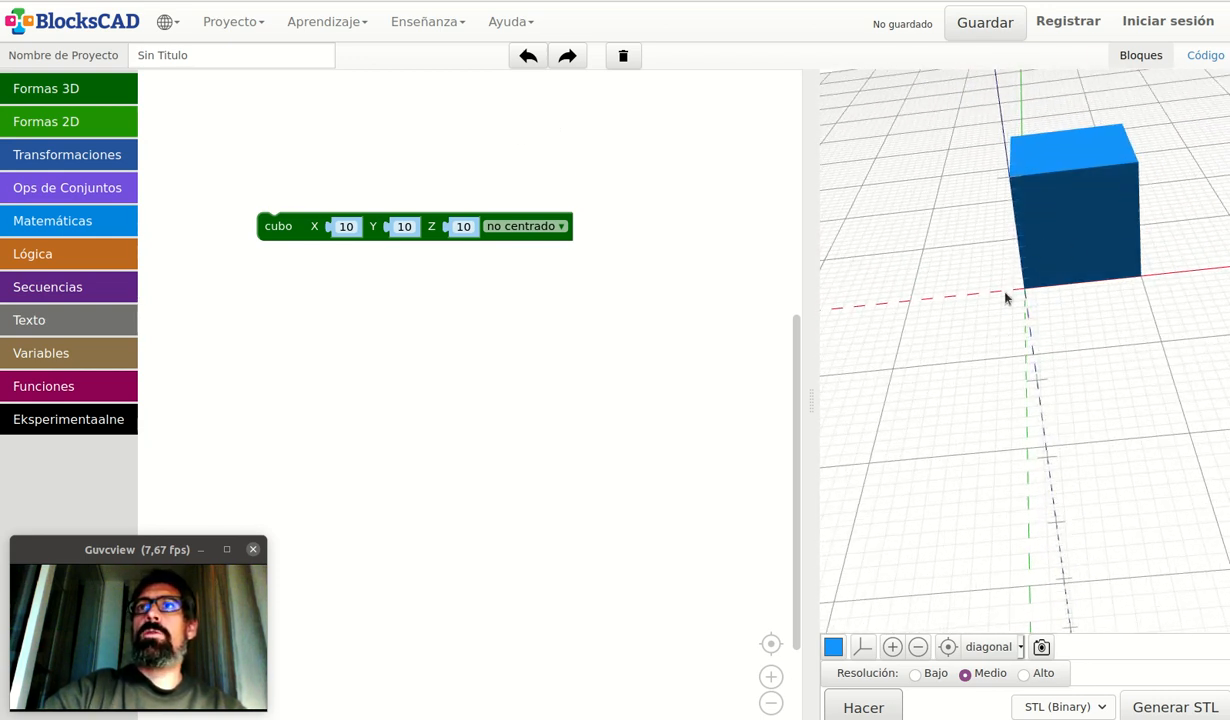
pyautogui.moveTo(1006, 297); pyautogui.dragTo(1021, 295)
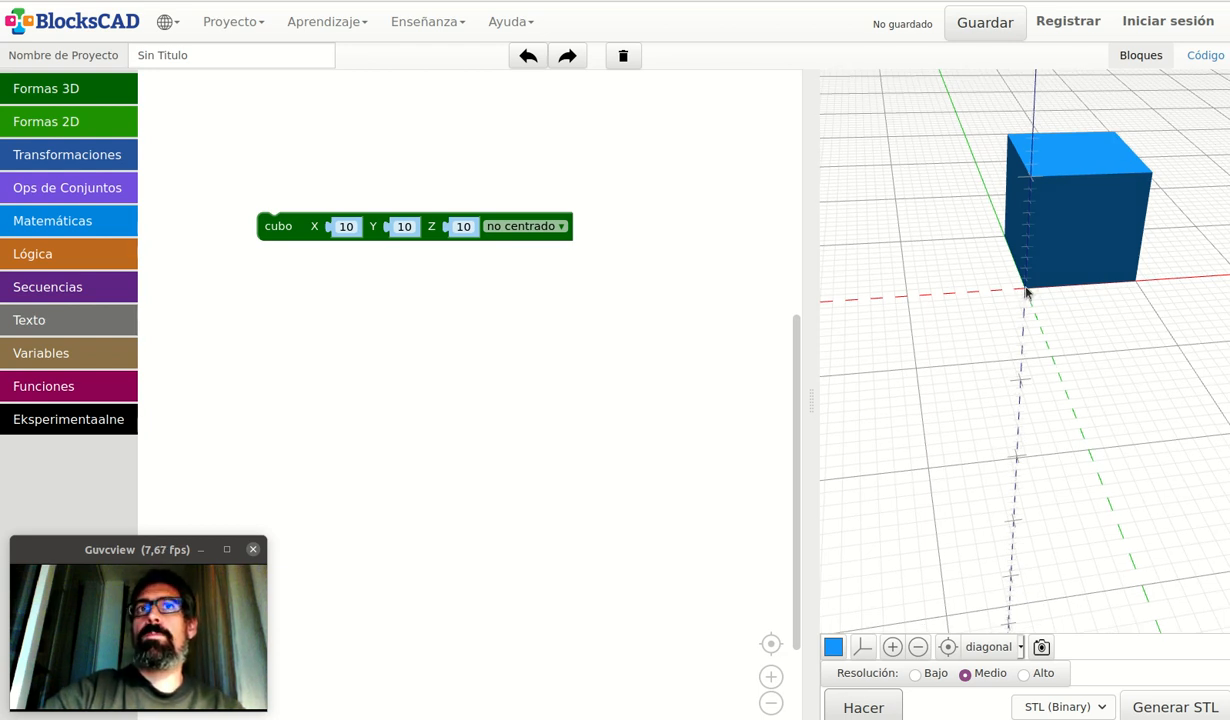
# - Set the cube's placement to centrado, render it and inspect its position around the origin from above and below
pyautogui.click(559, 227)
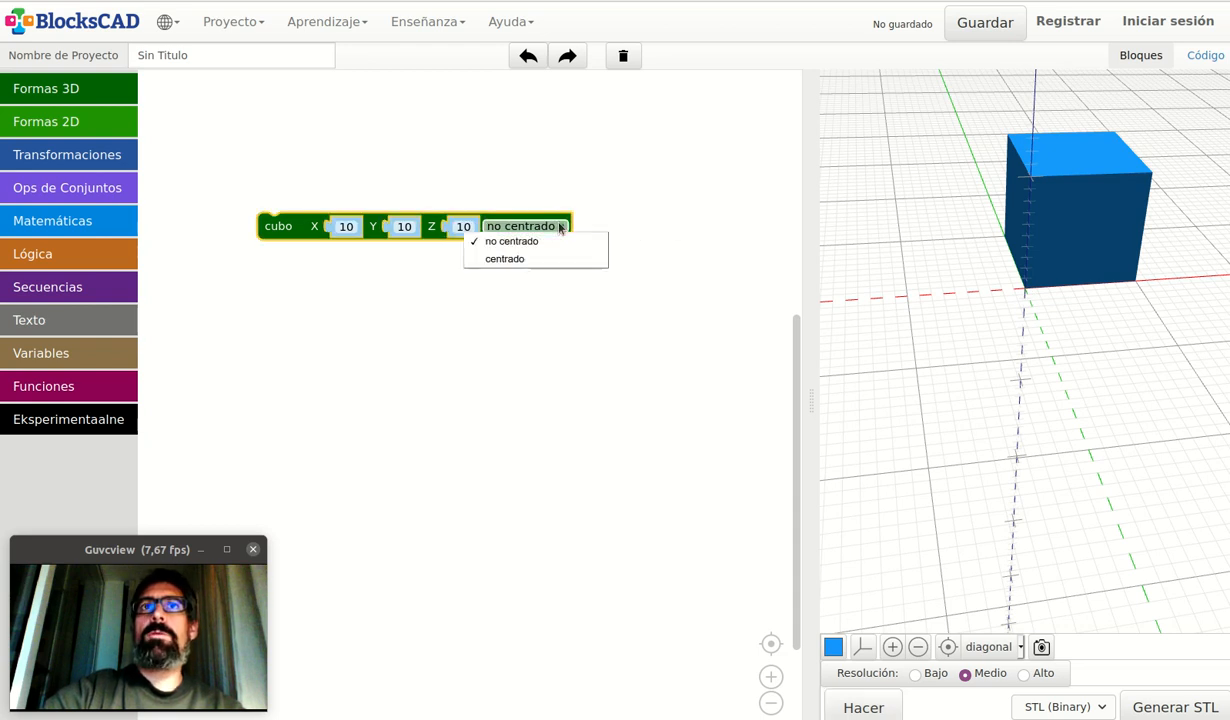
pyautogui.click(510, 259)
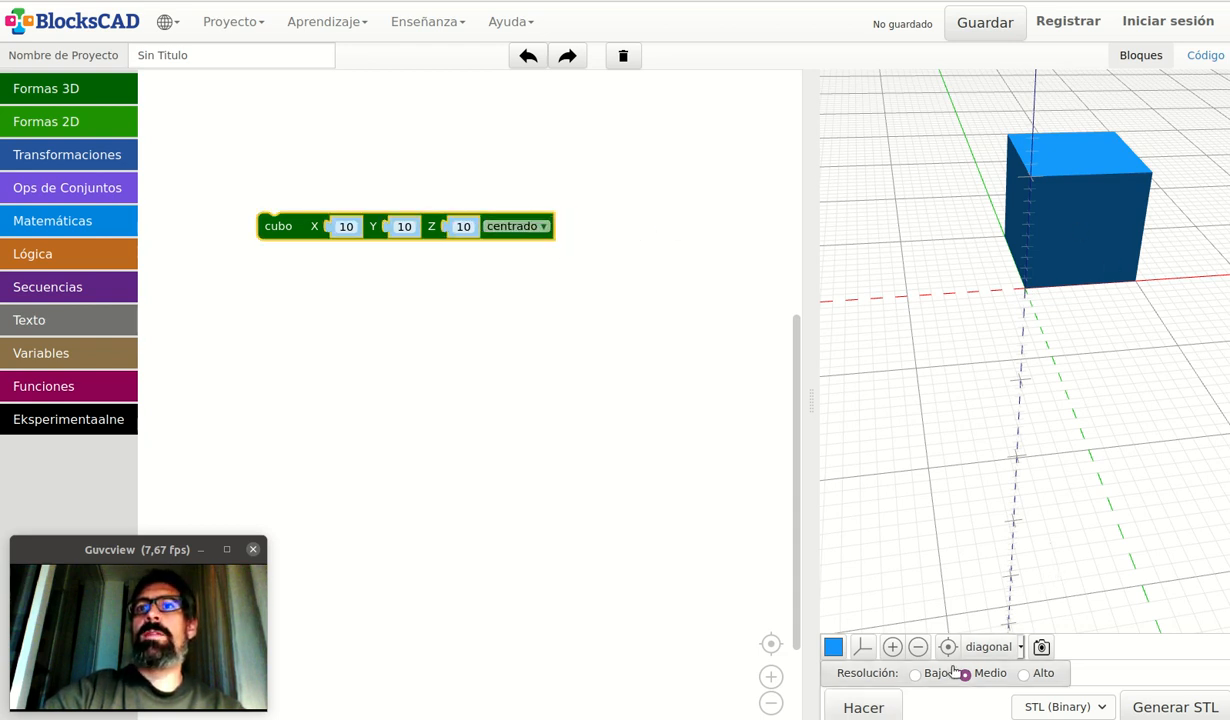
pyautogui.click(863, 707)
pyautogui.moveTo(930, 600); pyautogui.dragTo(1063, 253)
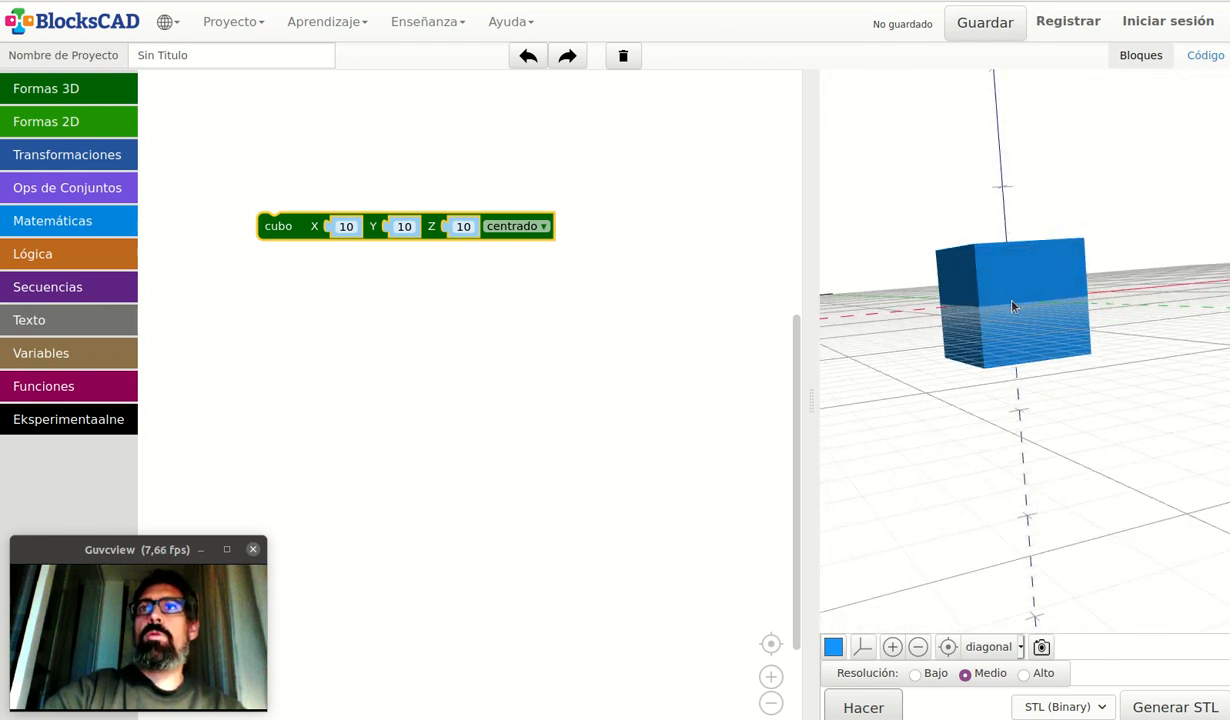
pyautogui.moveTo(1001, 349); pyautogui.dragTo(979, 191)
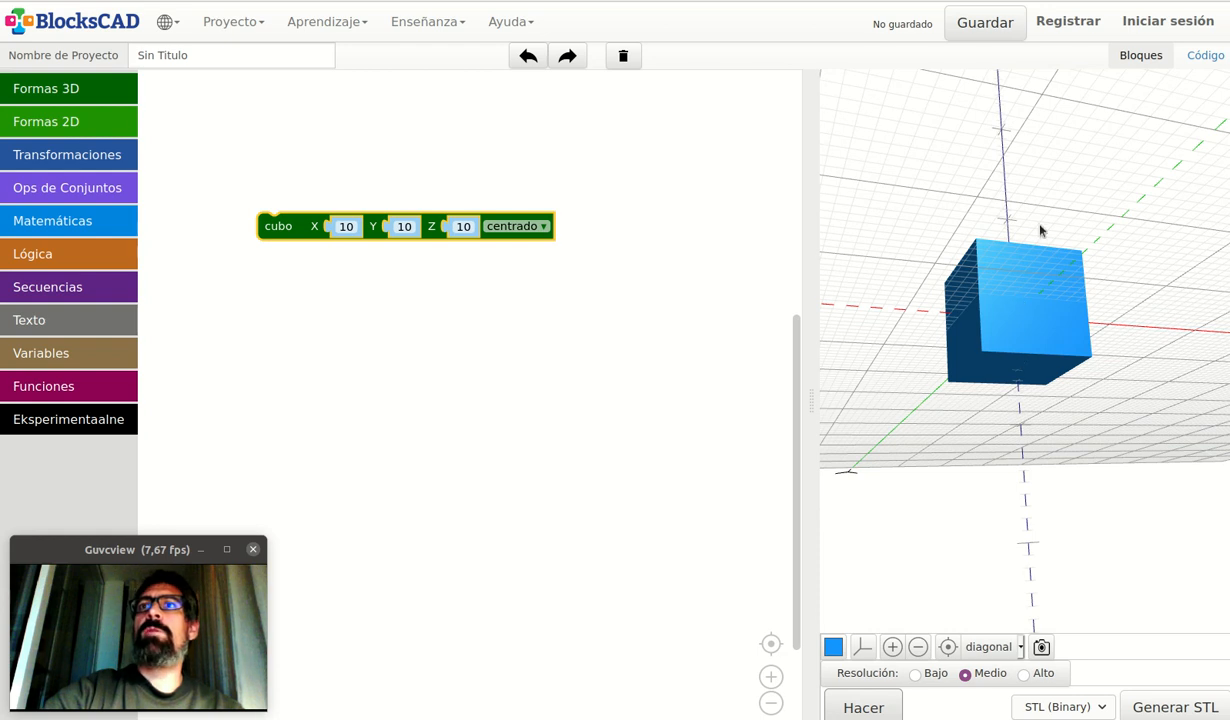
pyautogui.moveTo(1002, 218); pyautogui.dragTo(1061, 263)
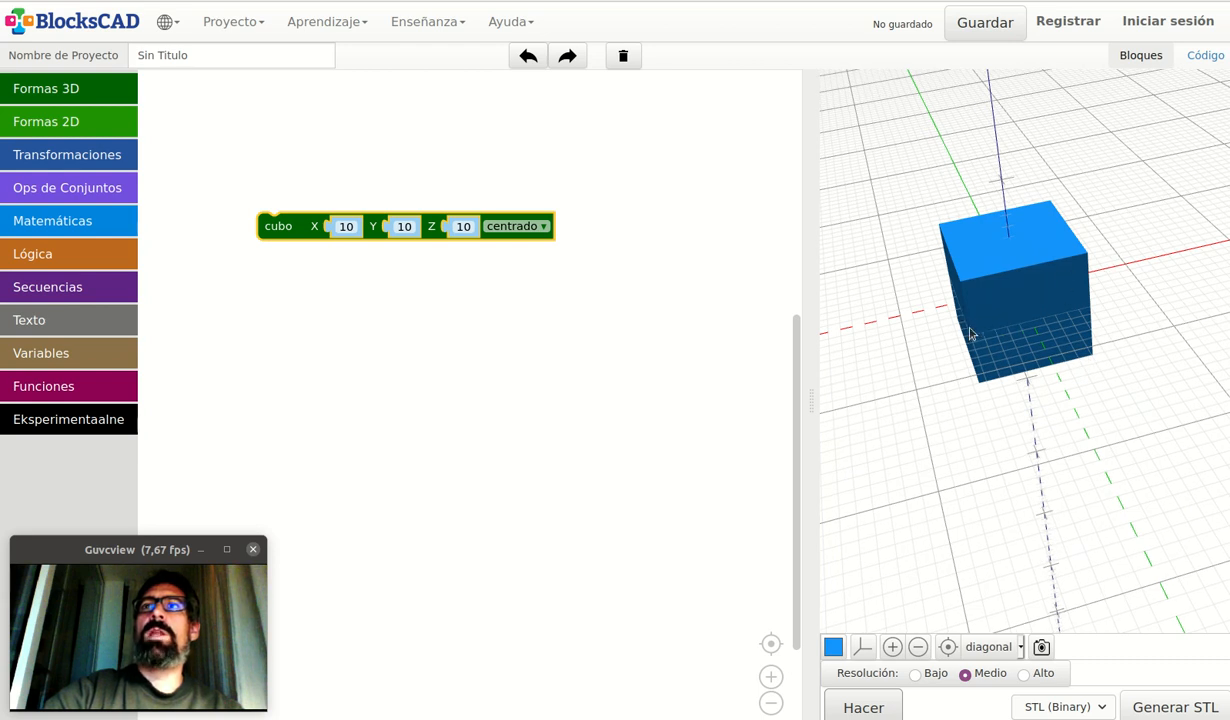
pyautogui.moveTo(969, 334)
pyautogui.mouseDown()
pyautogui.moveTo(1010, 398)
pyautogui.moveTo(980, 330)
pyautogui.mouseUp()
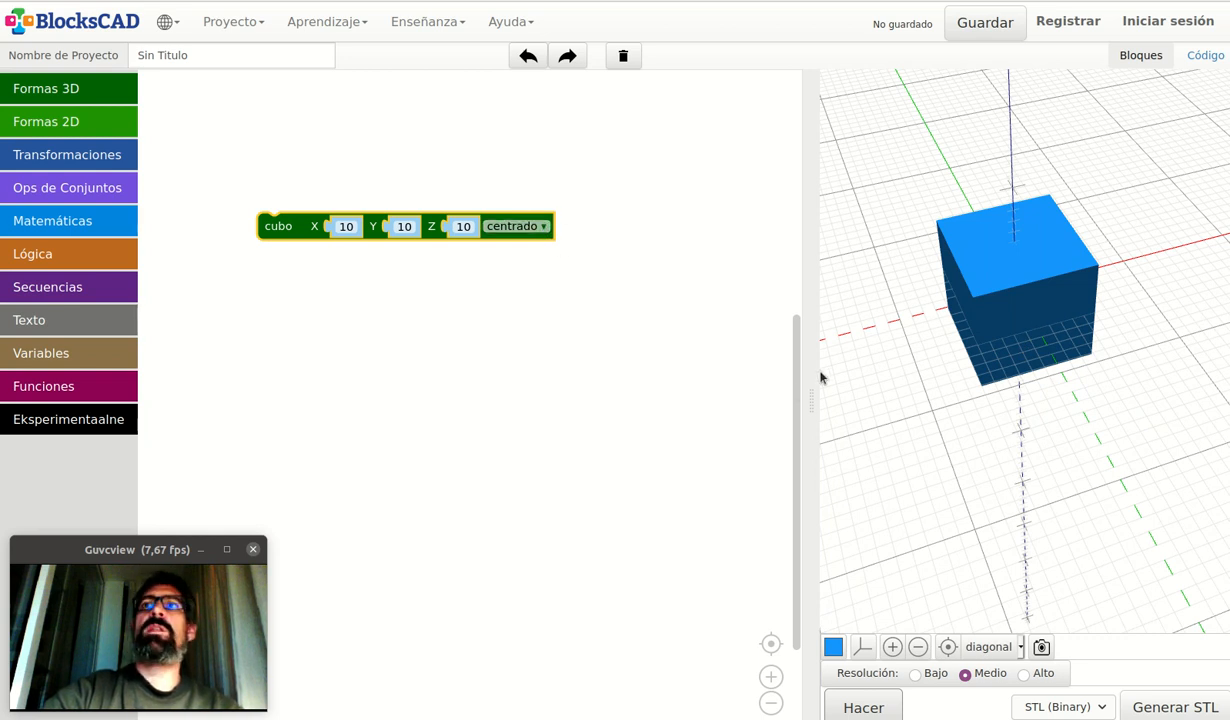
pyautogui.moveTo(985, 354); pyautogui.dragTo(1020, 320)
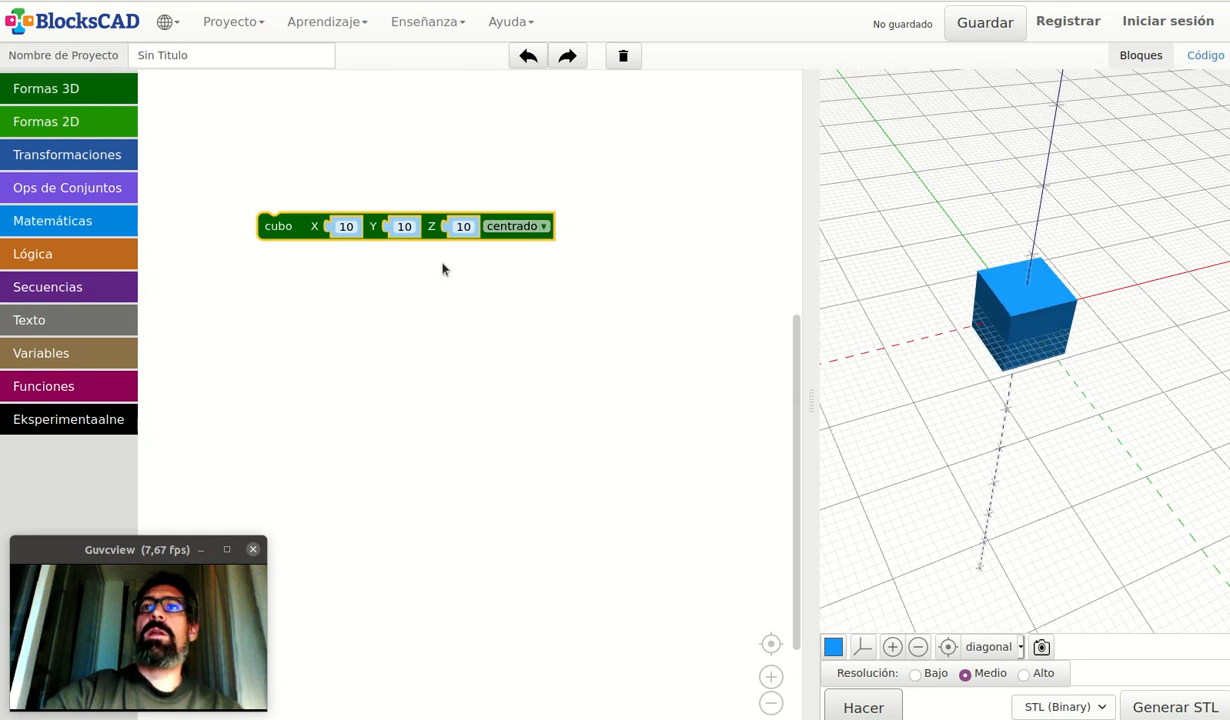
# - Remove the cubo block from the workspace and add a cilindro block in its place
pyautogui.moveTo(536, 233); pyautogui.dragTo(110, 126)
pyautogui.click(87, 90)
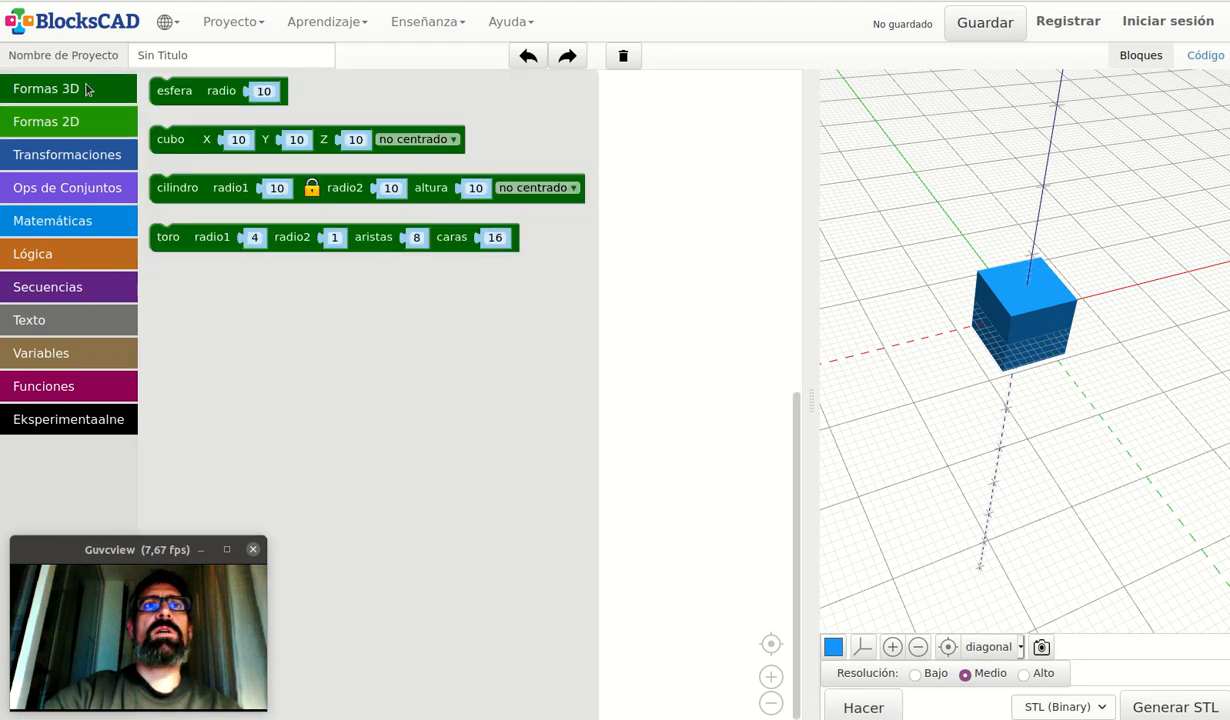
pyautogui.click(208, 130)
pyautogui.click(183, 195)
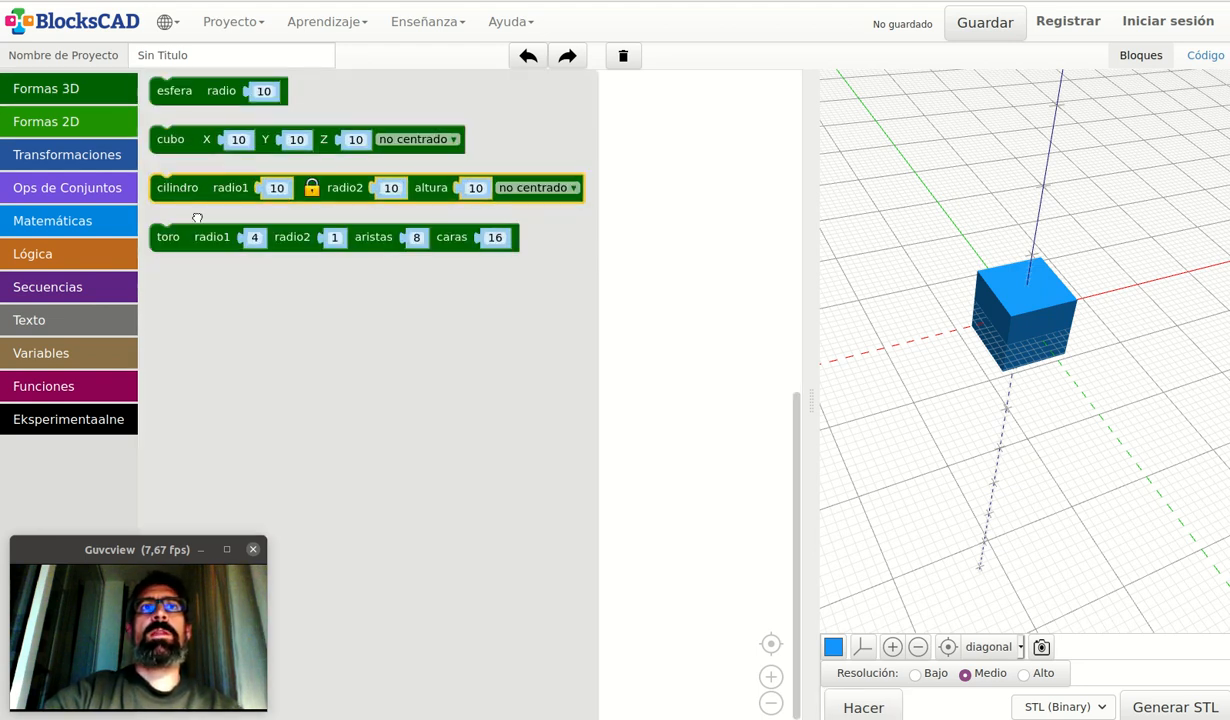
pyautogui.moveTo(190, 189); pyautogui.dragTo(240, 253)
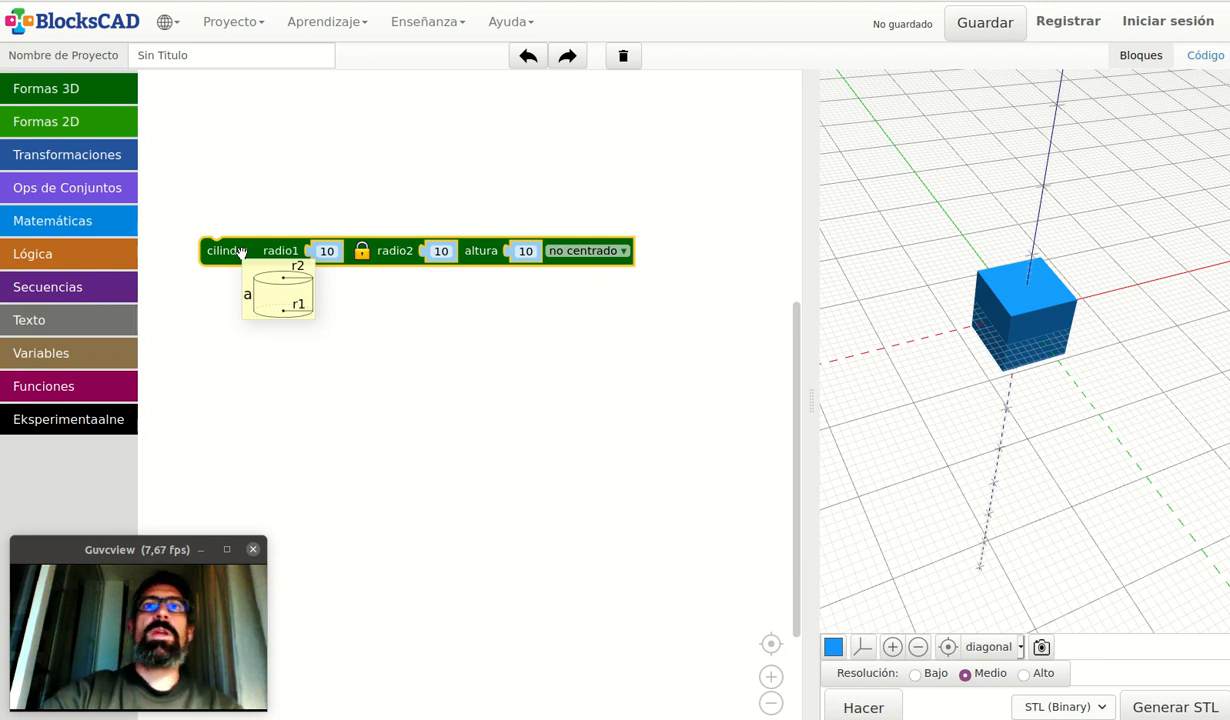
# - Try a radius of 4 on the cylinder, set its linked radii back to 10 and render it
pyautogui.click(325, 251)
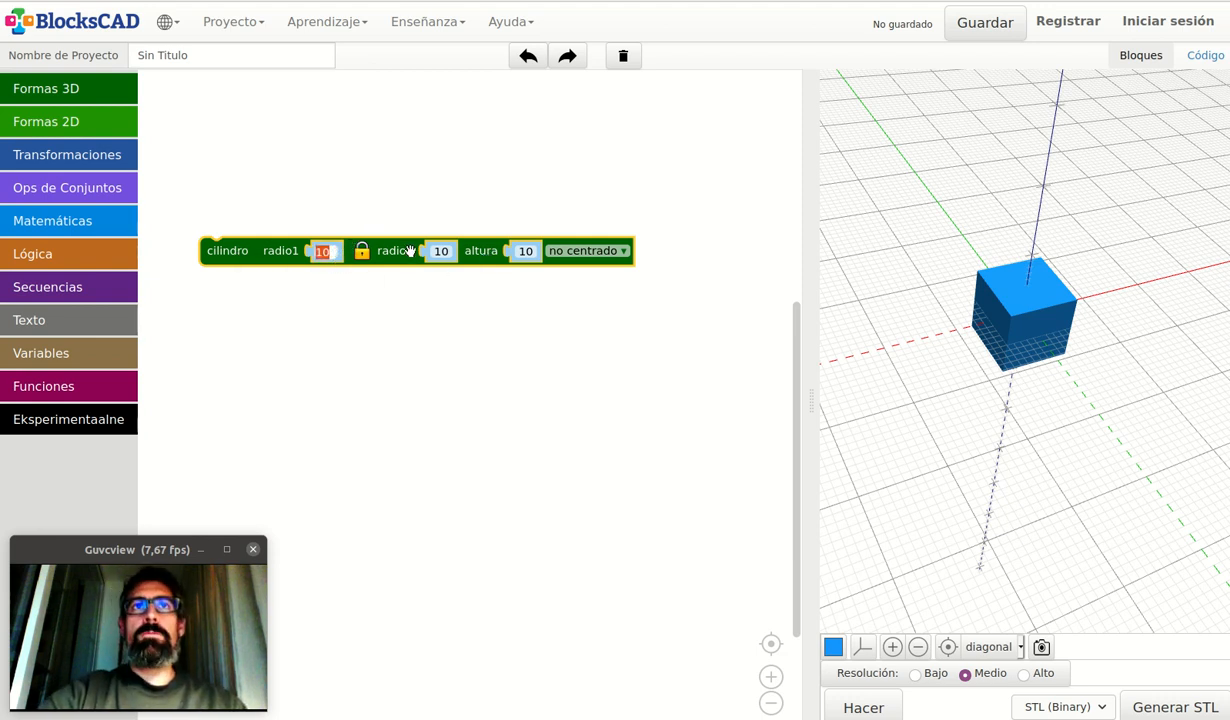
pyautogui.write('4')
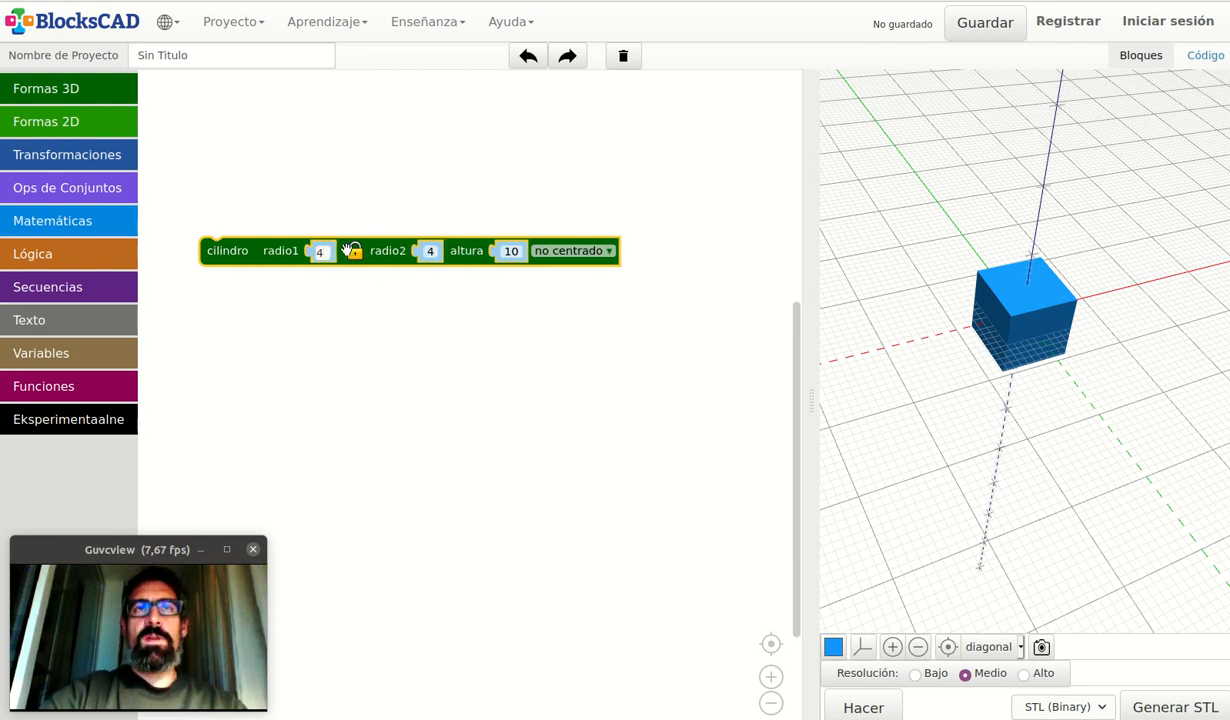
pyautogui.press('BackSpace')
pyautogui.write('10')
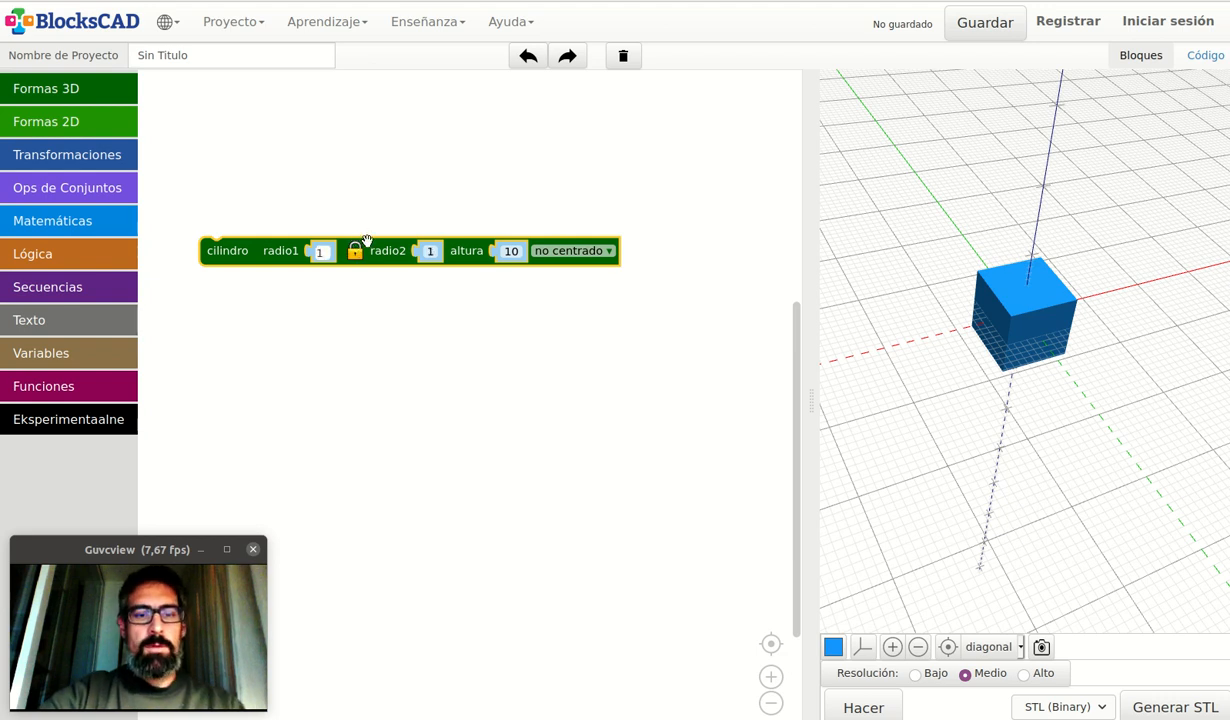
pyautogui.click(865, 707)
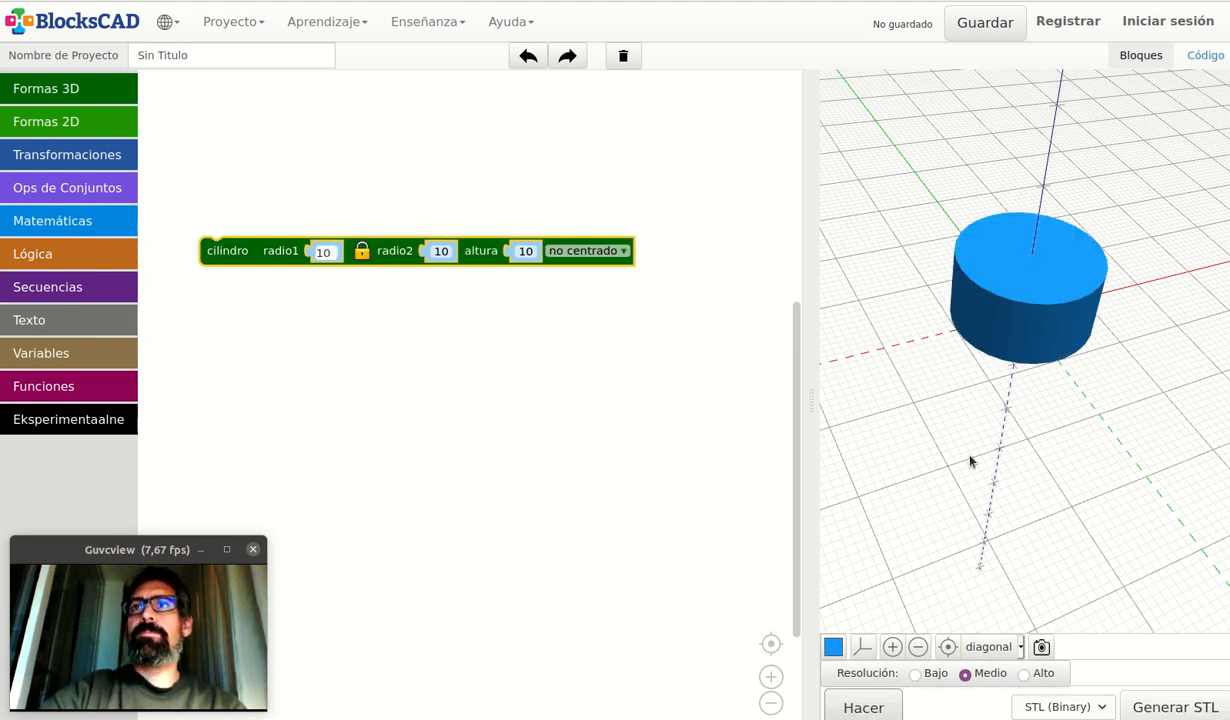
pyautogui.moveTo(969, 459); pyautogui.dragTo(964, 402)
# - Set the cylinder's linked radii to 4 and render the narrower cylinder
pyautogui.click(328, 254)
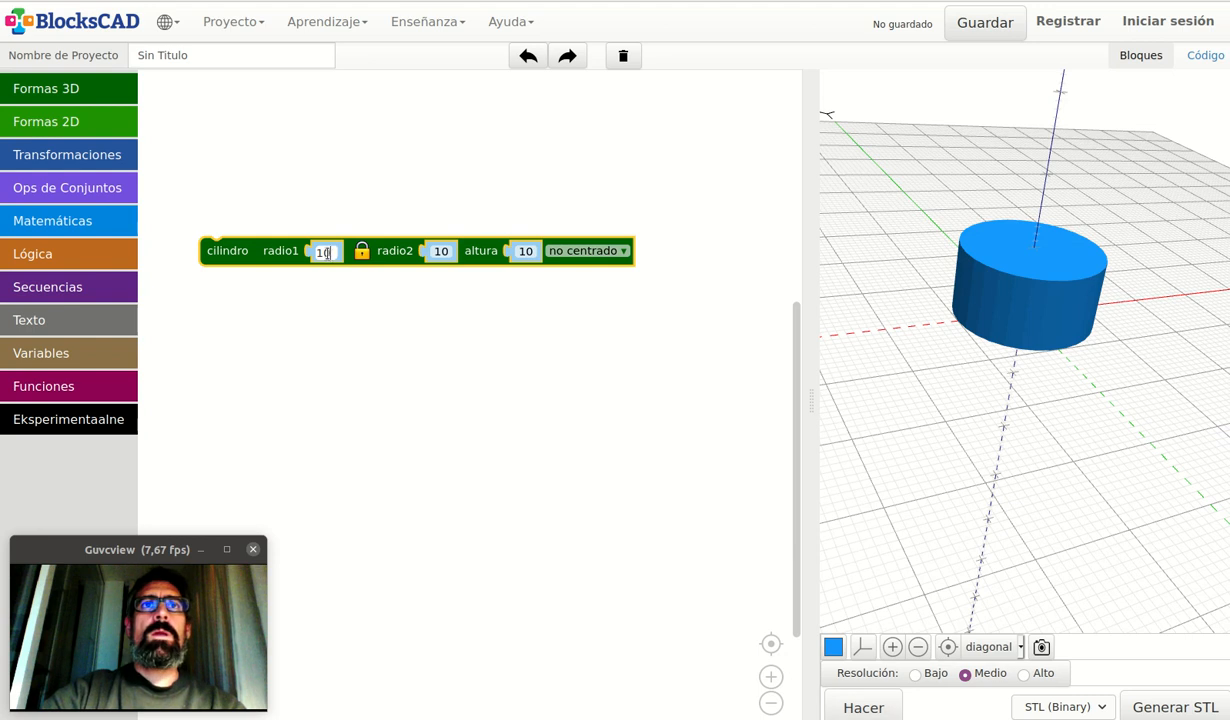
pyautogui.moveTo(329, 253); pyautogui.dragTo(296, 252)
pyautogui.write('4')
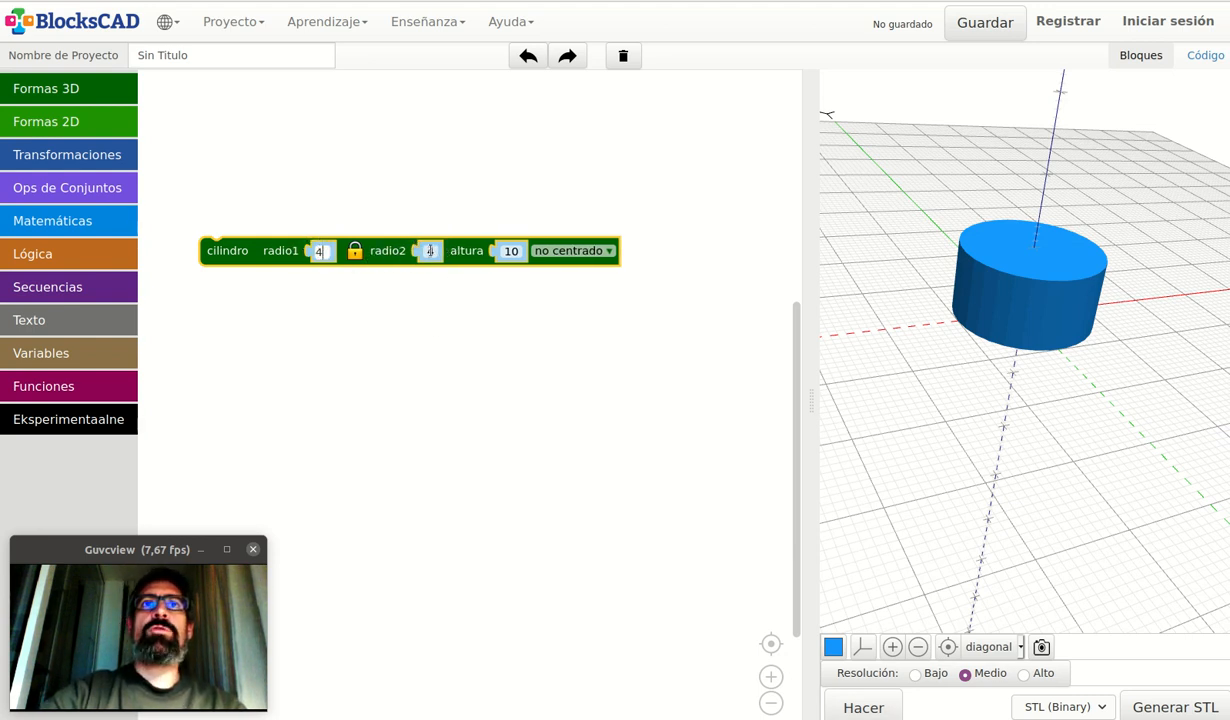
pyautogui.click(862, 708)
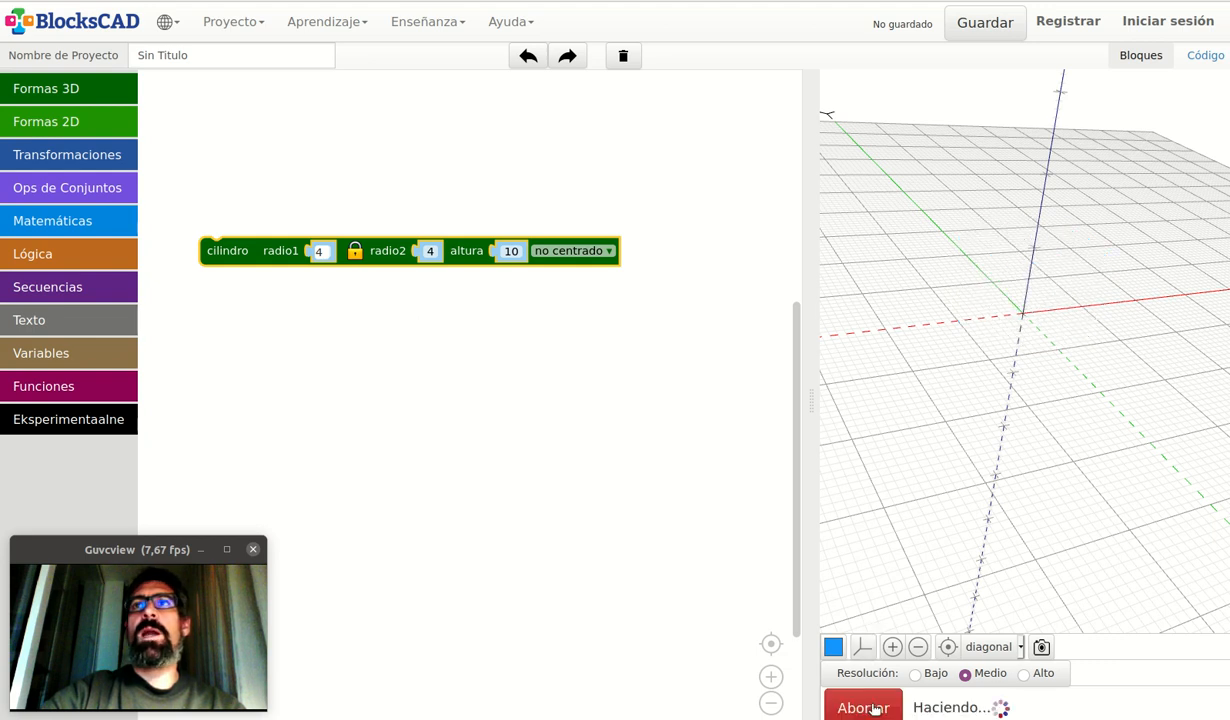
pyautogui.moveTo(1035, 387); pyautogui.dragTo(898, 358)
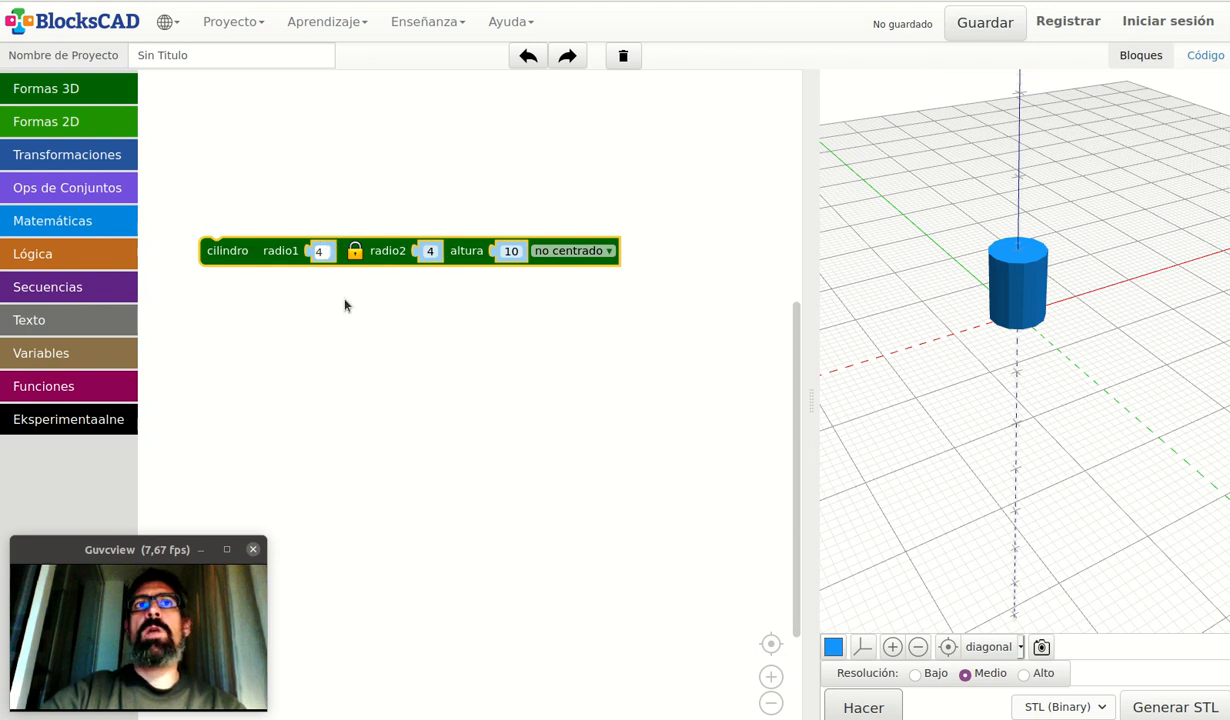
# - Set the cylinder's linked radii to 8 and render it again
pyautogui.moveTo(344, 305); pyautogui.dragTo(392, 344)
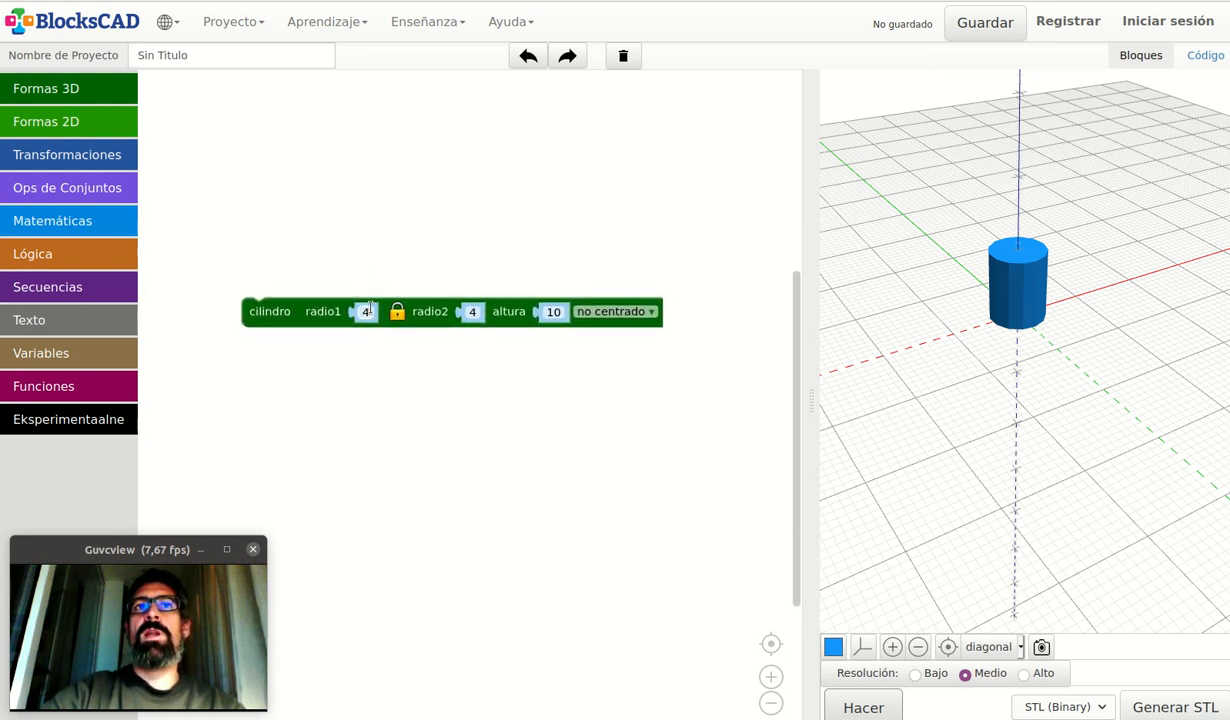
pyautogui.click(378, 307)
pyautogui.write('8')
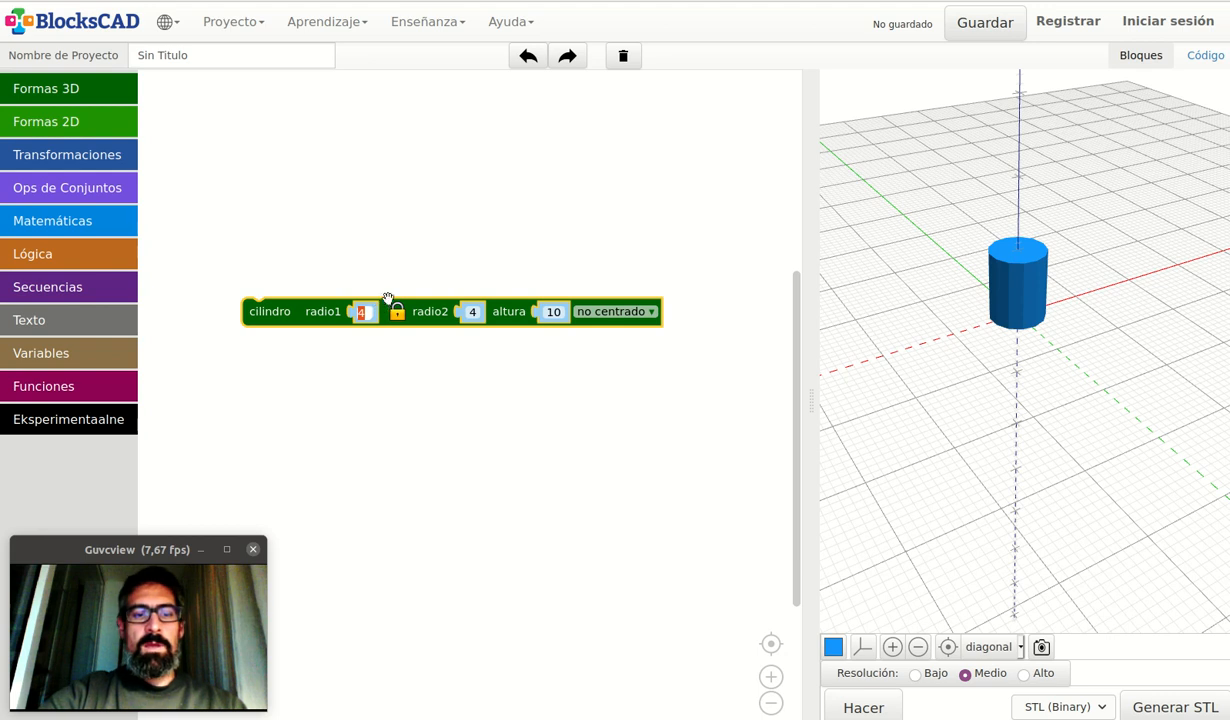
pyautogui.click(875, 703)
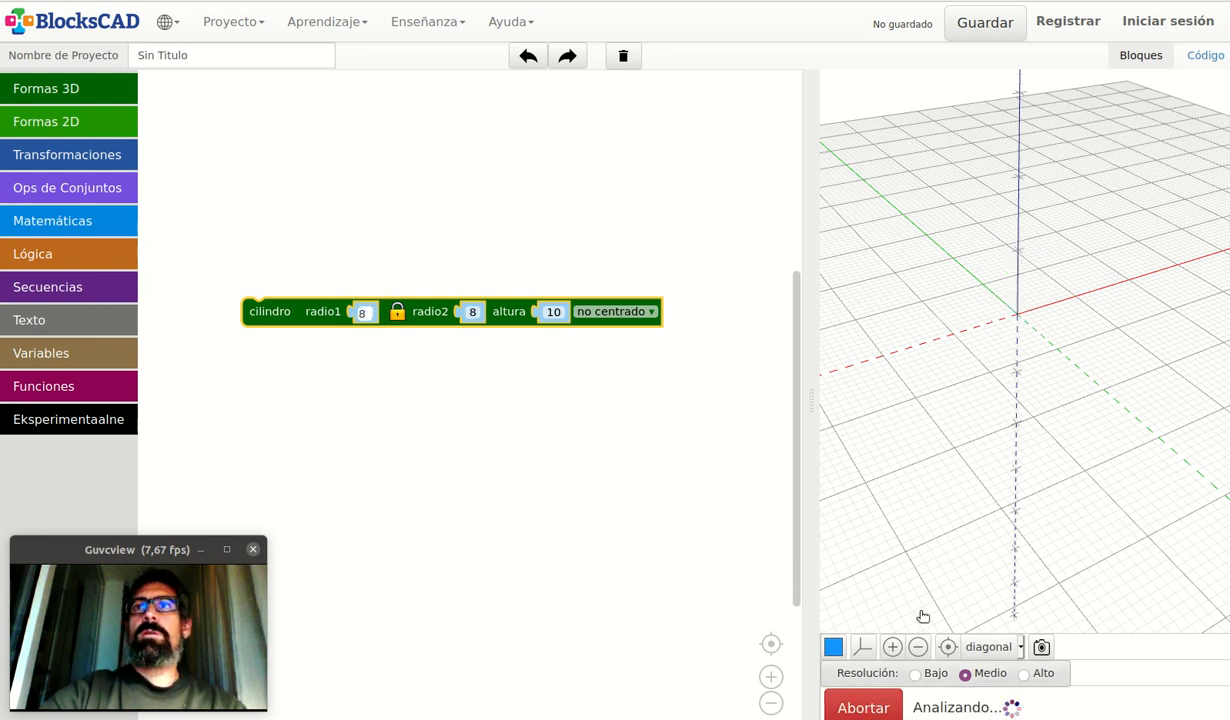
pyautogui.moveTo(1002, 310); pyautogui.dragTo(1006, 374)
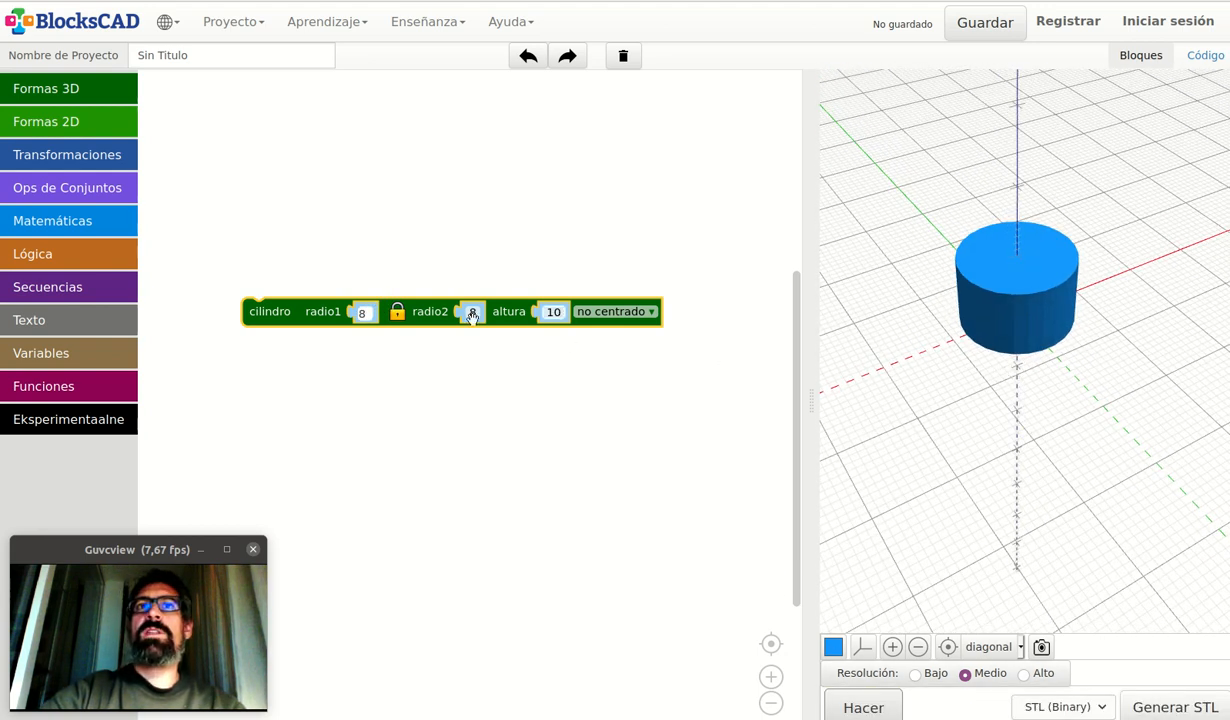
# - Unlock the cylinder's two radii, set radio2 to 4 and render the truncated cone
pyautogui.click(398, 314)
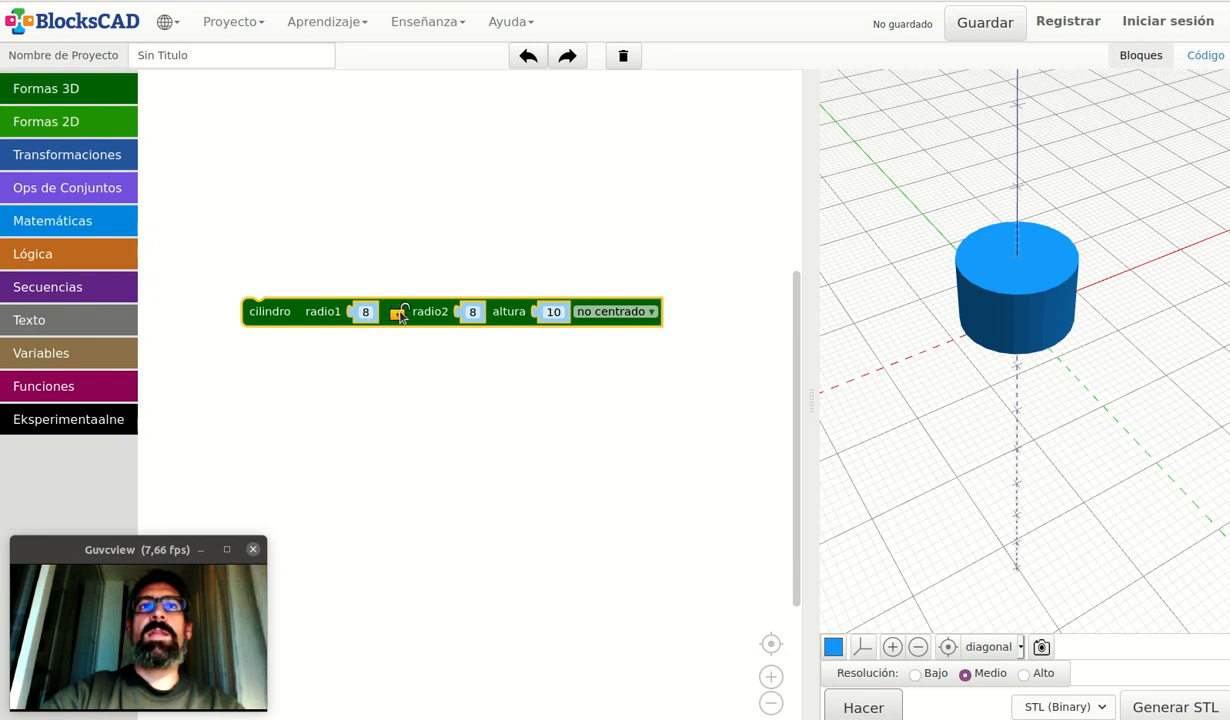
pyautogui.moveTo(460, 305); pyautogui.dragTo(452, 302)
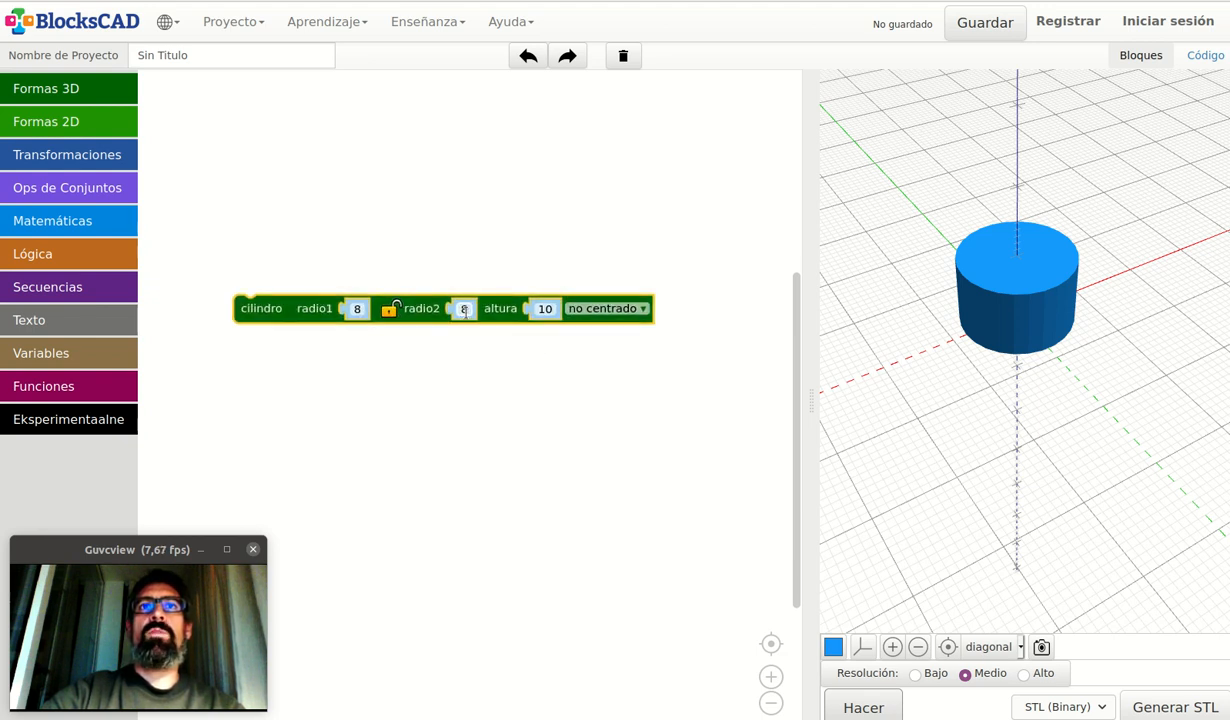
pyautogui.click(459, 309)
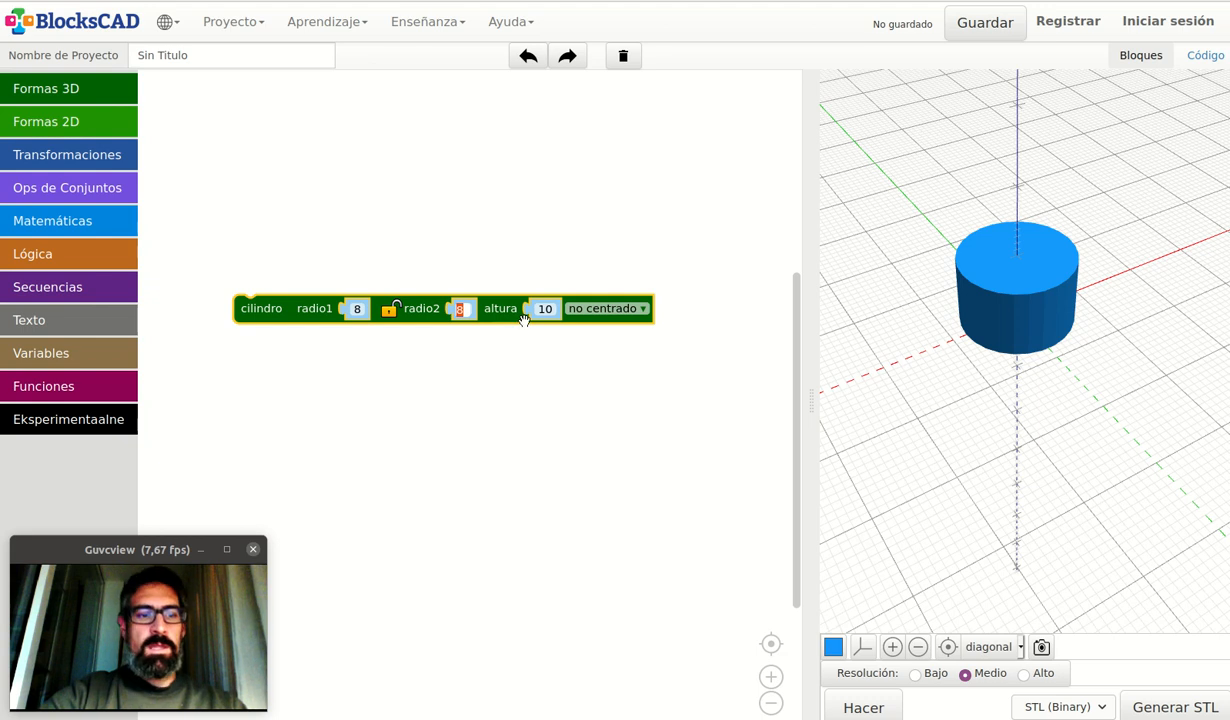
pyautogui.click(885, 708)
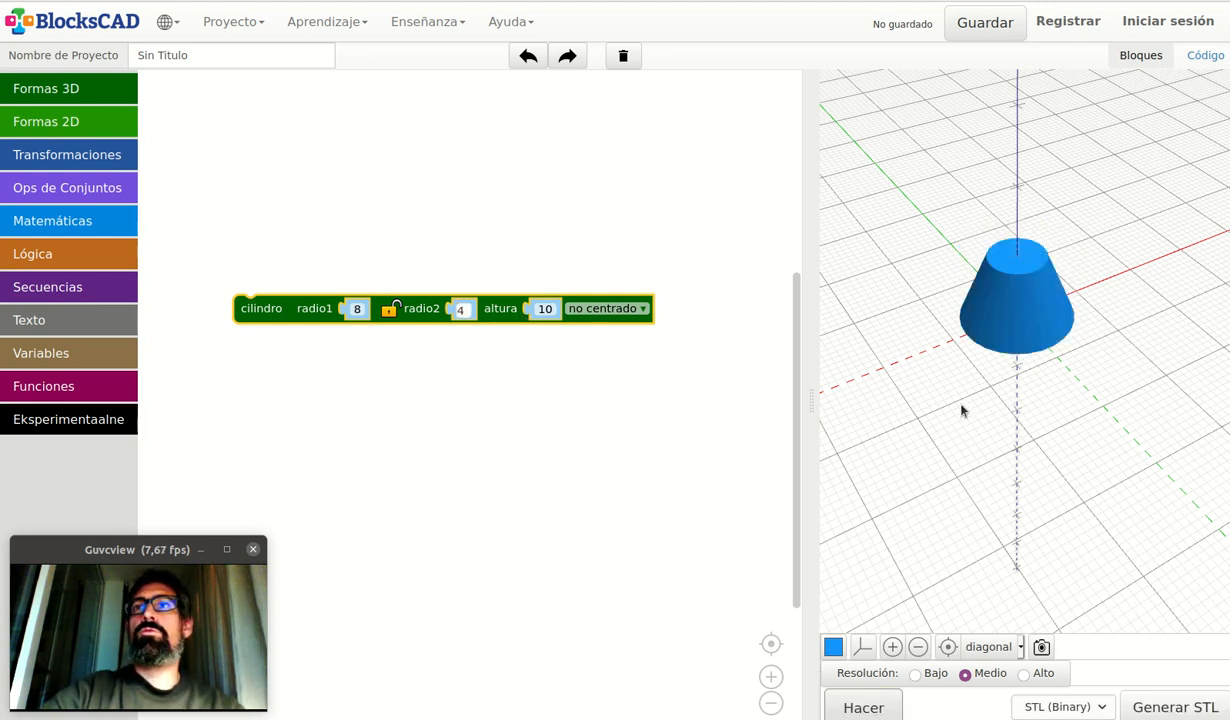
pyautogui.moveTo(961, 410); pyautogui.dragTo(977, 257)
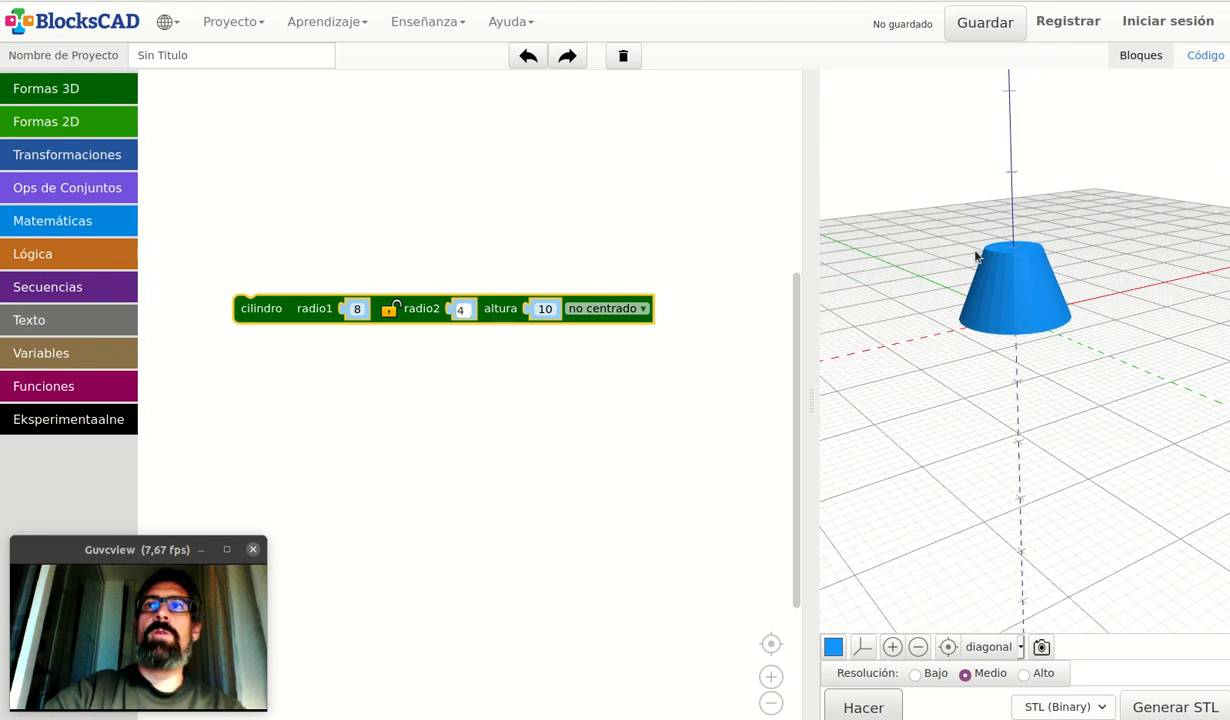
# - Set radio2 to 0, render the pointed cone and inspect it from the side and below
pyautogui.click(464, 309)
pyautogui.write('0')
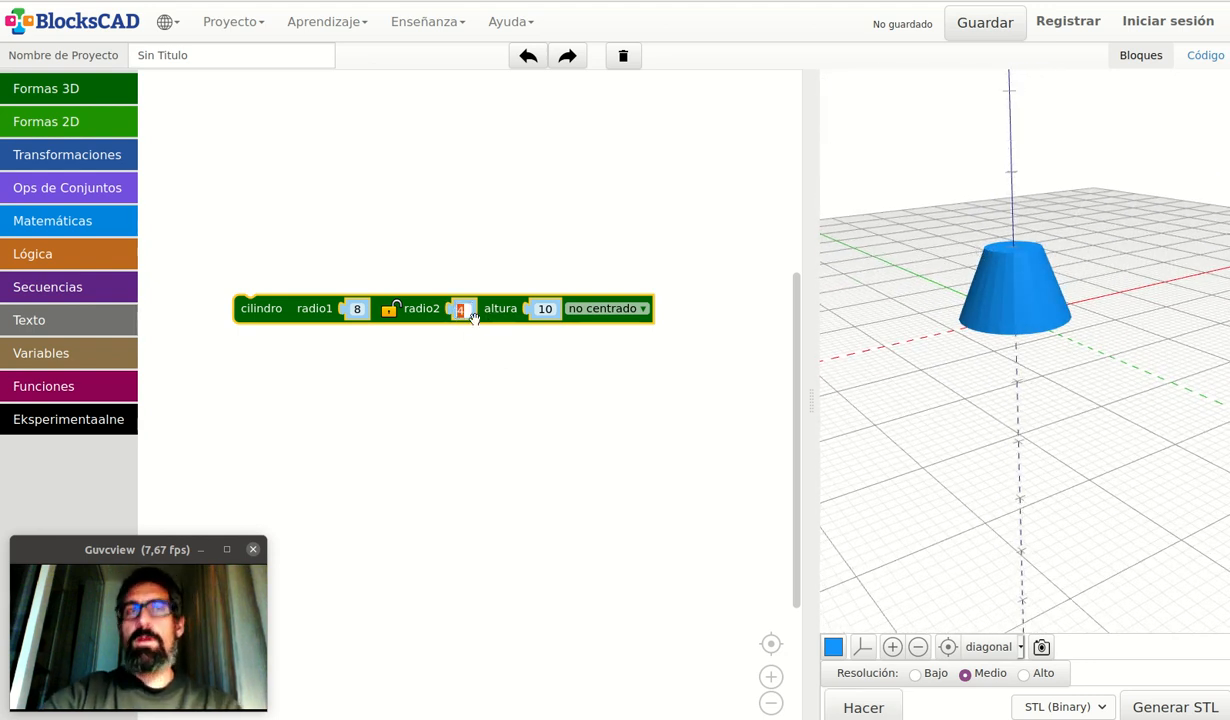
pyautogui.click(866, 705)
pyautogui.moveTo(870, 537); pyautogui.dragTo(996, 419)
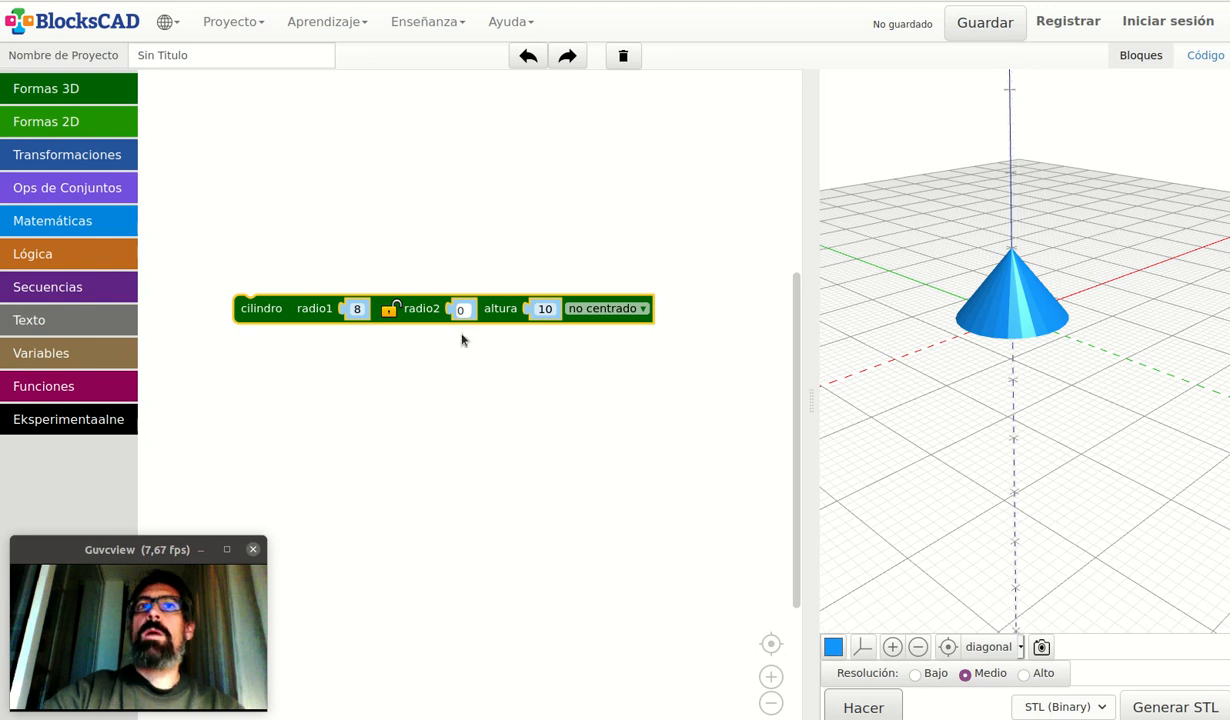
pyautogui.moveTo(980, 376); pyautogui.dragTo(989, 503)
# - Set the cone's placement to centrado, render it and check its position against the grid plane
pyautogui.click(606, 308)
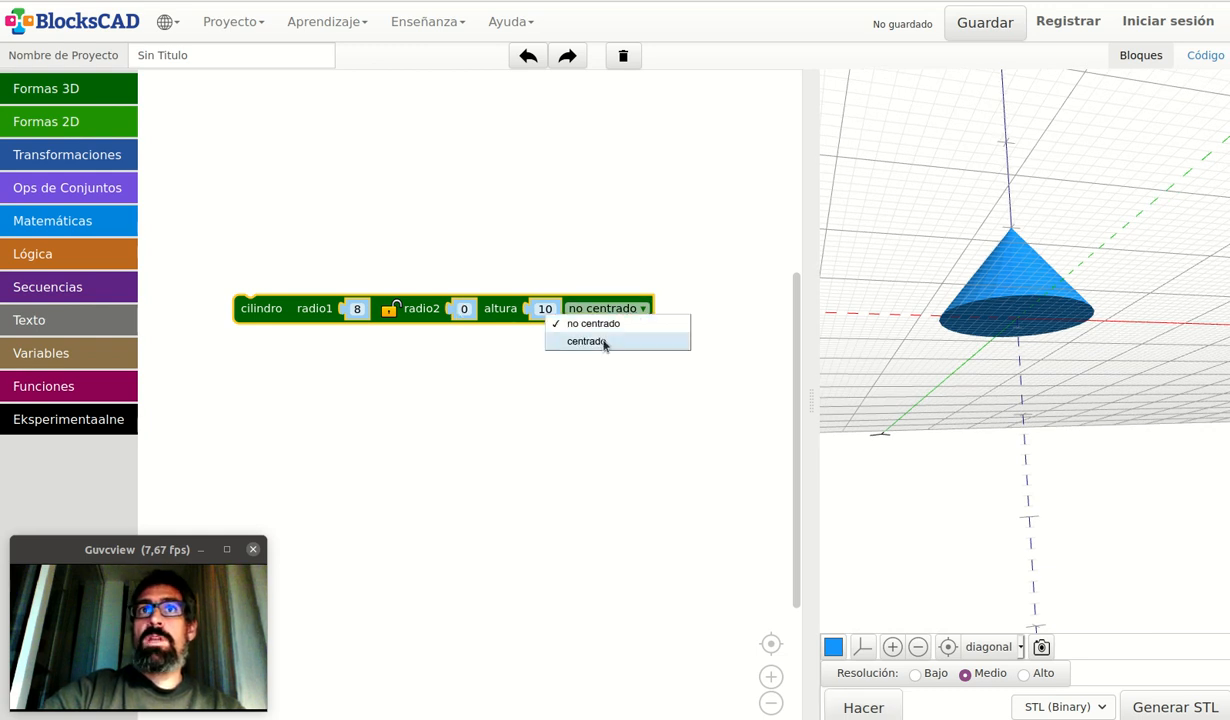
pyautogui.click(604, 341)
pyautogui.click(845, 700)
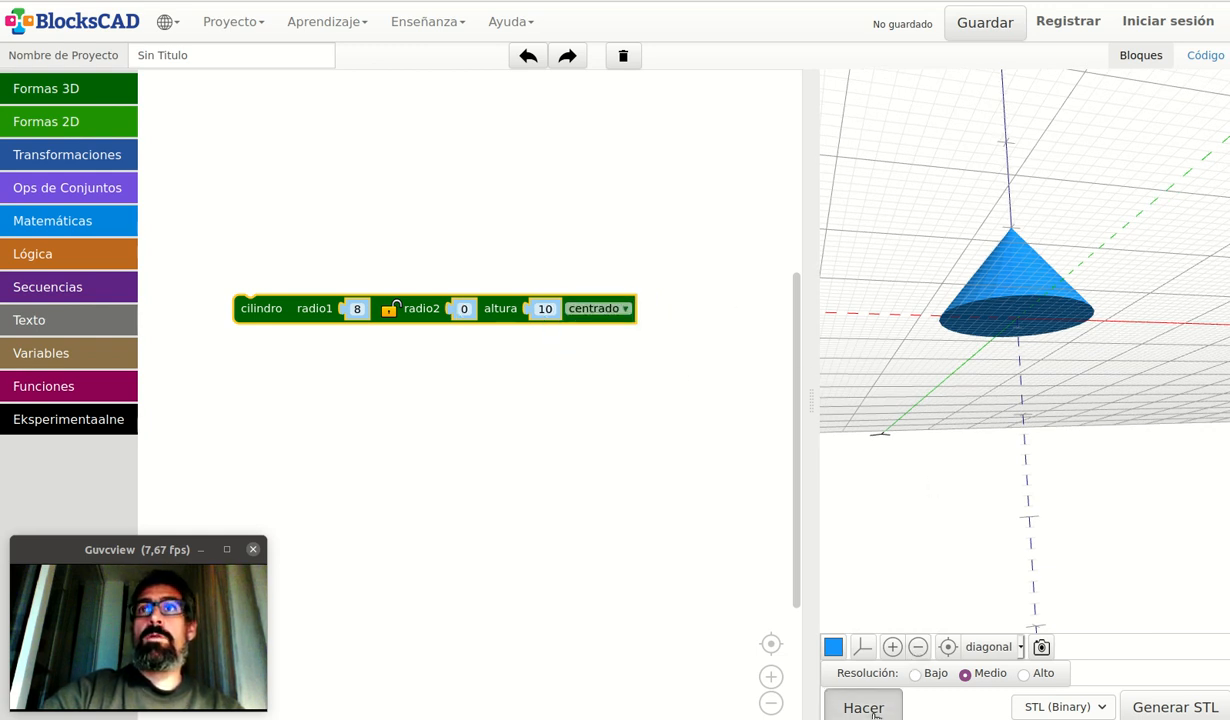
pyautogui.moveTo(1051, 293); pyautogui.dragTo(1061, 390)
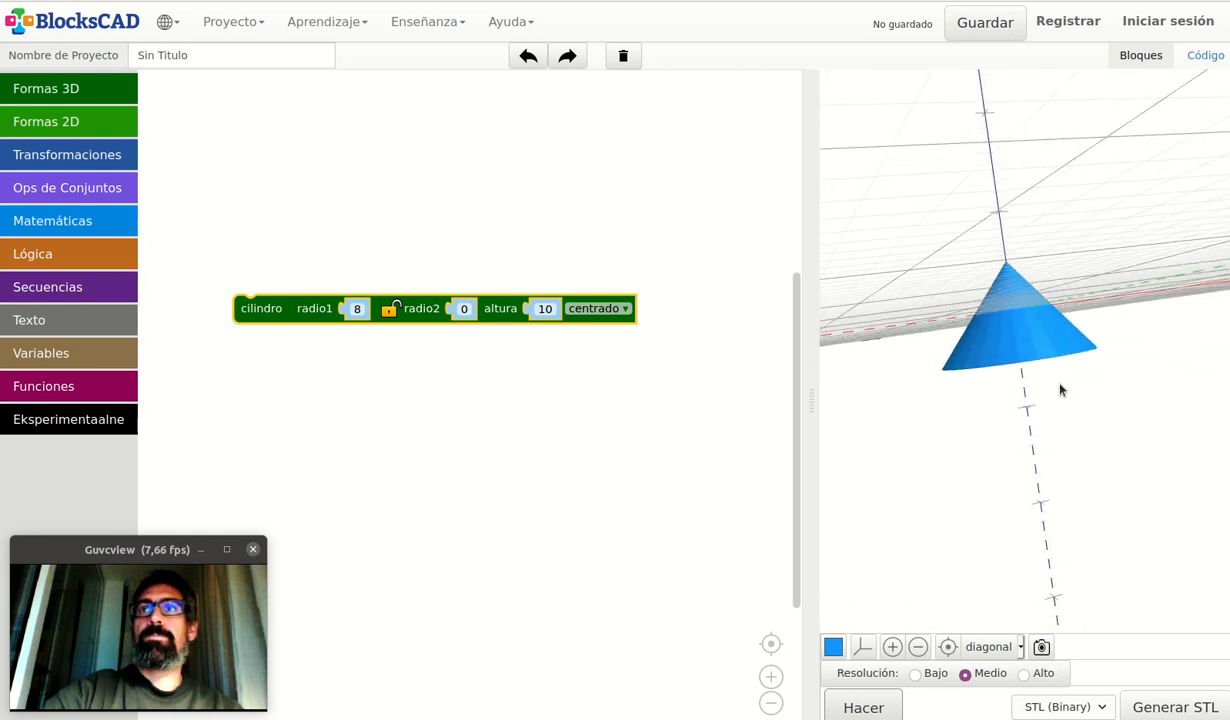
# - Colour the rendered cone yellow, try red, and return it to yellow
pyautogui.click(834, 648)
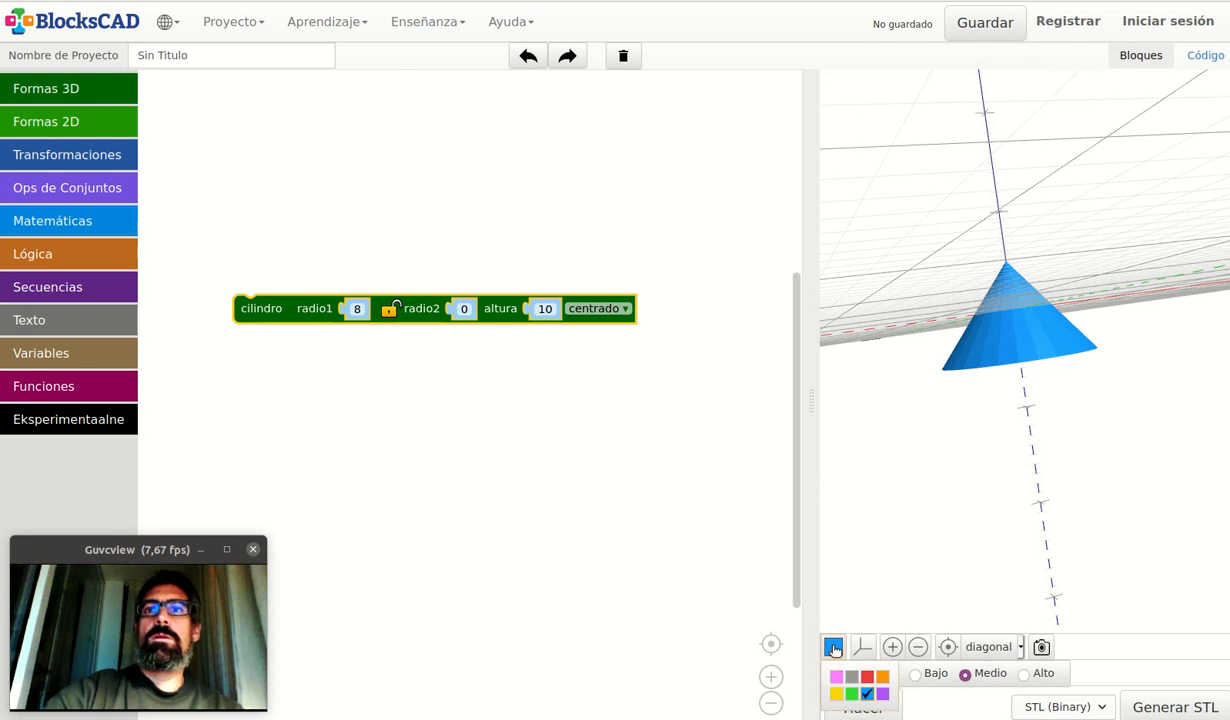
pyautogui.click(837, 694)
pyautogui.click(834, 647)
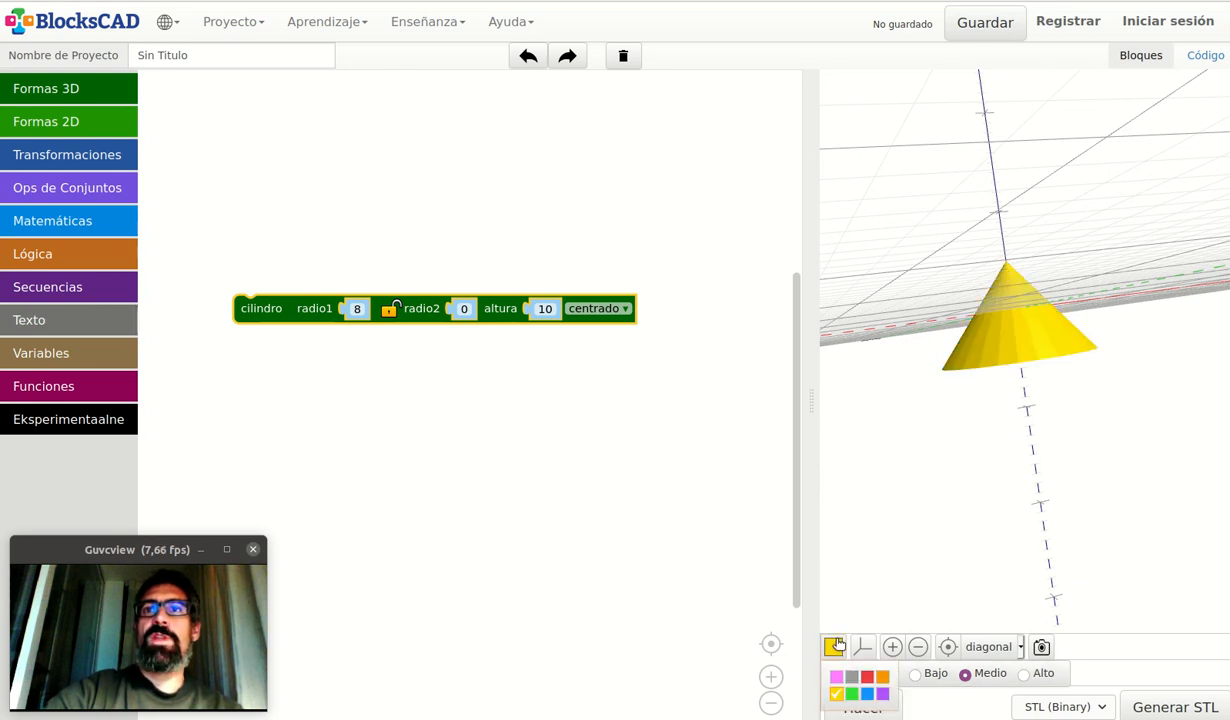
pyautogui.click(867, 678)
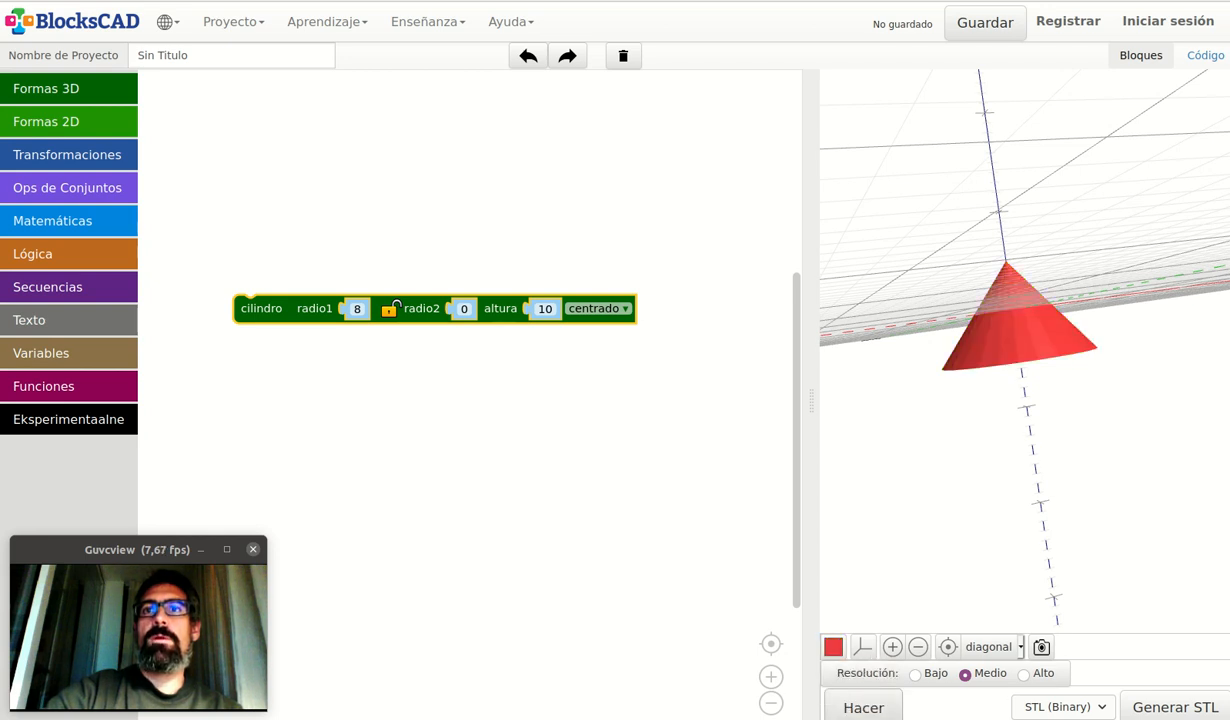
pyautogui.click(834, 647)
pyautogui.click(837, 694)
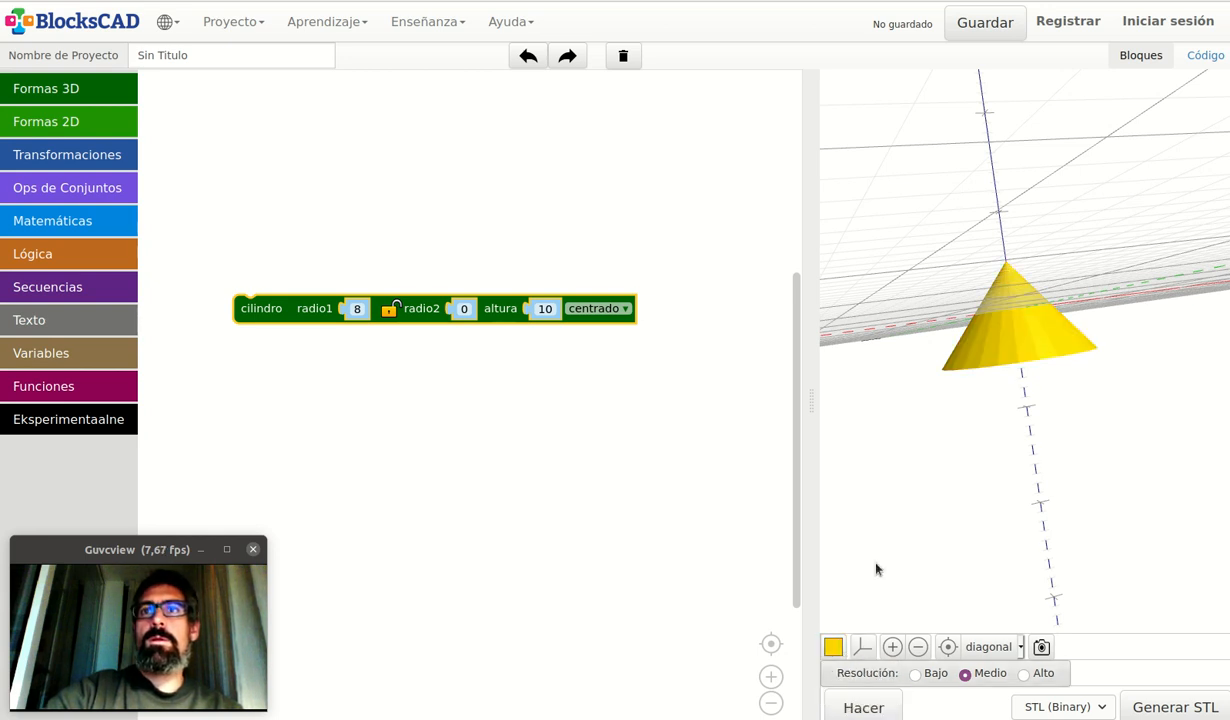
pyautogui.moveTo(977, 308); pyautogui.dragTo(972, 345)
# - Replace the cilindro block with a toro block at its default values, render it and view the ring from above
pyautogui.moveTo(319, 302); pyautogui.dragTo(84, 85)
pyautogui.click(84, 88)
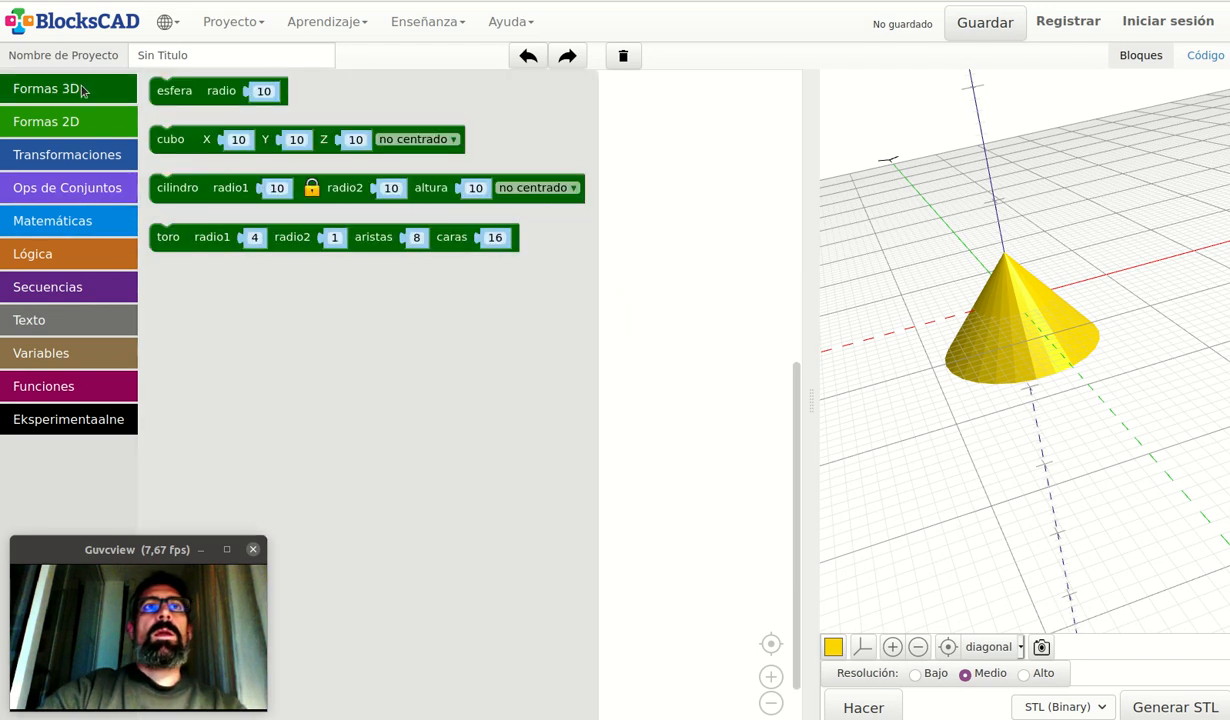
pyautogui.click(155, 250)
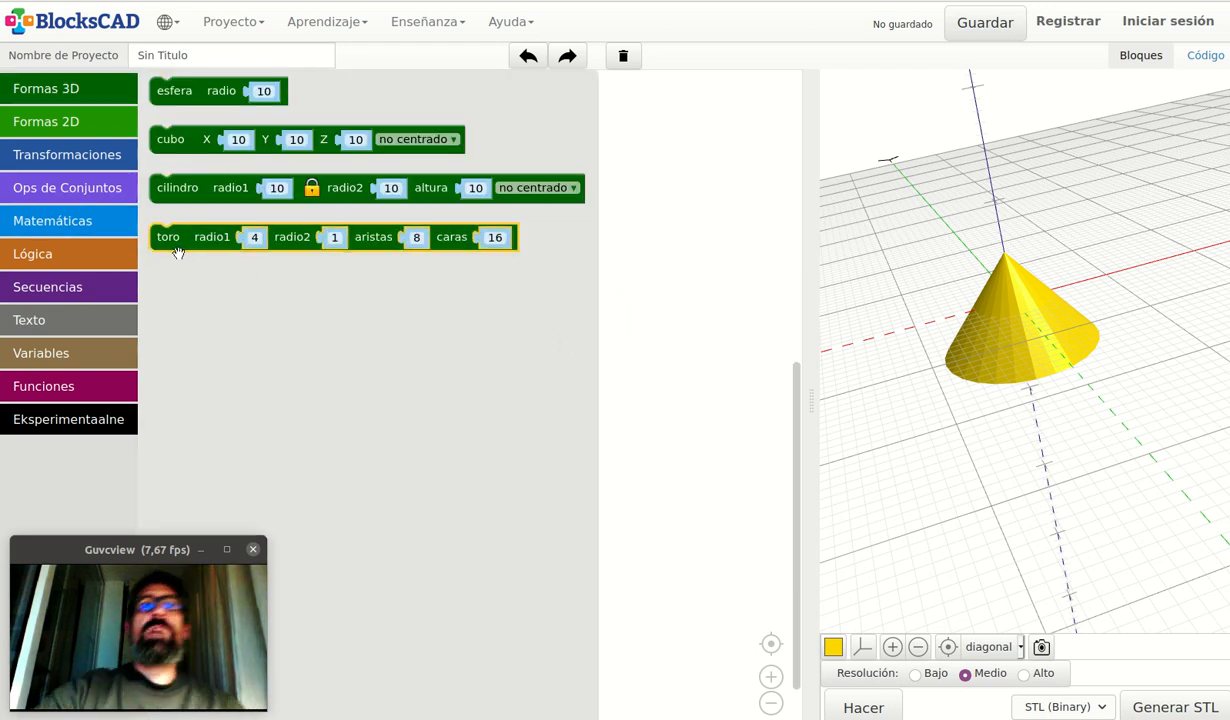
pyautogui.moveTo(186, 238); pyautogui.dragTo(294, 220)
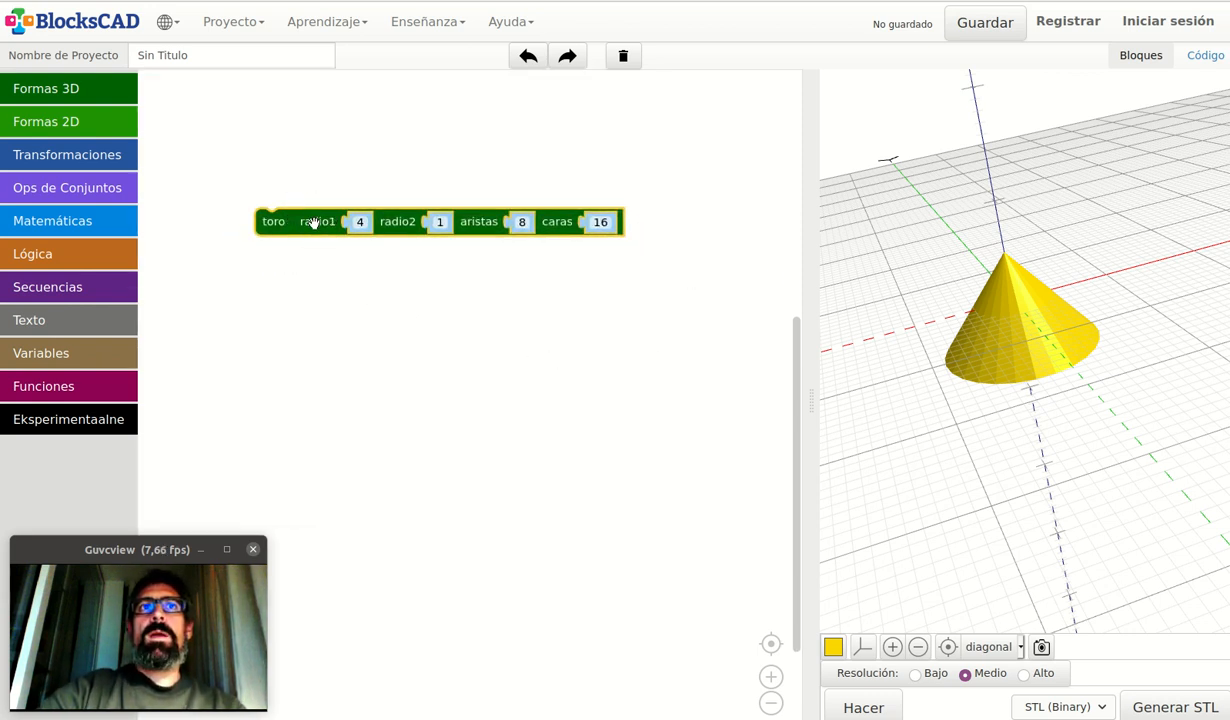
pyautogui.moveTo(313, 223)
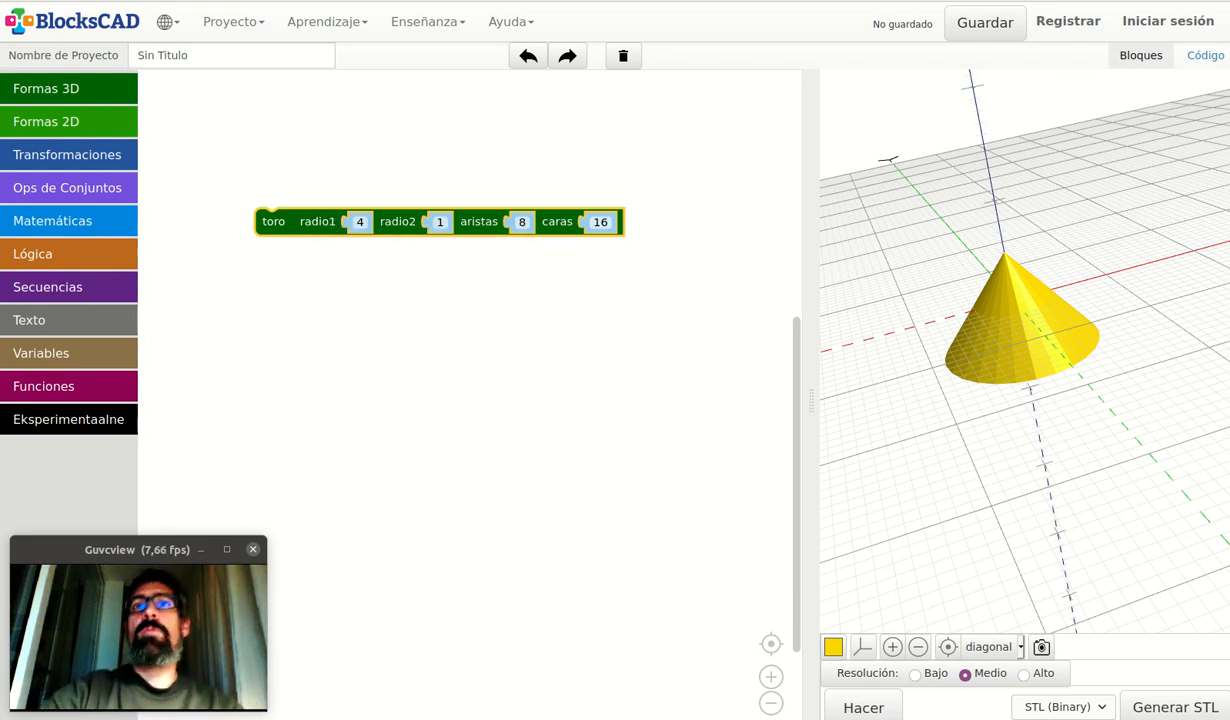
pyautogui.click(860, 706)
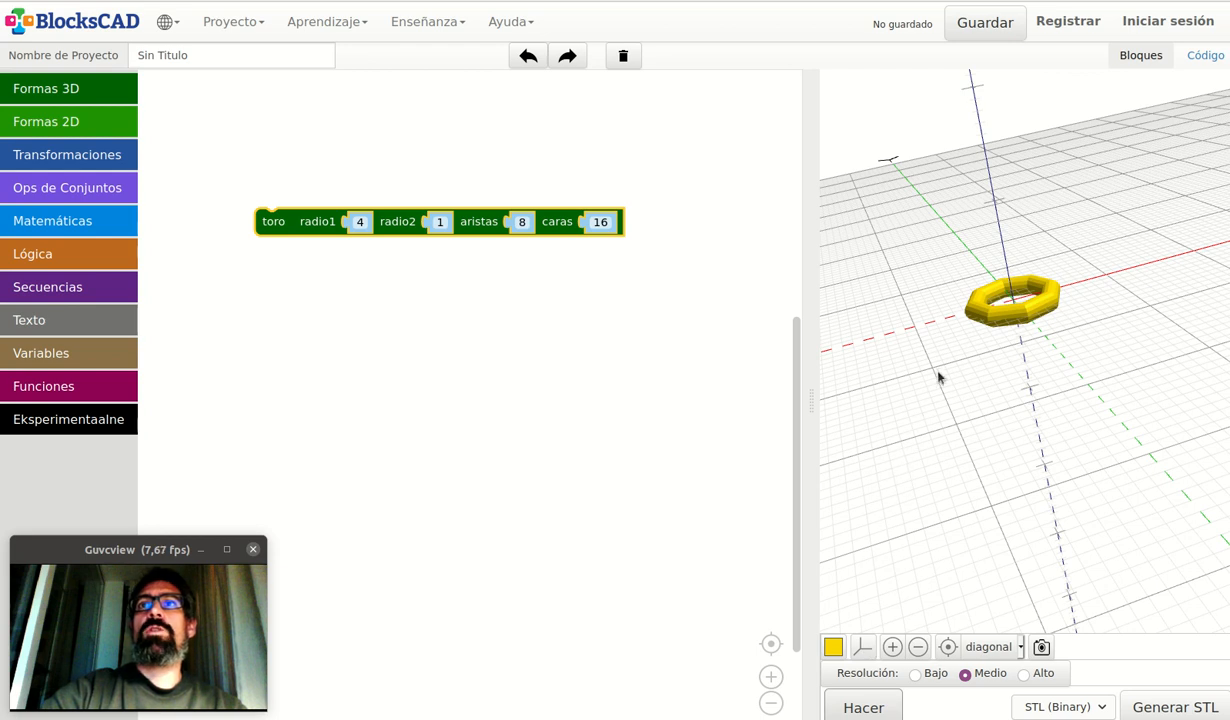
pyautogui.moveTo(920, 252); pyautogui.dragTo(1087, 648)
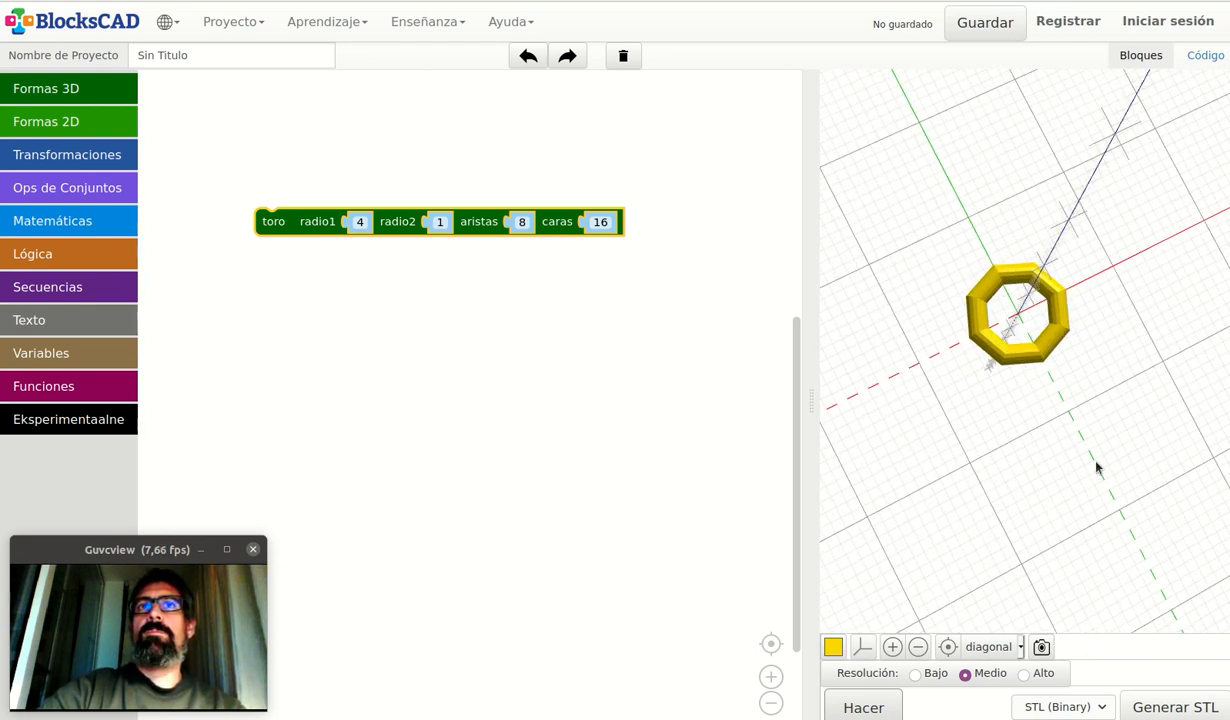
# - Set the toro block's radio2 to 2, render the thicker ring and inspect it from above
pyautogui.click(440, 221)
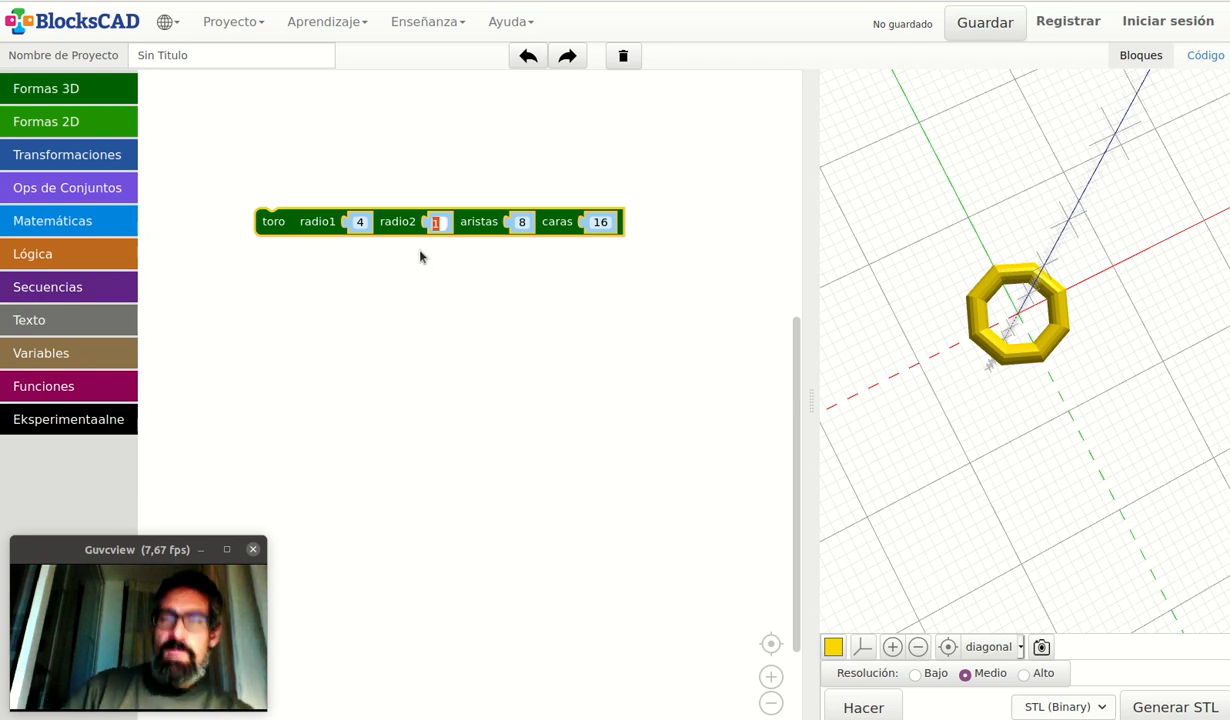
pyautogui.write('2')
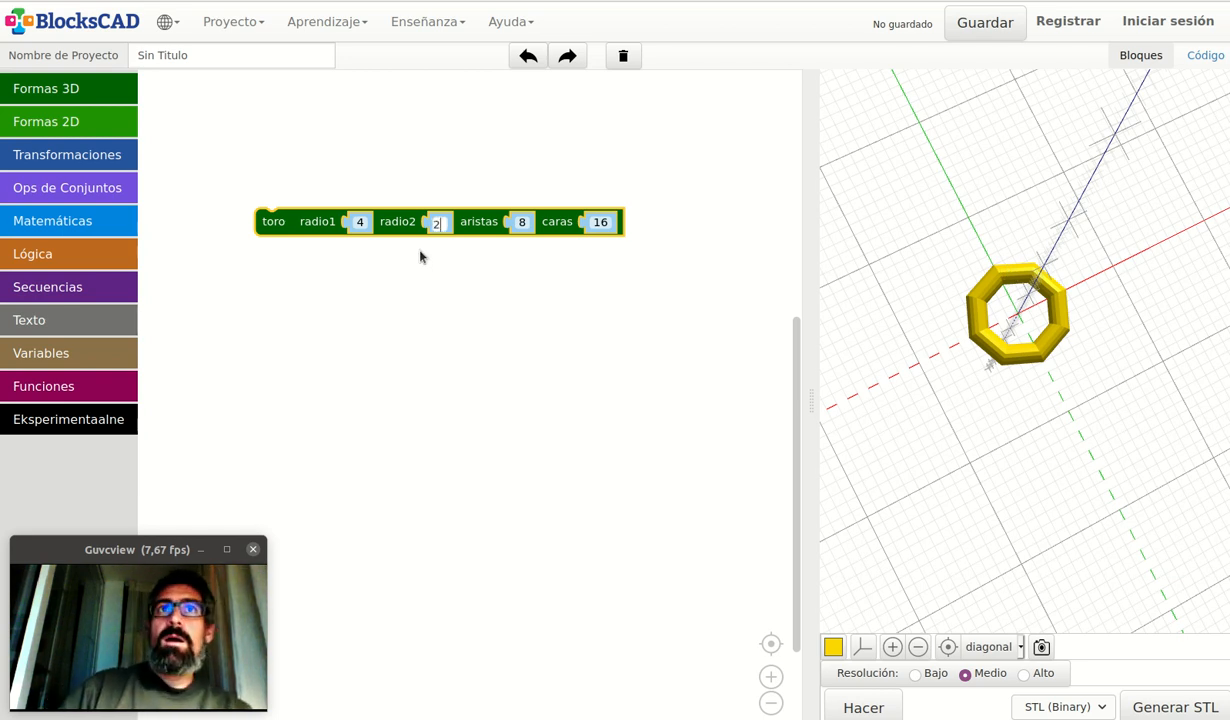
pyautogui.click(868, 708)
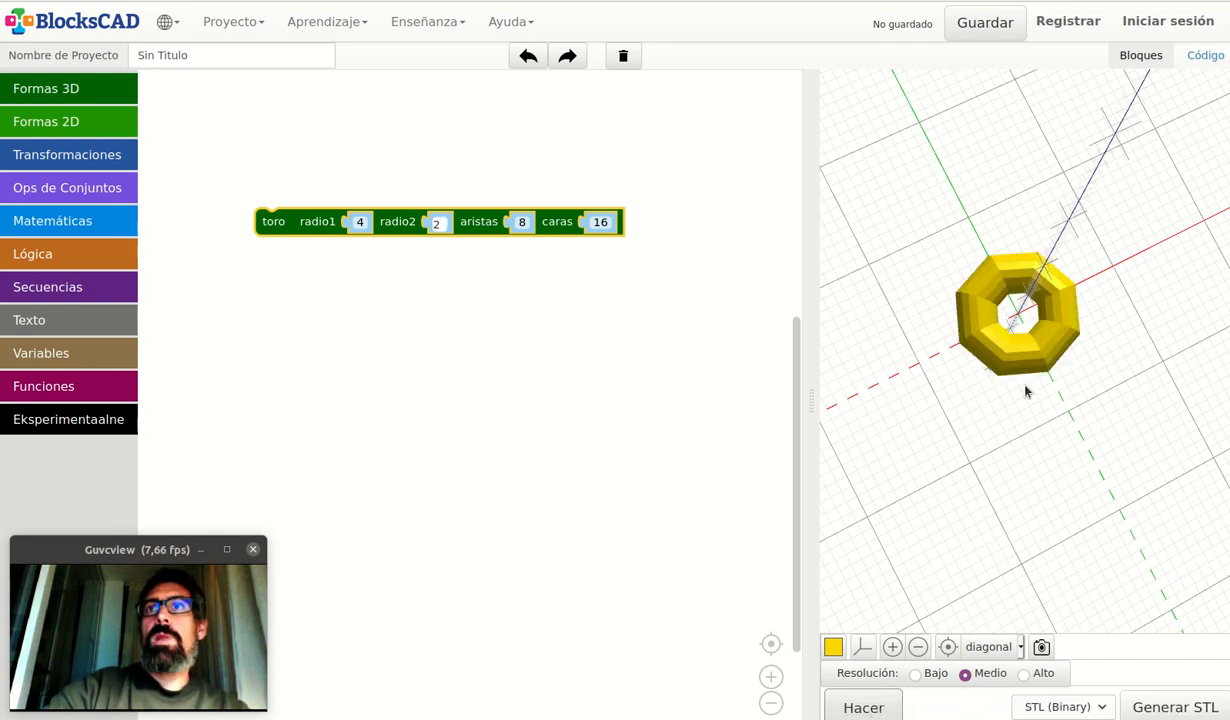
pyautogui.moveTo(1025, 391); pyautogui.dragTo(955, 559)
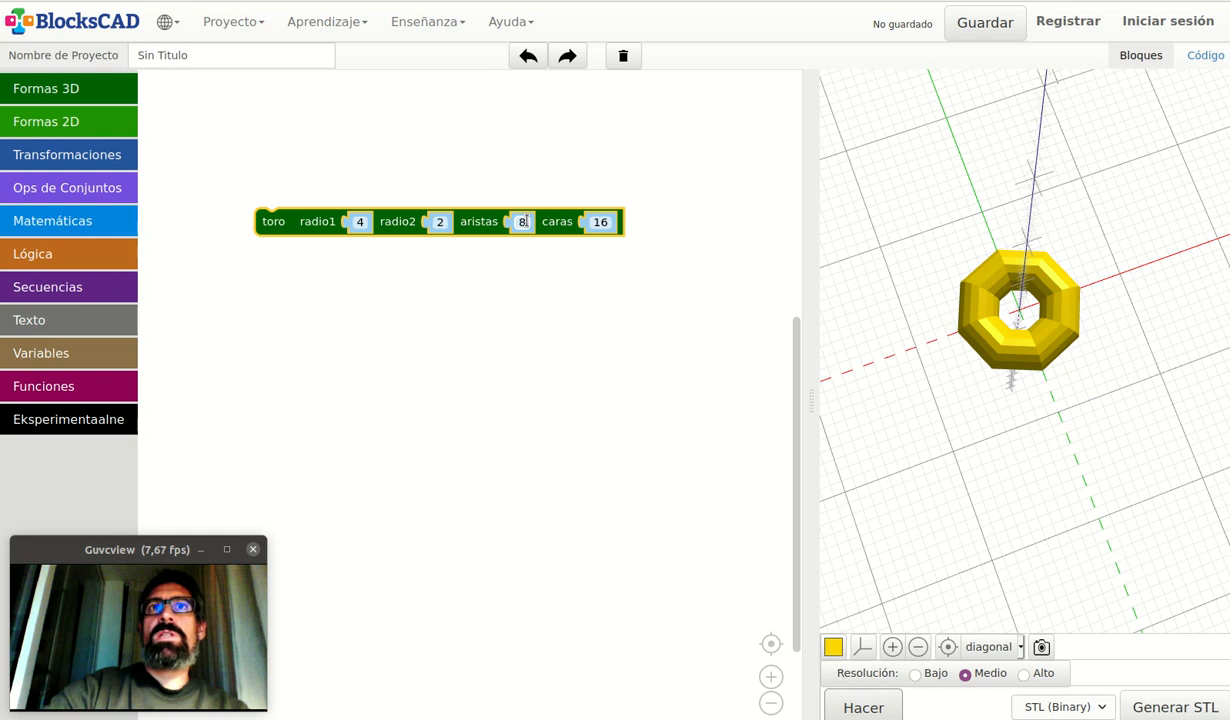
# - Set the toro block's aristas to 3, render the triangular ring and view it from above
pyautogui.moveTo(522, 221); pyautogui.dragTo(514, 225)
pyautogui.click(514, 225)
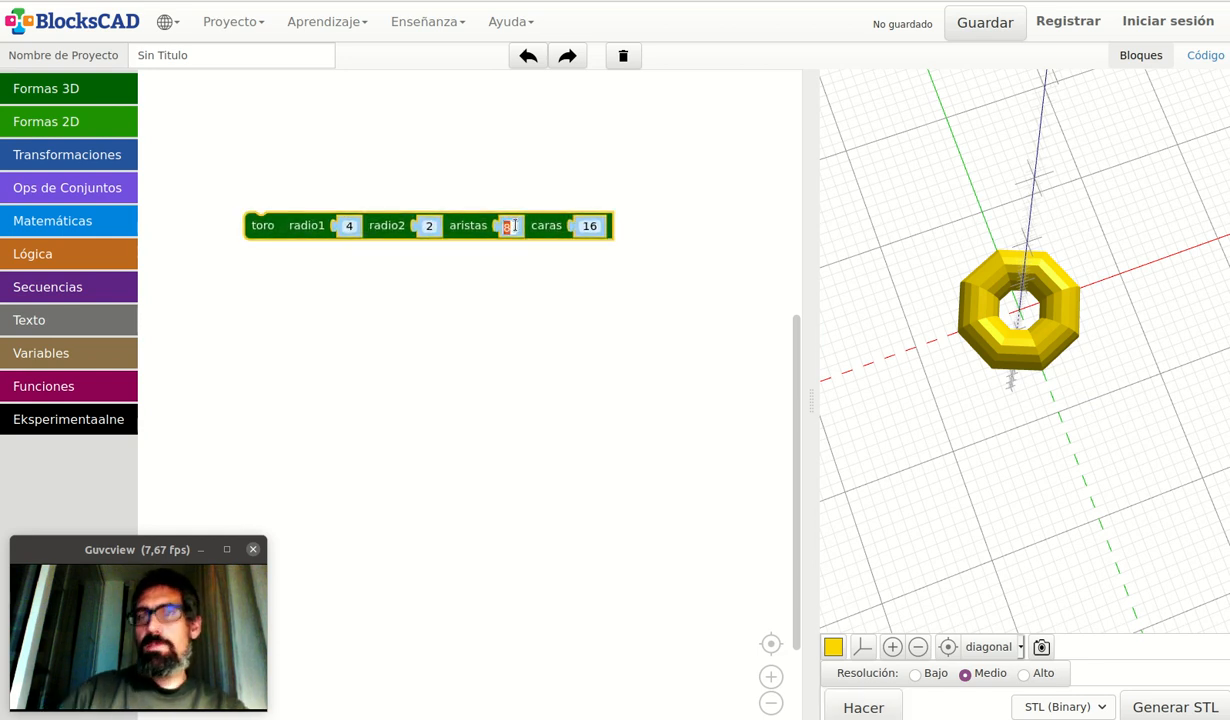
pyautogui.write('3')
pyautogui.click(861, 706)
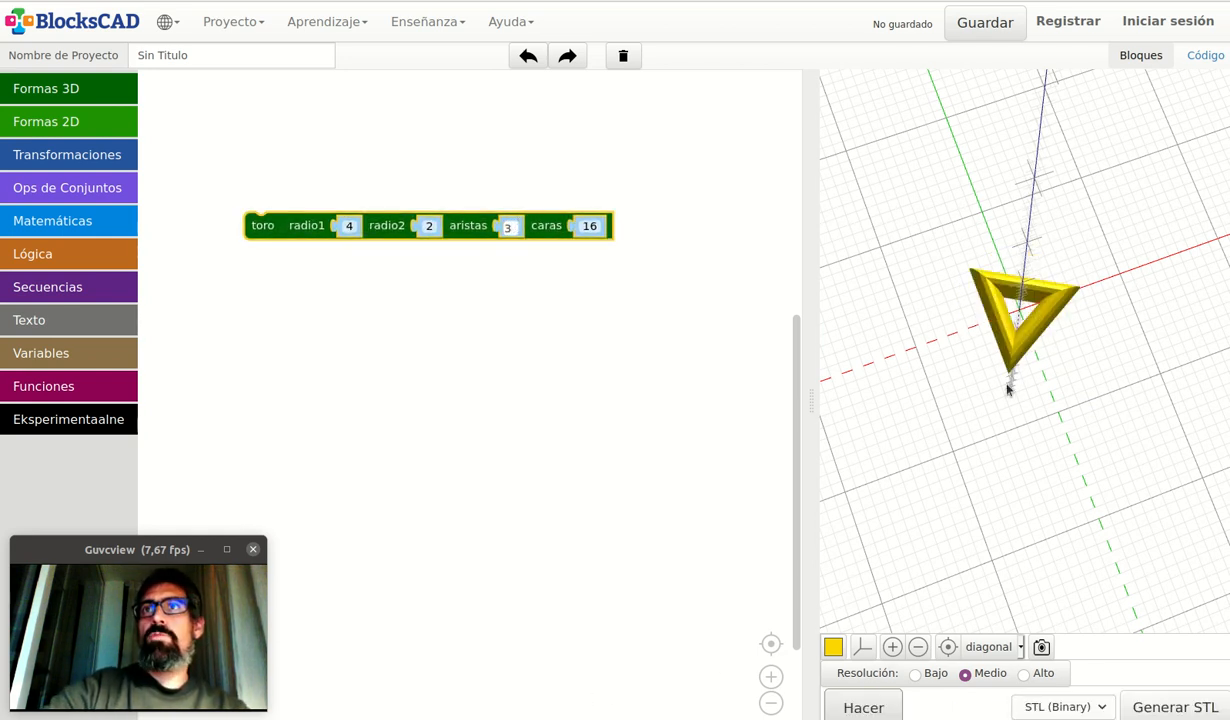
pyautogui.moveTo(1000, 110); pyautogui.dragTo(987, 616)
# - Set the toro block's aristas to 25, render the rounder ring and inspect it up close from the side
pyautogui.click(516, 226)
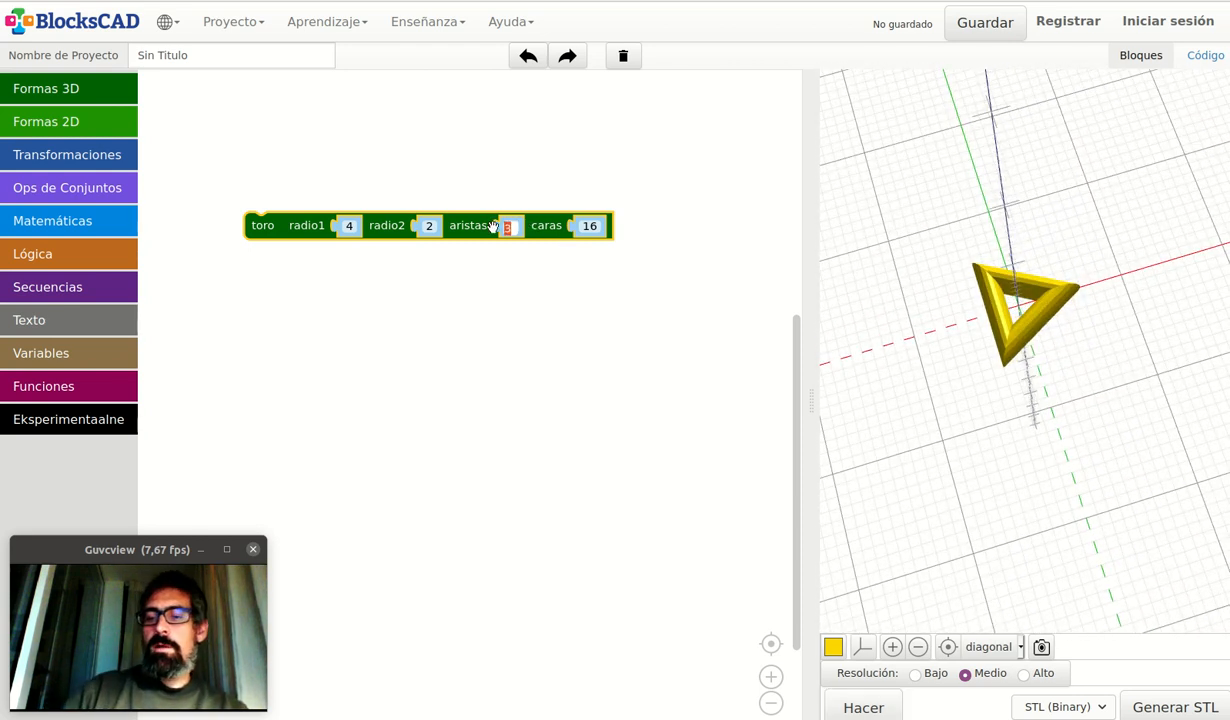
pyautogui.write('25')
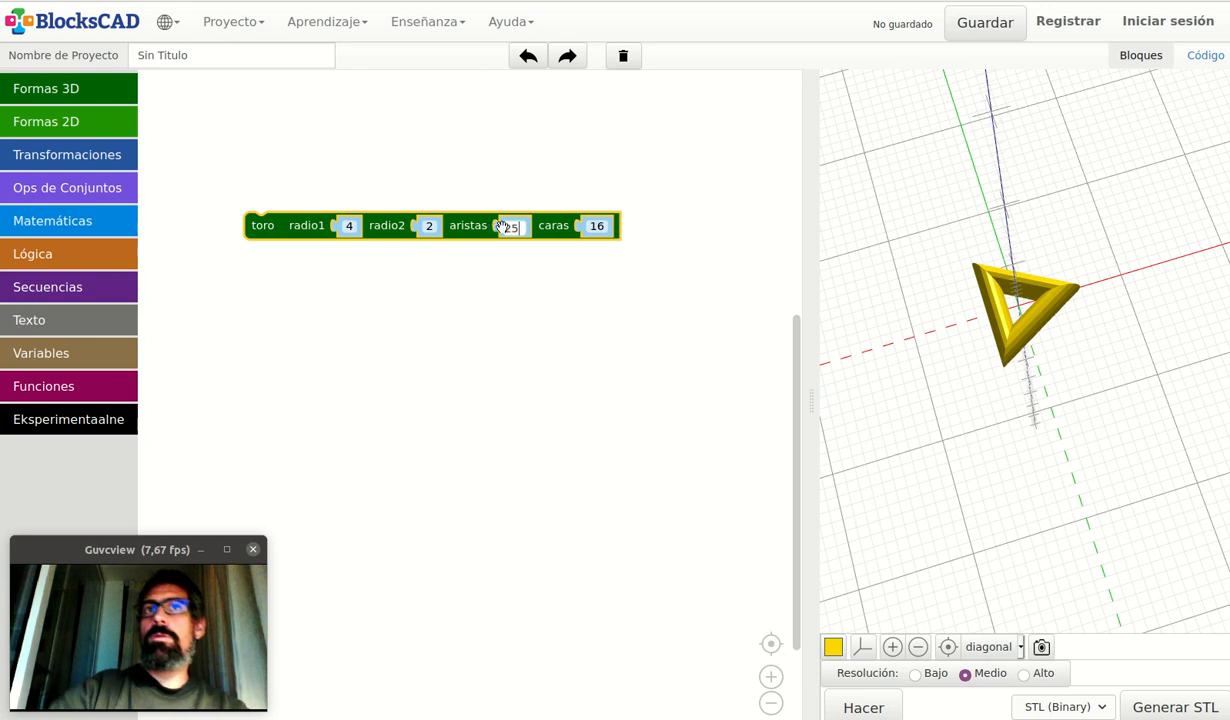
pyautogui.click(860, 707)
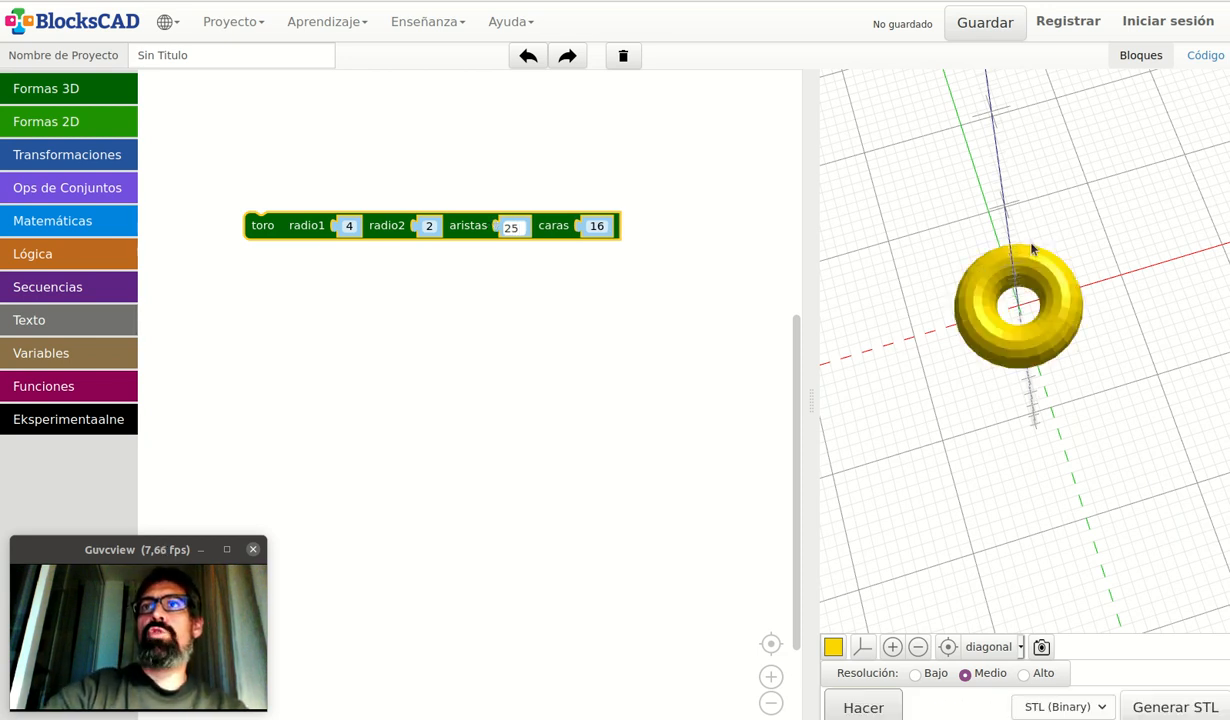
pyautogui.moveTo(1005, 387); pyautogui.dragTo(1110, 372)
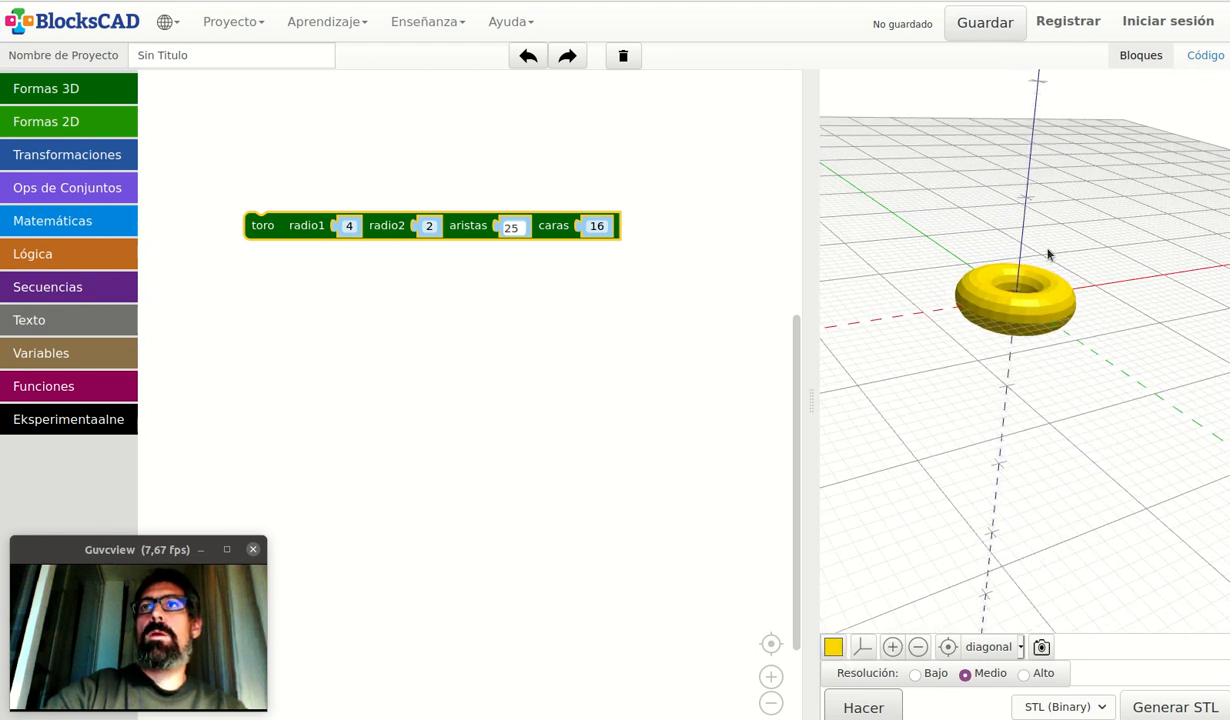
pyautogui.moveTo(1048, 255); pyautogui.dragTo(1002, 439)
pyautogui.scroll(5, 1019, 420)
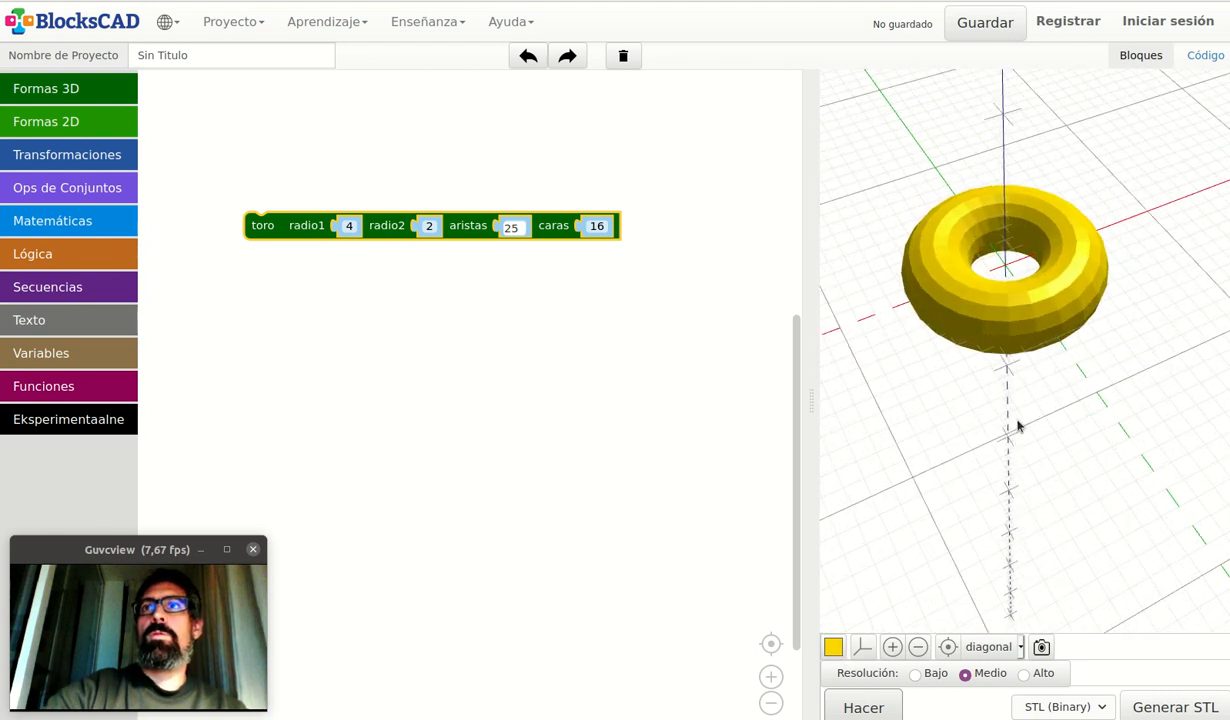
pyautogui.scroll(2, 1018, 425)
# - Set the toro block's caras to 5, render it and examine the ring's cross-section from below and above
pyautogui.click(597, 226)
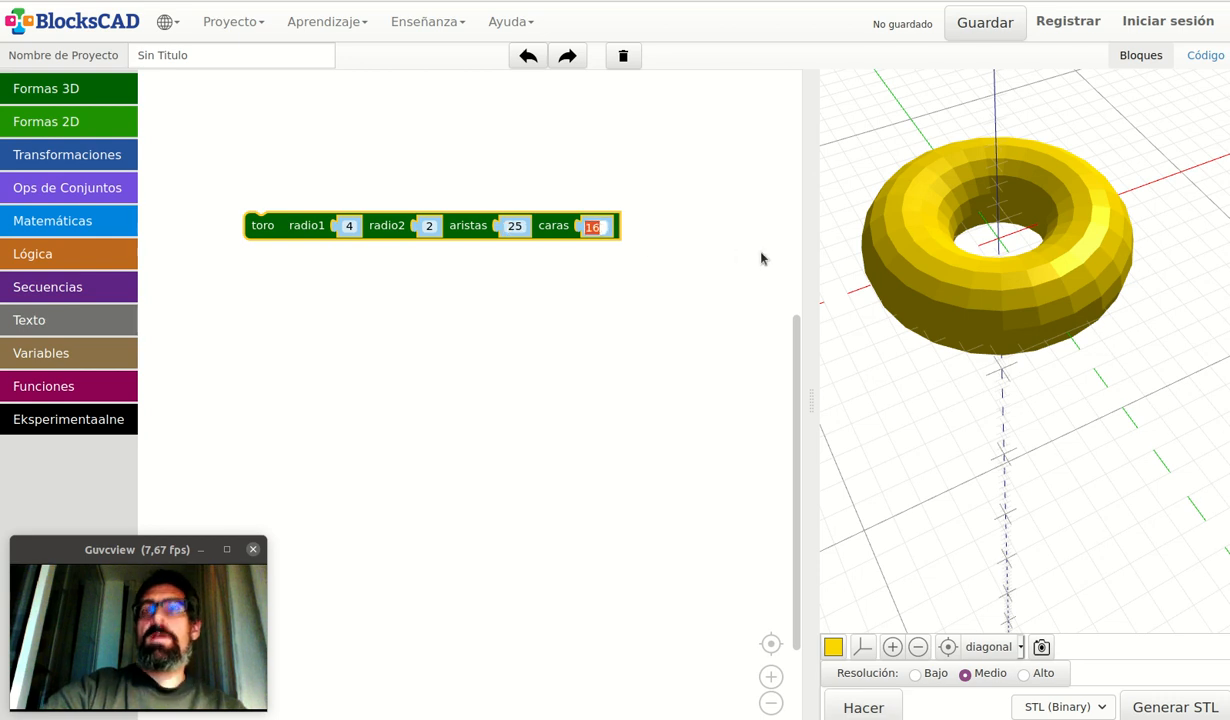
pyautogui.write('5')
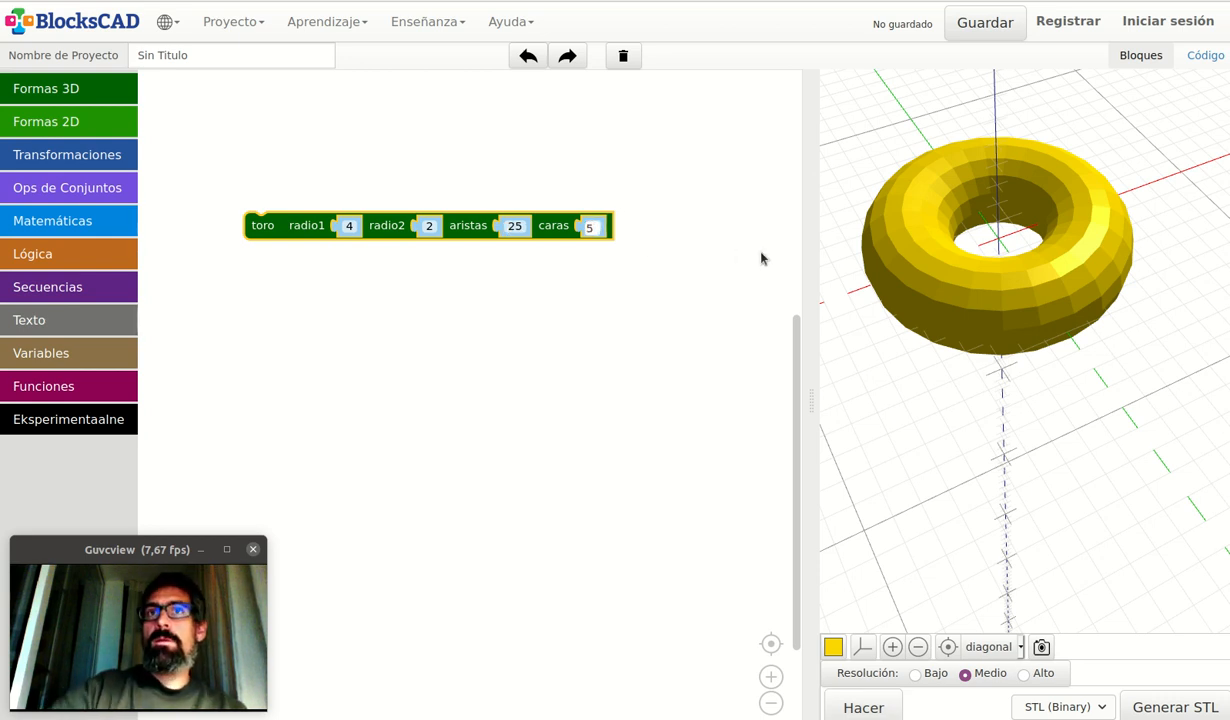
pyautogui.click(858, 706)
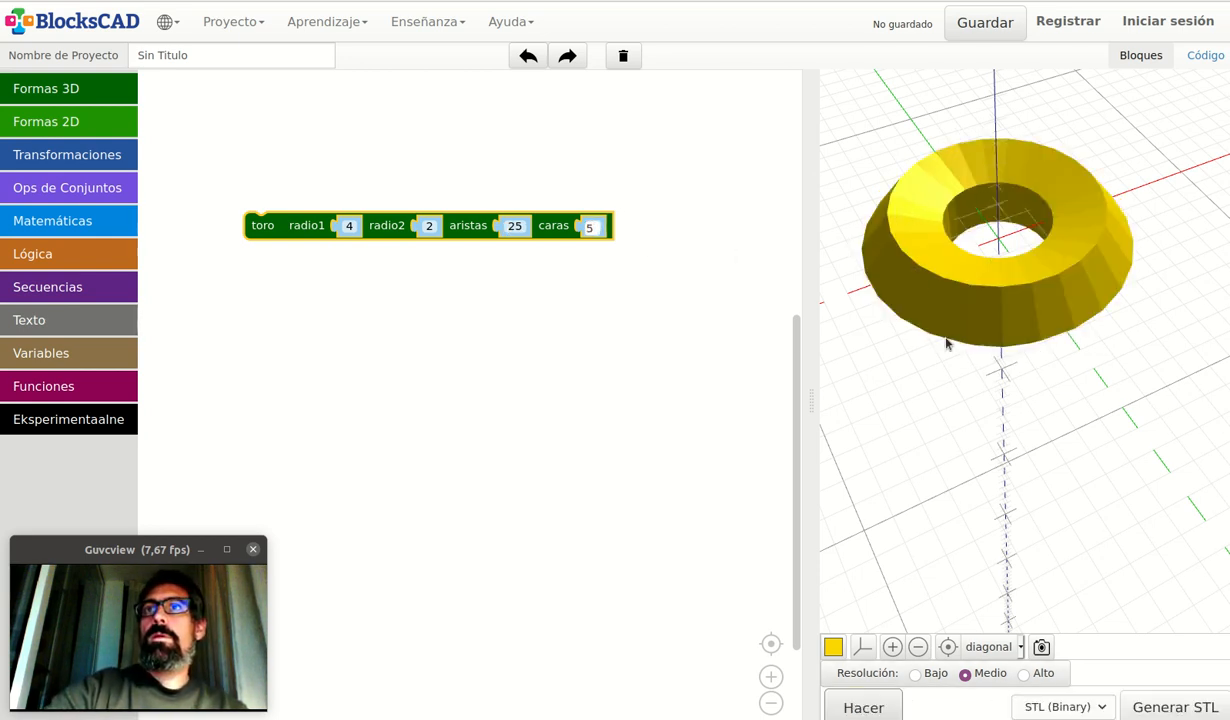
pyautogui.moveTo(947, 343); pyautogui.dragTo(977, 165)
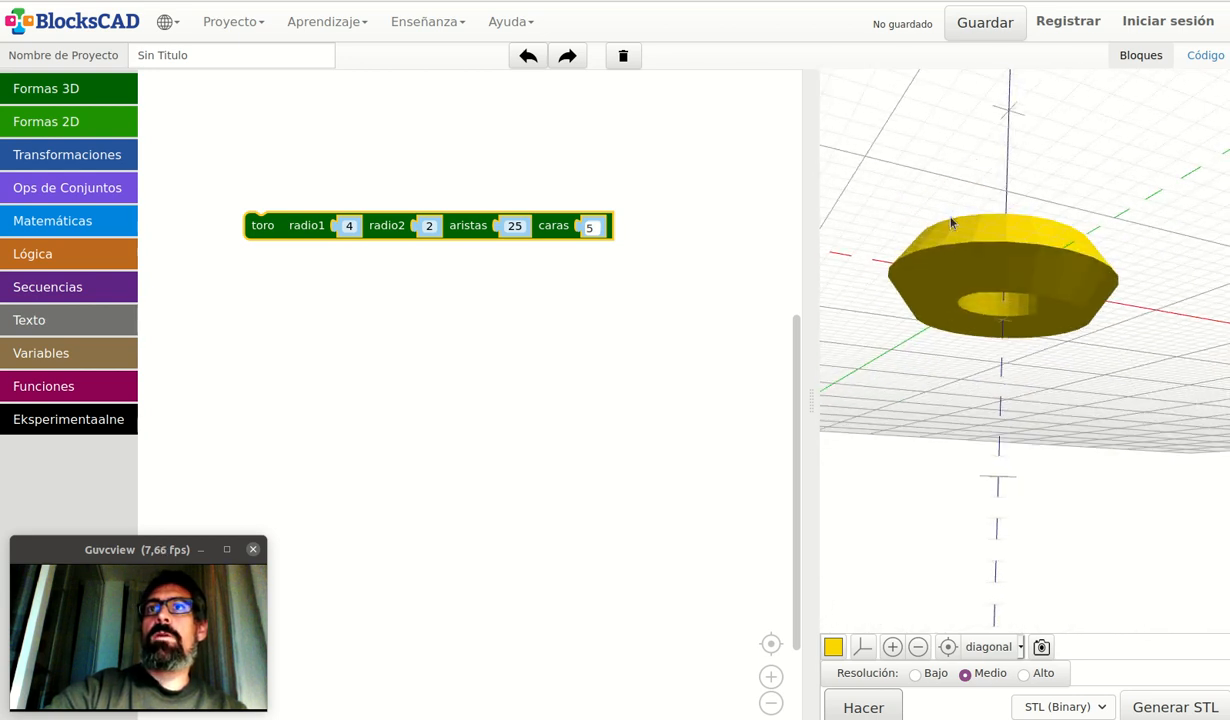
pyautogui.moveTo(951, 223); pyautogui.dragTo(1041, 380)
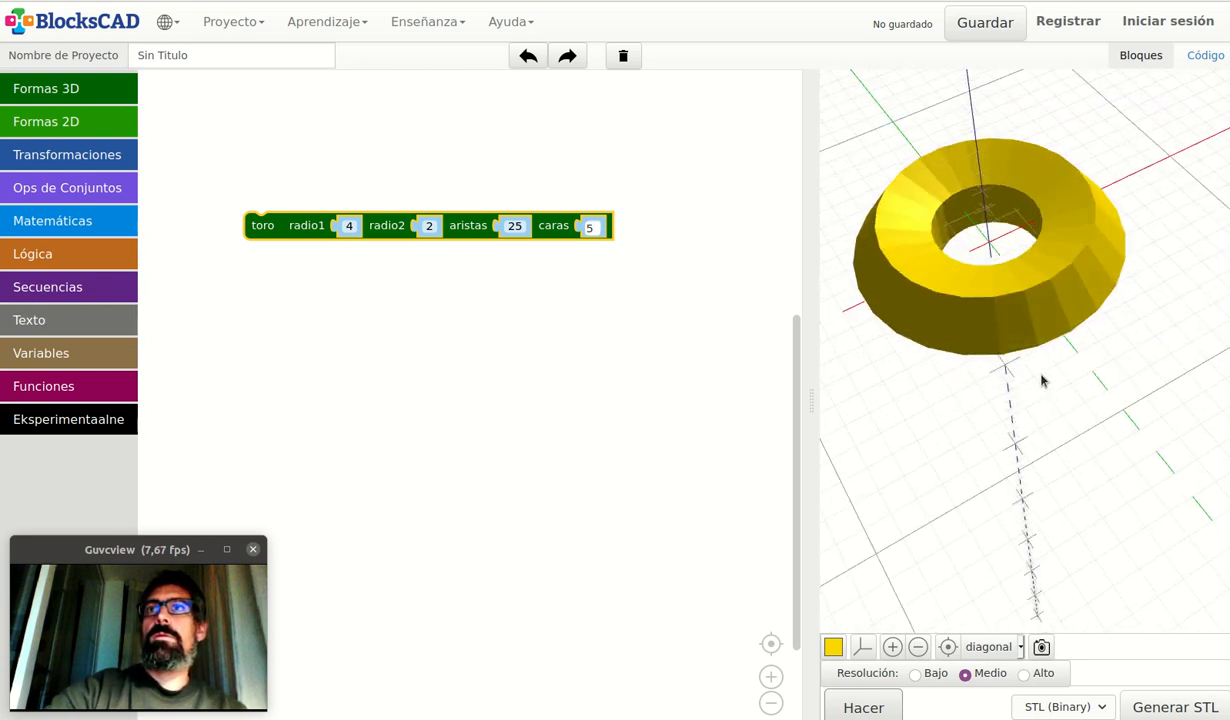
# - Set the toro block's caras to 25, render the ring and inspect it from above and the side
pyautogui.click(594, 227)
pyautogui.write('2')
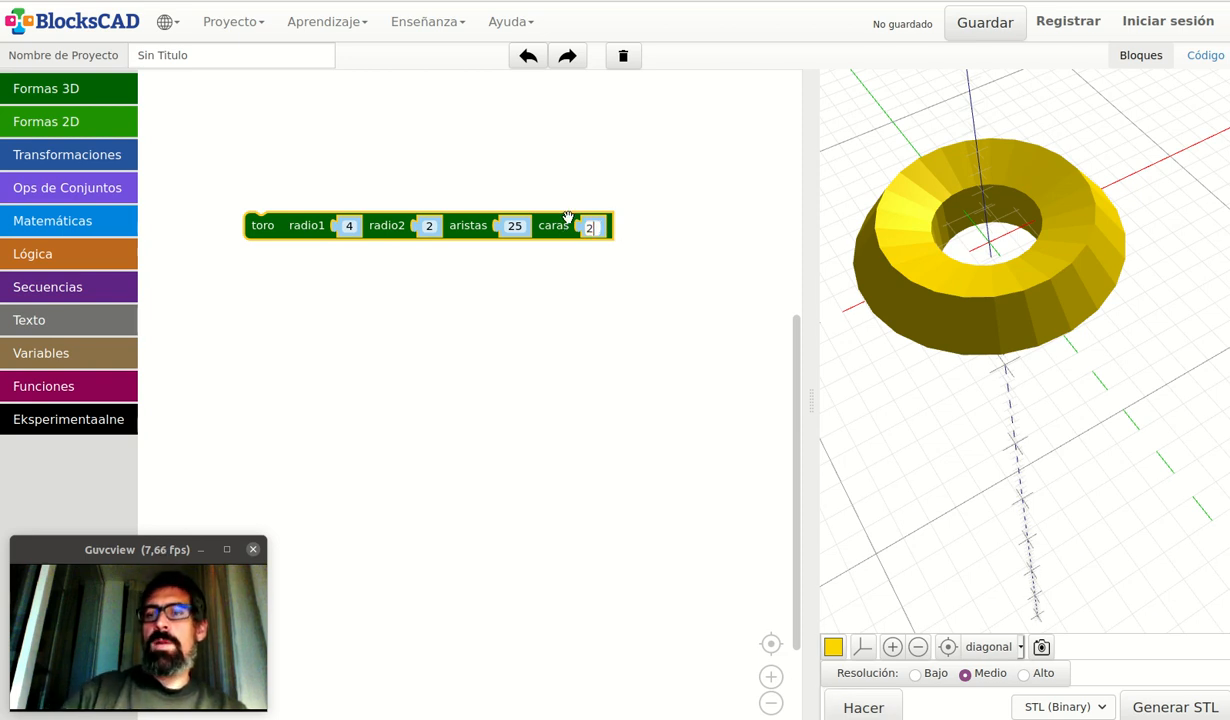
pyautogui.write('5')
pyautogui.click(866, 707)
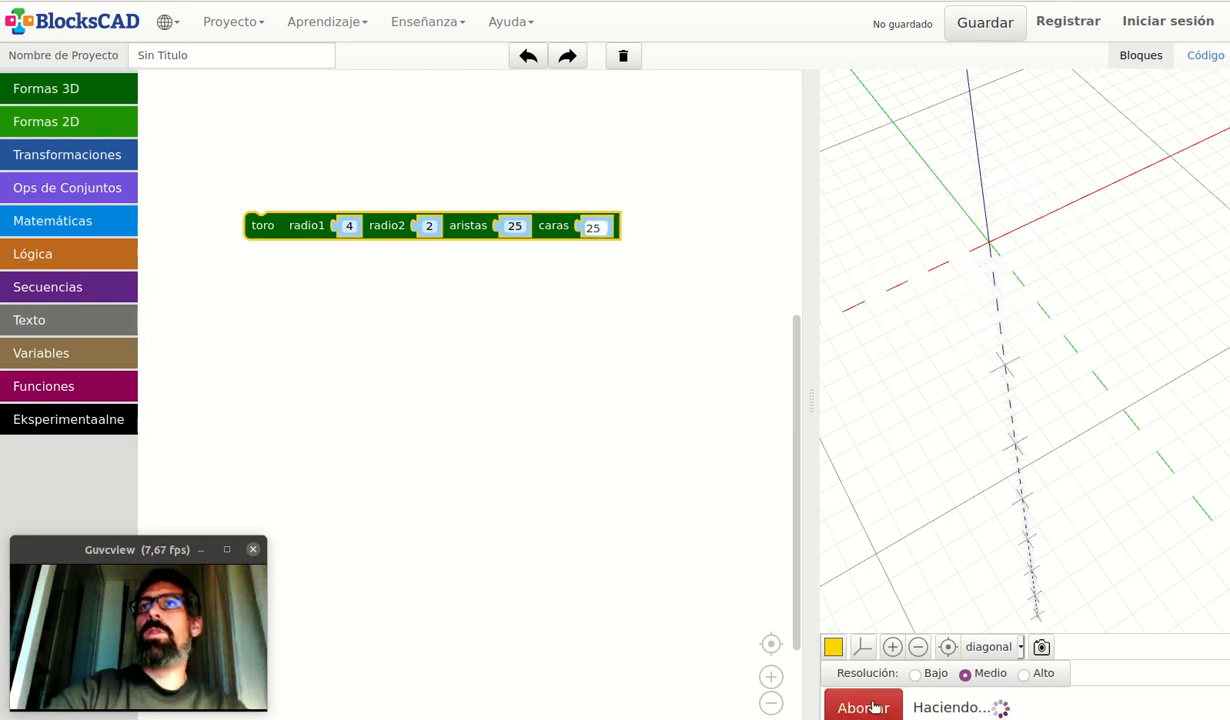
pyautogui.moveTo(975, 400); pyautogui.dragTo(1092, 549)
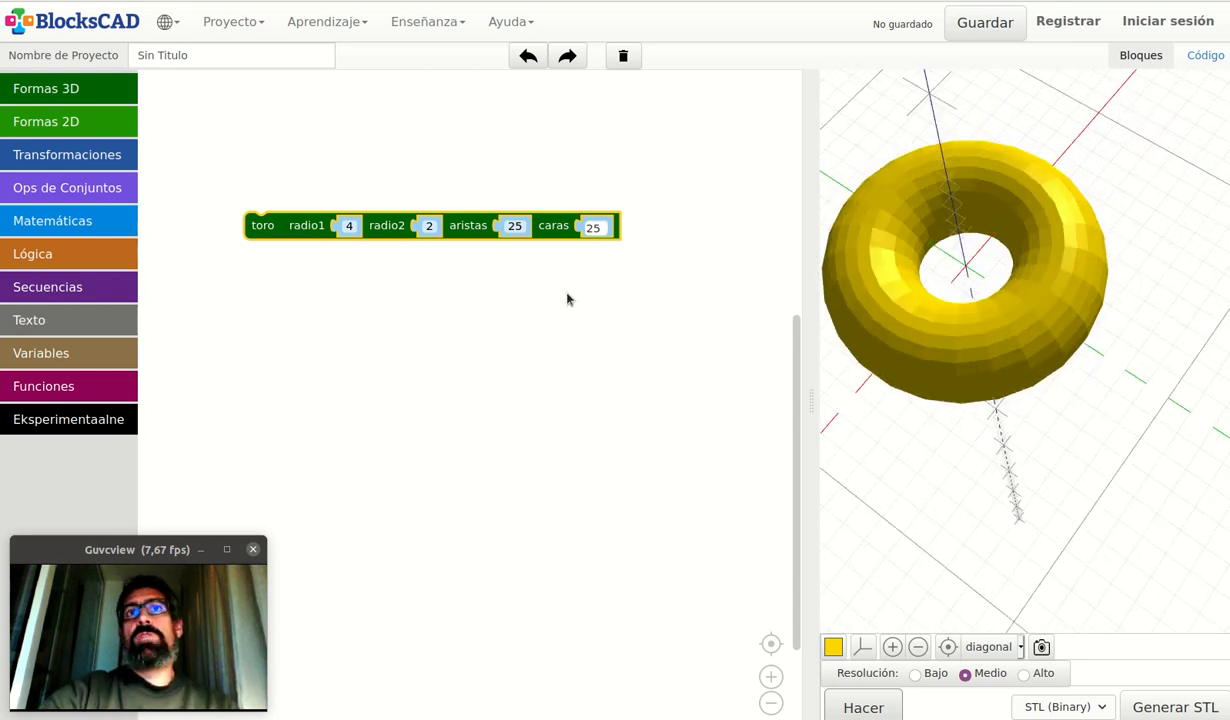
pyautogui.moveTo(965, 338); pyautogui.dragTo(961, 96)
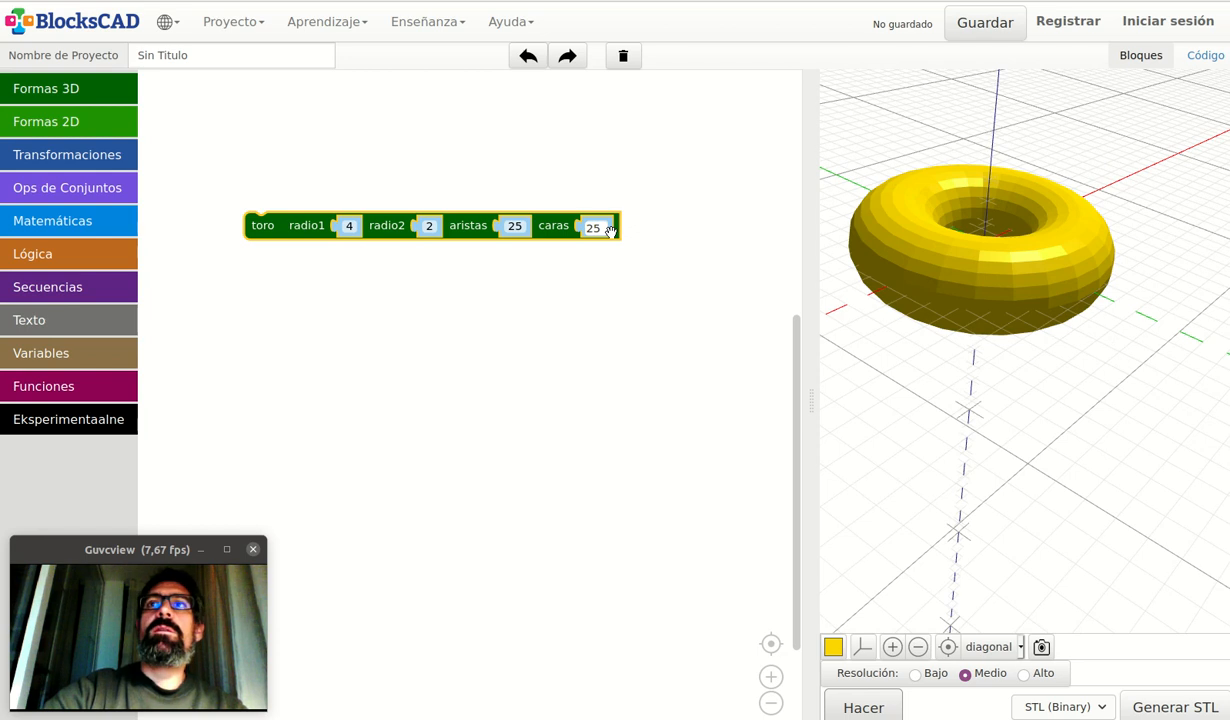
pyautogui.moveTo(898, 273)
pyautogui.mouseDown()
pyautogui.moveTo(914, 236)
pyautogui.moveTo(840, 54)
pyautogui.moveTo(884, 211)
pyautogui.moveTo(930, 254)
pyautogui.moveTo(912, 266)
pyautogui.mouseUp()
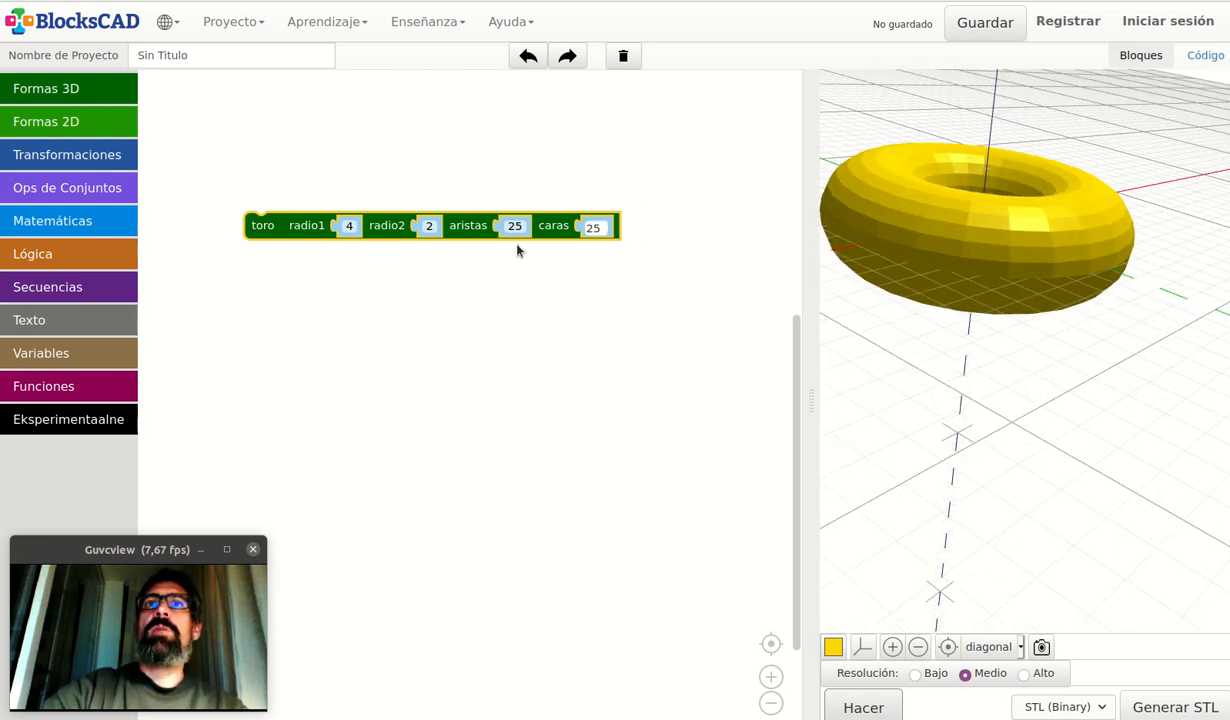
# - Set the toro block's caras to 1000, render the ring and examine its surface smoothness from above
pyautogui.click(597, 228)
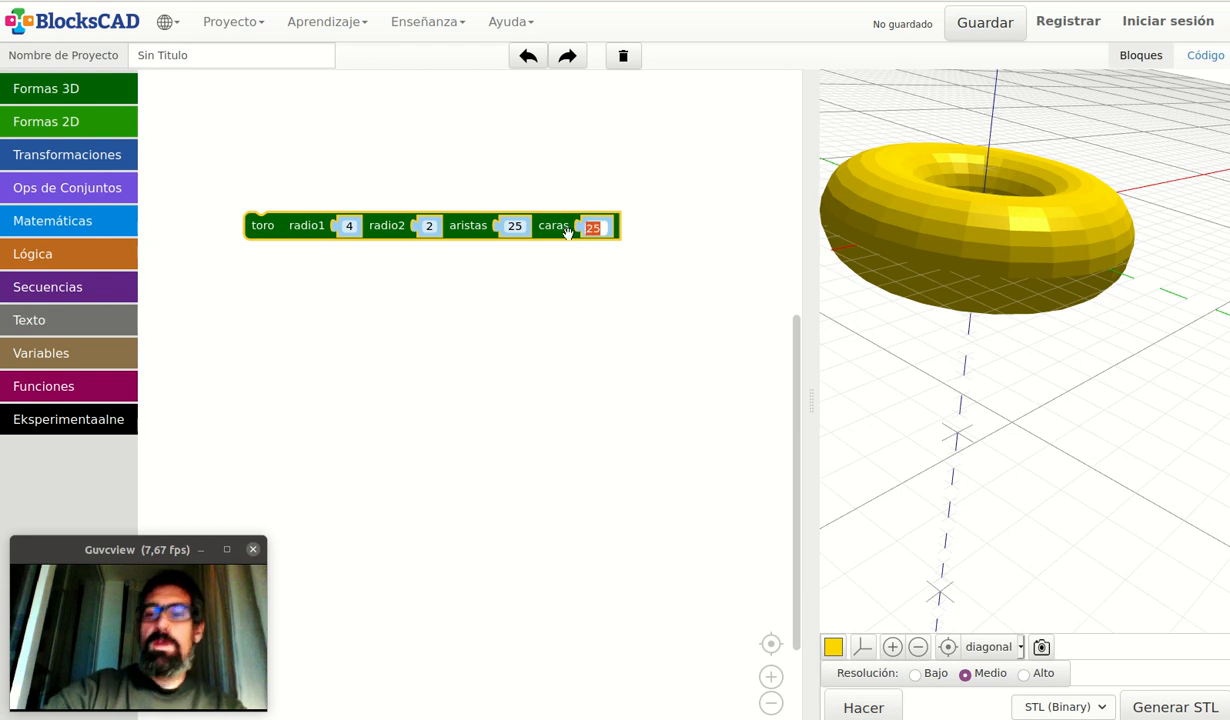
pyautogui.write('1000')
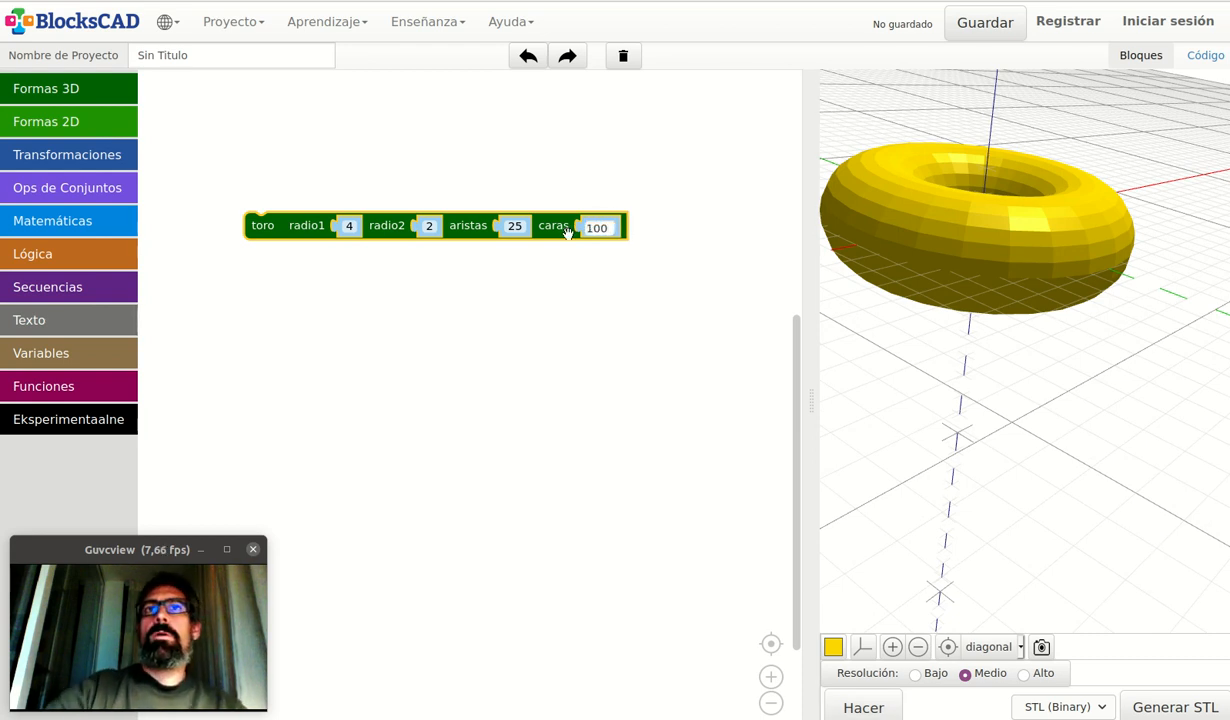
pyautogui.click(846, 700)
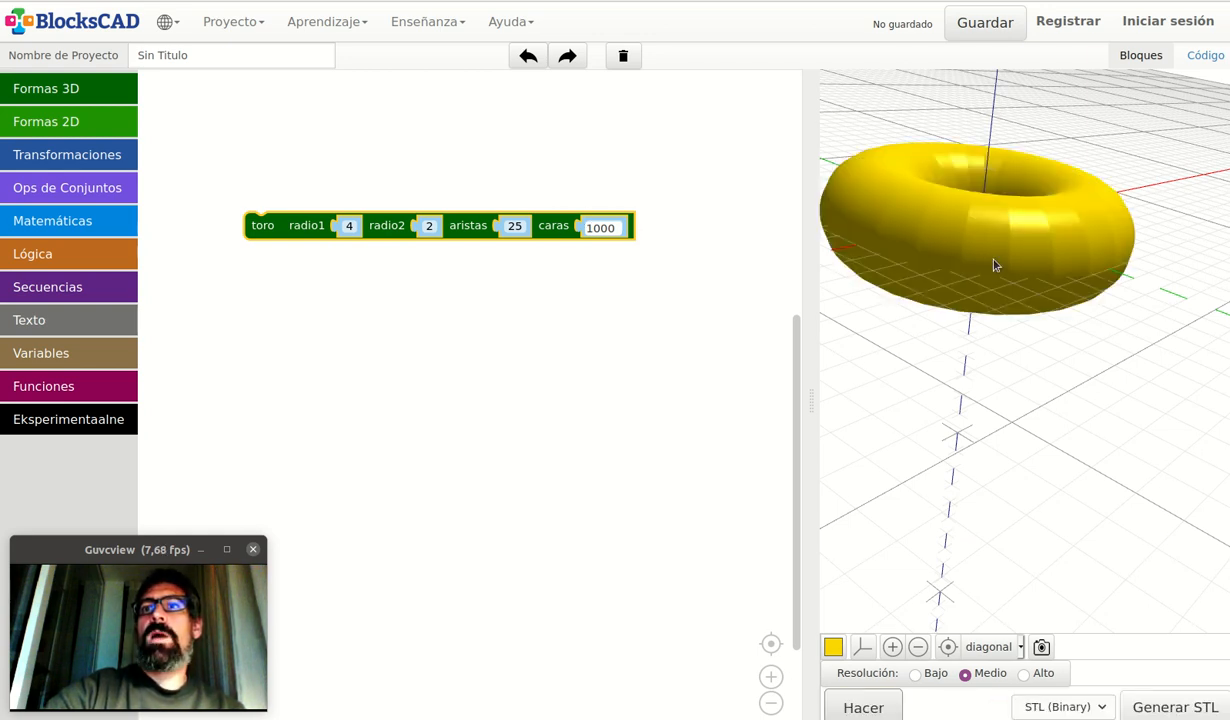
pyautogui.moveTo(994, 266); pyautogui.dragTo(975, 378)
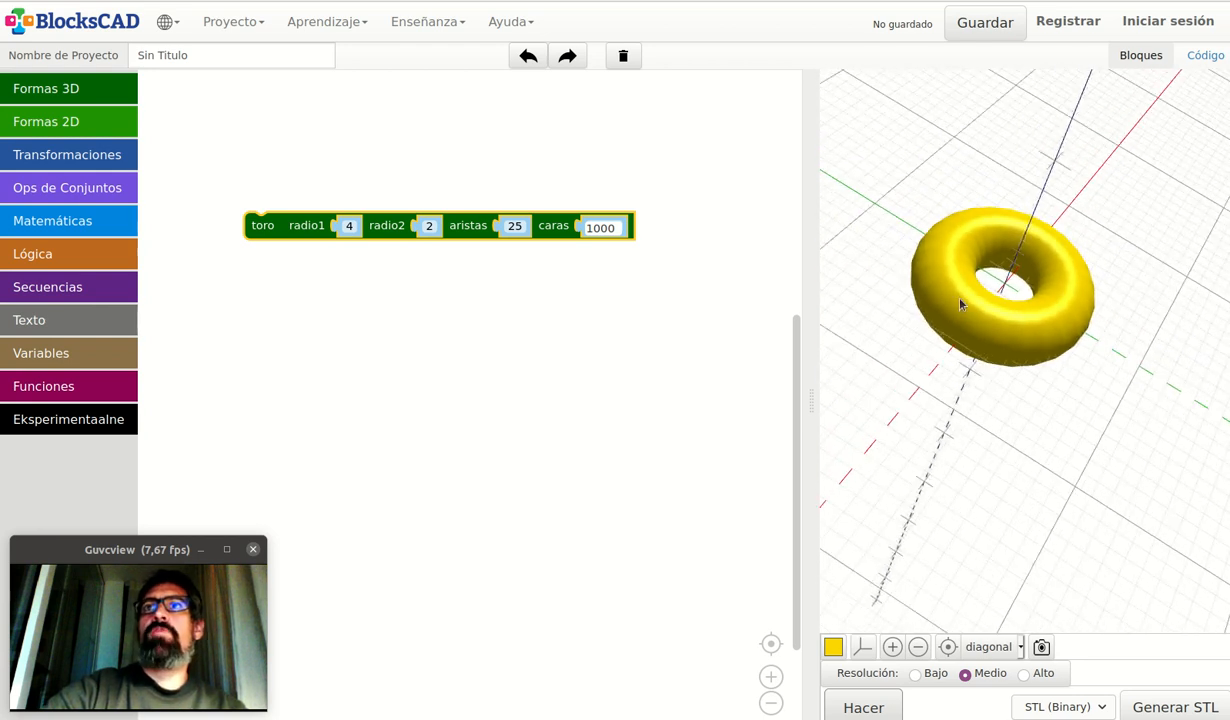
pyautogui.moveTo(960, 304); pyautogui.dragTo(870, 480)
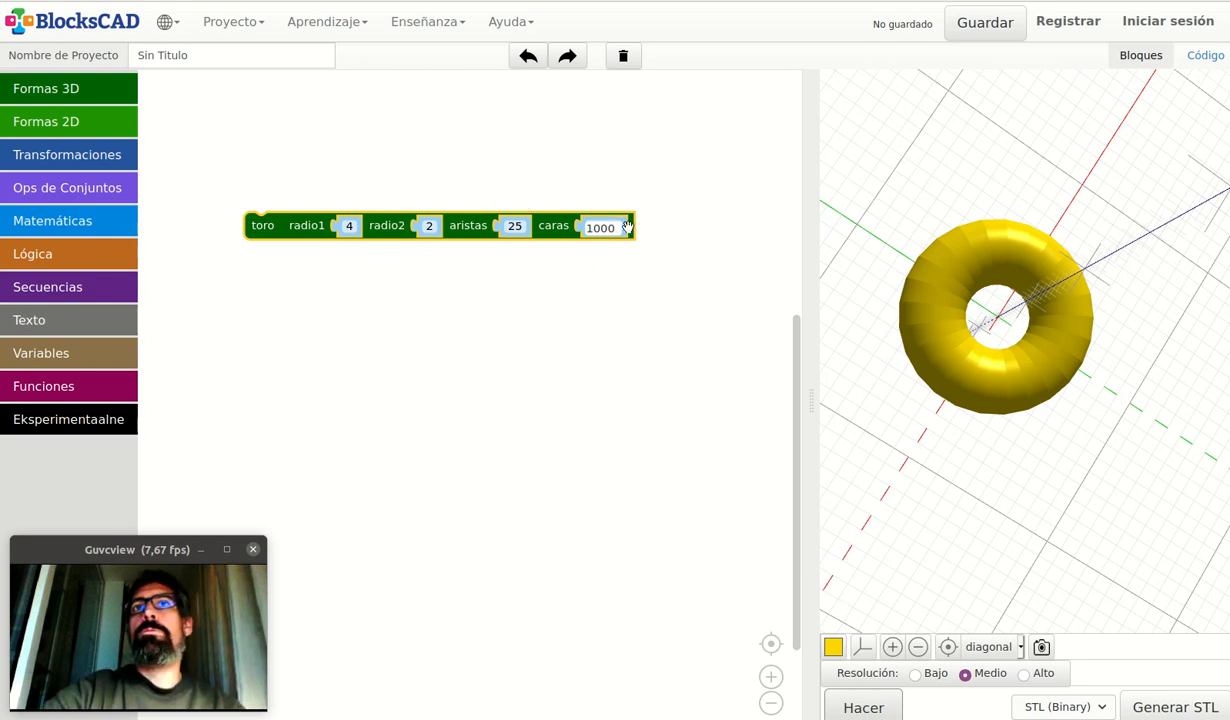
pyautogui.scroll(1, 898, 423)
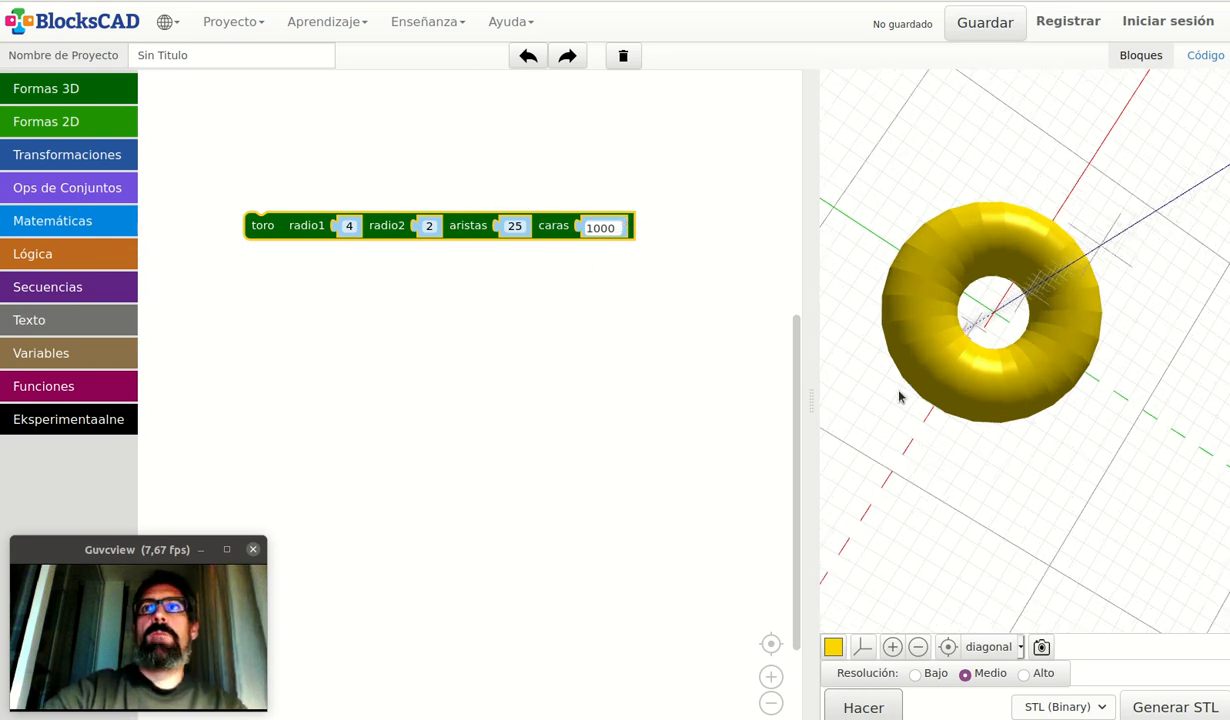
# - Remove the toro block and render the empty workspace to clear the 3D view
pyautogui.moveTo(398, 224); pyautogui.dragTo(82, 100)
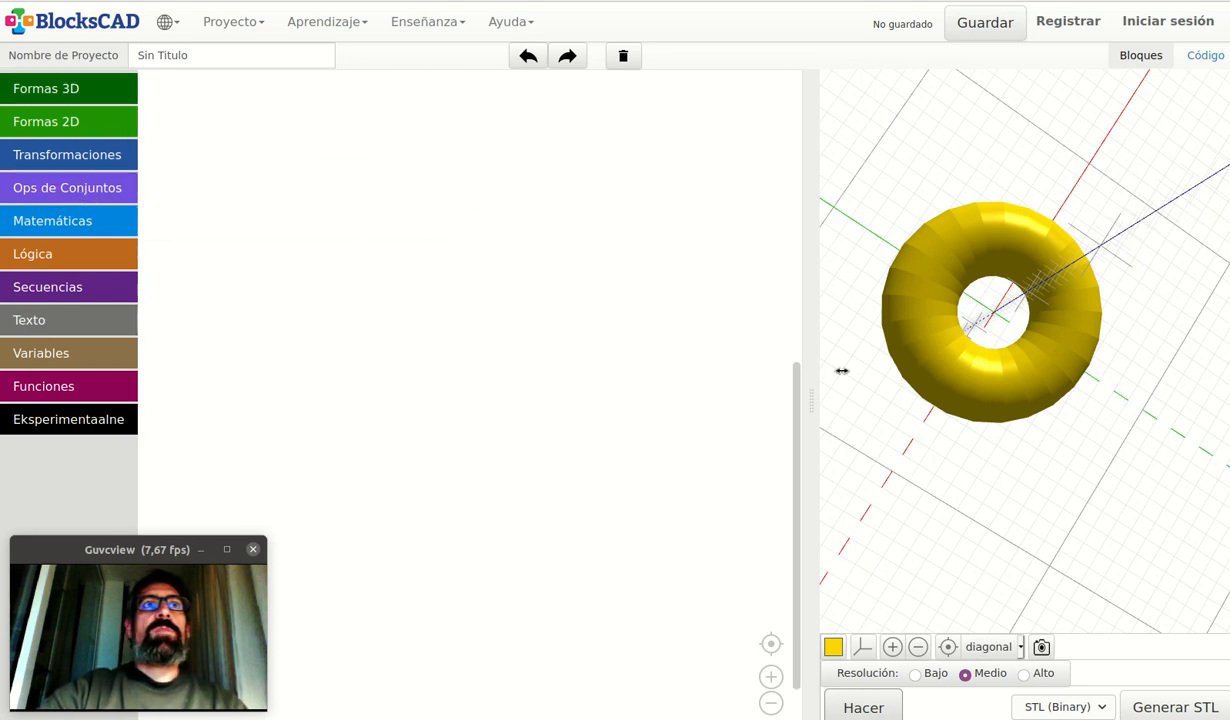
pyautogui.click(843, 712)
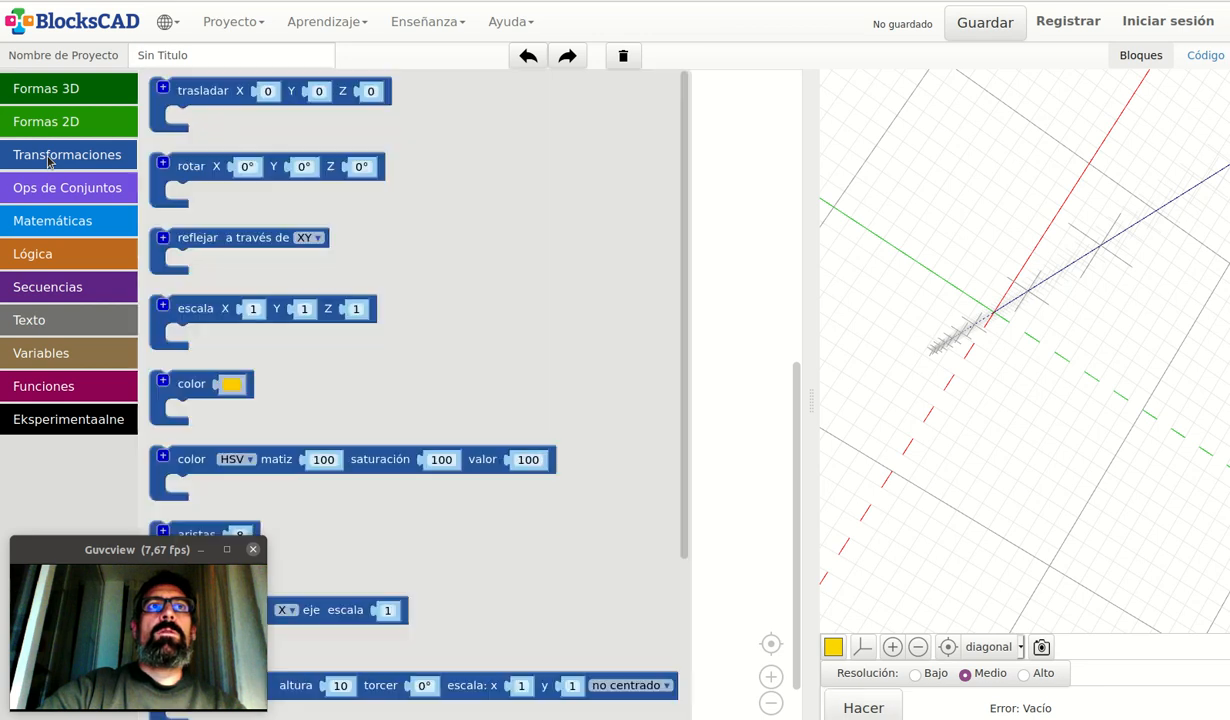
# - Add a trasladar transformation block with its default X, Y and Z offsets of 0
pyautogui.click(48, 156)
pyautogui.click(201, 93)
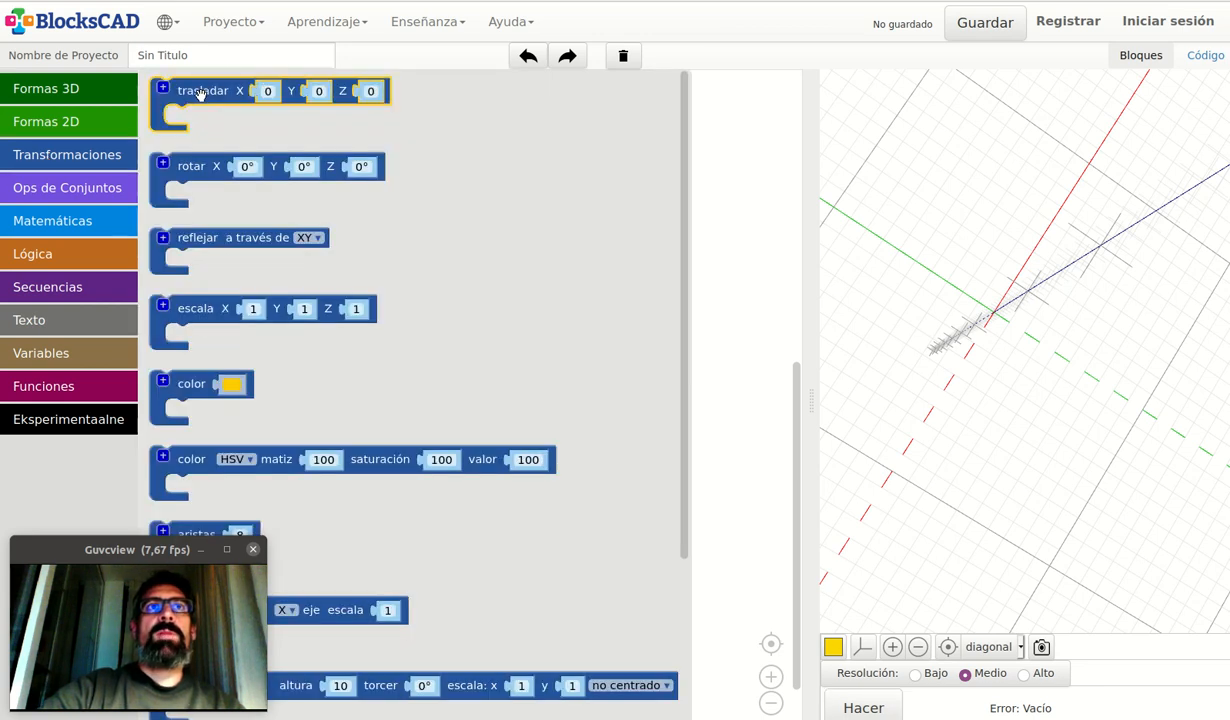
pyautogui.moveTo(199, 93); pyautogui.dragTo(469, 146)
# - Add an esfera block with radio 10, arrange the separate trasladar block above it and render the sphere
pyautogui.click(88, 92)
pyautogui.click(268, 90)
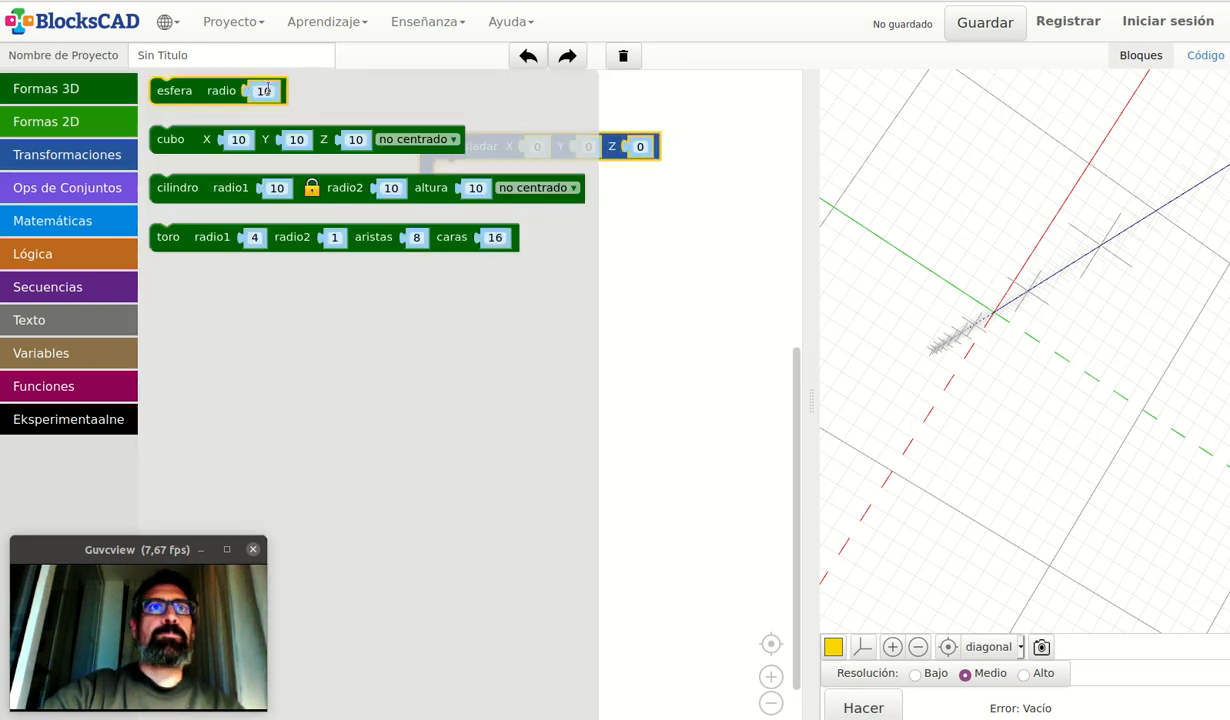
pyautogui.moveTo(166, 92); pyautogui.dragTo(340, 262)
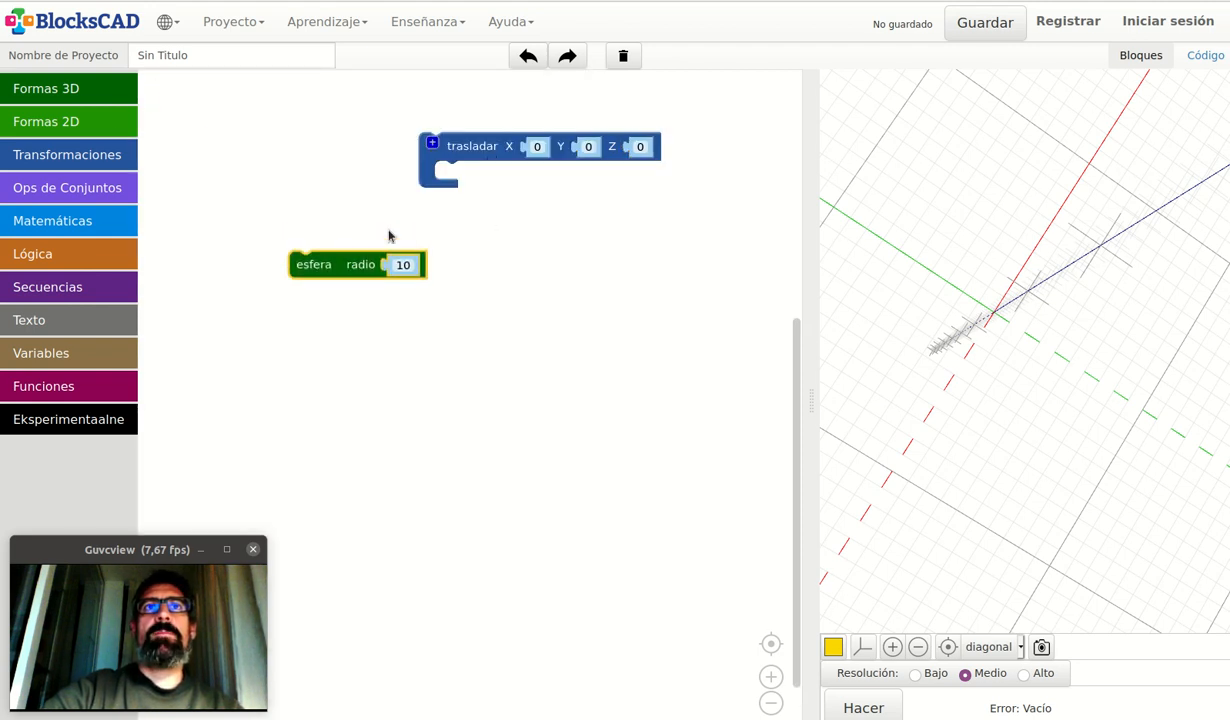
pyautogui.moveTo(450, 146); pyautogui.dragTo(298, 173)
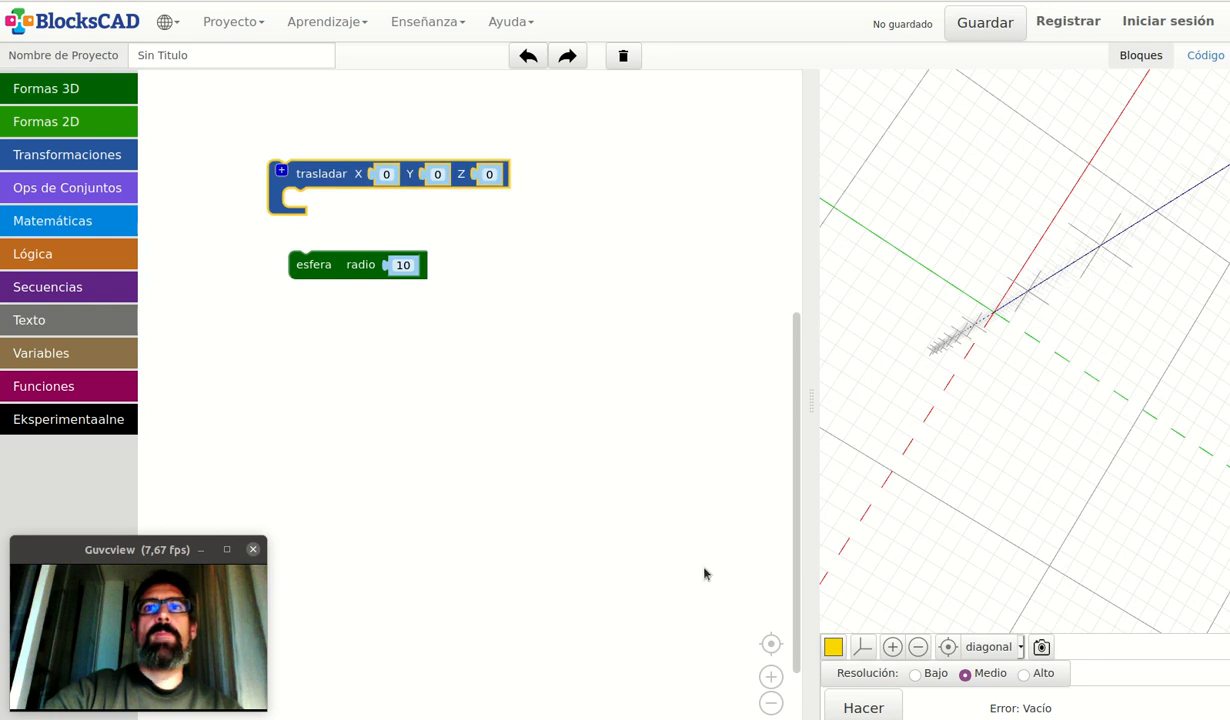
pyautogui.click(868, 706)
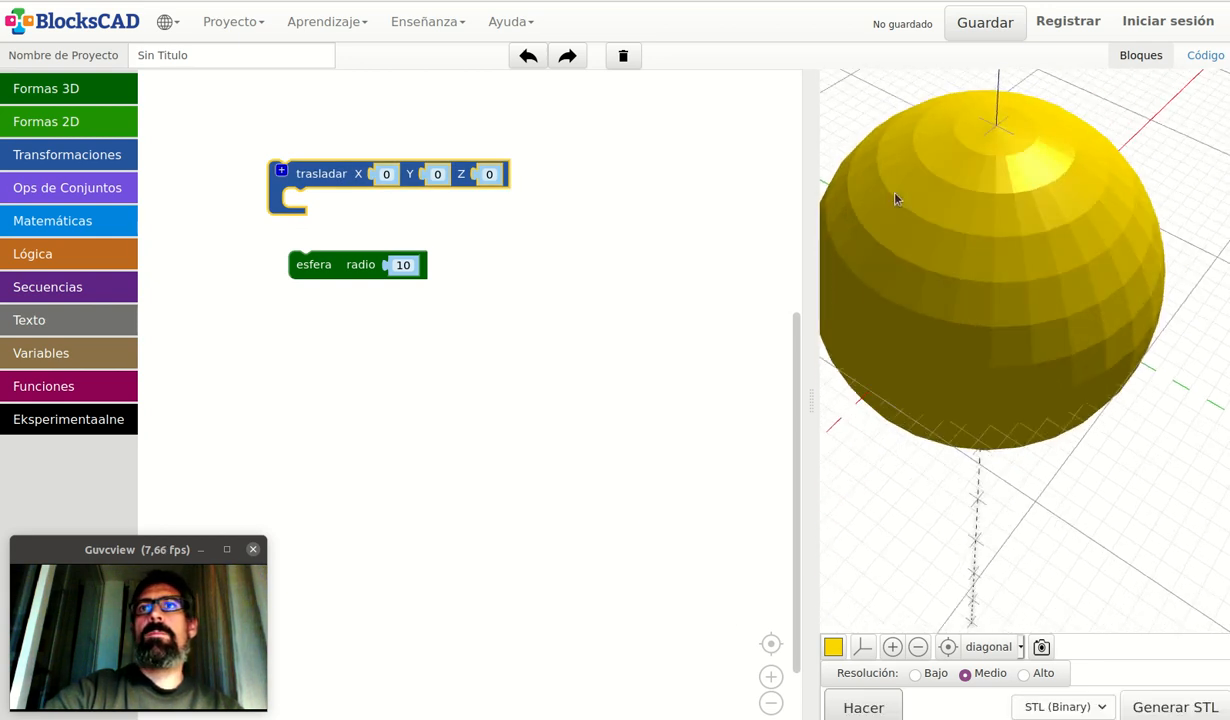
pyautogui.scroll(-10, 966, 400)
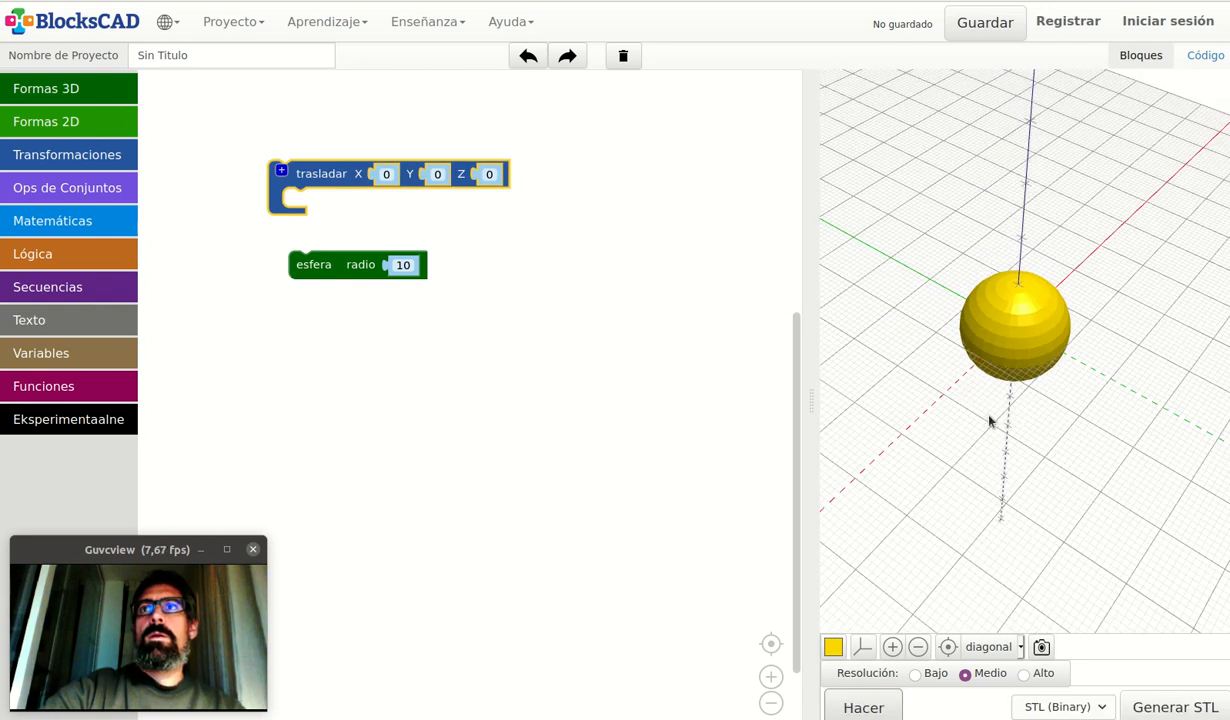
# - Inspect the rendered sphere from several angles and nest the esfera block inside the trasladar block
pyautogui.moveTo(988, 421); pyautogui.dragTo(1011, 443)
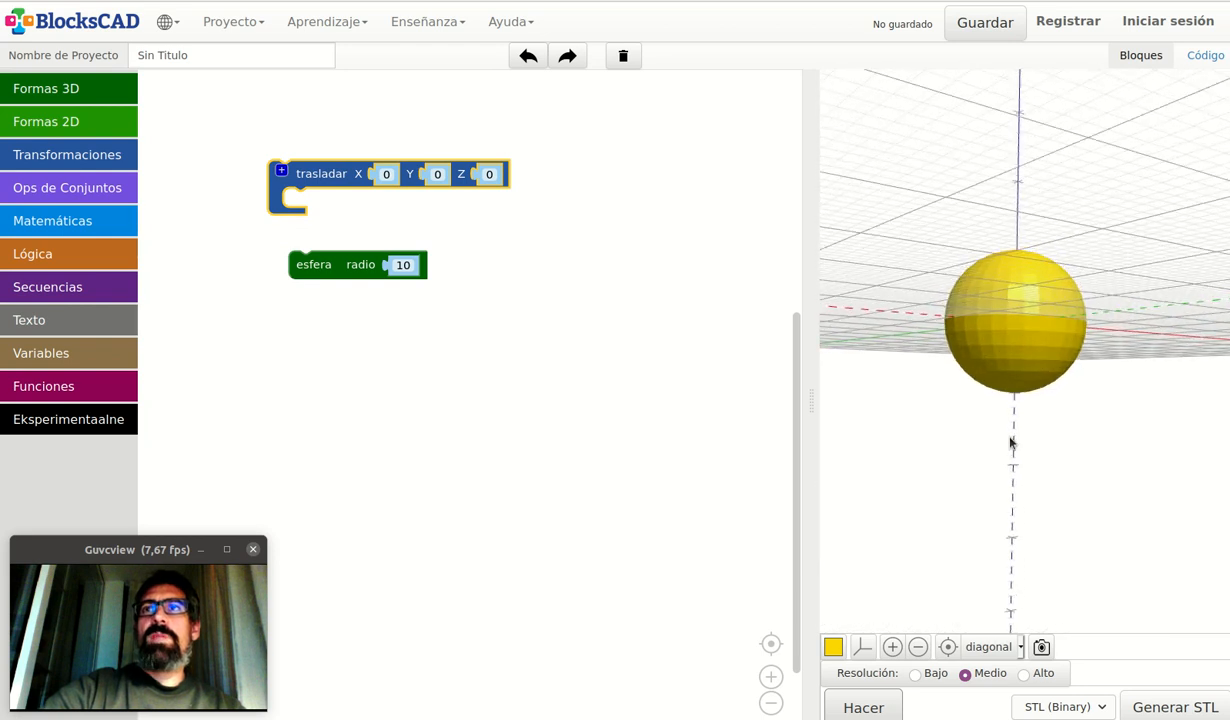
pyautogui.scroll(1, 1008, 438)
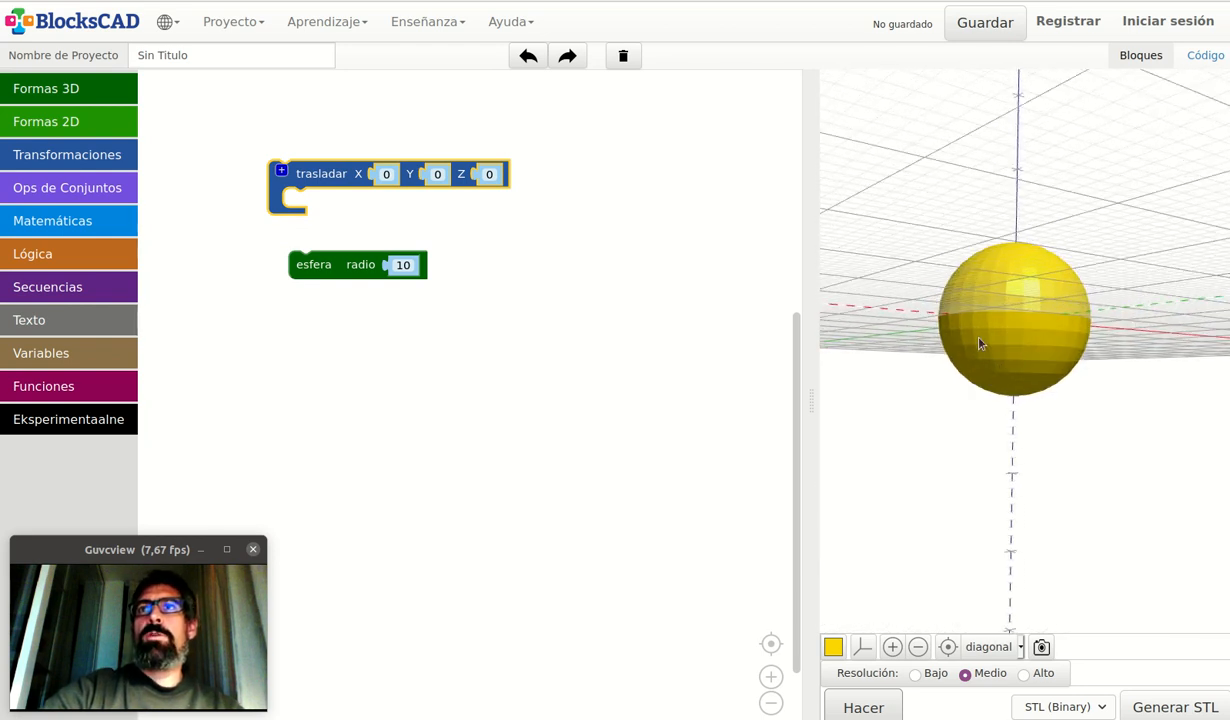
pyautogui.moveTo(980, 343); pyautogui.dragTo(960, 548)
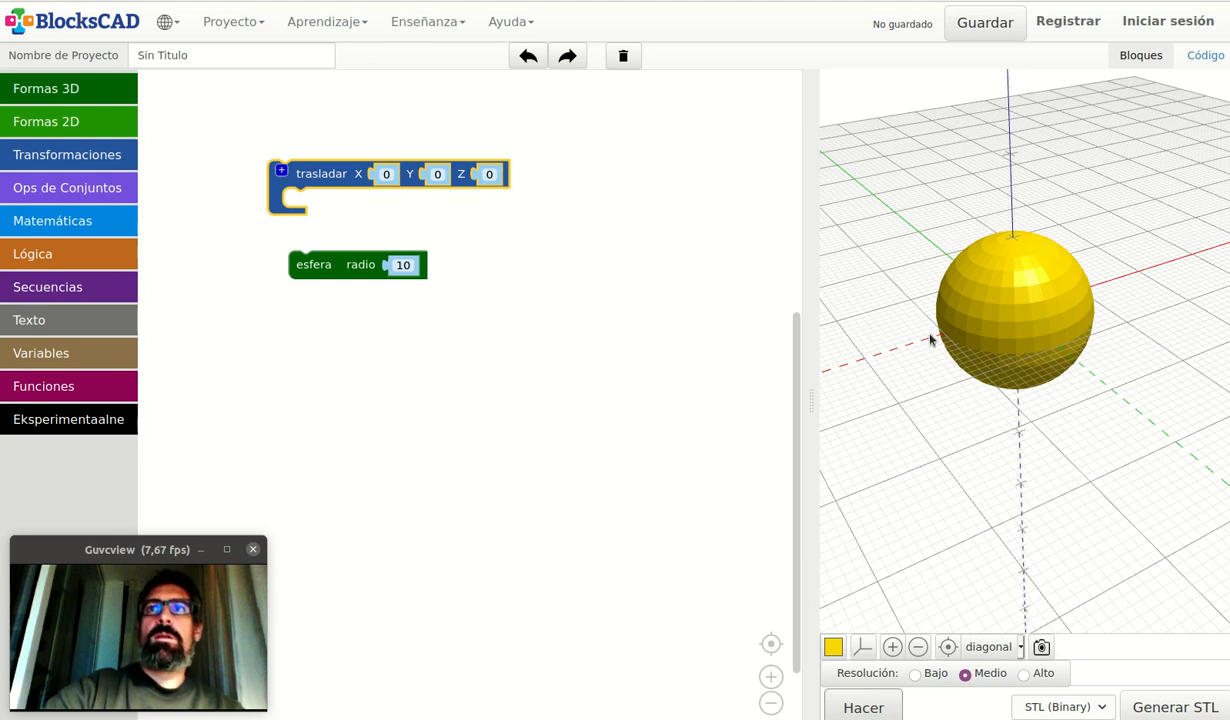
pyautogui.moveTo(972, 355); pyautogui.dragTo(876, 250)
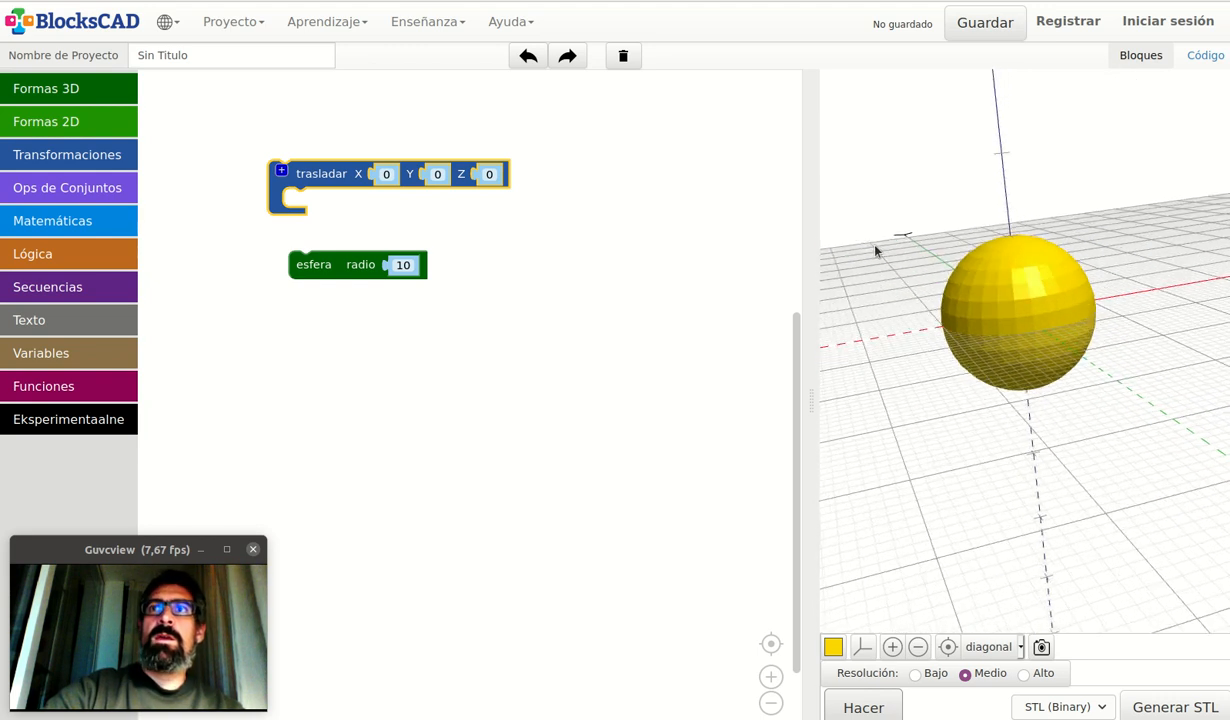
pyautogui.moveTo(1021, 330); pyautogui.dragTo(1043, 320)
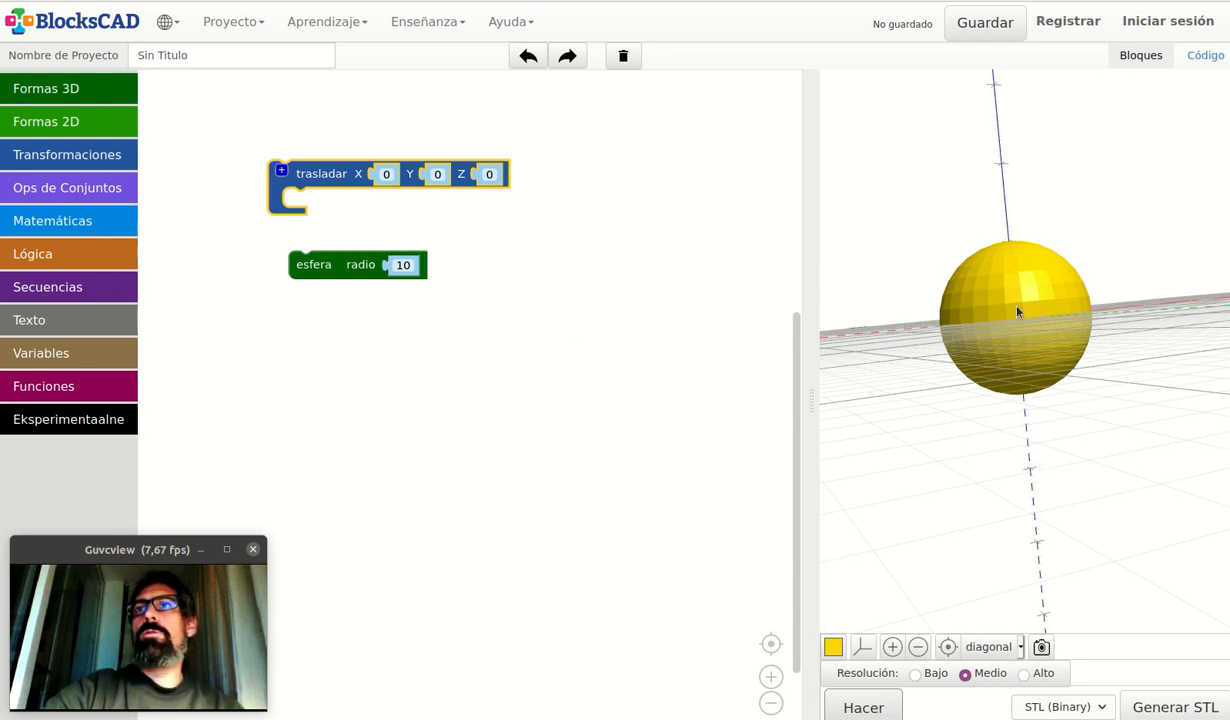
pyautogui.moveTo(1018, 313); pyautogui.dragTo(1100, 380)
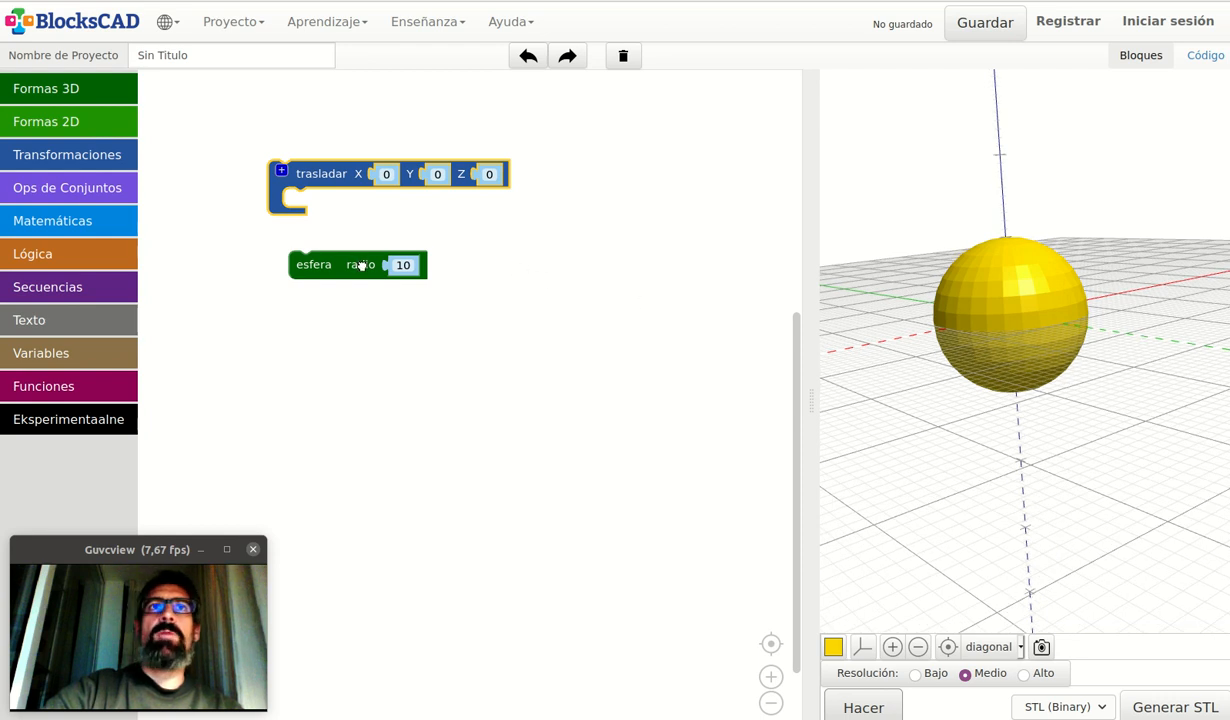
pyautogui.moveTo(362, 265); pyautogui.dragTo(357, 202)
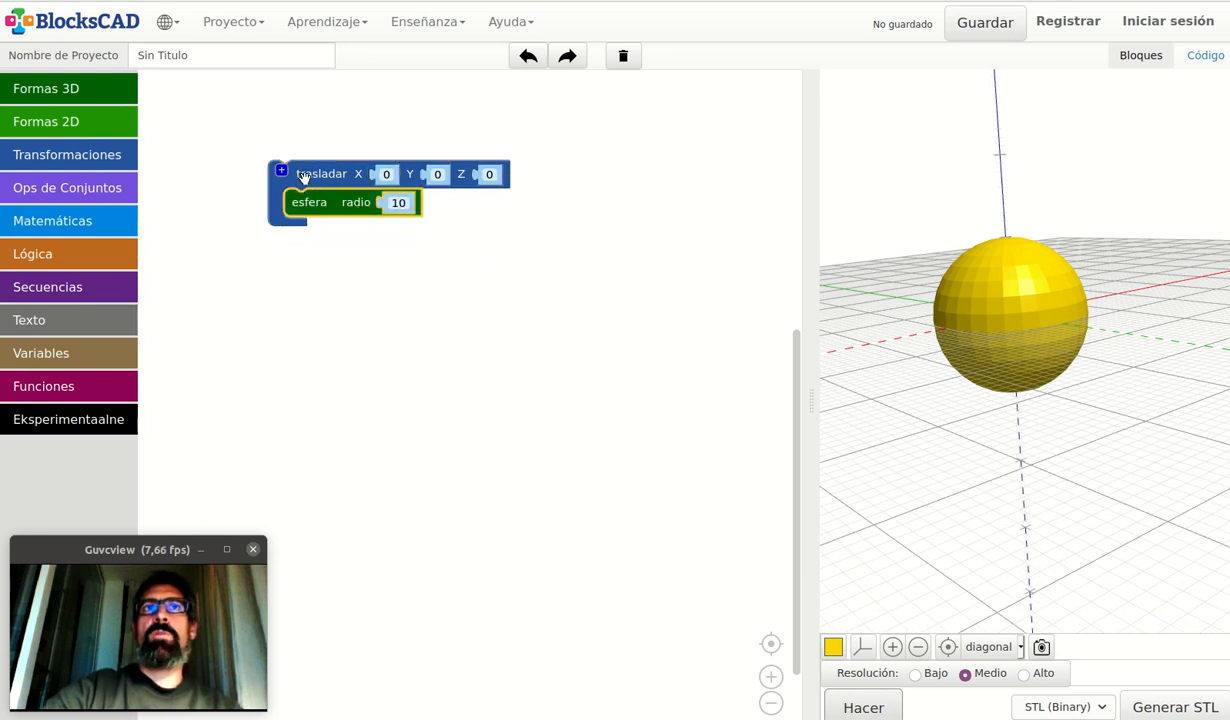
# - Set the trasladar block's Z offset to 10 and render the raised sphere
pyautogui.click(494, 174)
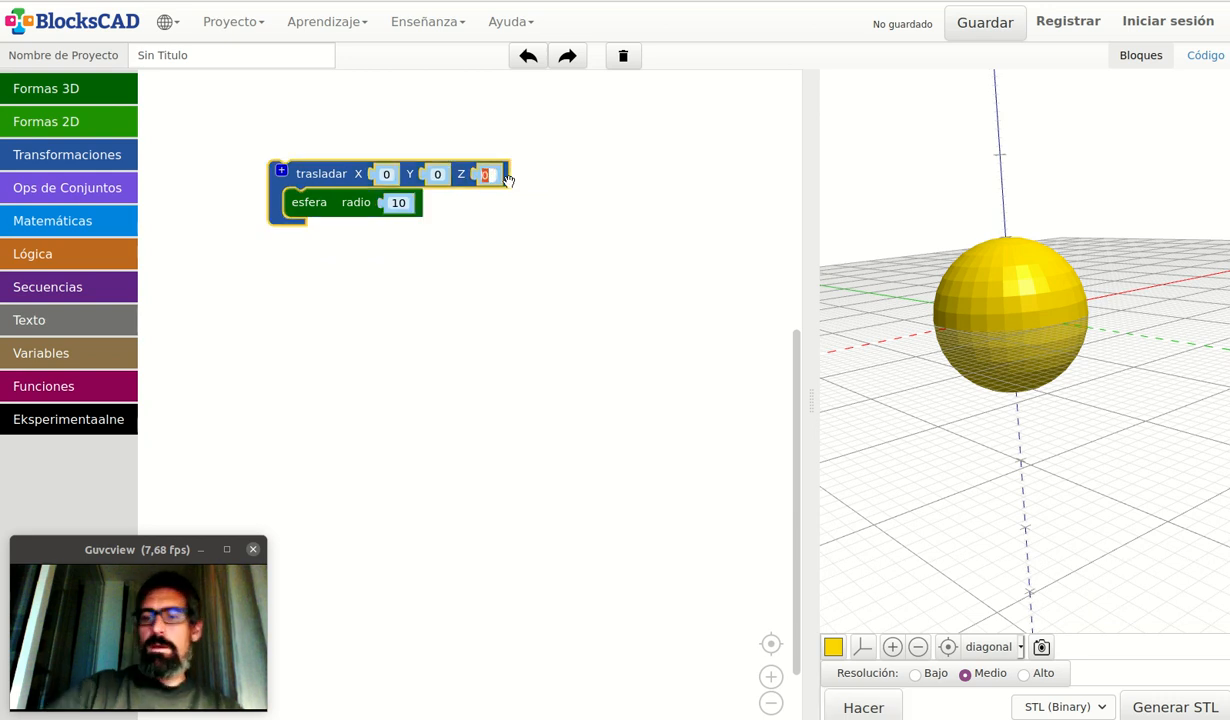
pyautogui.write('10')
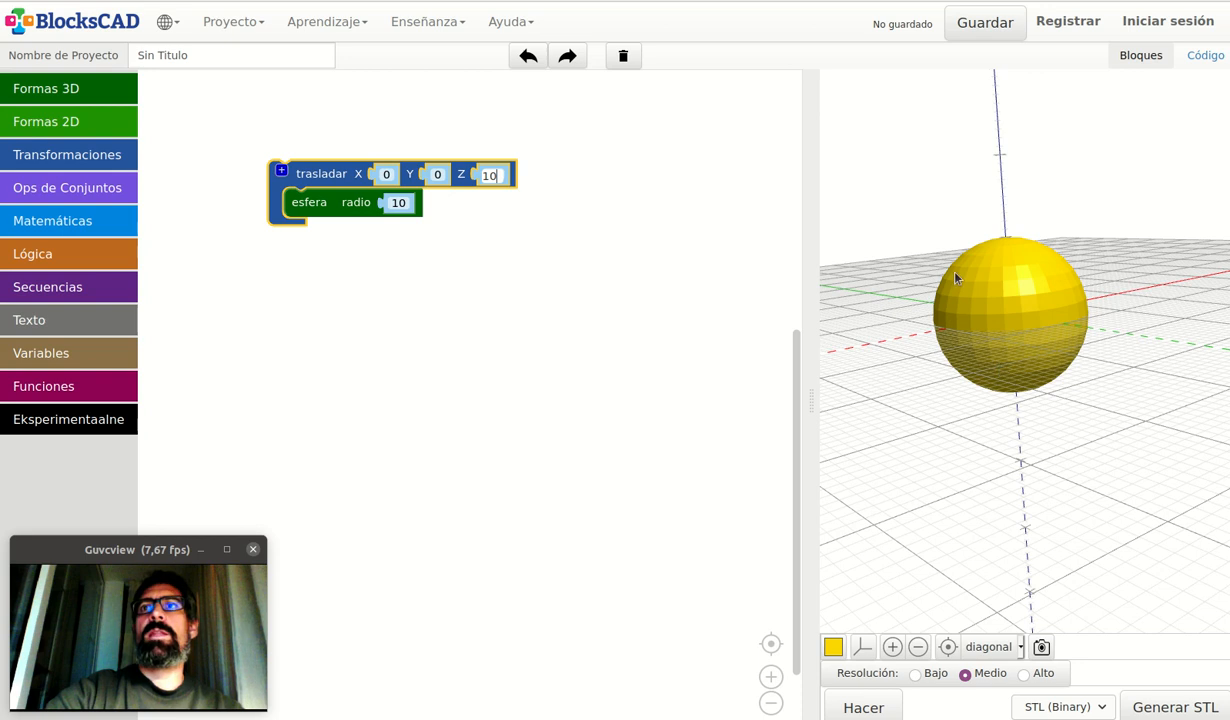
pyautogui.moveTo(955, 273); pyautogui.dragTo(1026, 322)
pyautogui.scroll(-2, 993, 327)
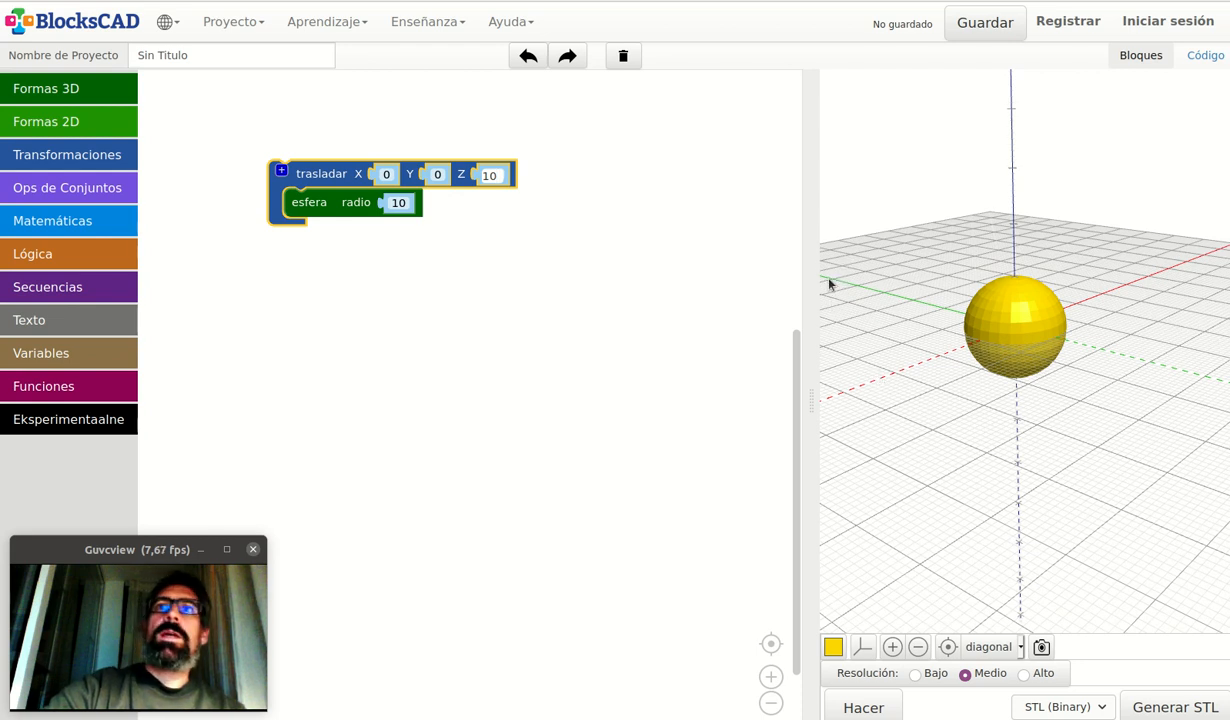
pyautogui.moveTo(1045, 390); pyautogui.dragTo(985, 547)
pyautogui.moveTo(964, 420); pyautogui.dragTo(1024, 259)
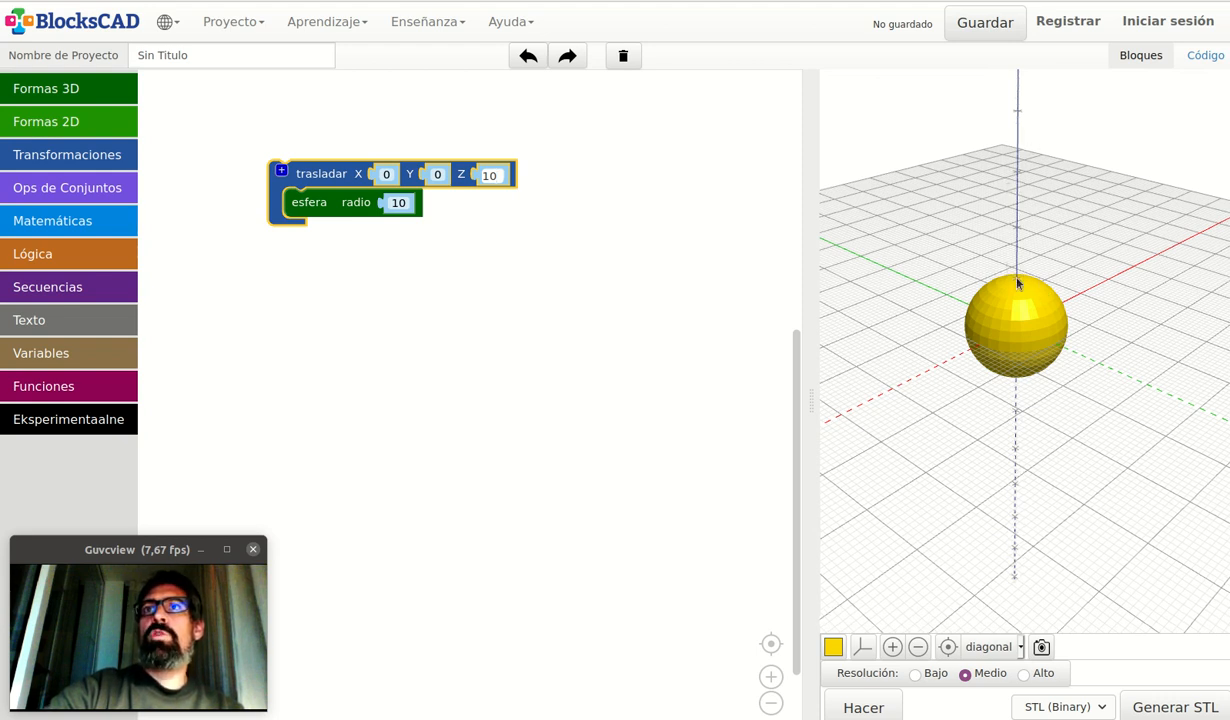
pyautogui.moveTo(972, 268); pyautogui.dragTo(969, 325)
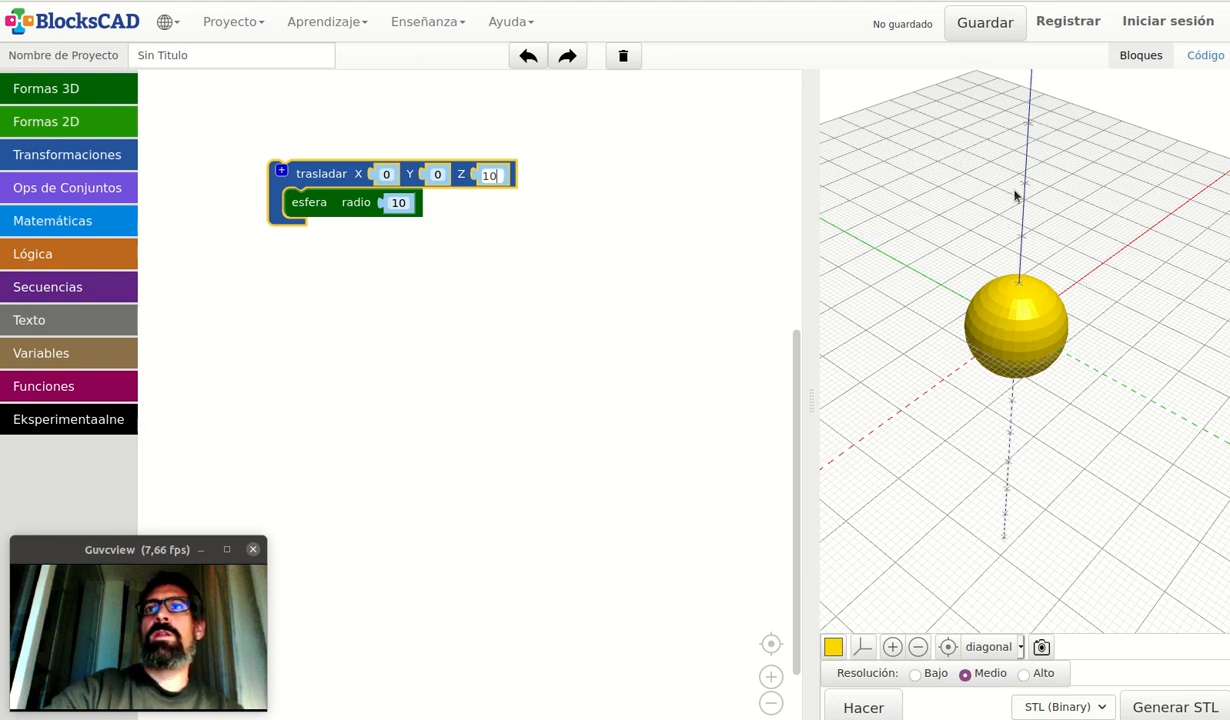
pyautogui.moveTo(1014, 378); pyautogui.dragTo(989, 248)
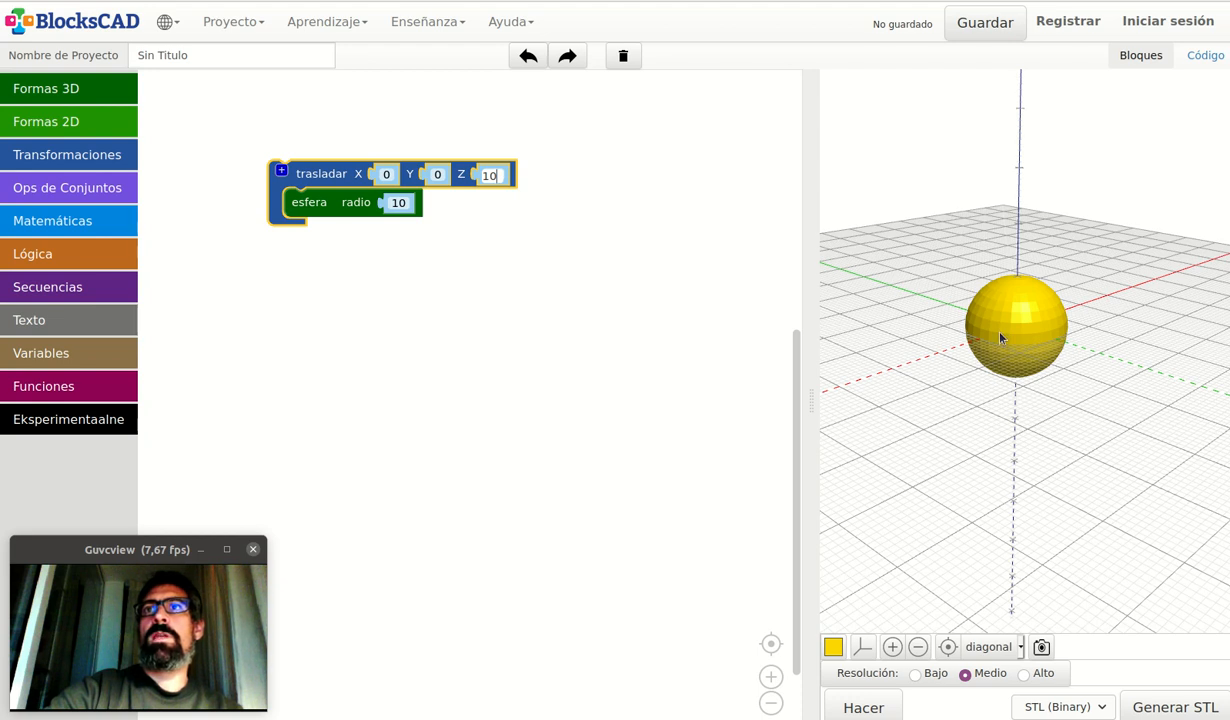
pyautogui.click(884, 706)
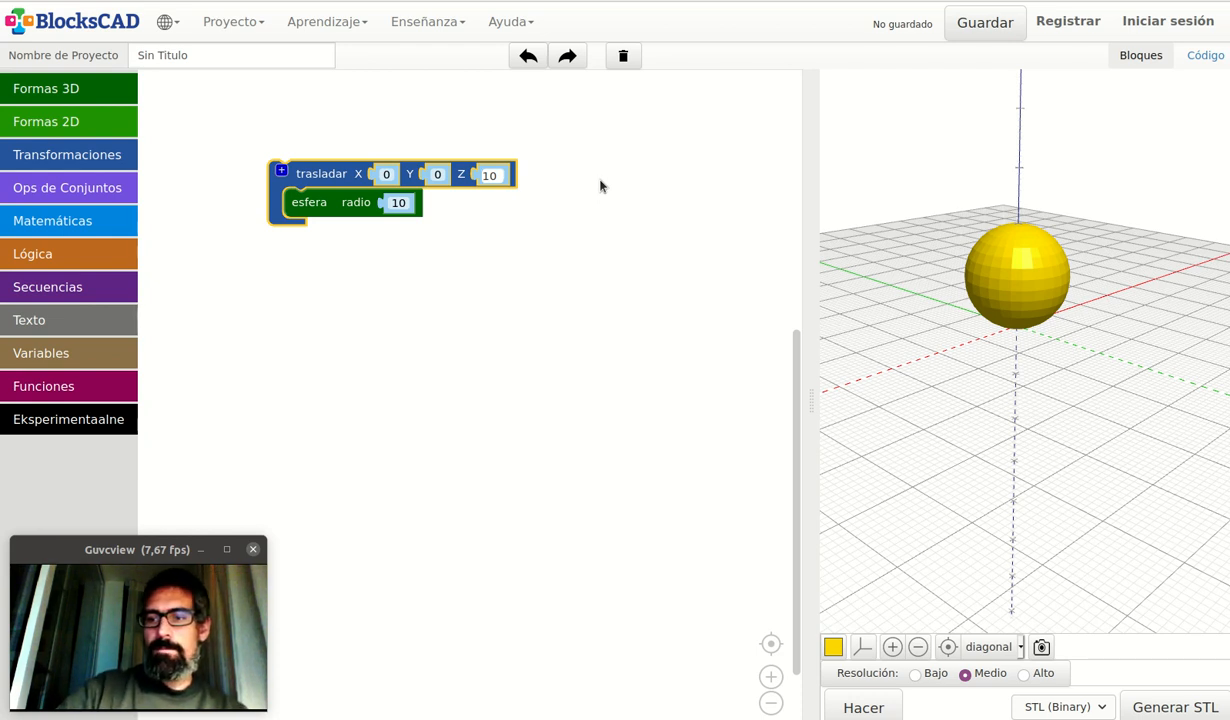
# - Set the trasladar block's Z offset to -10 and render the sphere below the grid plane
pyautogui.write('-')
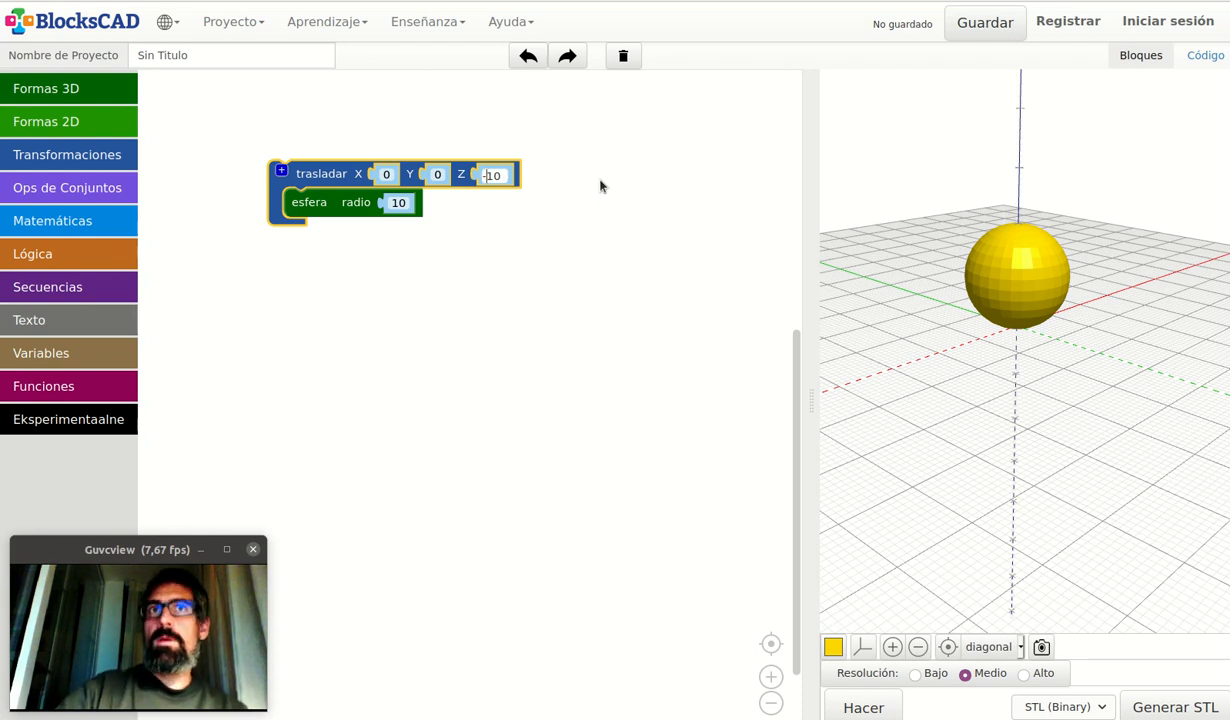
pyautogui.click(856, 709)
pyautogui.moveTo(1038, 384); pyautogui.dragTo(1016, 466)
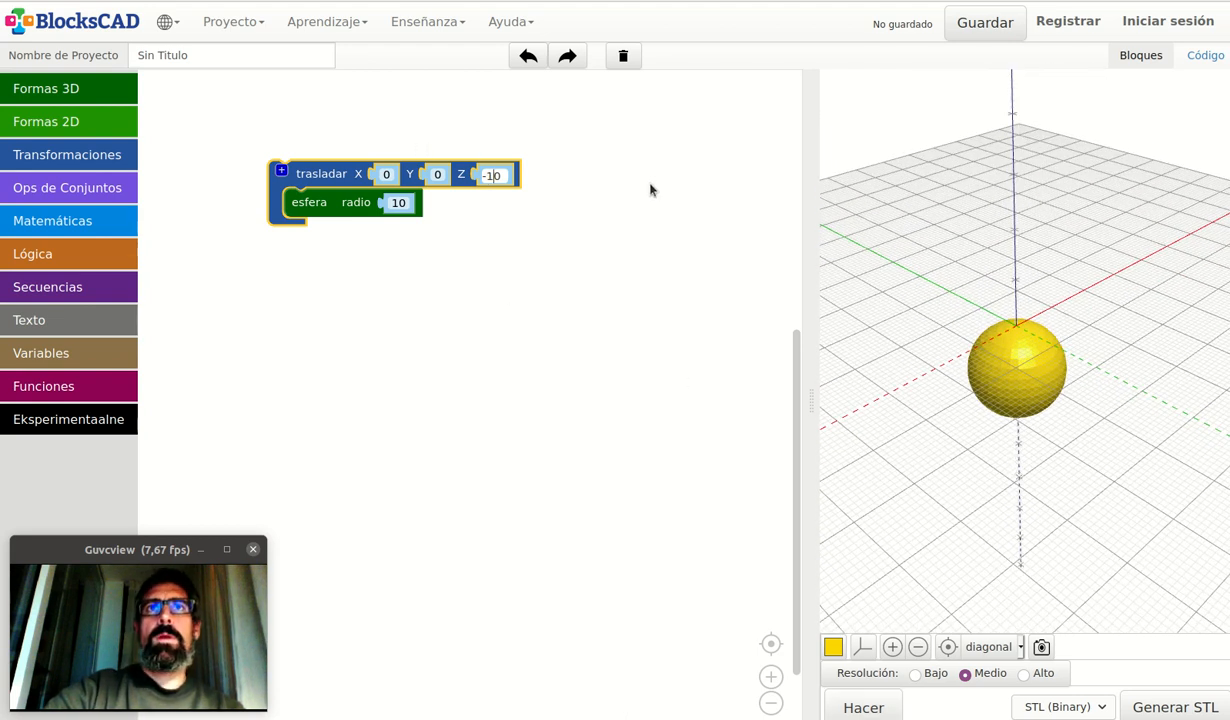
# - Set the Z offset back to 10, render the sphere and view it from above
pyautogui.press('BackSpace')
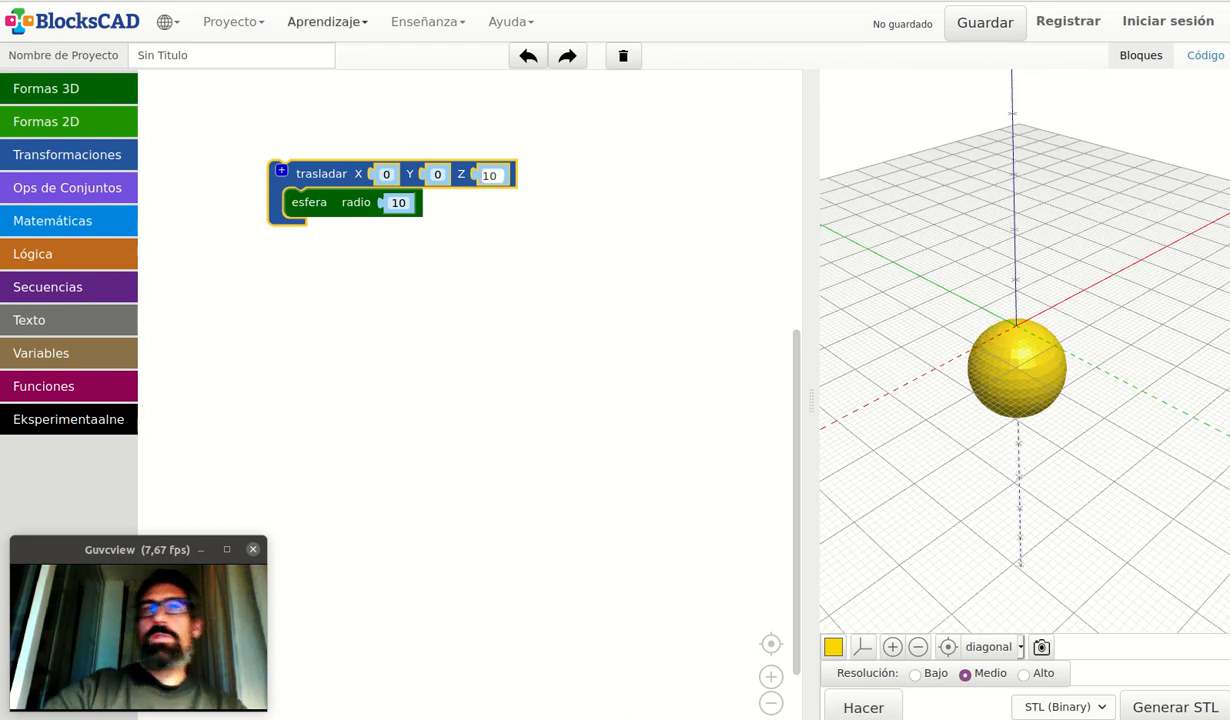
pyautogui.click(862, 708)
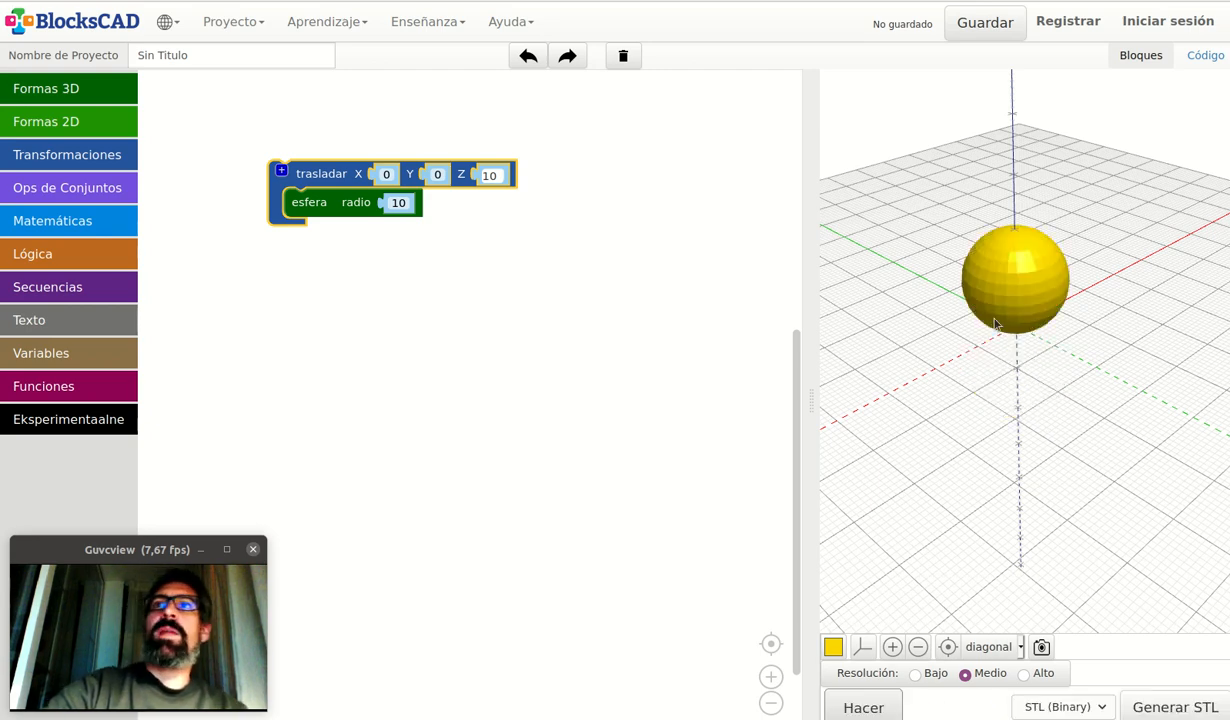
pyautogui.moveTo(1010, 390); pyautogui.dragTo(1065, 467)
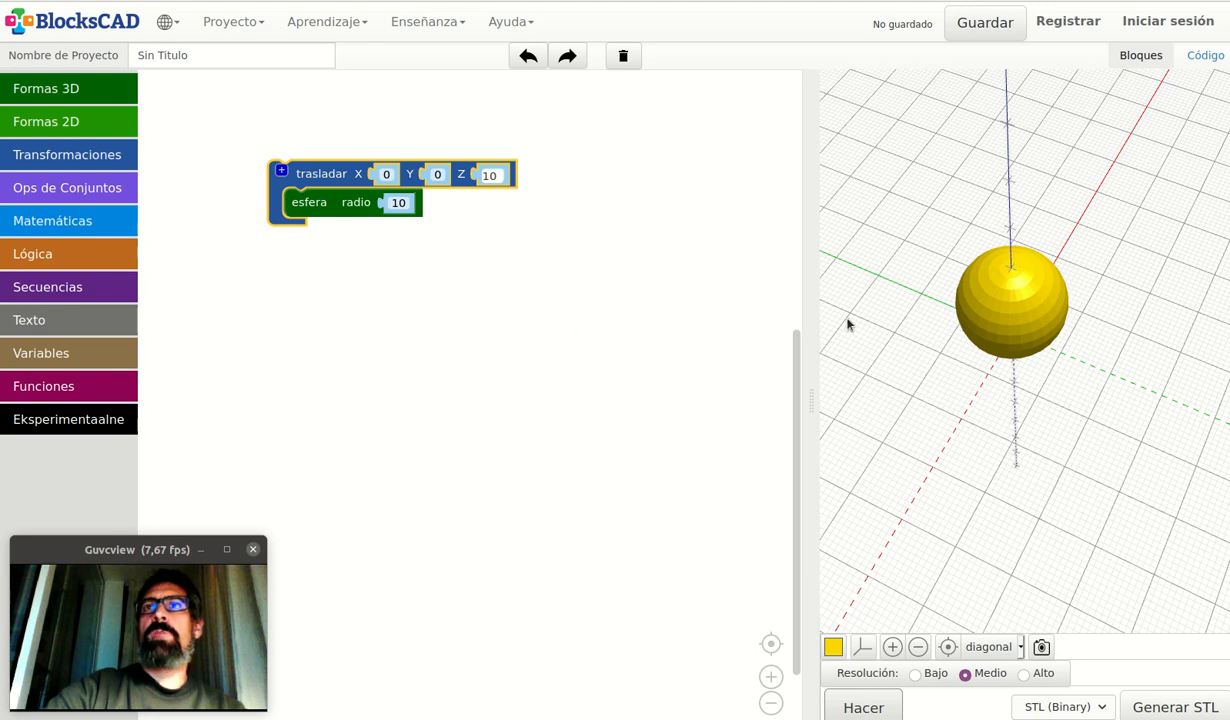
# - Set the trasladar block's X offset to 20, inspect the axes around the sphere and render it shifted along X
pyautogui.click(384, 174)
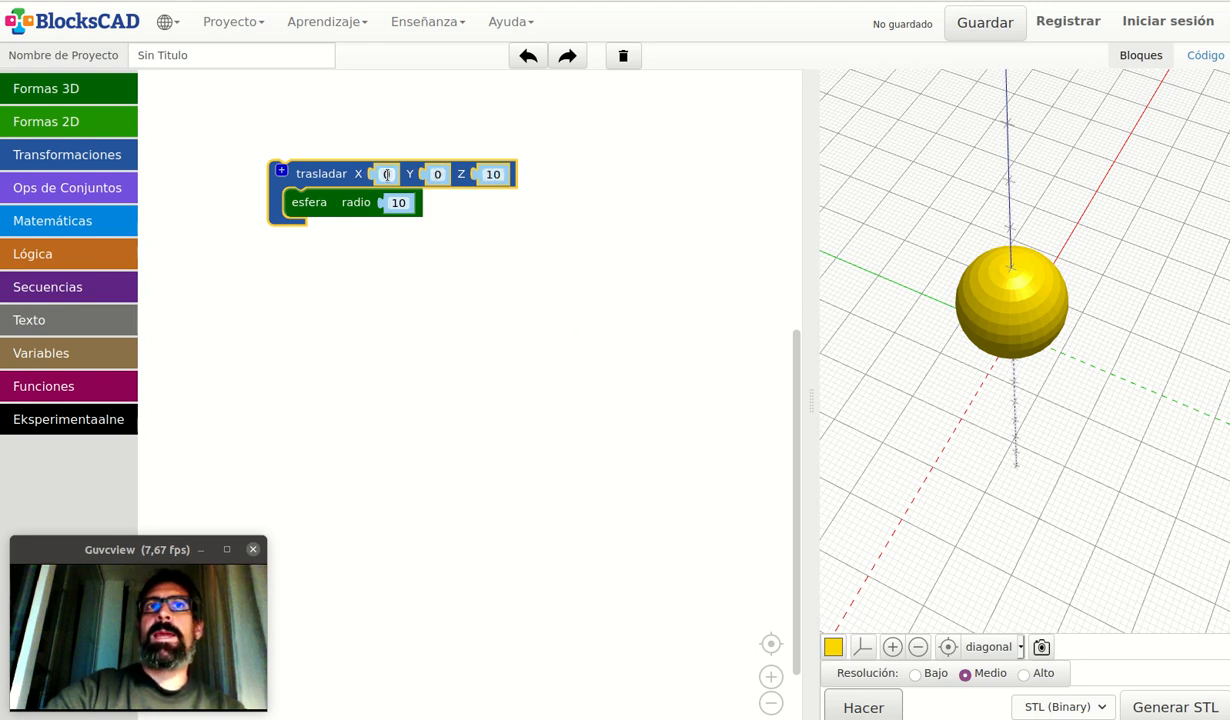
pyautogui.write('20')
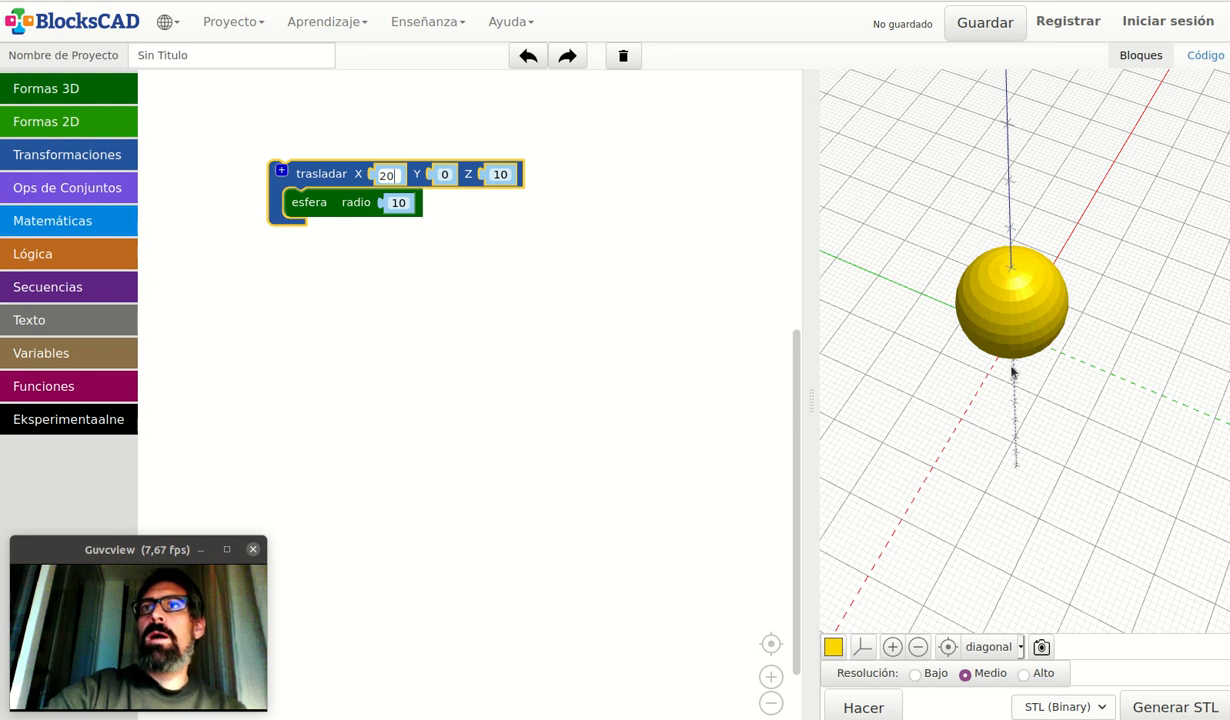
pyautogui.moveTo(1011, 372); pyautogui.dragTo(865, 360)
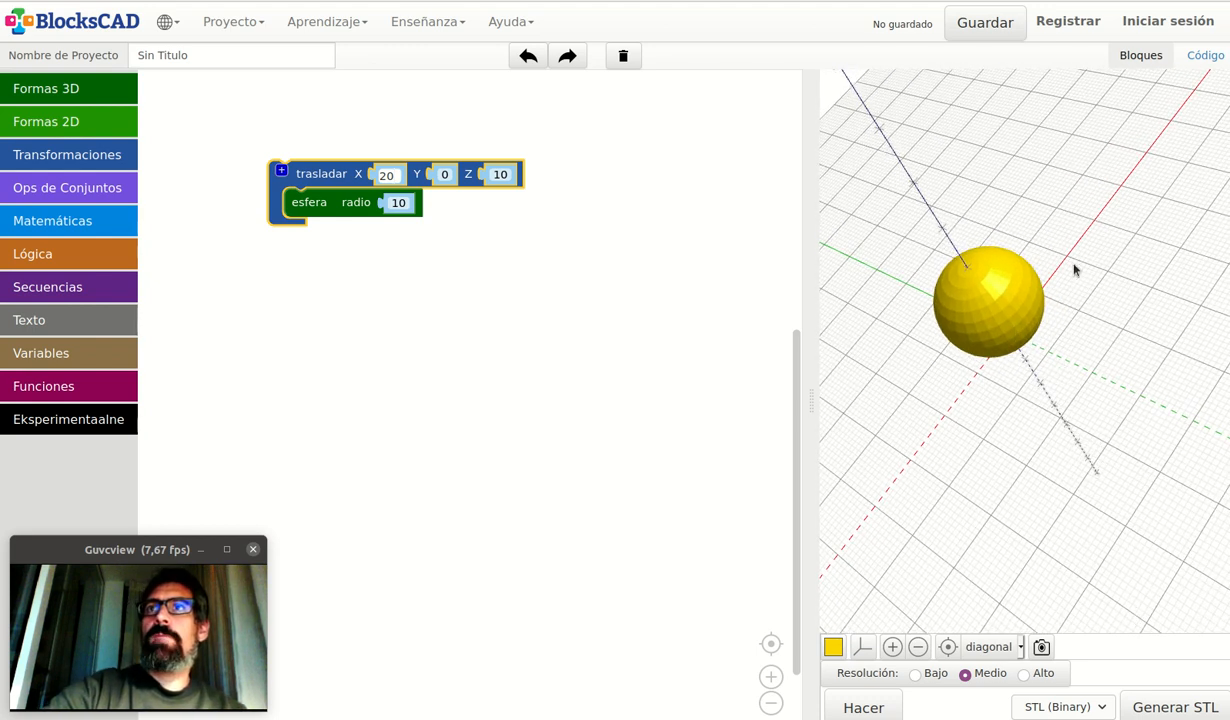
pyautogui.scroll(3, 1060, 321)
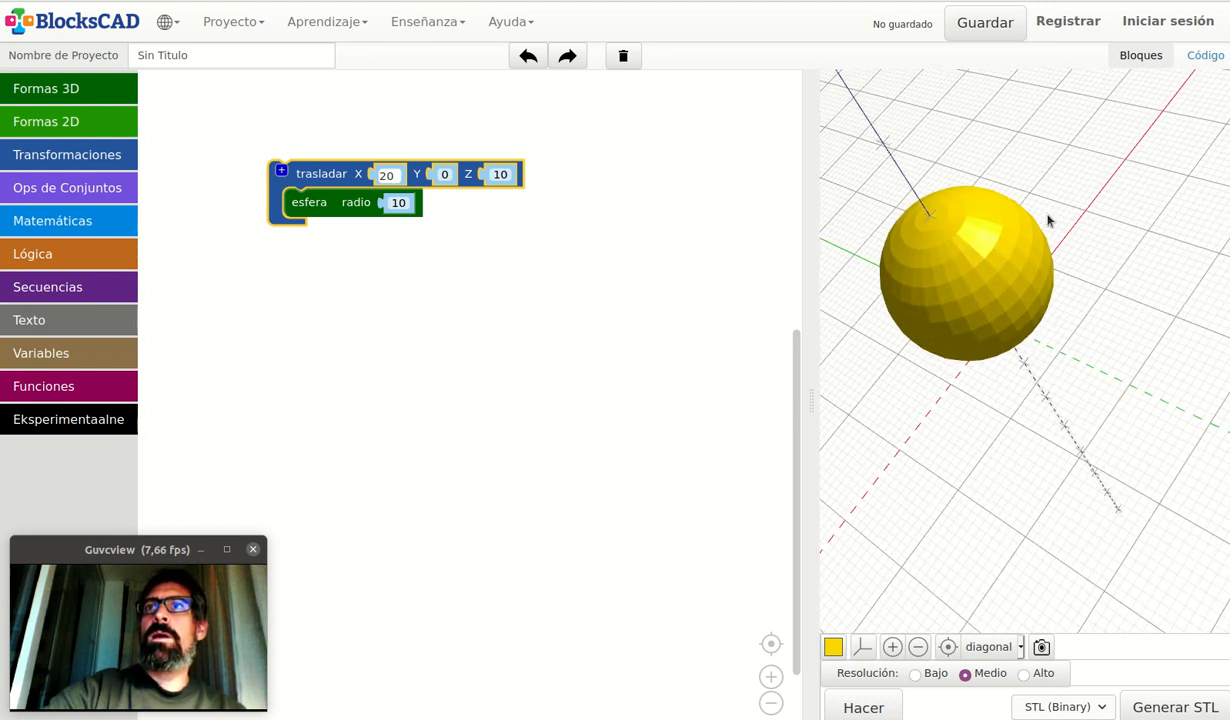
pyautogui.moveTo(1060, 330); pyautogui.dragTo(1107, 489)
pyautogui.scroll(3, 1038, 351)
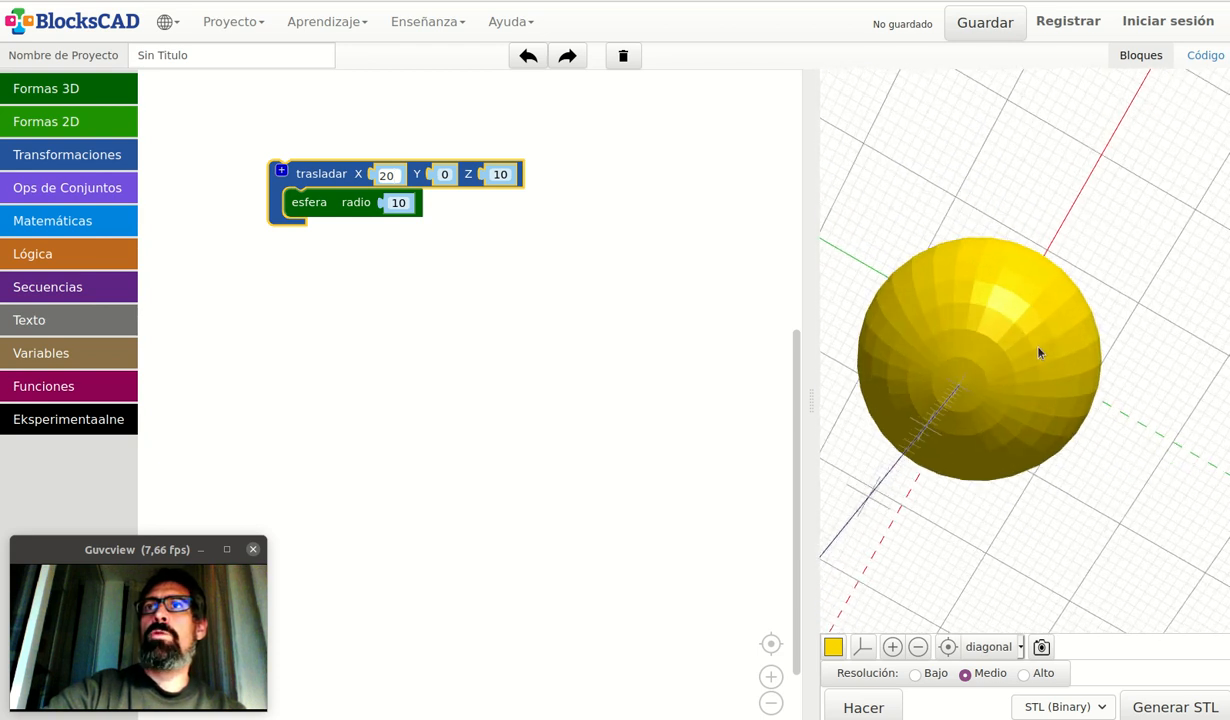
pyautogui.scroll(-3, 1030, 342)
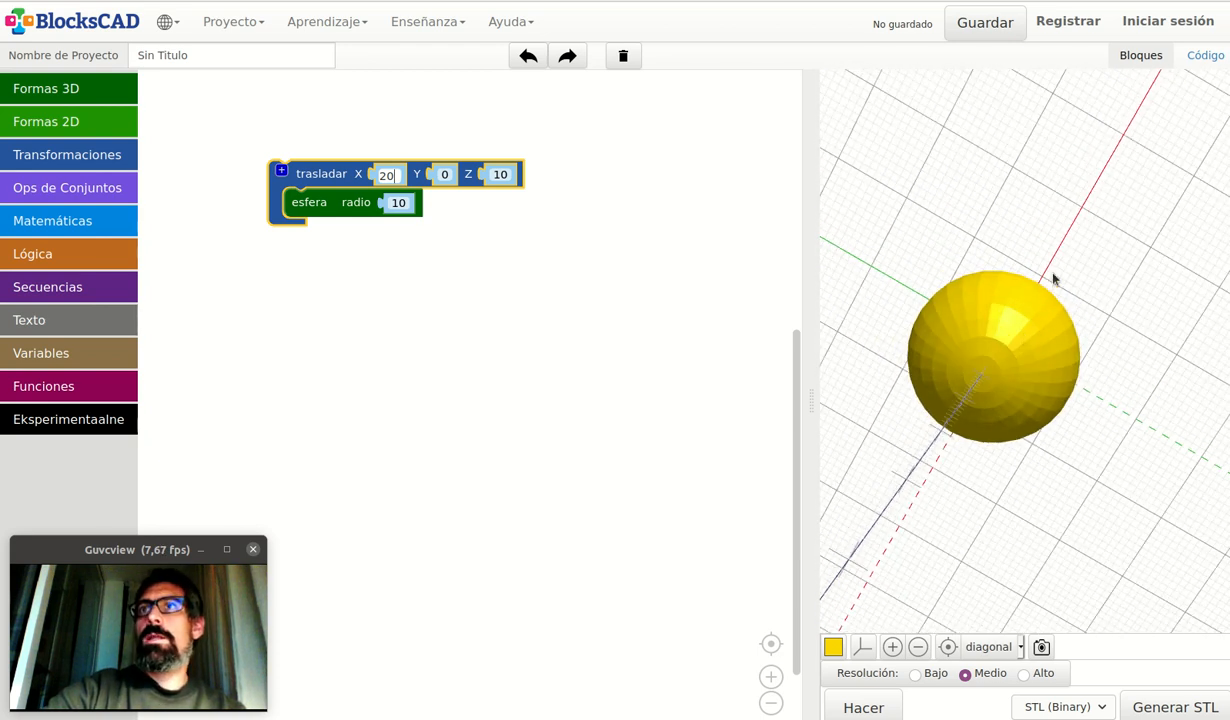
pyautogui.scroll(2, 1047, 272)
pyautogui.scroll(2, 1050, 265)
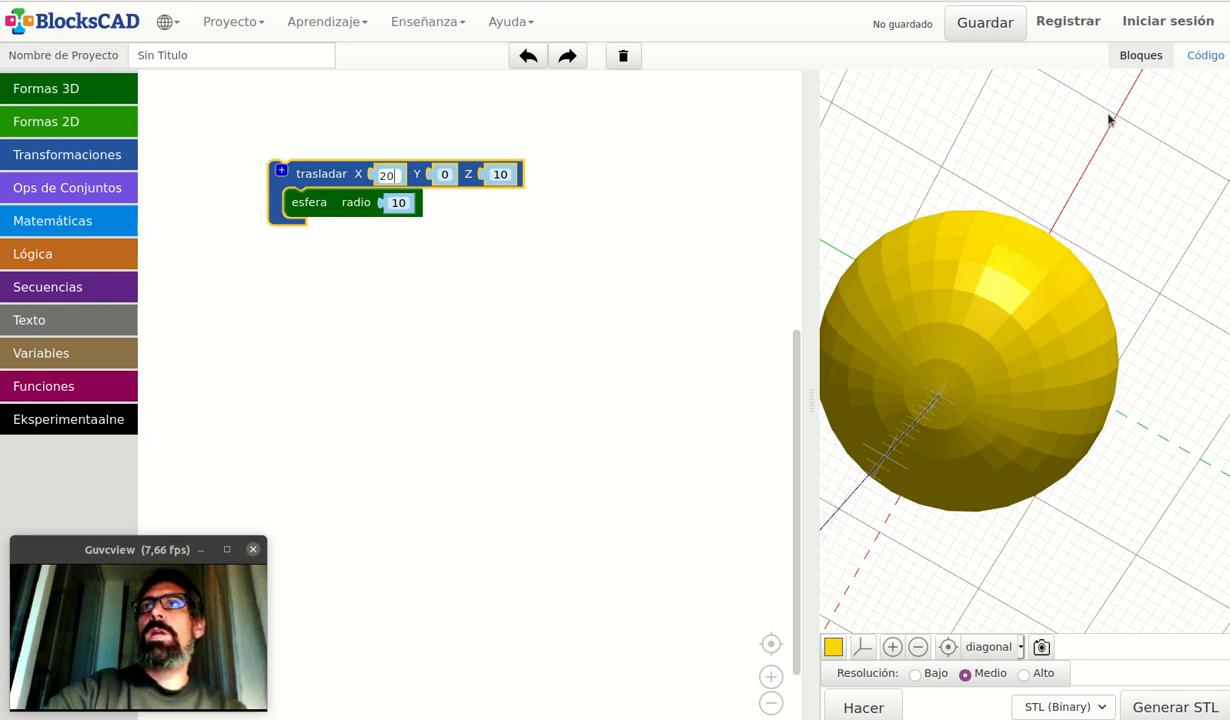
pyautogui.scroll(-3, 1079, 291)
pyautogui.moveTo(1068, 308); pyautogui.dragTo(968, 307)
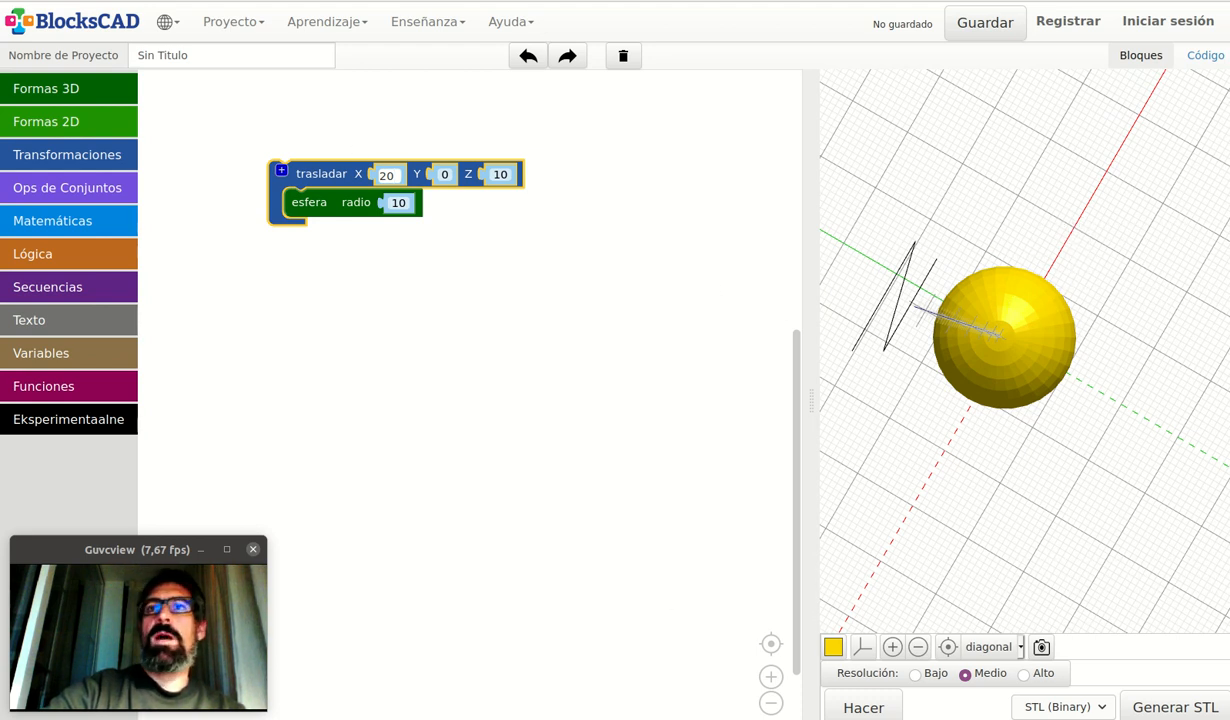
pyautogui.click(871, 709)
pyautogui.moveTo(925, 392)
pyautogui.mouseDown()
pyautogui.moveTo(988, 102)
pyautogui.moveTo(1024, 427)
pyautogui.moveTo(983, 409)
pyautogui.moveTo(942, 459)
pyautogui.mouseUp()
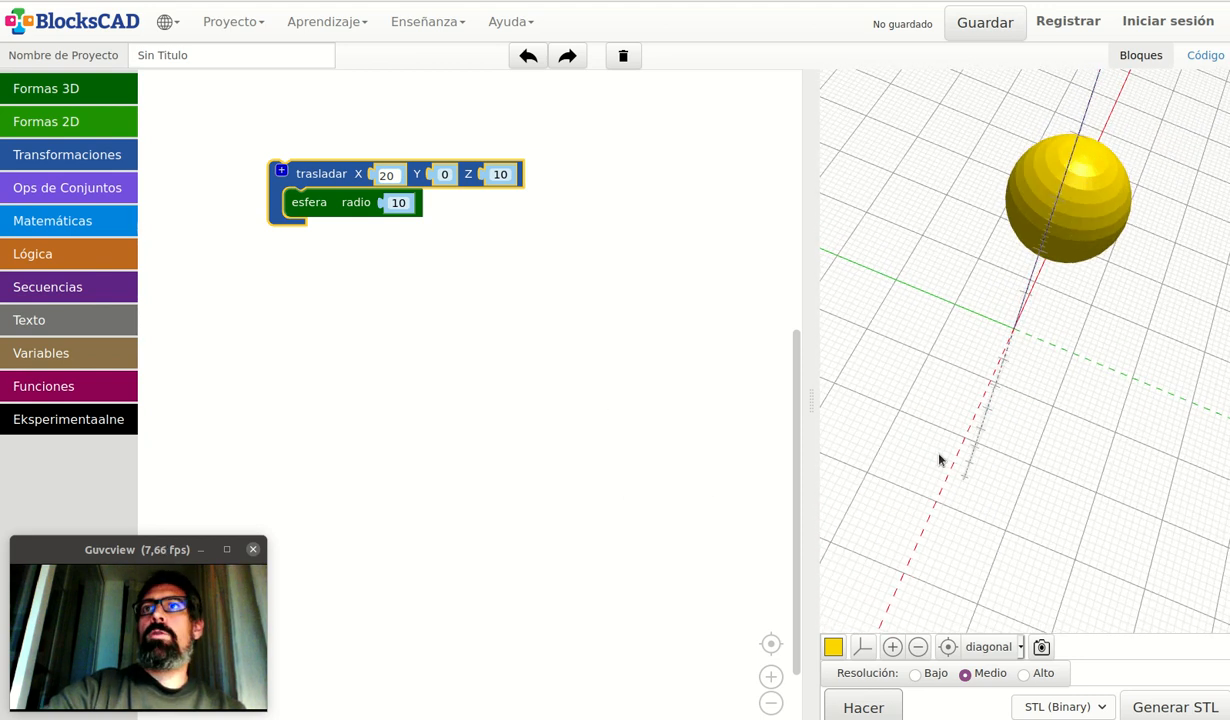
# - Set the trasladar block's Y offset to -20 and render the sphere shifted along Y
pyautogui.click(441, 174)
pyautogui.write('-20')
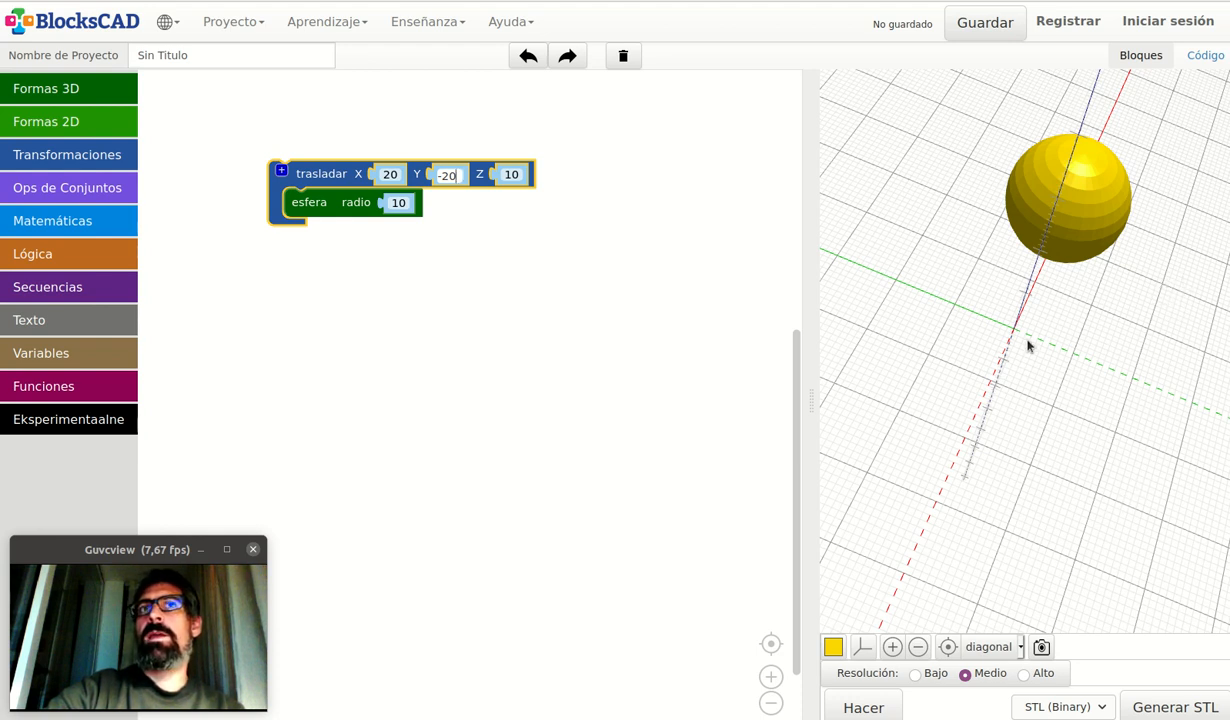
pyautogui.click(866, 707)
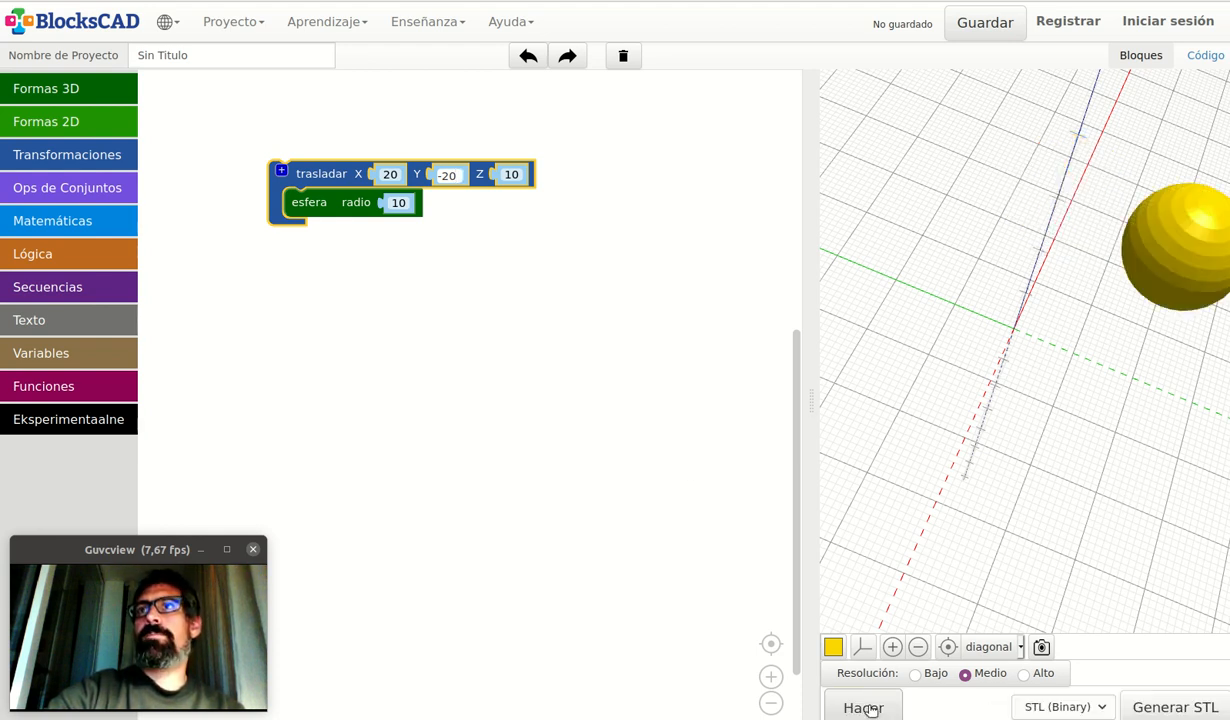
pyautogui.moveTo(1020, 356); pyautogui.dragTo(1118, 382)
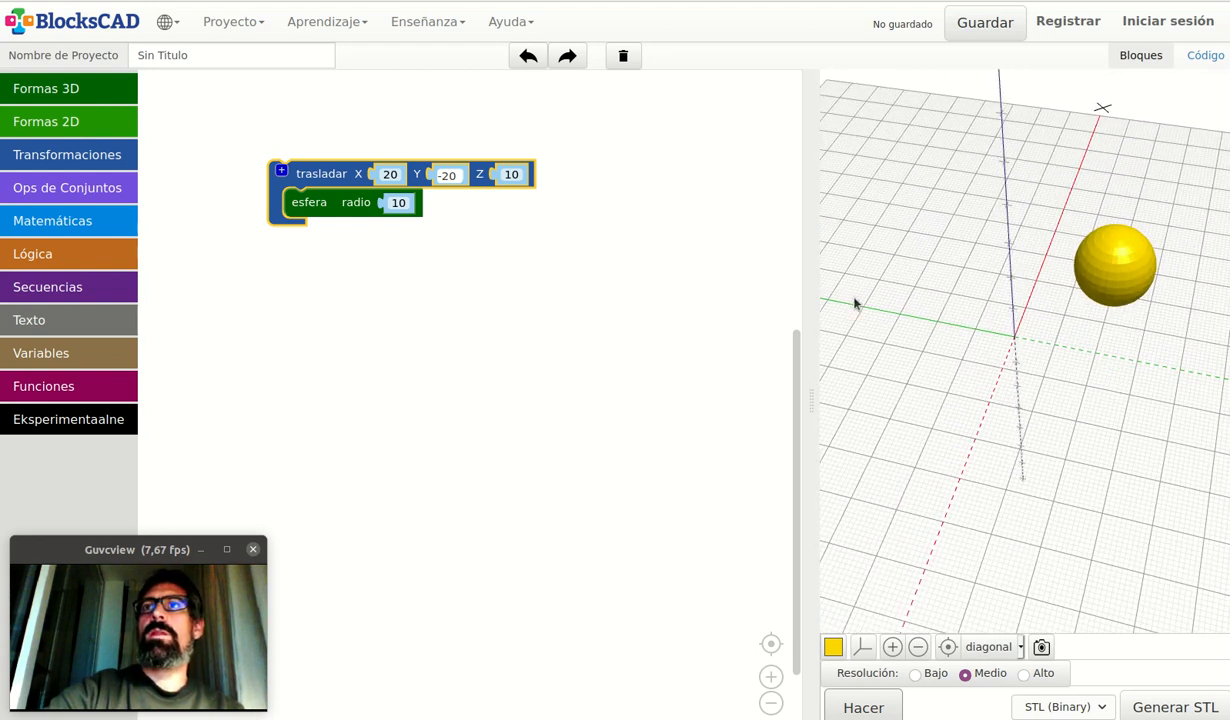
# - Reset the trasladar block's Y and X offsets to 0
pyautogui.click(440, 173)
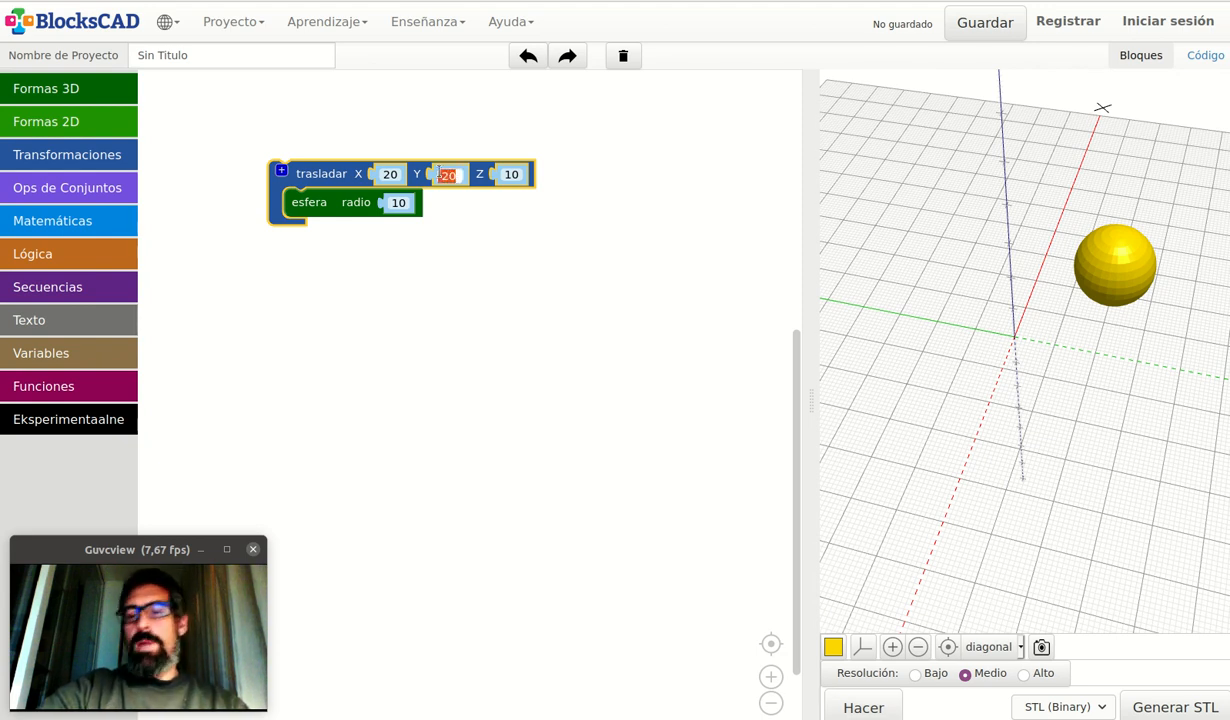
pyautogui.write('0')
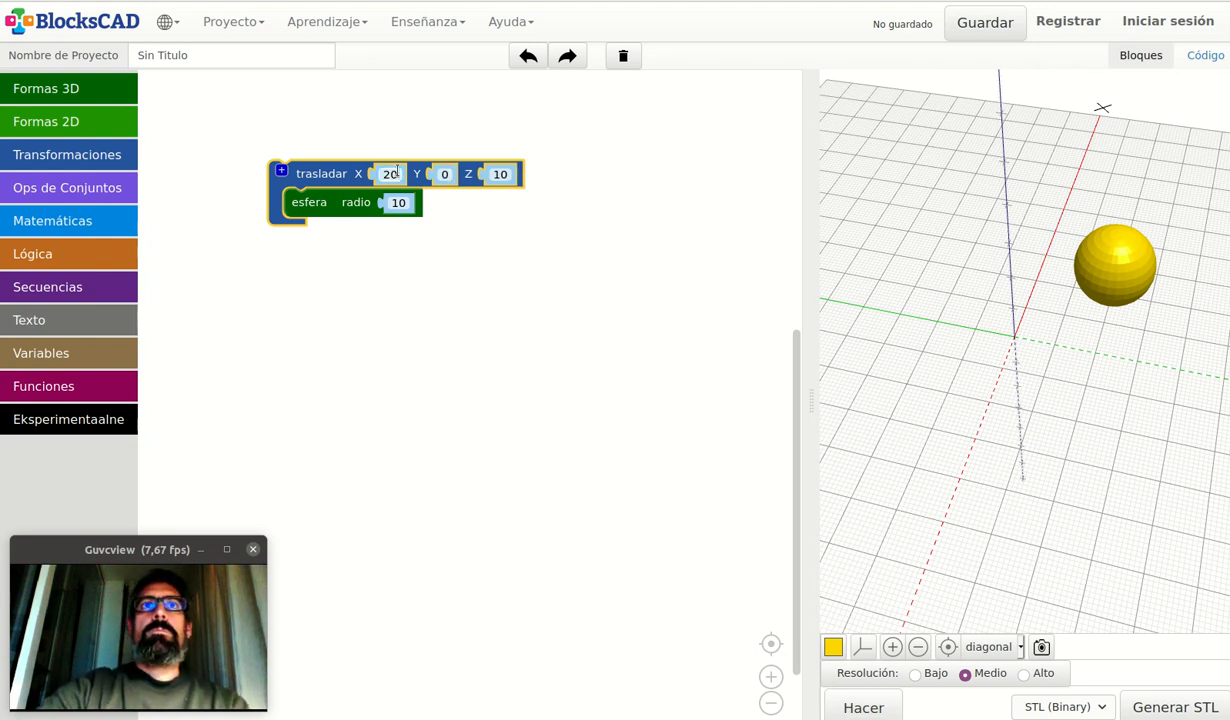
pyautogui.moveTo(397, 172); pyautogui.dragTo(418, 181)
pyautogui.click(418, 181)
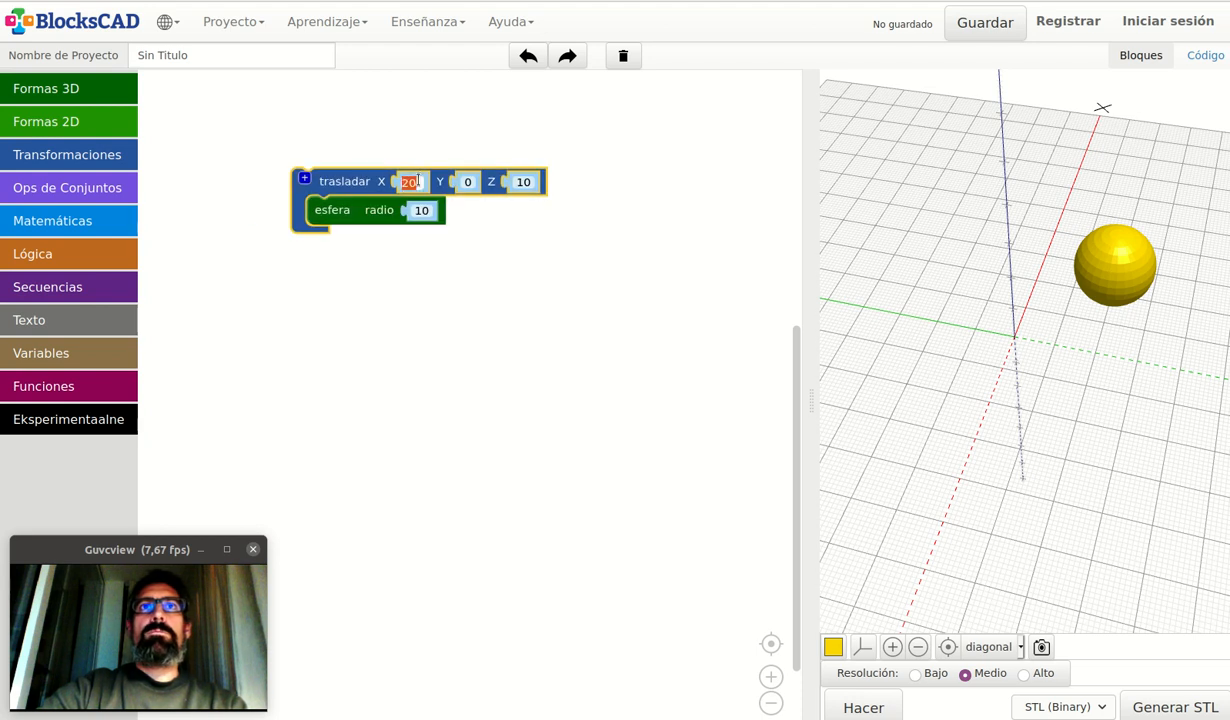
pyautogui.write('0')
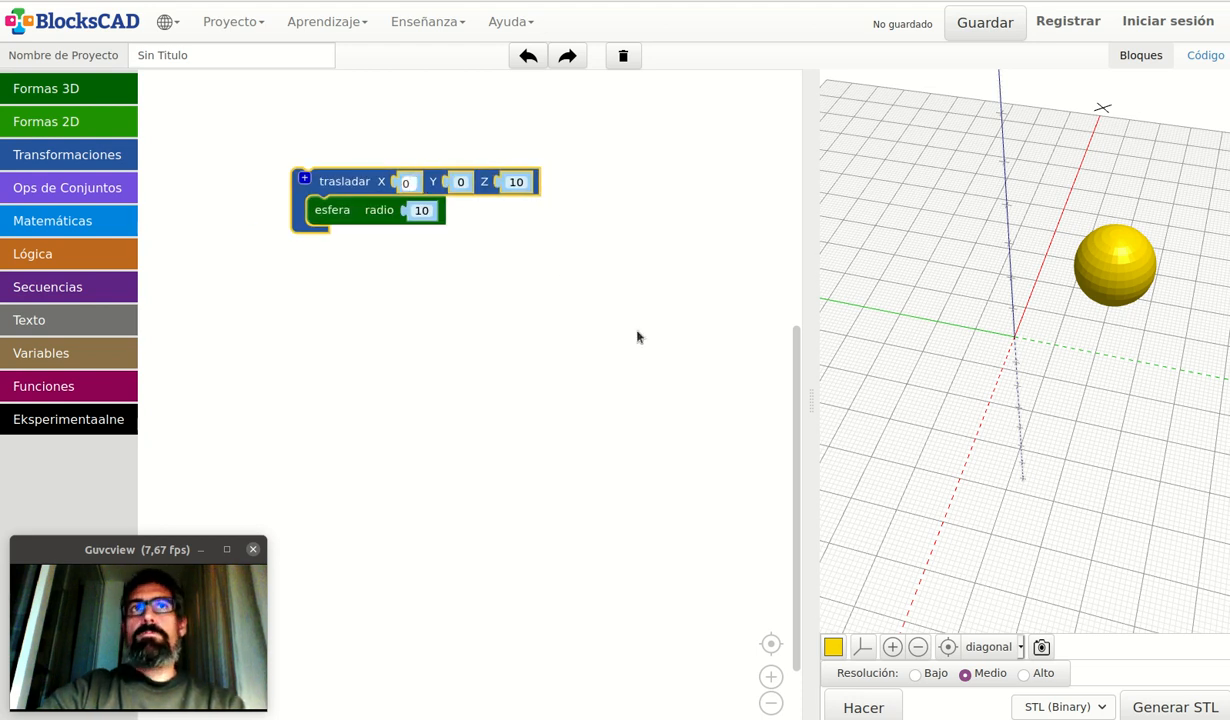
# - Render the sphere with the reset X and Y offsets and inspect it around the origin
pyautogui.click(870, 707)
pyautogui.moveTo(917, 319); pyautogui.dragTo(997, 262)
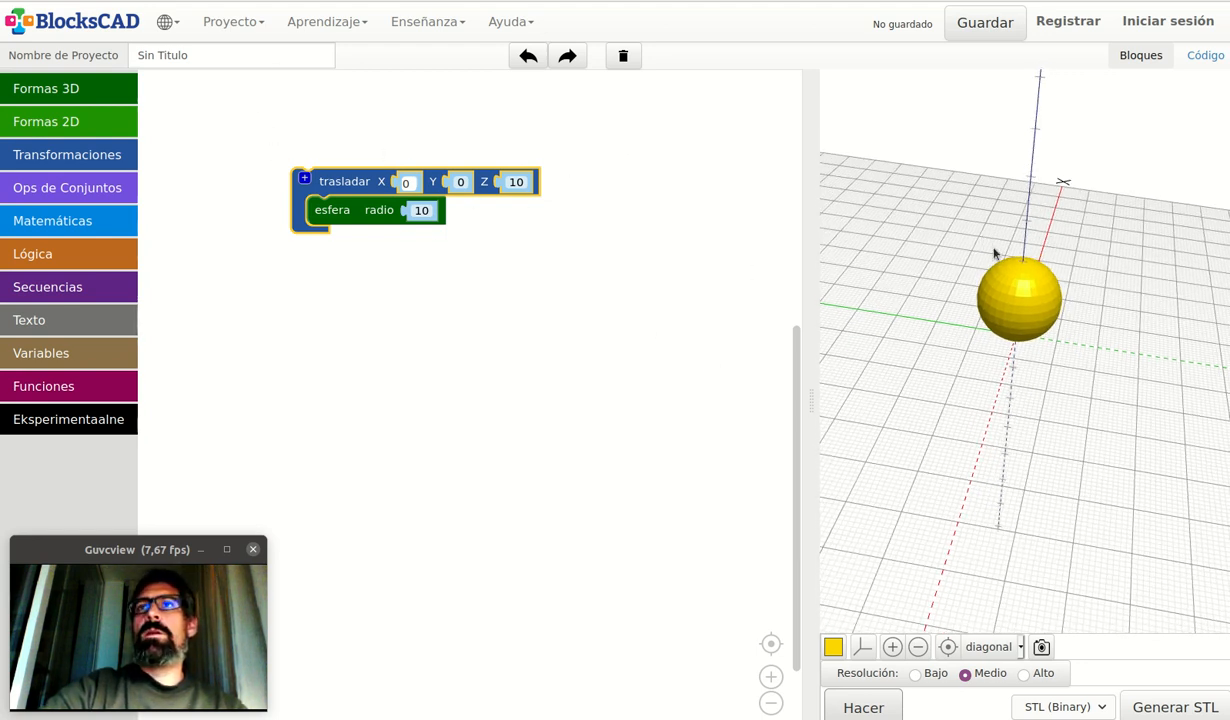
pyautogui.moveTo(1008, 295); pyautogui.dragTo(1002, 318)
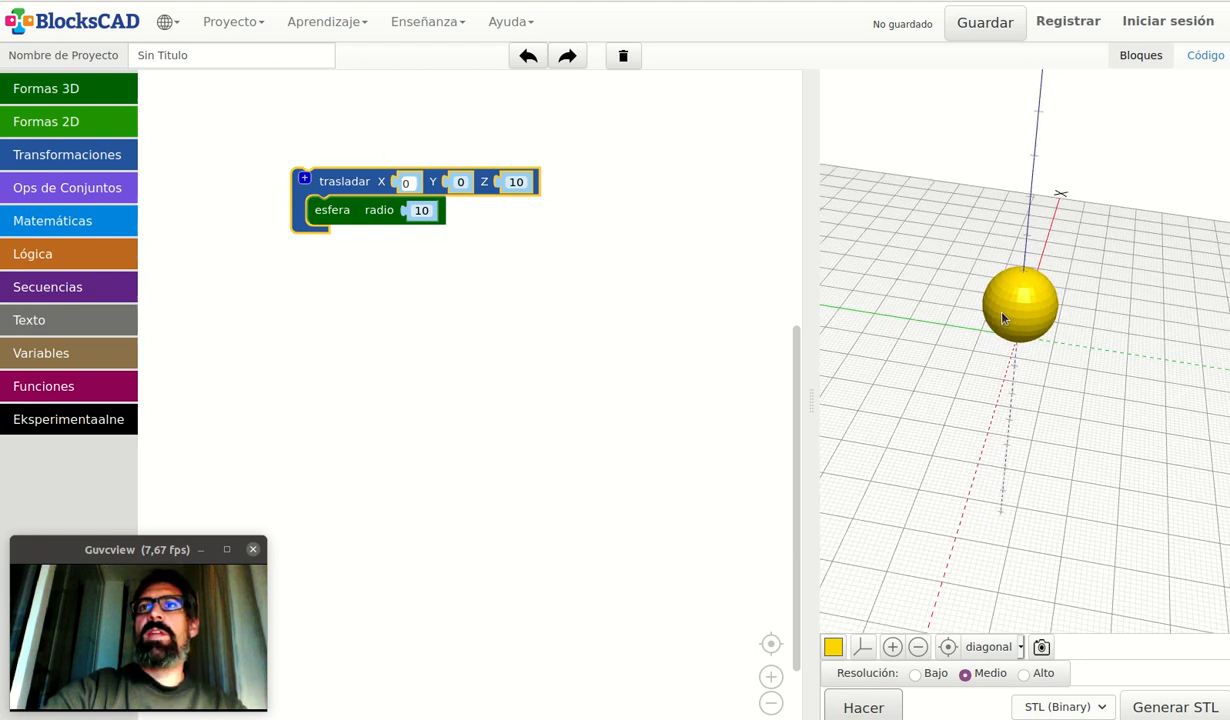
# - Try rendering a duplicate of the trasladar block and its sphere alongside the original, and delete the duplicate
pyautogui.rightClick(347, 182)
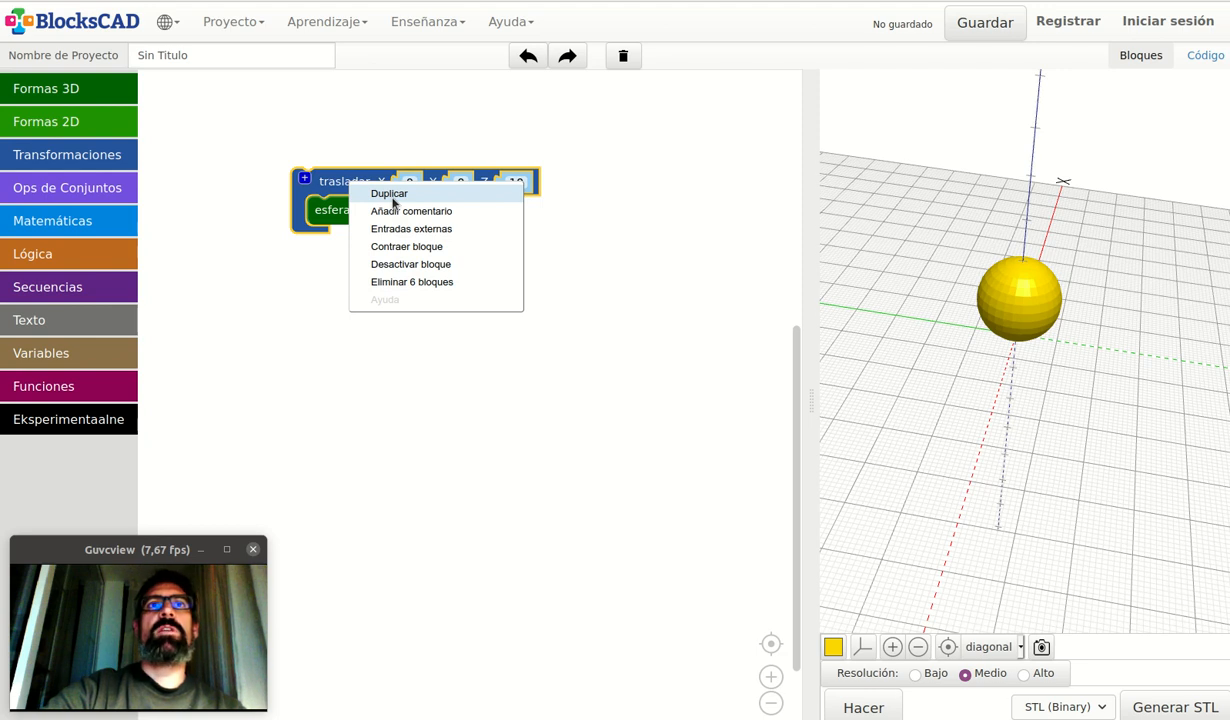
pyautogui.click(392, 203)
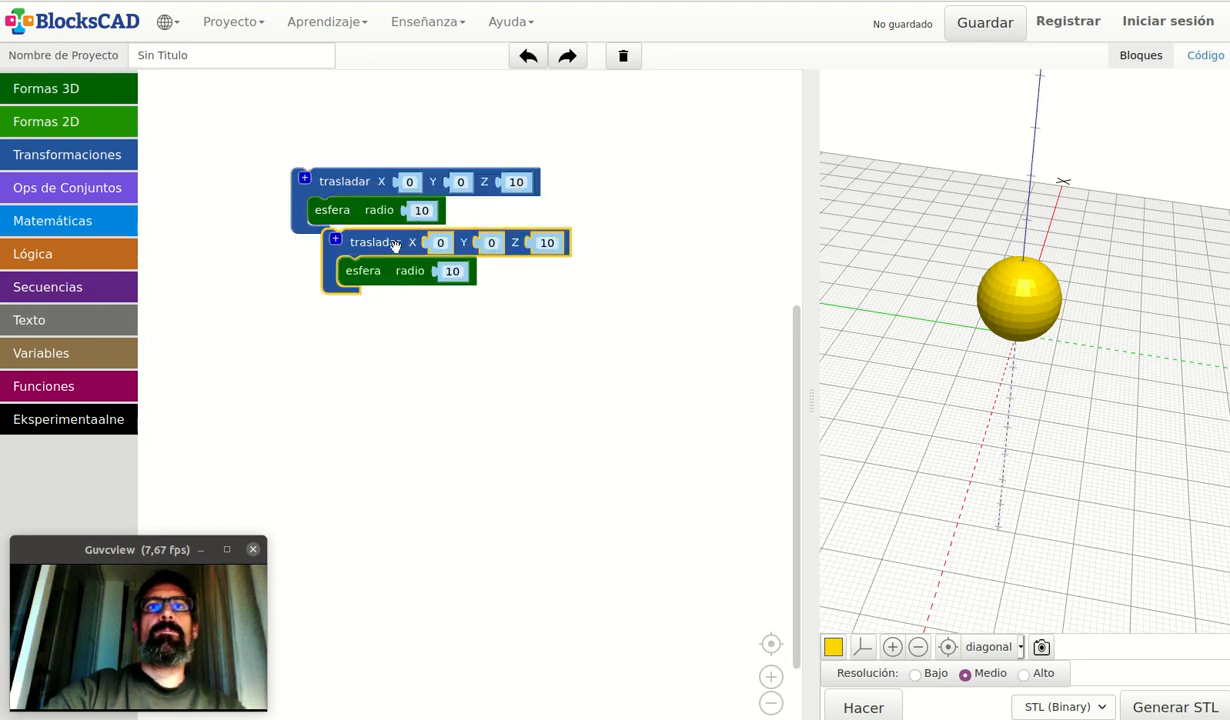
pyautogui.moveTo(388, 238); pyautogui.dragTo(371, 273)
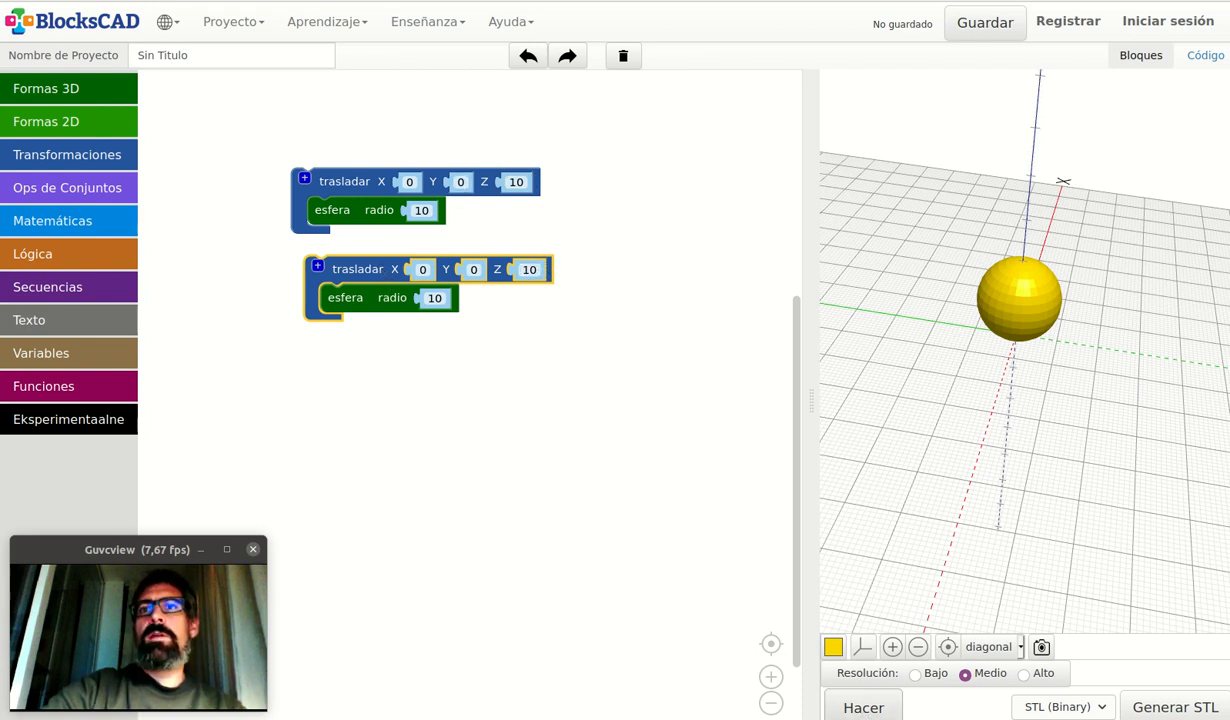
pyautogui.click(863, 707)
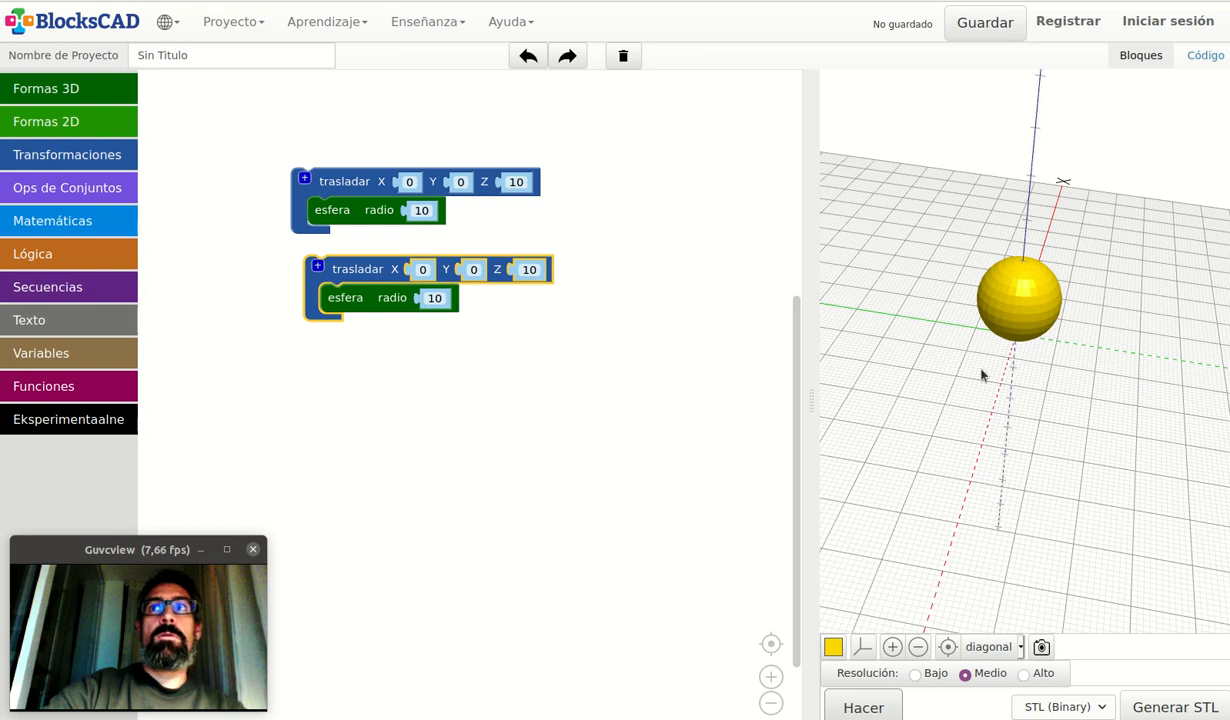
pyautogui.moveTo(983, 376)
pyautogui.mouseDown()
pyautogui.moveTo(990, 480)
pyautogui.moveTo(985, 468)
pyautogui.mouseUp()
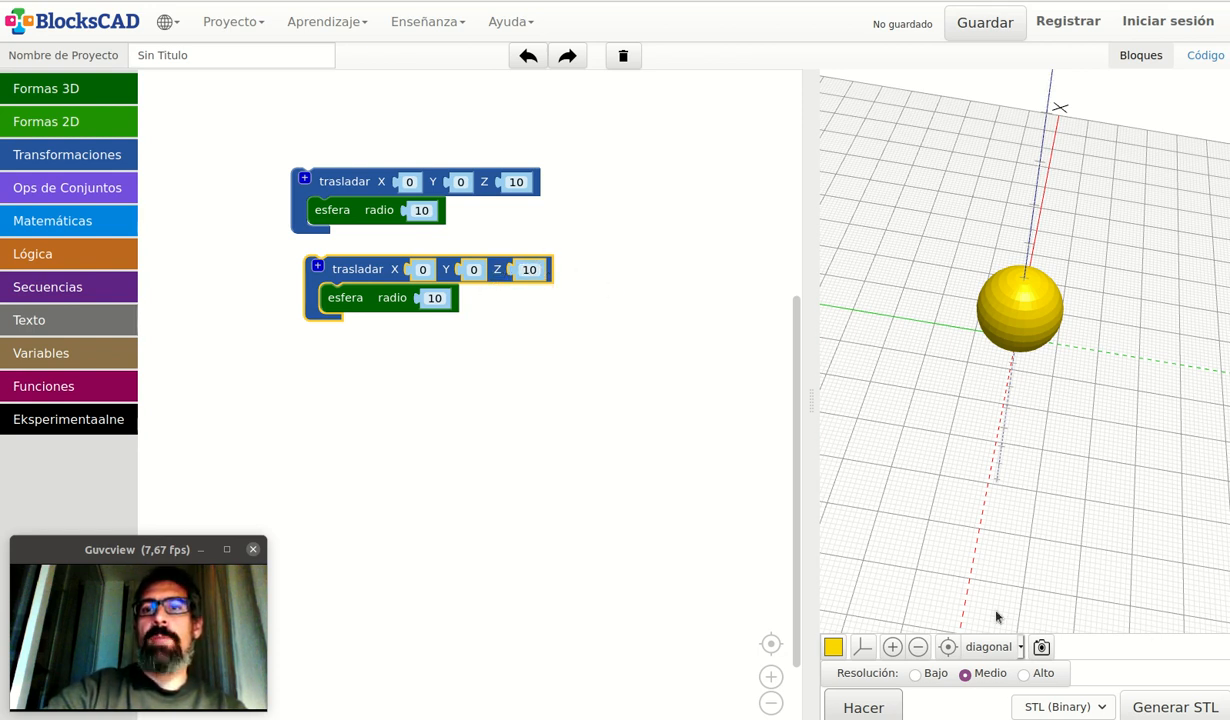
pyautogui.click(532, 269)
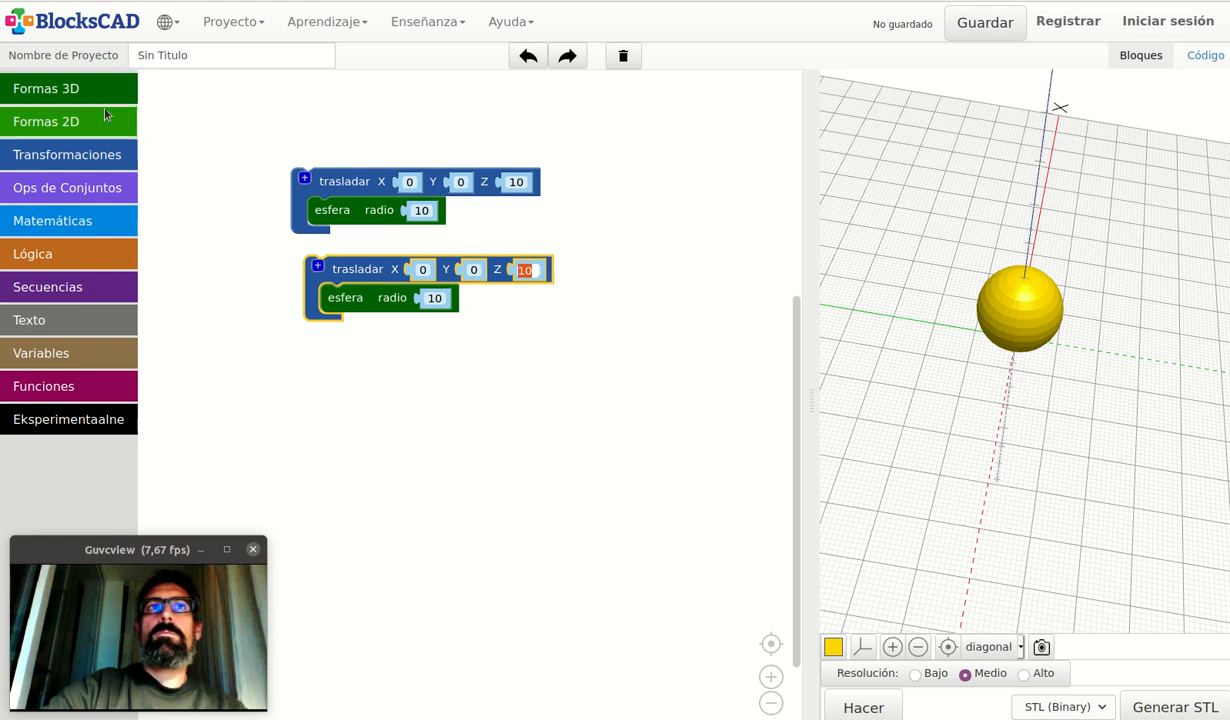
pyautogui.moveTo(350, 265); pyautogui.dragTo(40, 262)
# - Duplicate the esfera block inside trasladar and place the copy on its own below the trasladar block
pyautogui.rightClick(368, 212)
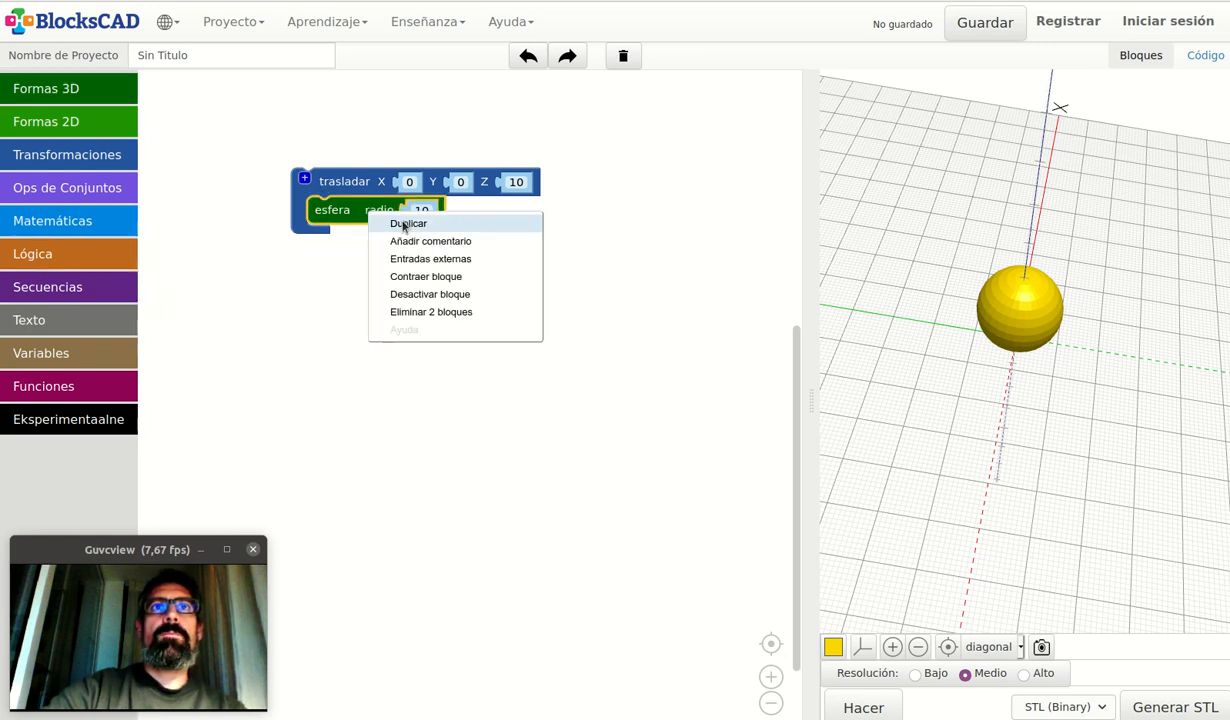
pyautogui.click(380, 223)
pyautogui.moveTo(379, 236); pyautogui.dragTo(373, 303)
# - Set the trasladar block's Z offset to 15, render both spheres and inspect how they overlap
pyautogui.click(516, 182)
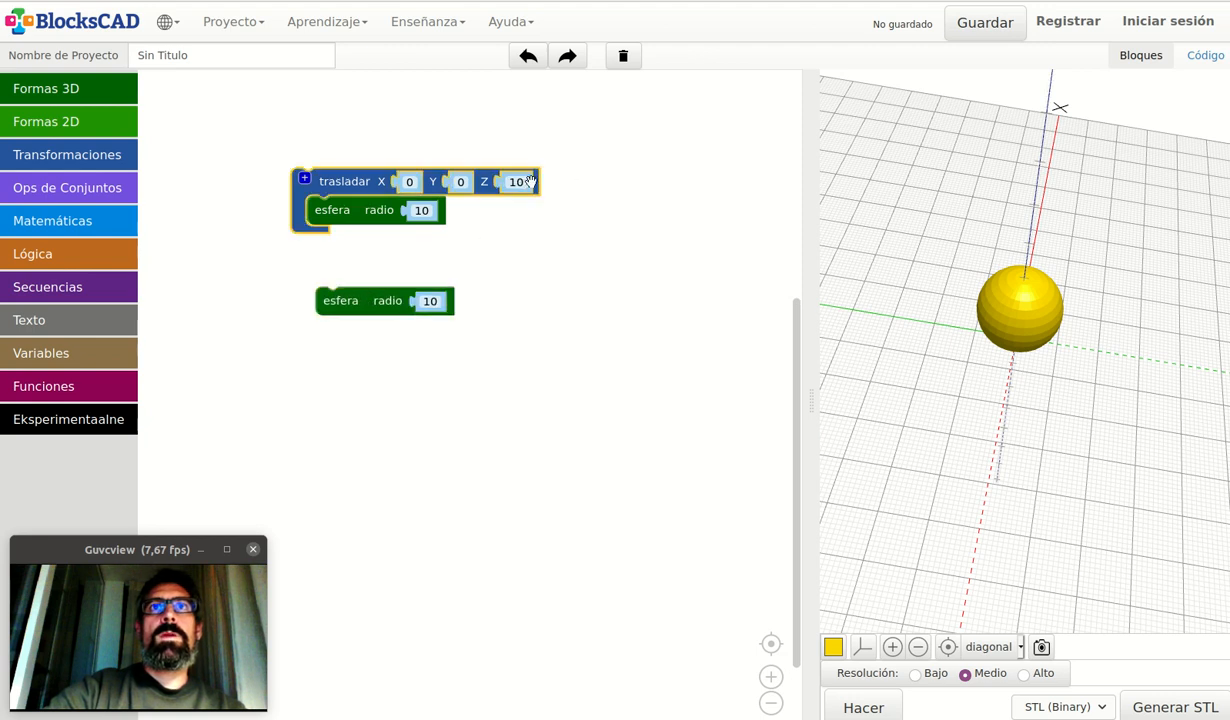
pyautogui.write('15')
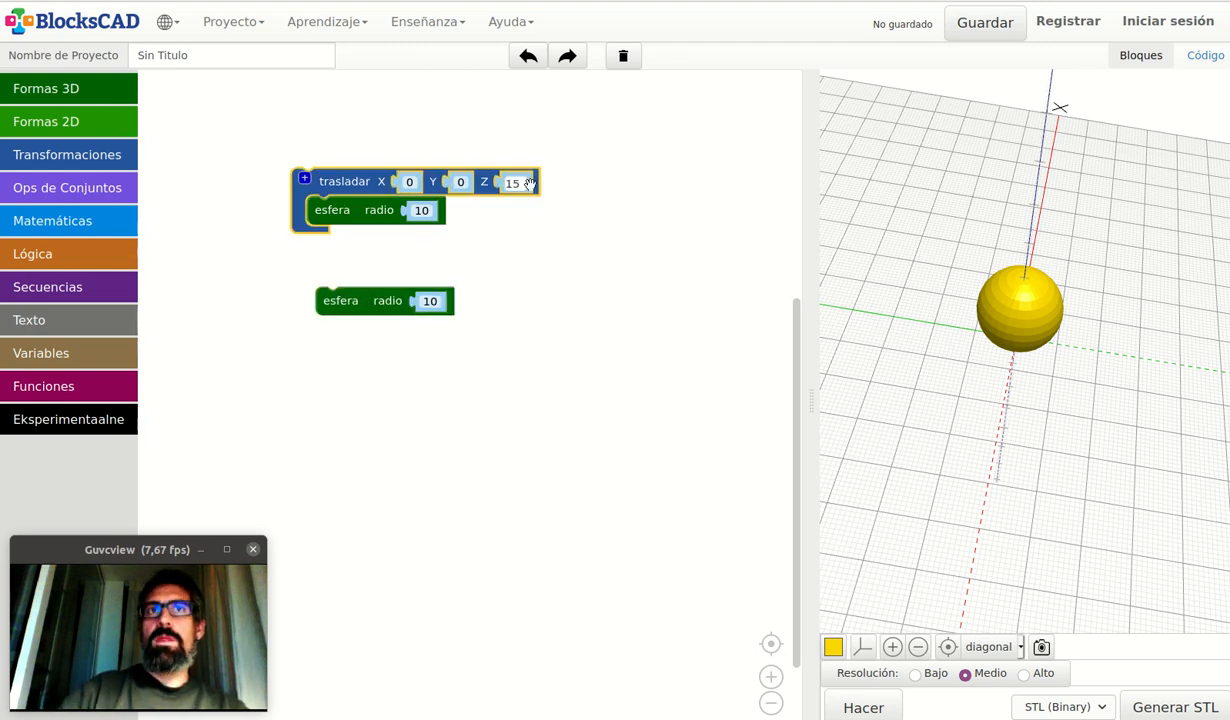
pyautogui.click(862, 707)
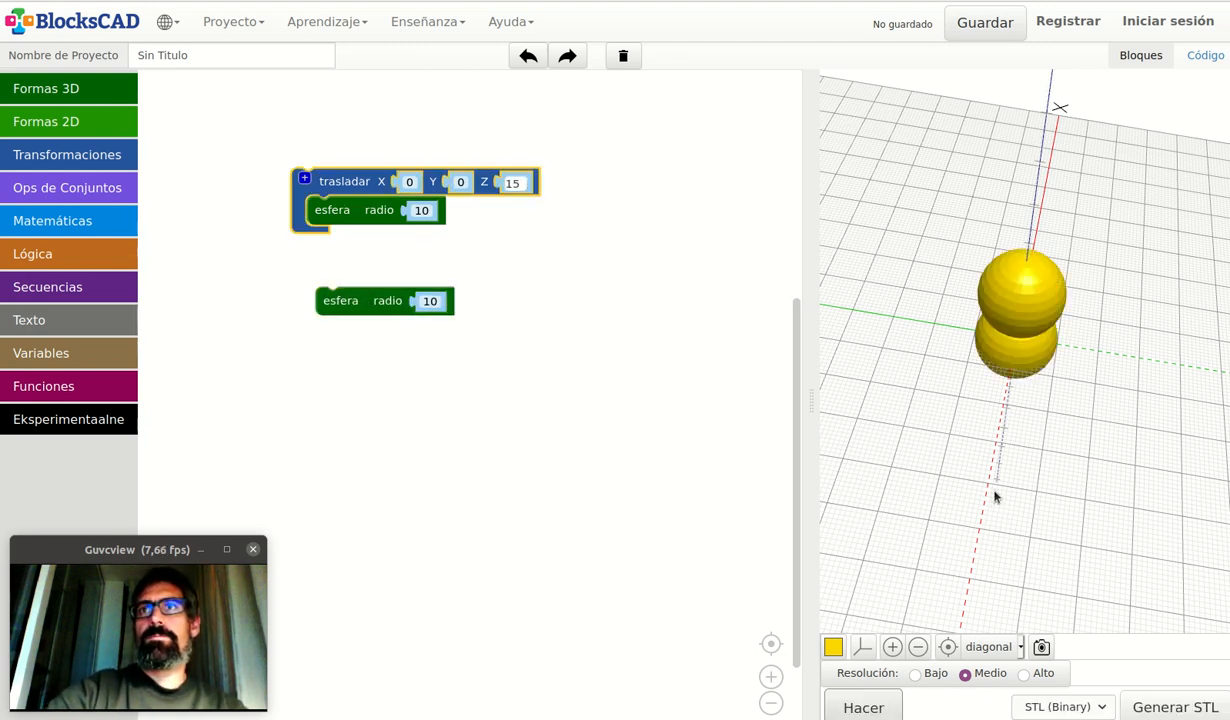
pyautogui.moveTo(997, 494); pyautogui.dragTo(946, 172)
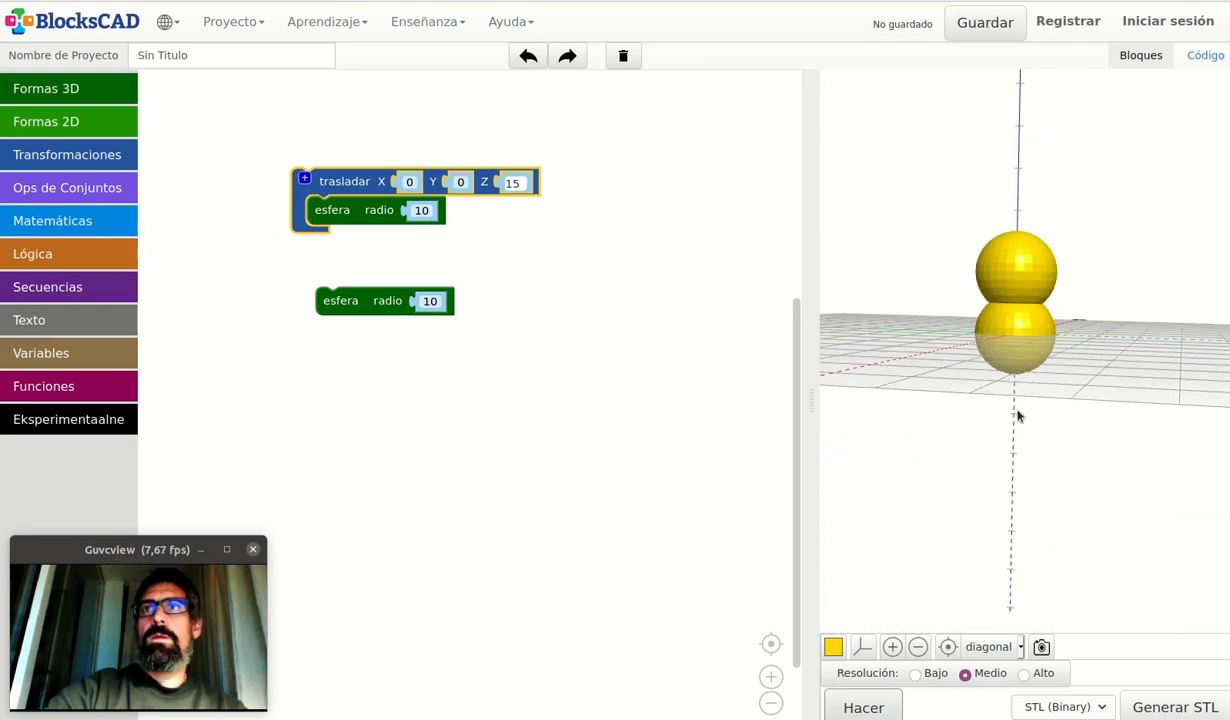
pyautogui.scroll(5, 998, 369)
pyautogui.moveTo(998, 369); pyautogui.dragTo(1157, 368)
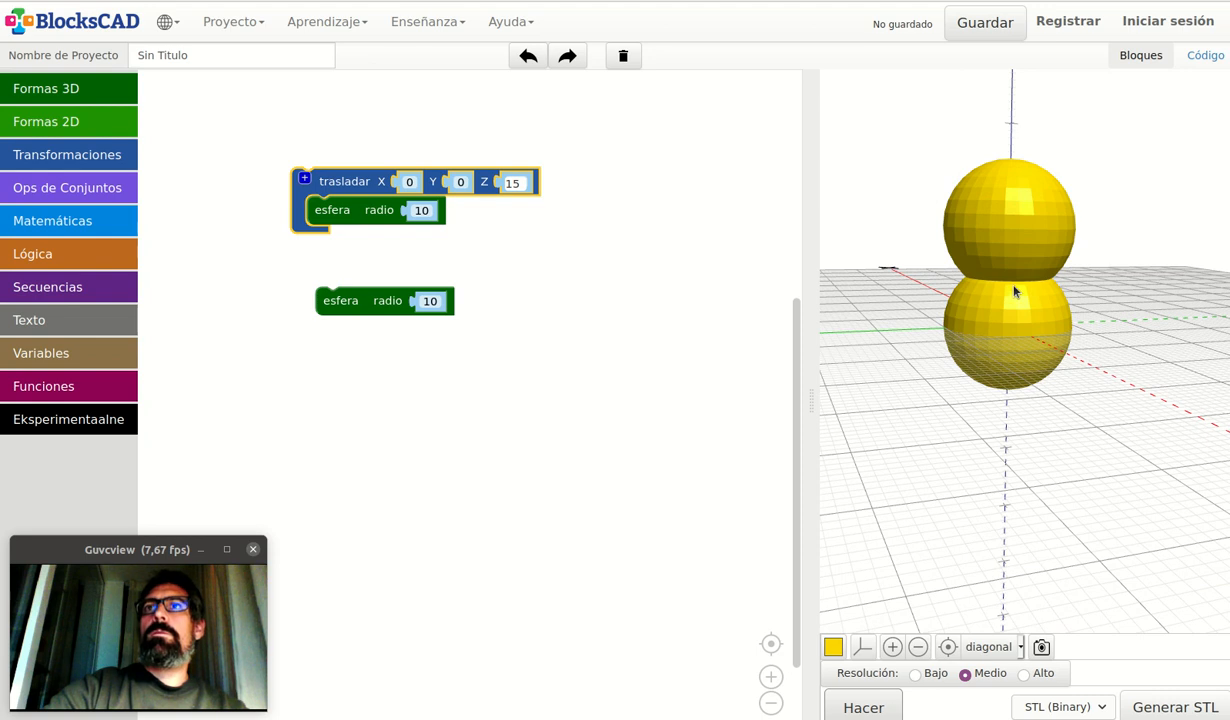
pyautogui.moveTo(1014, 291); pyautogui.dragTo(985, 310)
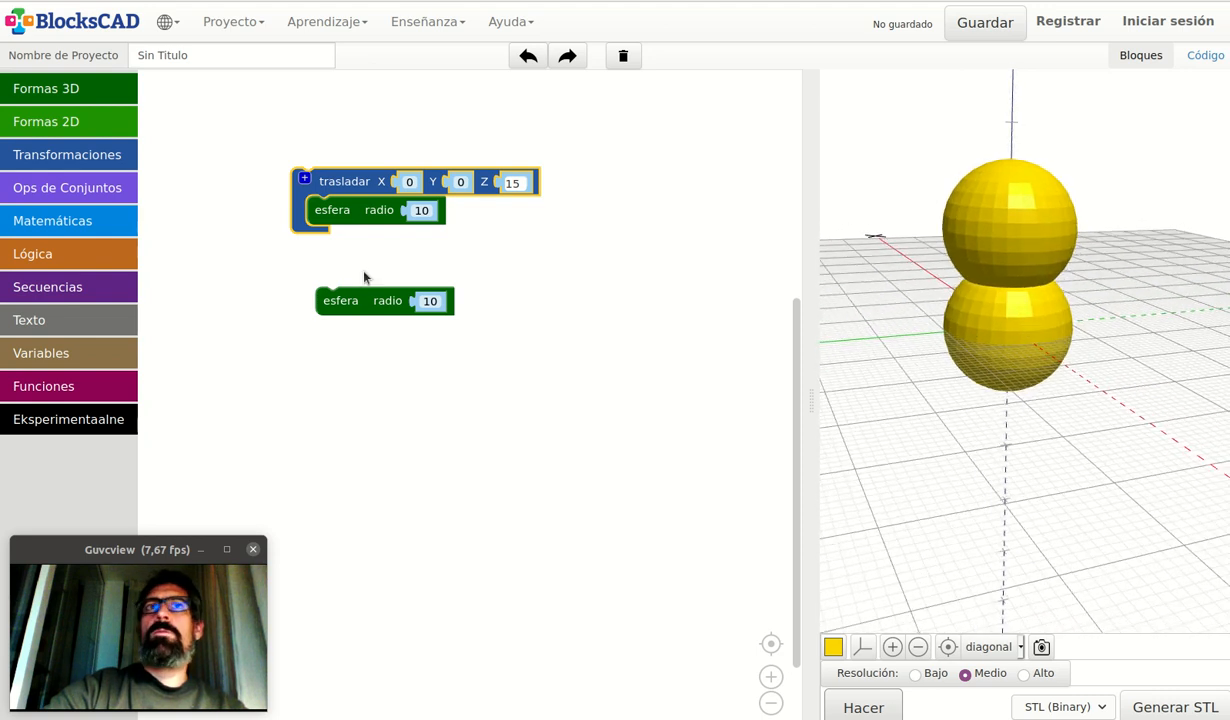
# - Duplicate the trasladar block with its sphere, set the copy's Z offset to 30 and render the stack of three spheres
pyautogui.rightClick(349, 182)
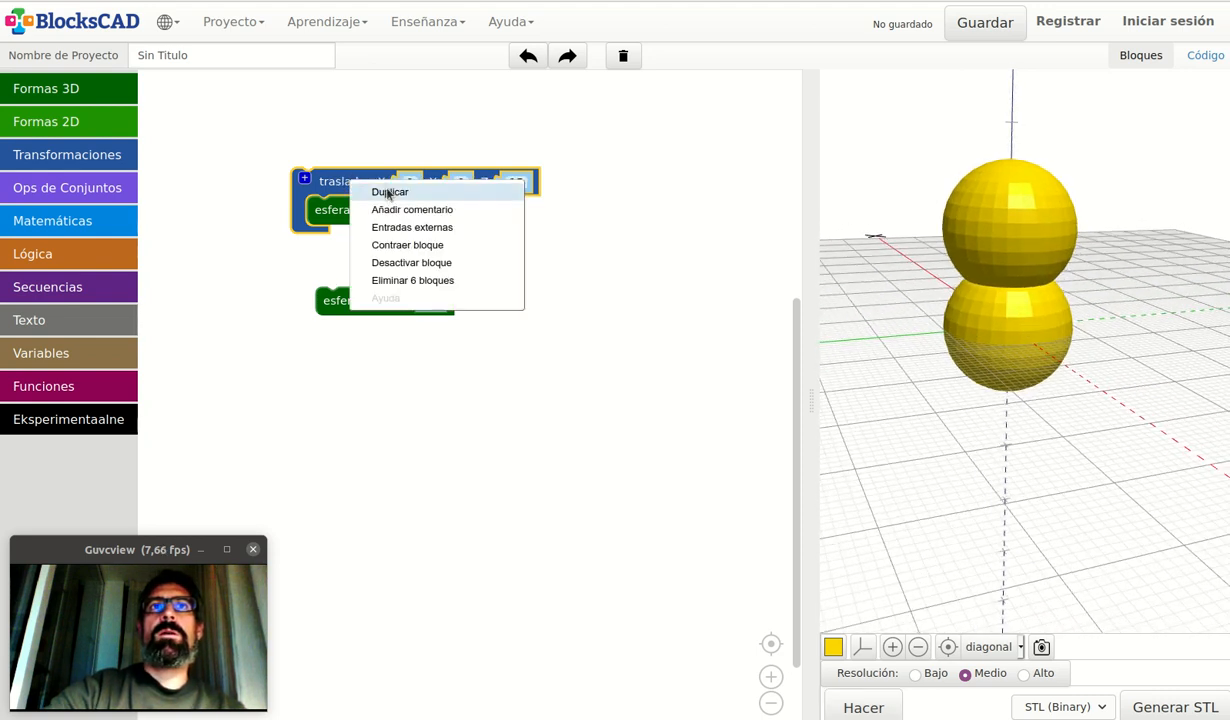
pyautogui.click(388, 192)
pyautogui.moveTo(359, 245); pyautogui.dragTo(324, 108)
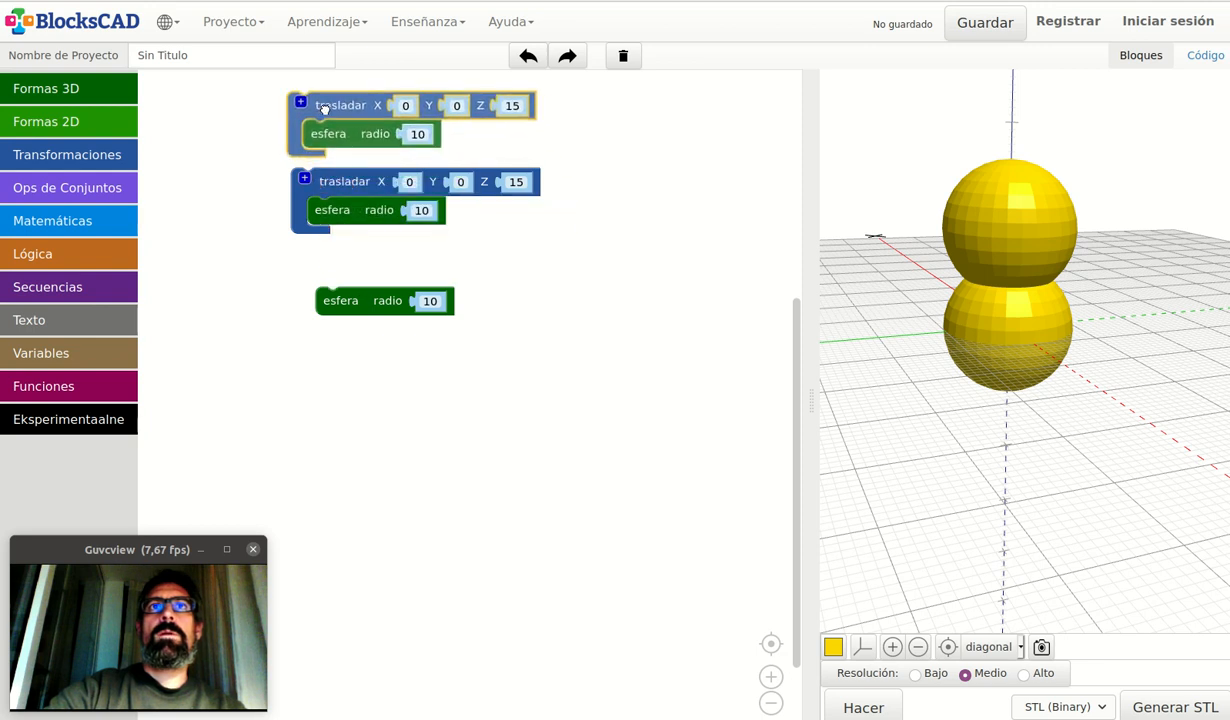
pyautogui.click(511, 105)
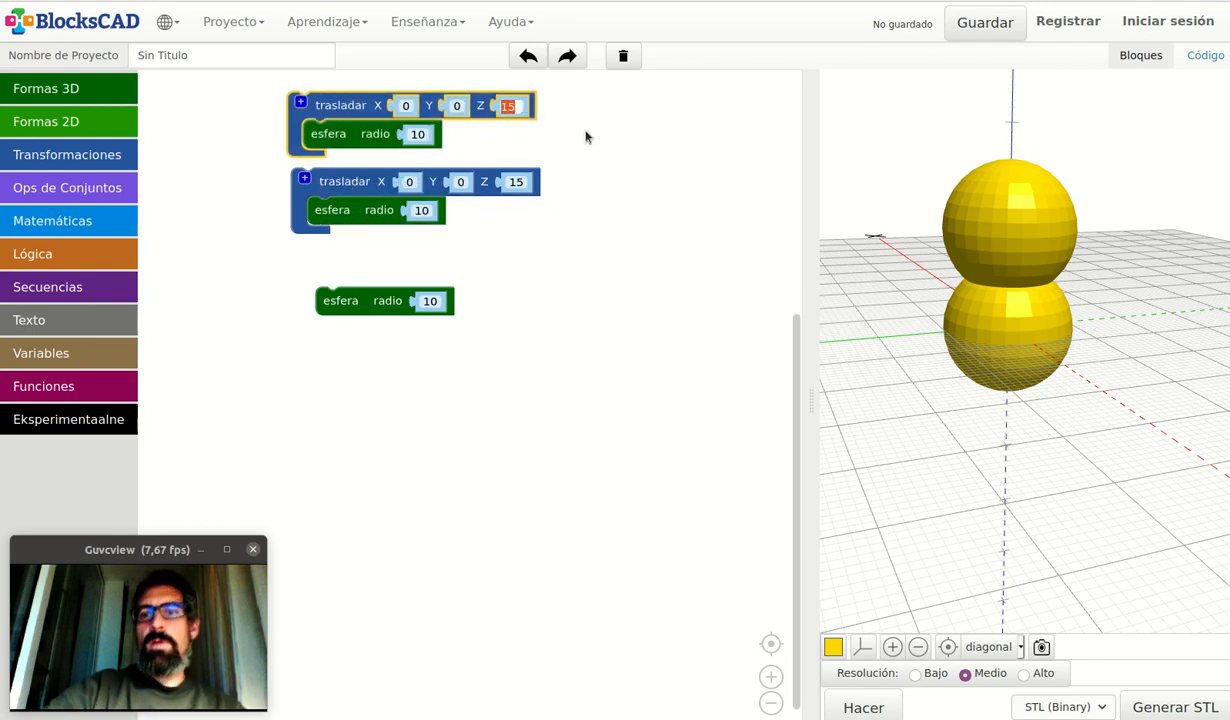
pyautogui.write('30')
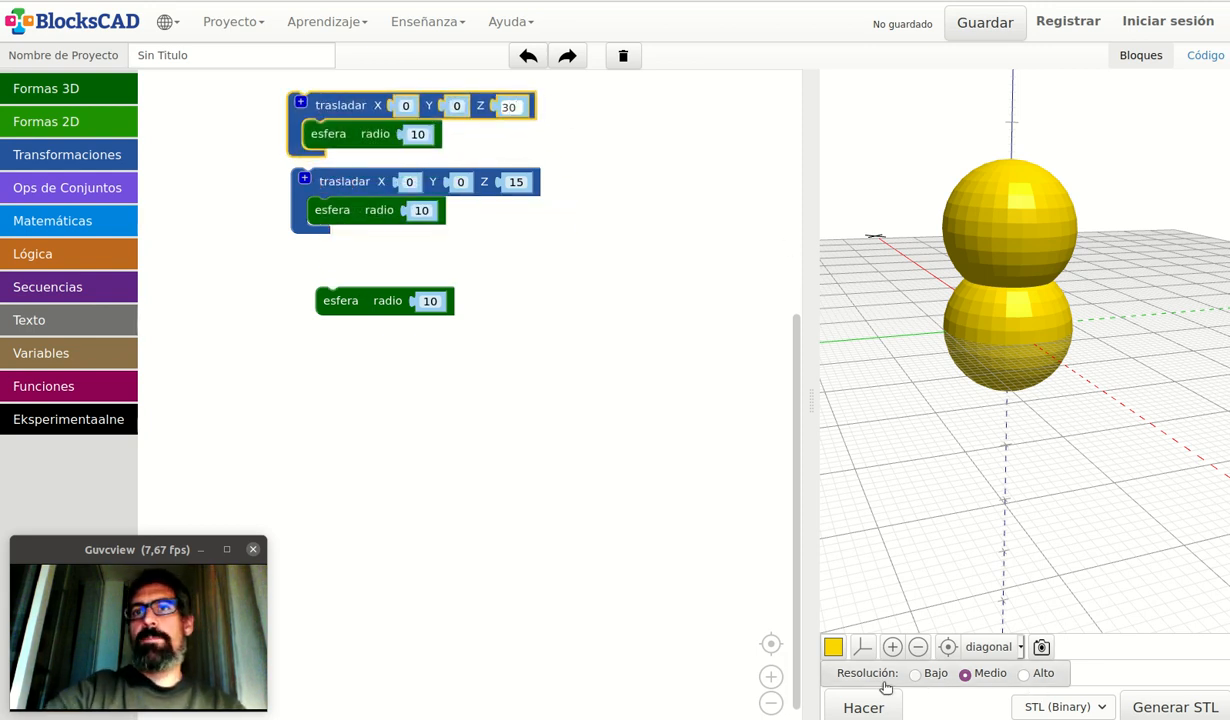
pyautogui.click(863, 706)
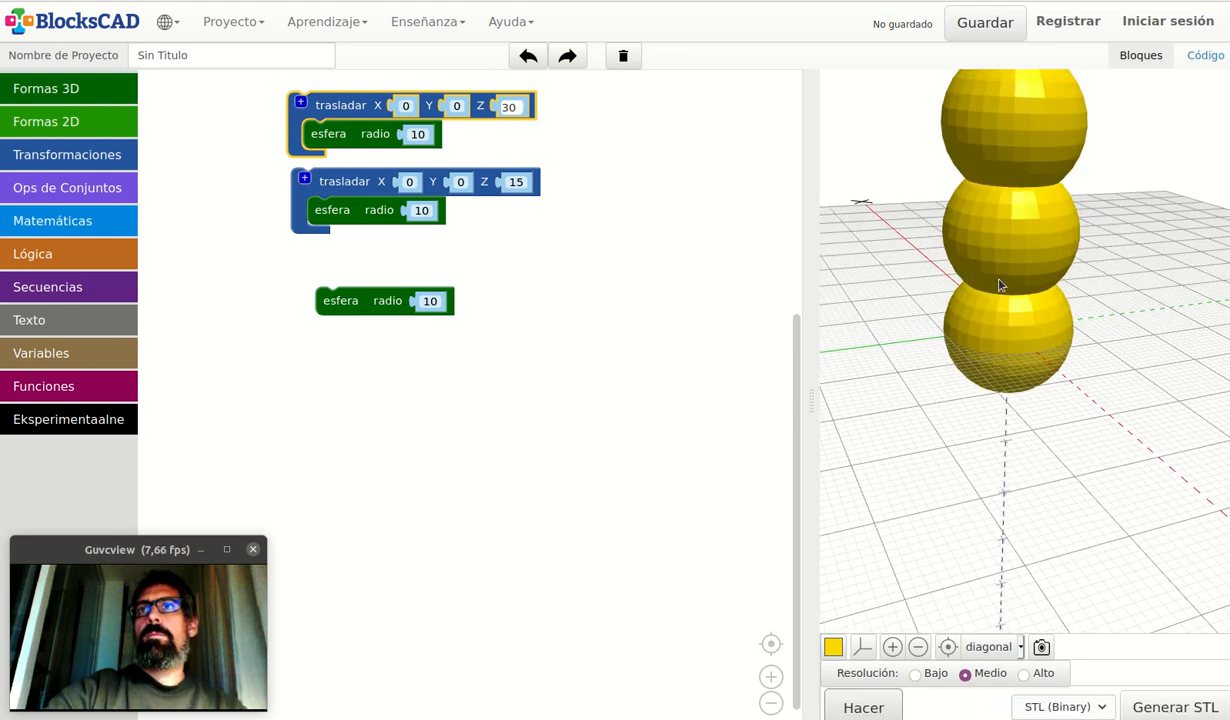
pyautogui.scroll(-8, 998, 285)
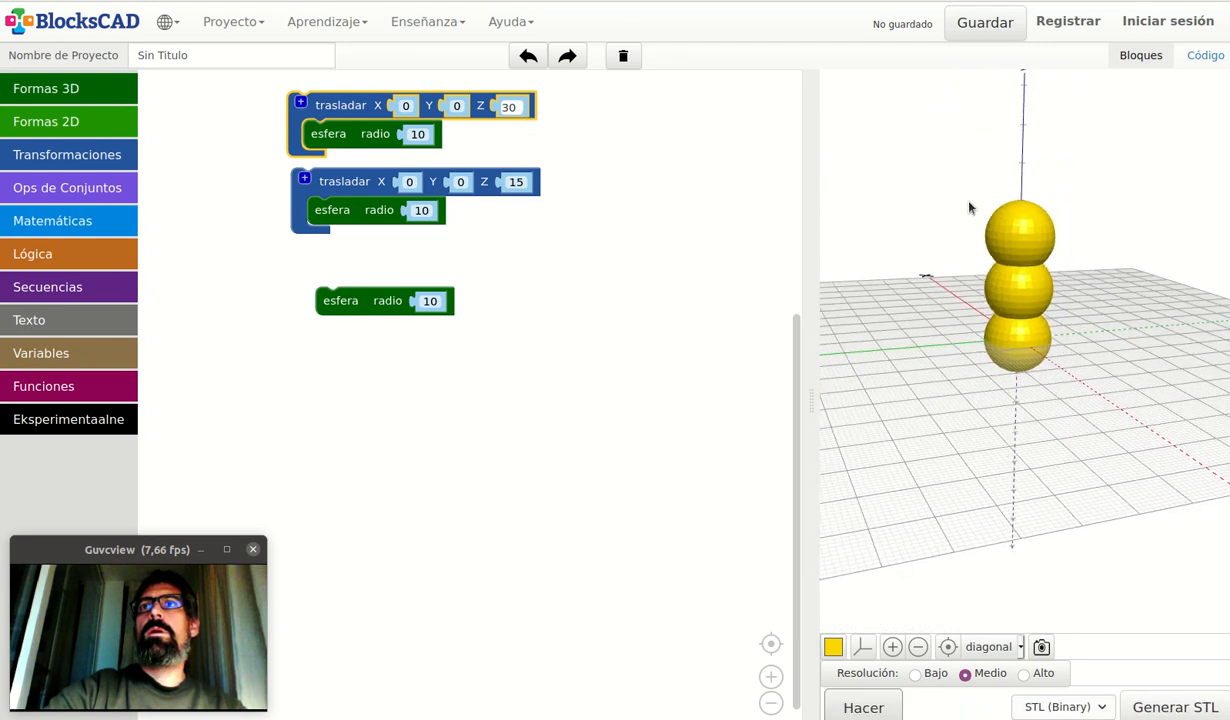
# - Space out the two trasladar blocks and wrap the one with Z offset 30 in a color block
pyautogui.moveTo(317, 181); pyautogui.dragTo(334, 216)
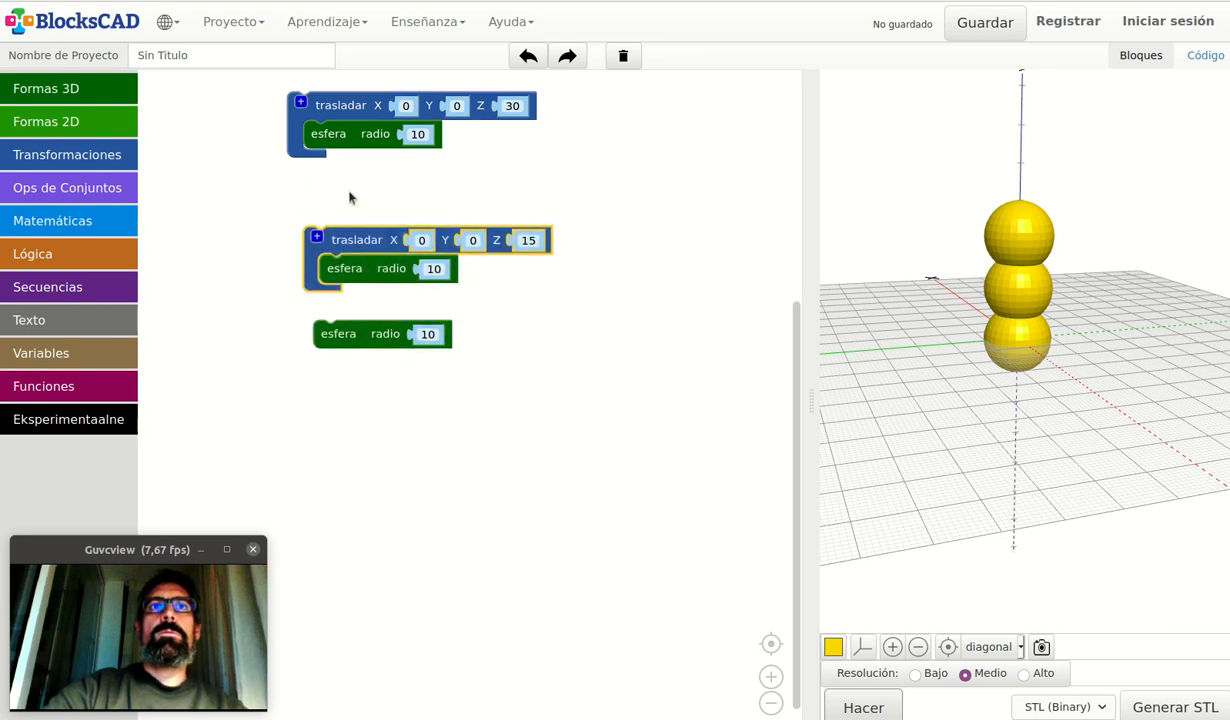
pyautogui.moveTo(330, 106); pyautogui.dragTo(334, 156)
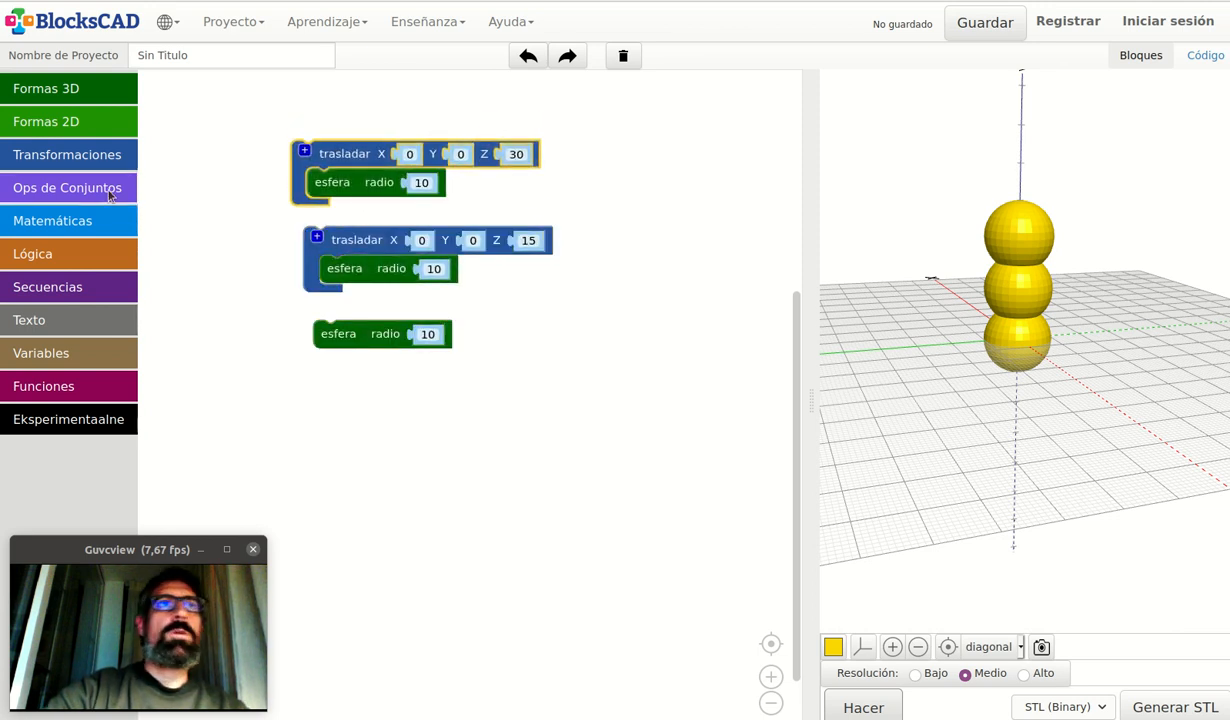
pyautogui.click(88, 160)
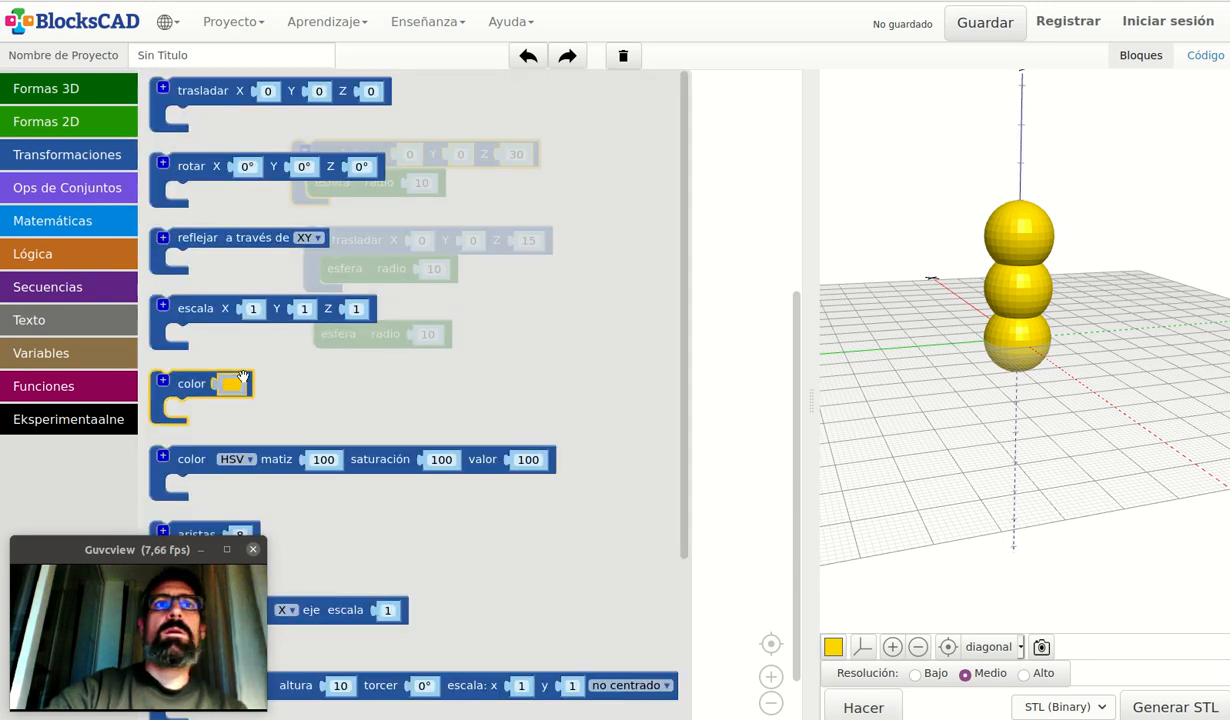
pyautogui.moveTo(185, 388); pyautogui.dragTo(317, 127)
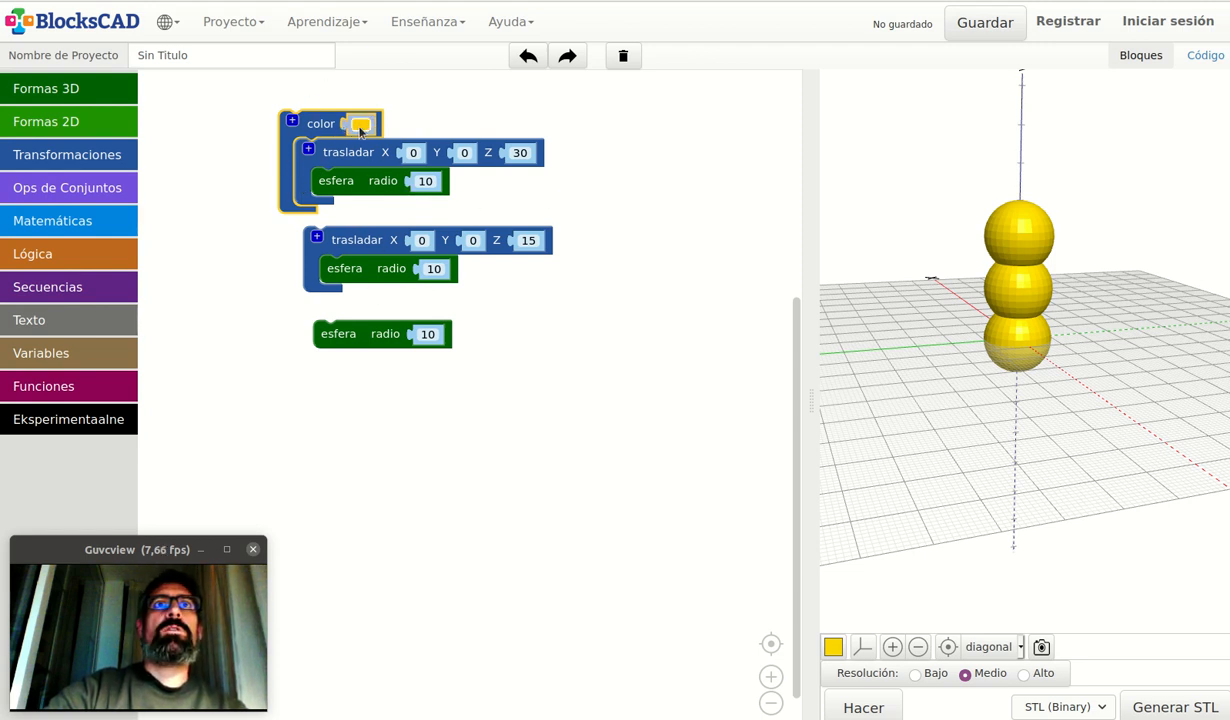
# - Set the color block to white and render the model
pyautogui.click(361, 128)
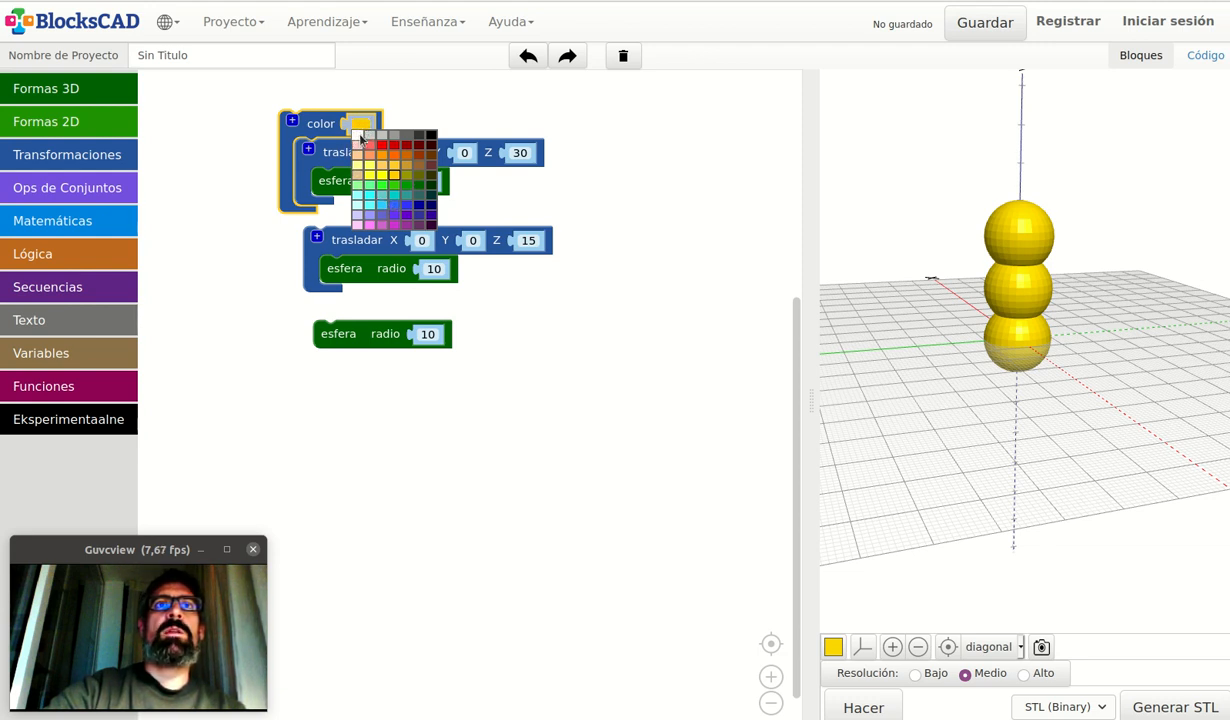
pyautogui.click(359, 136)
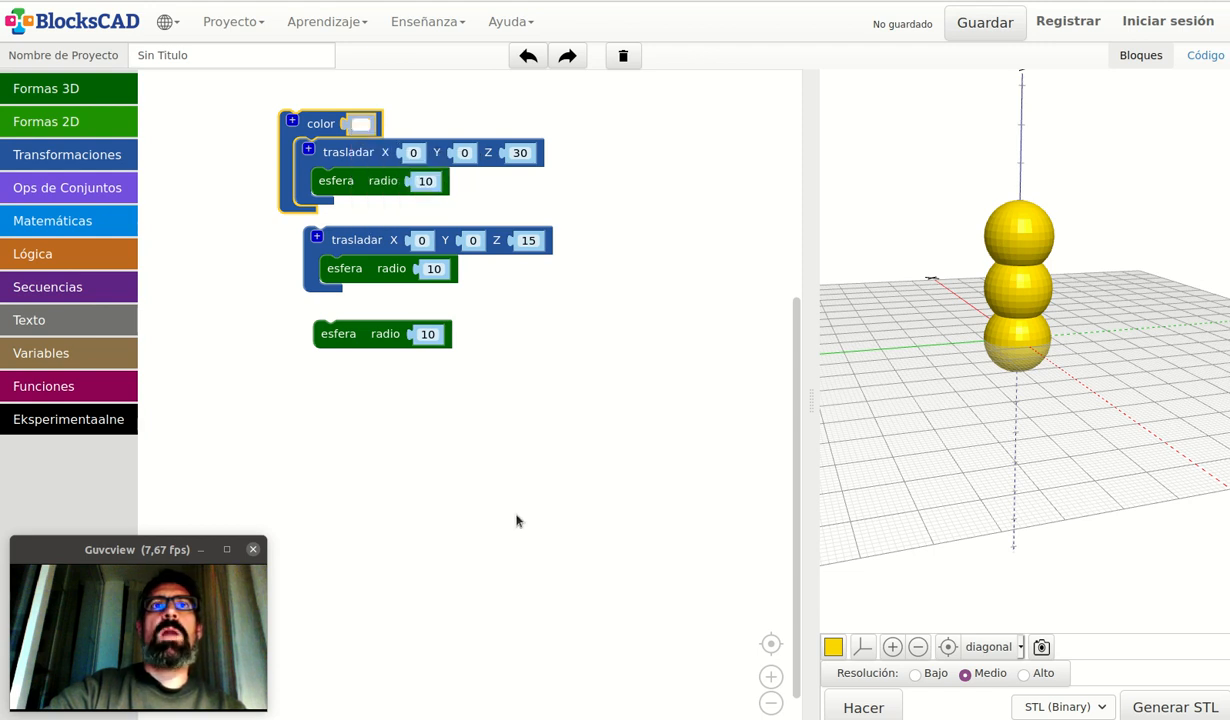
pyautogui.click(858, 707)
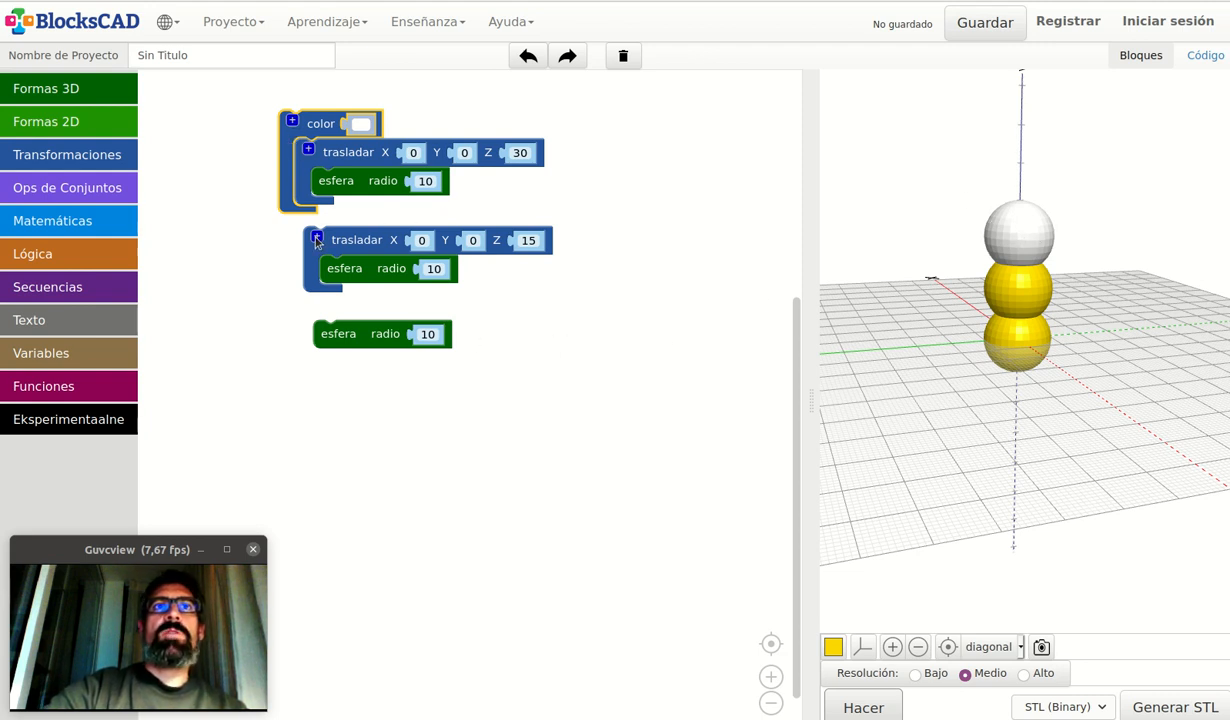
# - Add a second slot to the color block, insert the trasladar block with Z offset 15 and render
pyautogui.click(292, 120)
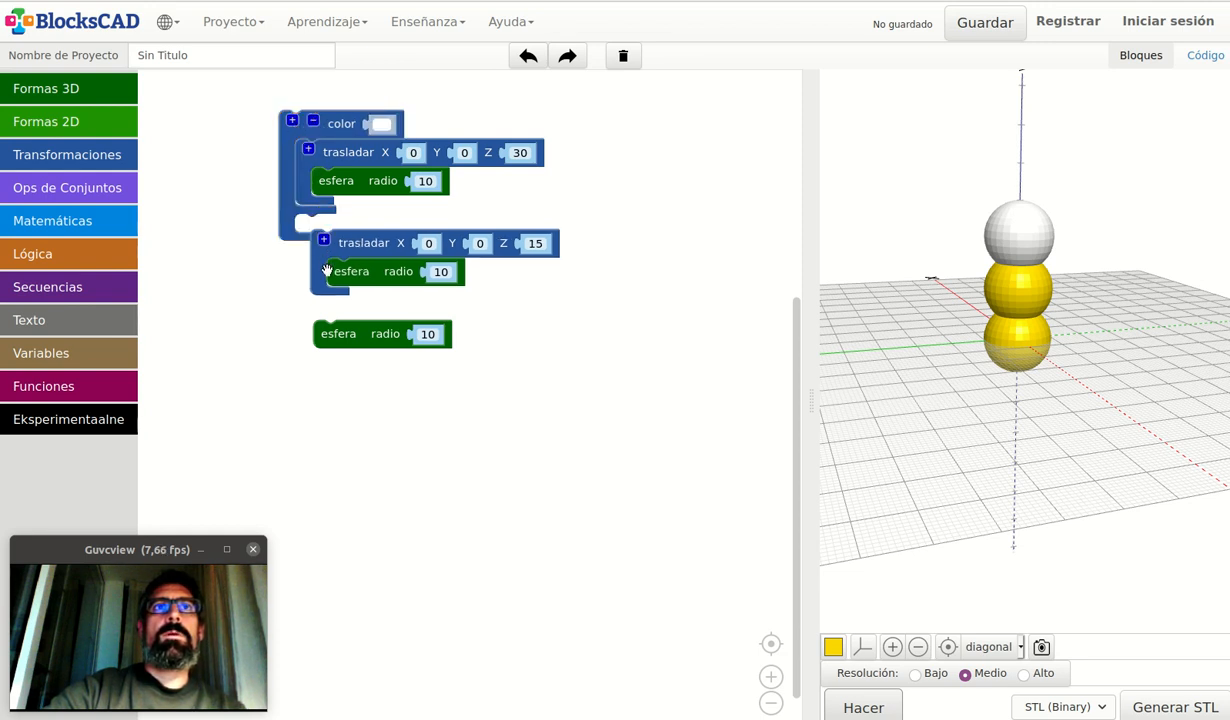
pyautogui.moveTo(315, 260); pyautogui.dragTo(338, 240)
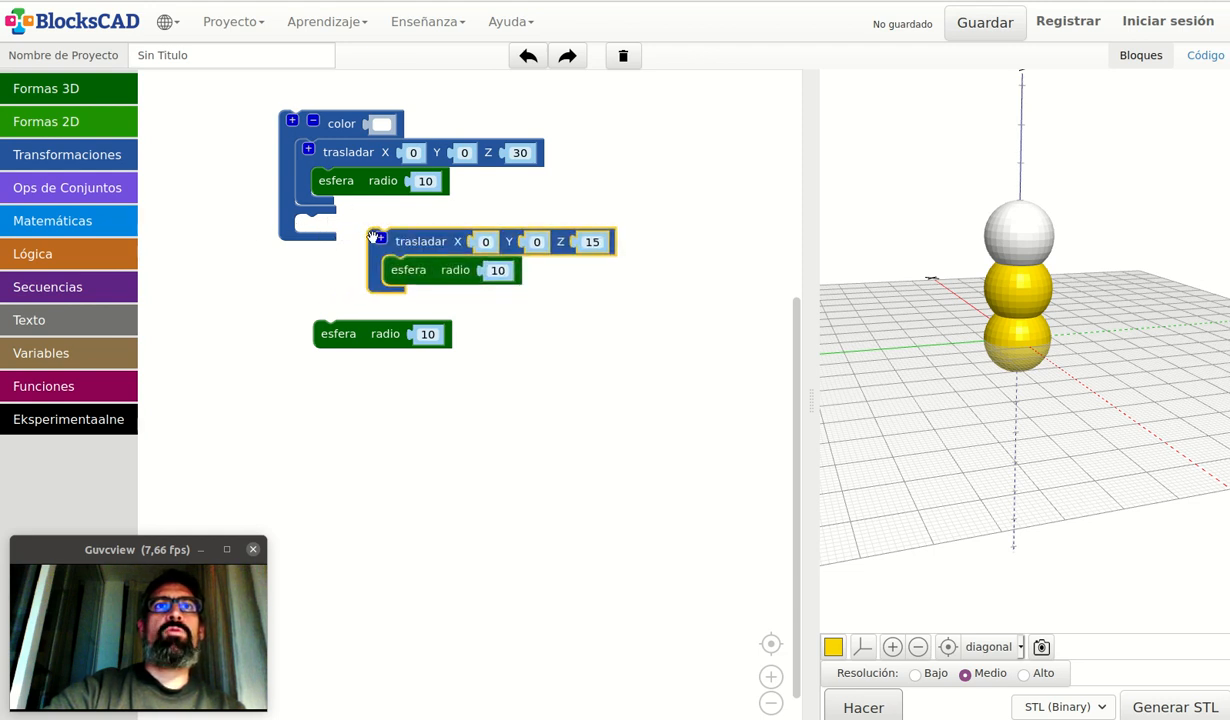
pyautogui.moveTo(420, 238); pyautogui.dragTo(350, 228)
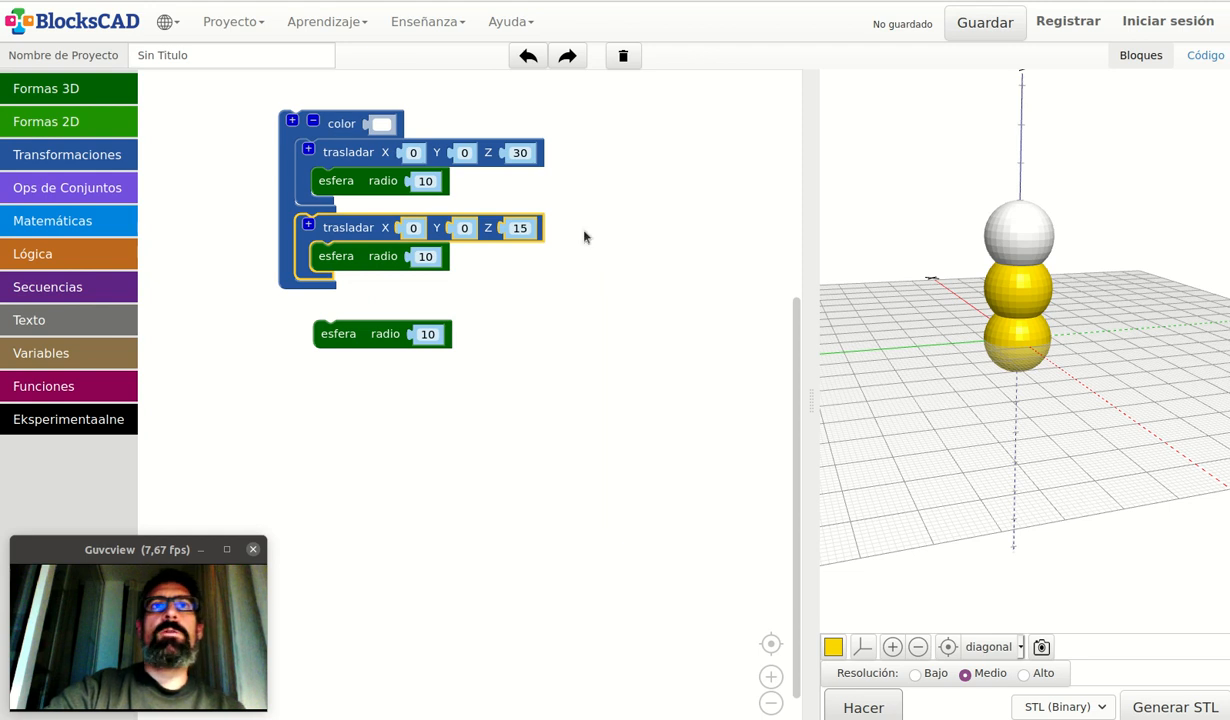
pyautogui.click(877, 707)
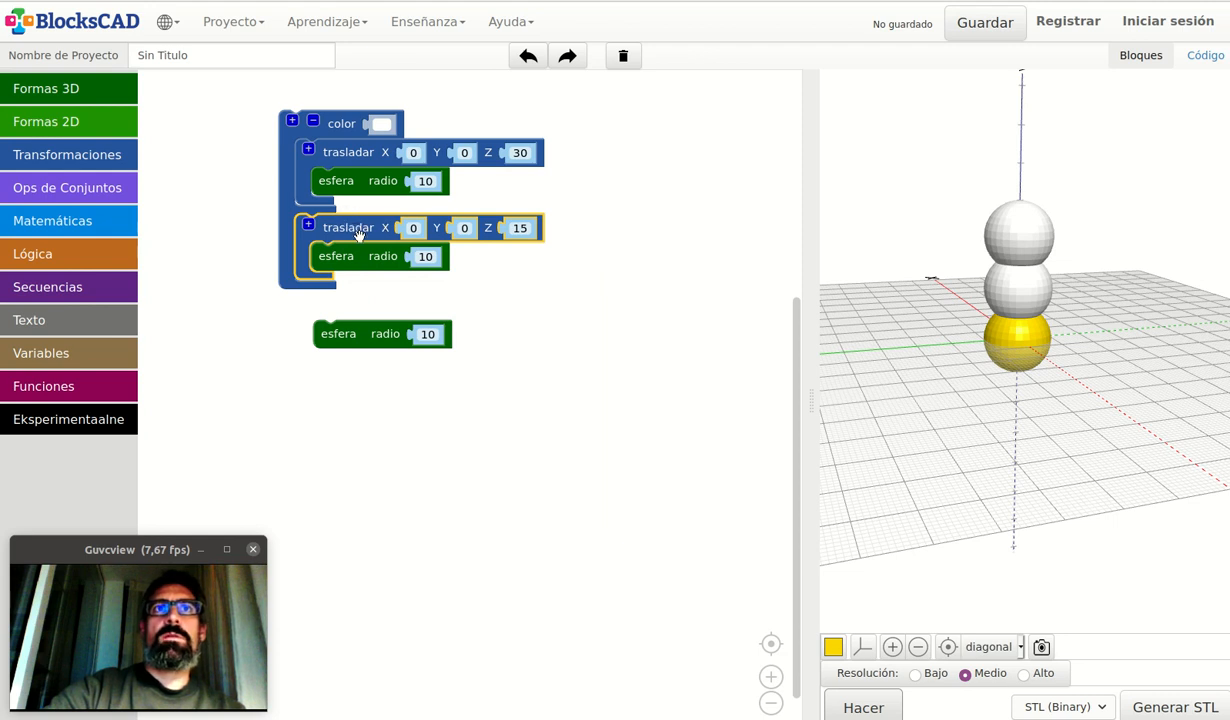
# - Add a third slot to the color block, insert the loose esfera block and render the fully white stack
pyautogui.click(293, 121)
pyautogui.moveTo(364, 337); pyautogui.dragTo(350, 308)
pyautogui.click(866, 707)
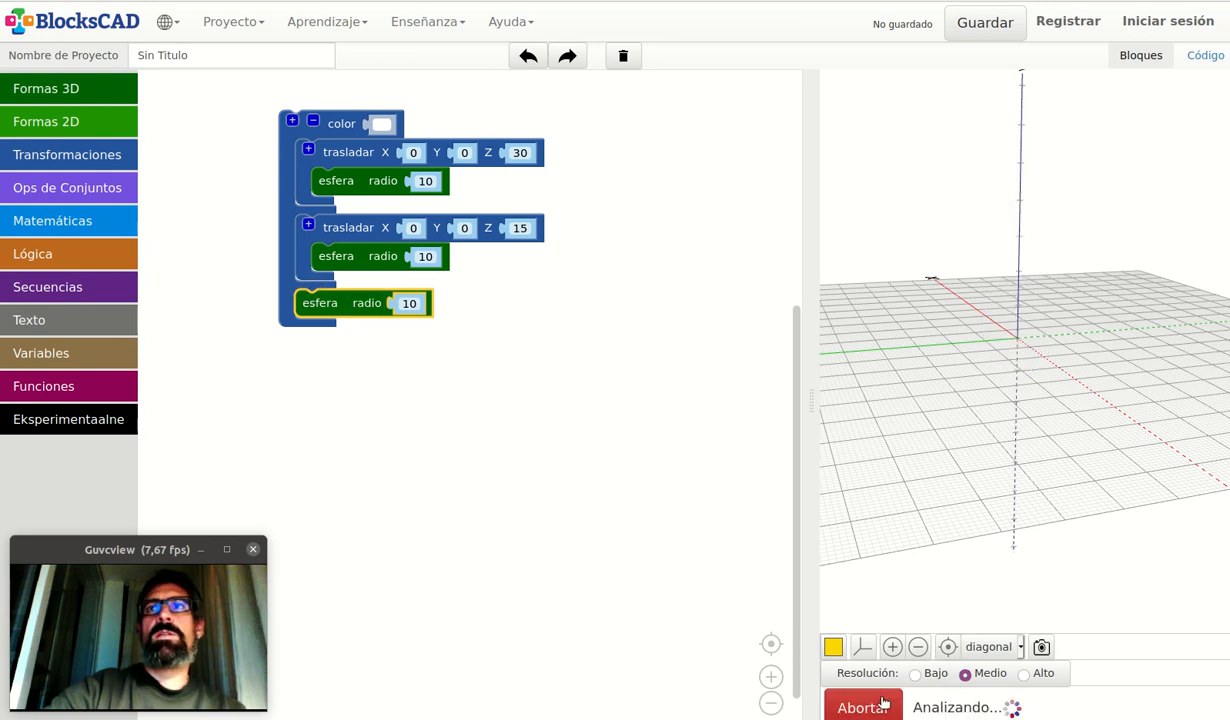
pyautogui.moveTo(1000, 440); pyautogui.dragTo(1020, 352)
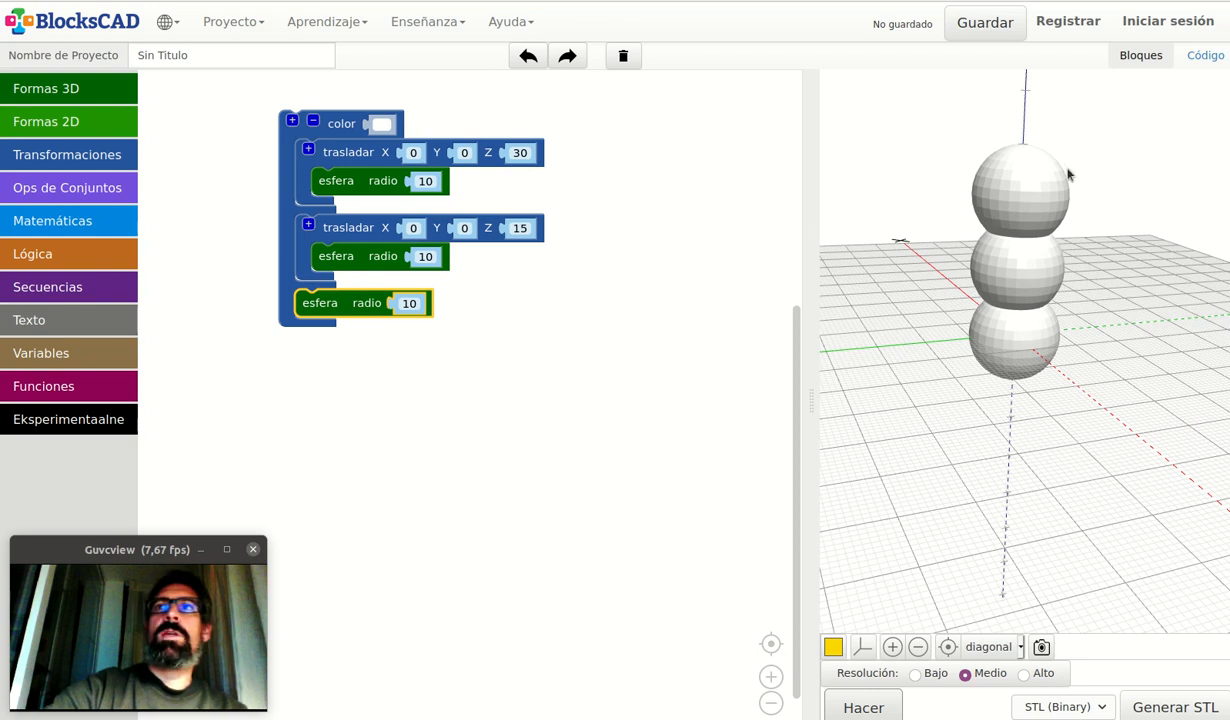
pyautogui.moveTo(1068, 175); pyautogui.dragTo(938, 289)
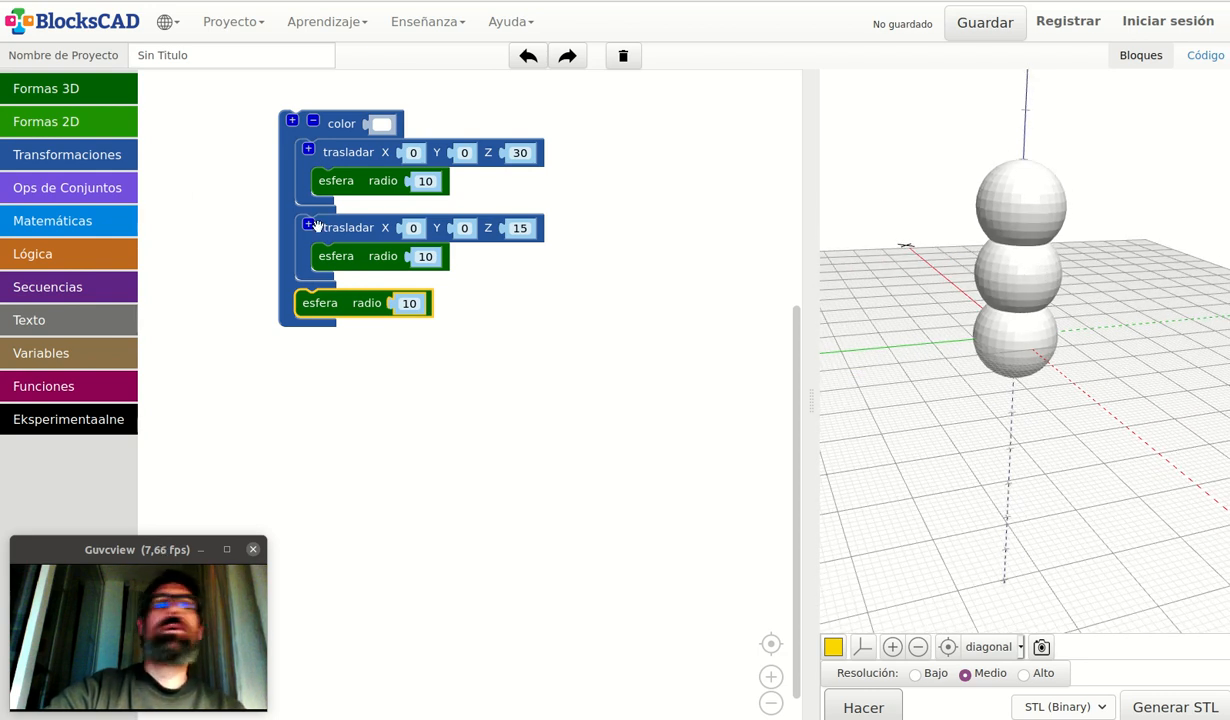
# - Add a cilindro block below the color block, set its radius to 7 and height to 2, and render the model
pyautogui.click(76, 96)
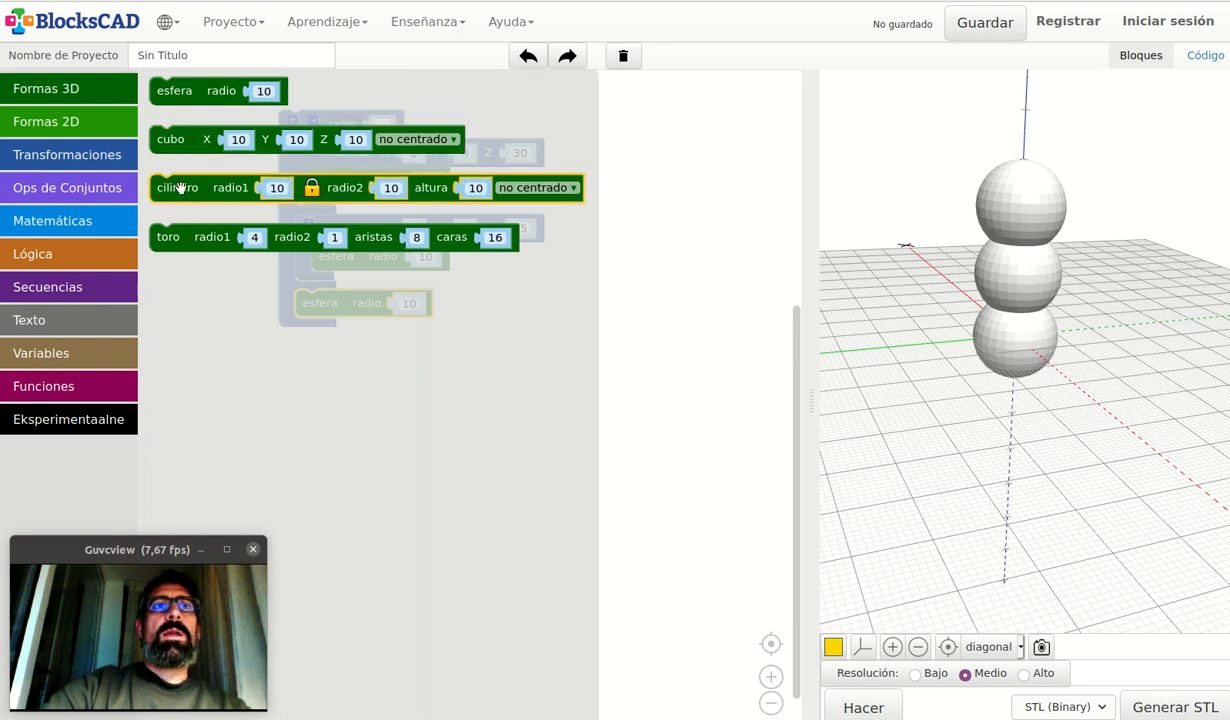
pyautogui.moveTo(180, 188); pyautogui.dragTo(290, 417)
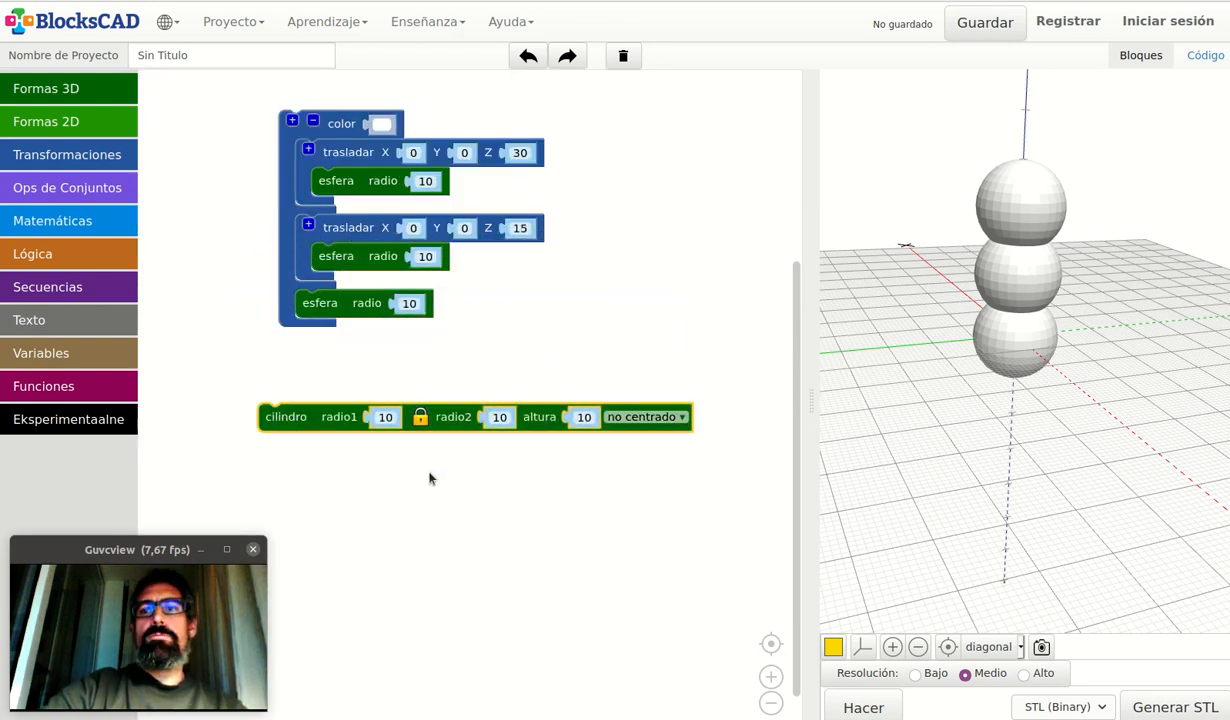
pyautogui.click(391, 416)
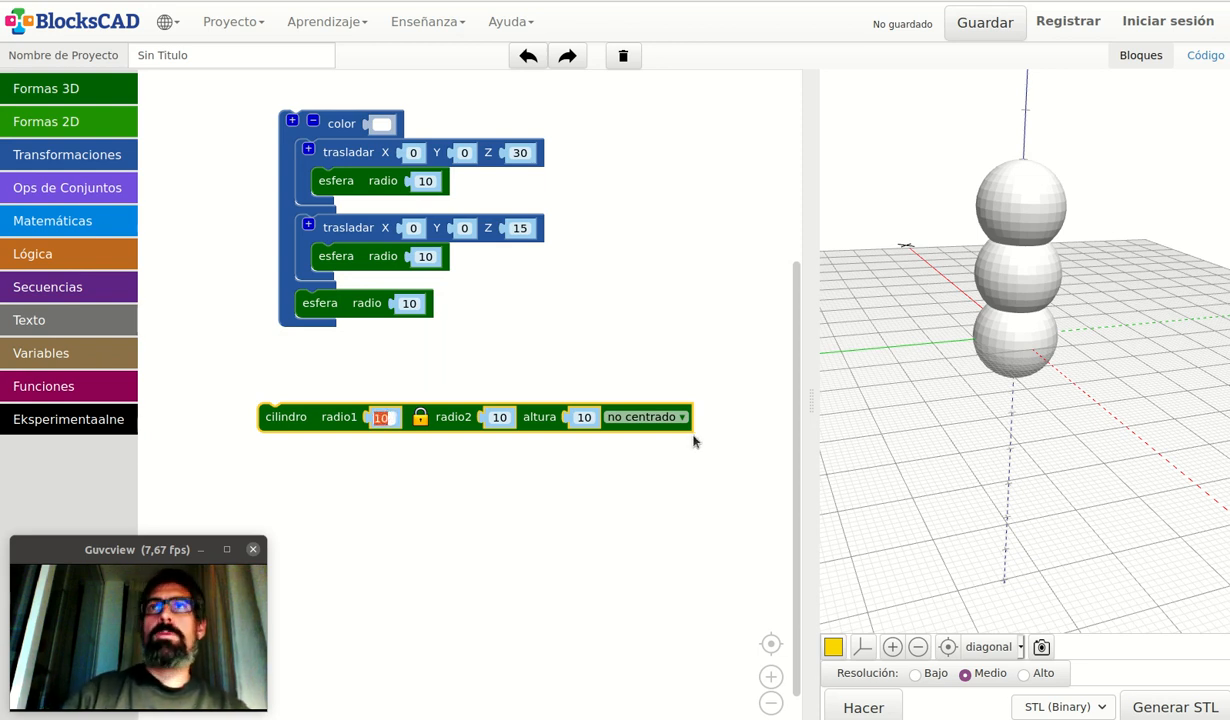
pyautogui.write('7')
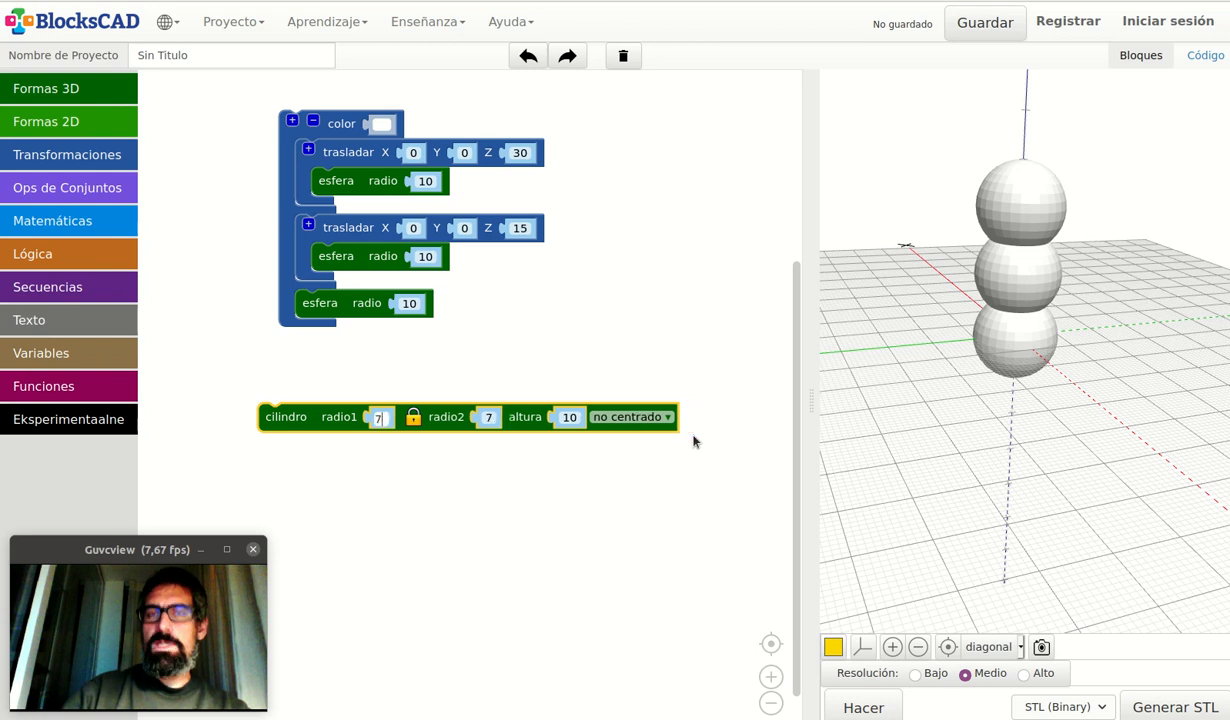
pyautogui.click(569, 418)
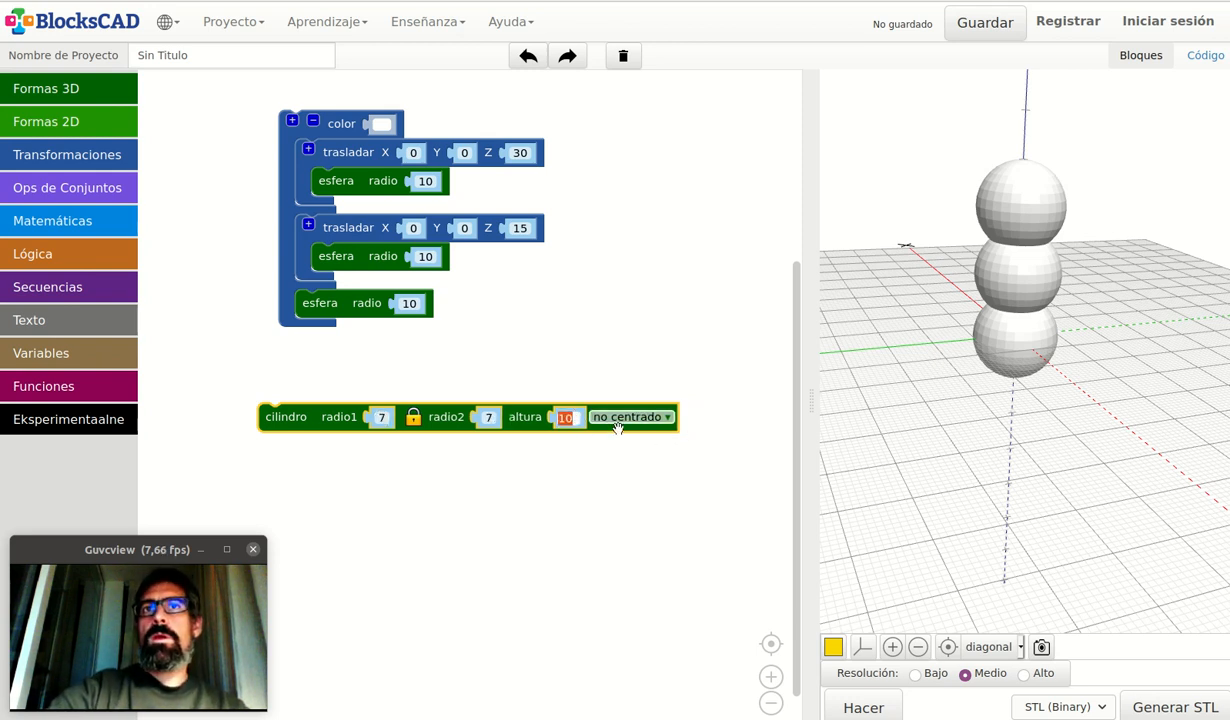
pyautogui.write('2')
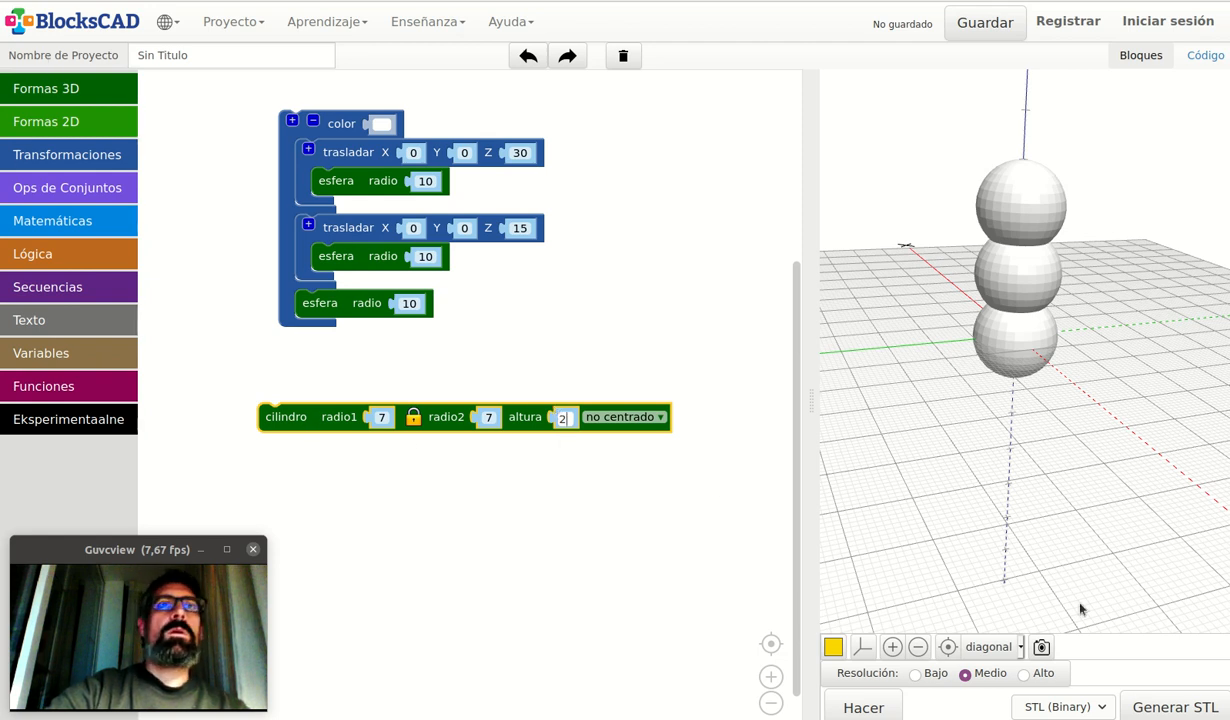
pyautogui.click(868, 707)
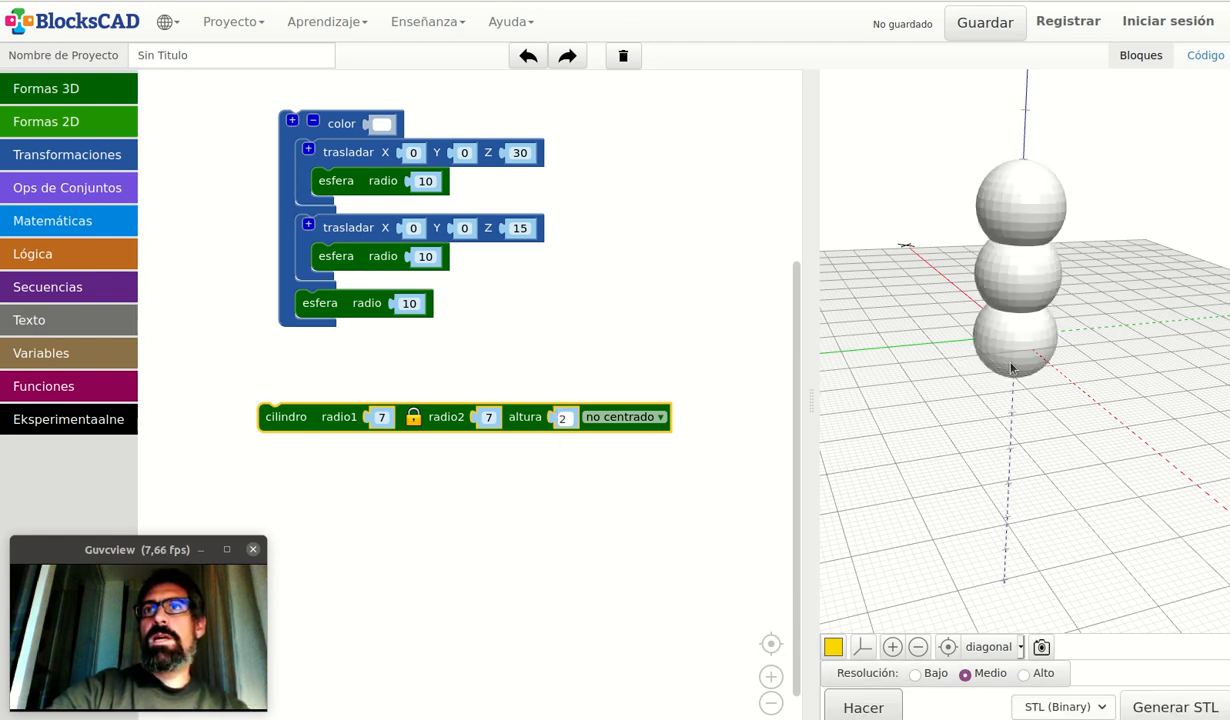
pyautogui.moveTo(1012, 368)
pyautogui.mouseDown()
pyautogui.moveTo(1008, 343)
pyautogui.moveTo(983, 352)
pyautogui.moveTo(1008, 434)
pyautogui.moveTo(986, 318)
pyautogui.moveTo(1005, 351)
pyautogui.mouseUp()
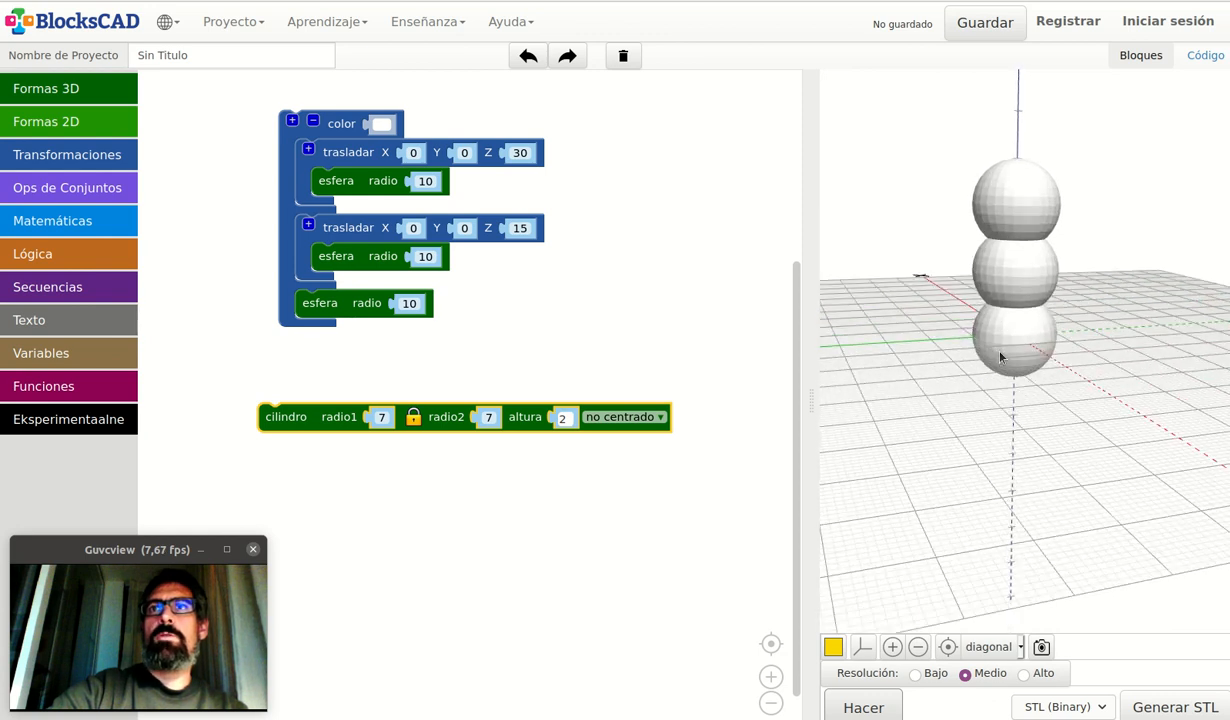
# - Wrap the cilindro block in a trasladar block, set its Z offset to 45 and render
pyautogui.click(104, 157)
pyautogui.click(163, 97)
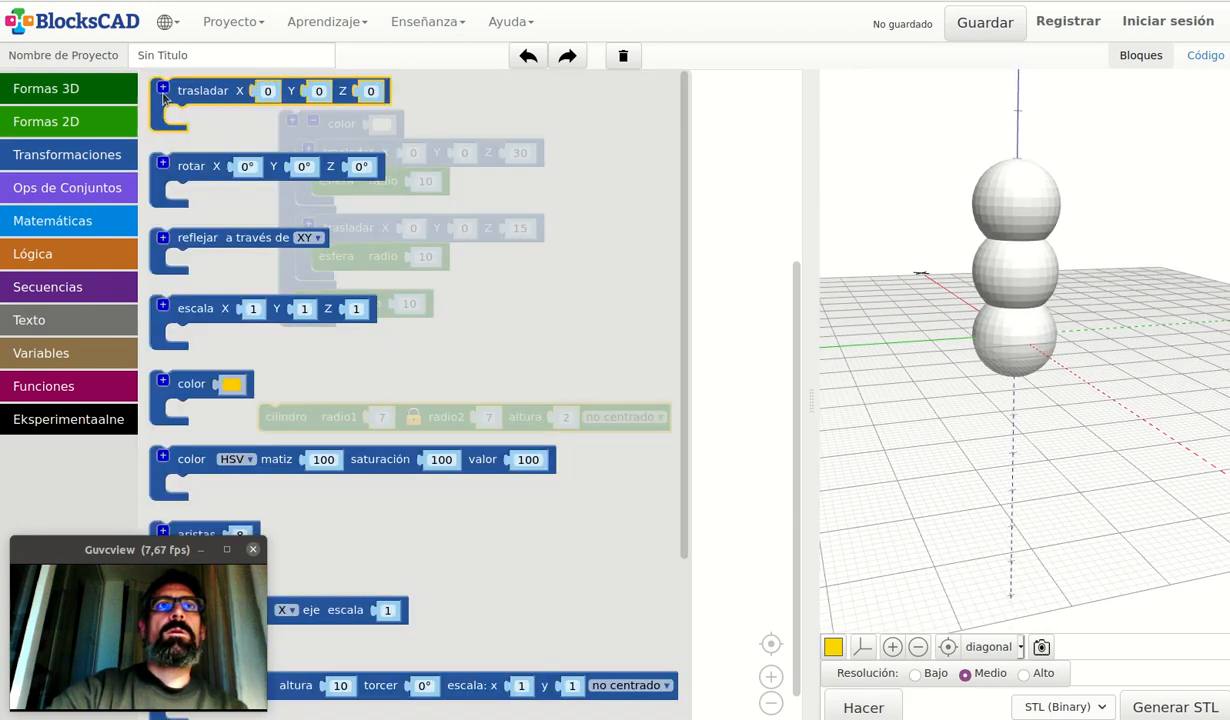
pyautogui.moveTo(210, 88)
pyautogui.mouseDown()
pyautogui.moveTo(304, 378)
pyautogui.moveTo(293, 385)
pyautogui.moveTo(303, 381)
pyautogui.mouseUp()
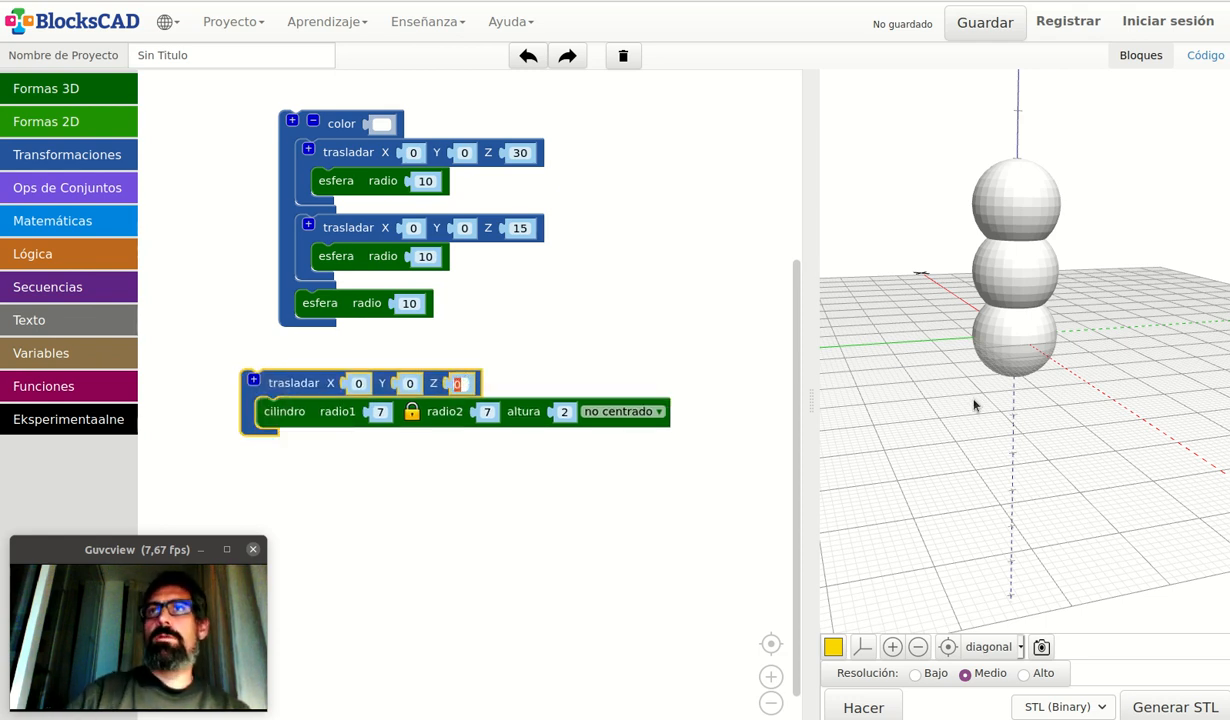
pyautogui.write('5')
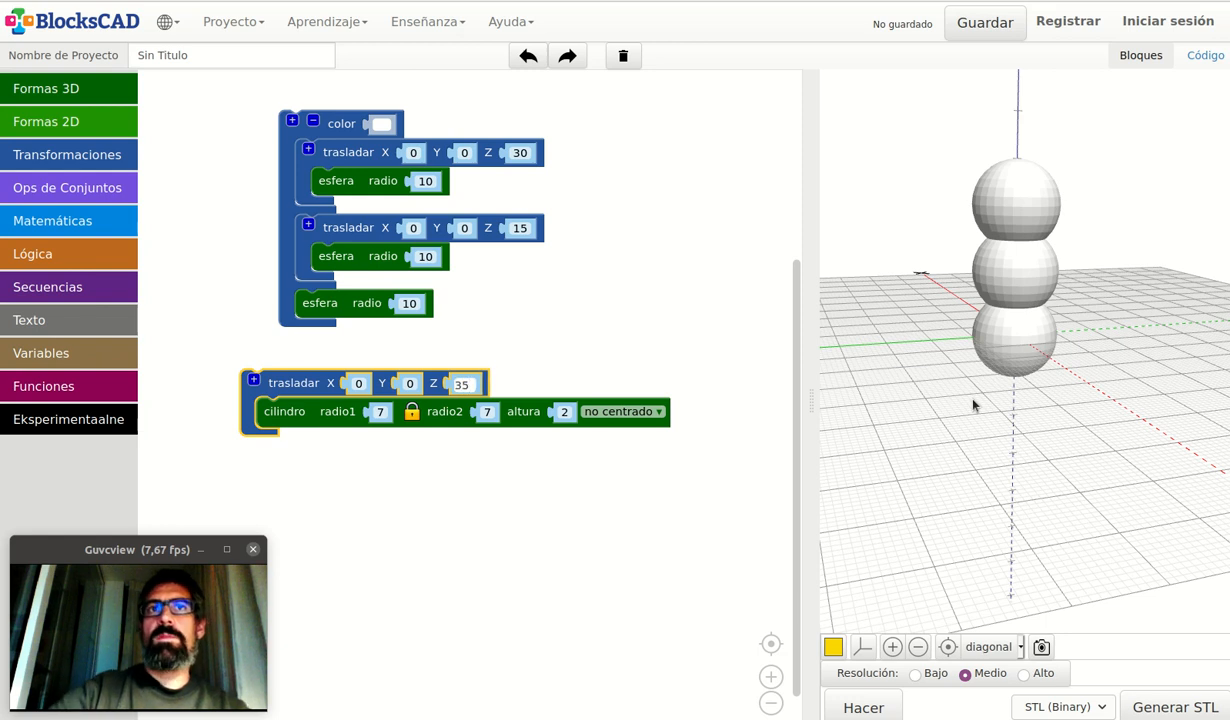
pyautogui.click(873, 703)
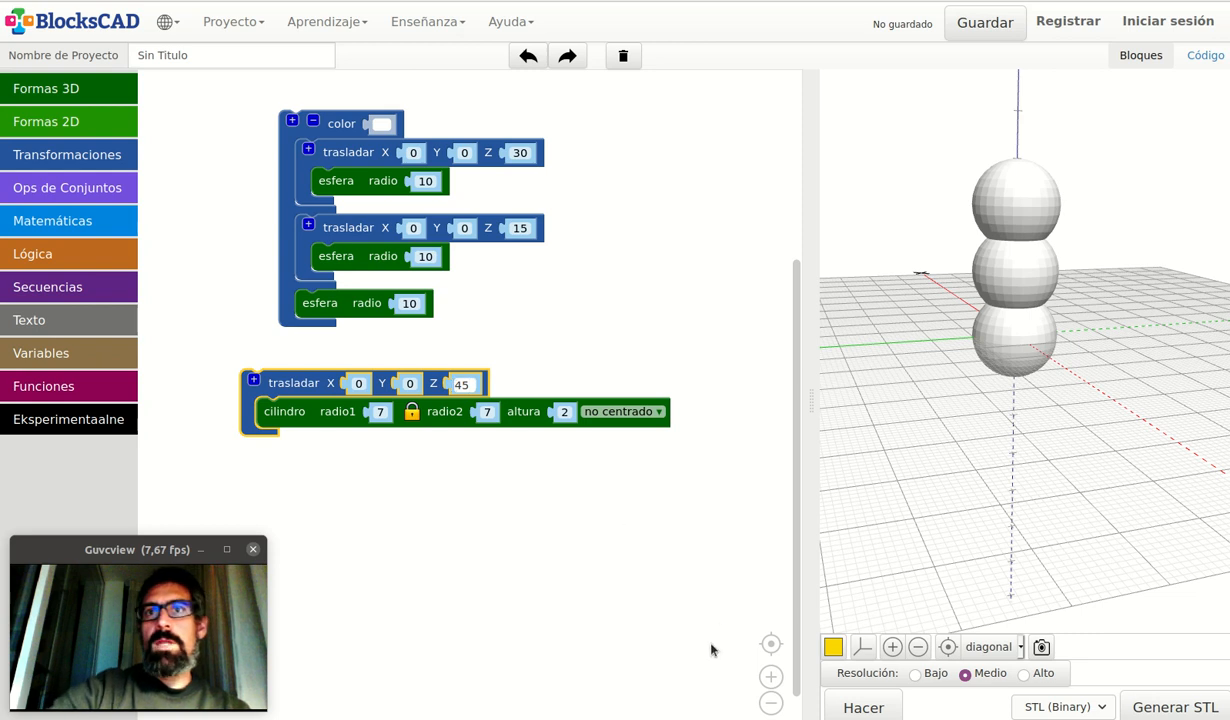
pyautogui.click(865, 707)
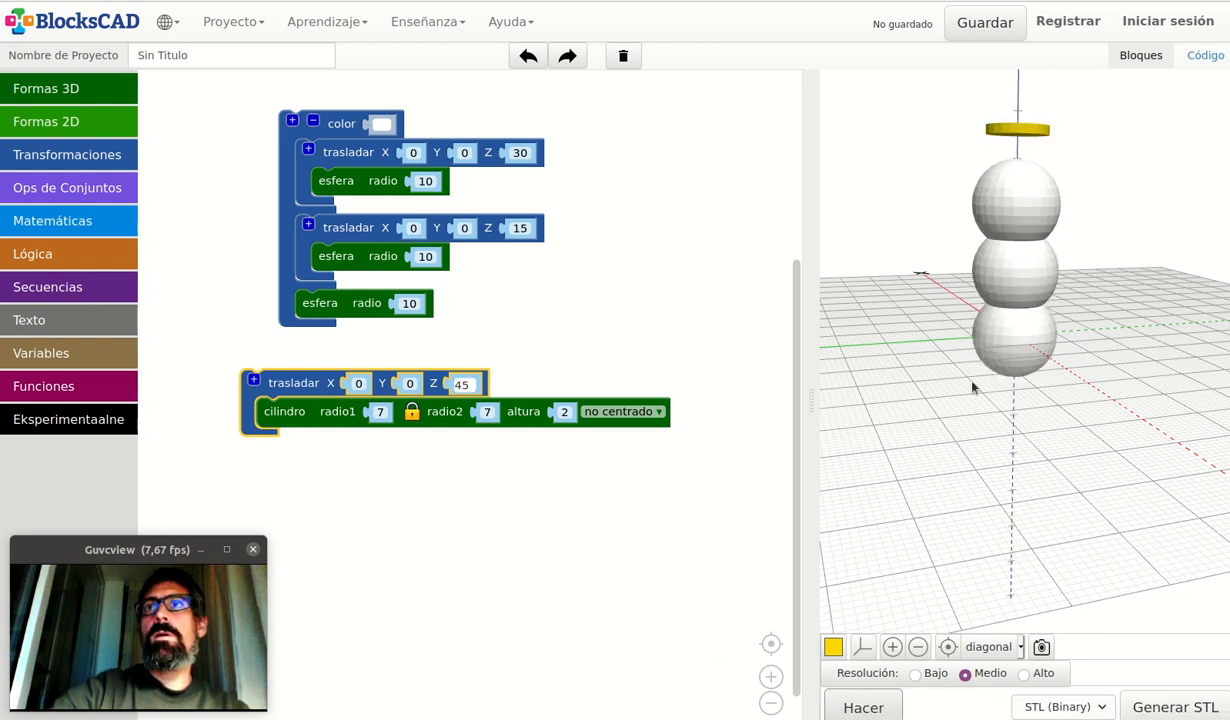
# - Set the cylinder's Z offset to 40 and render the model
pyautogui.click(458, 383)
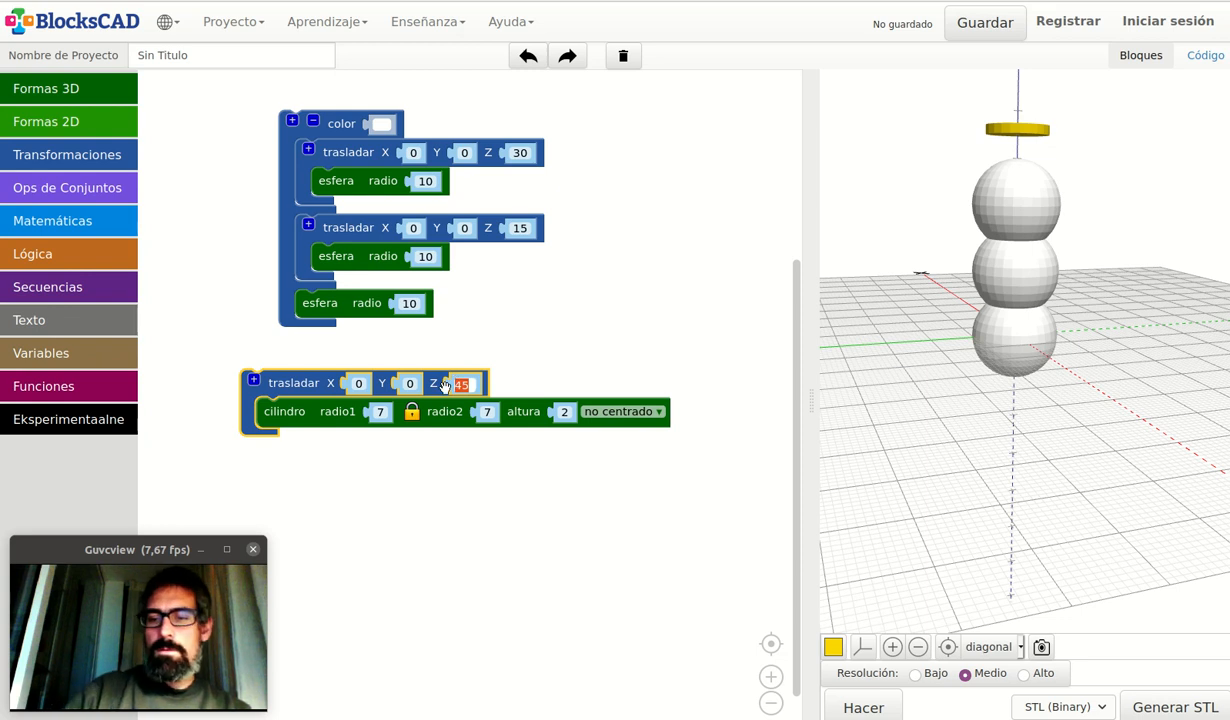
pyautogui.press('Return')
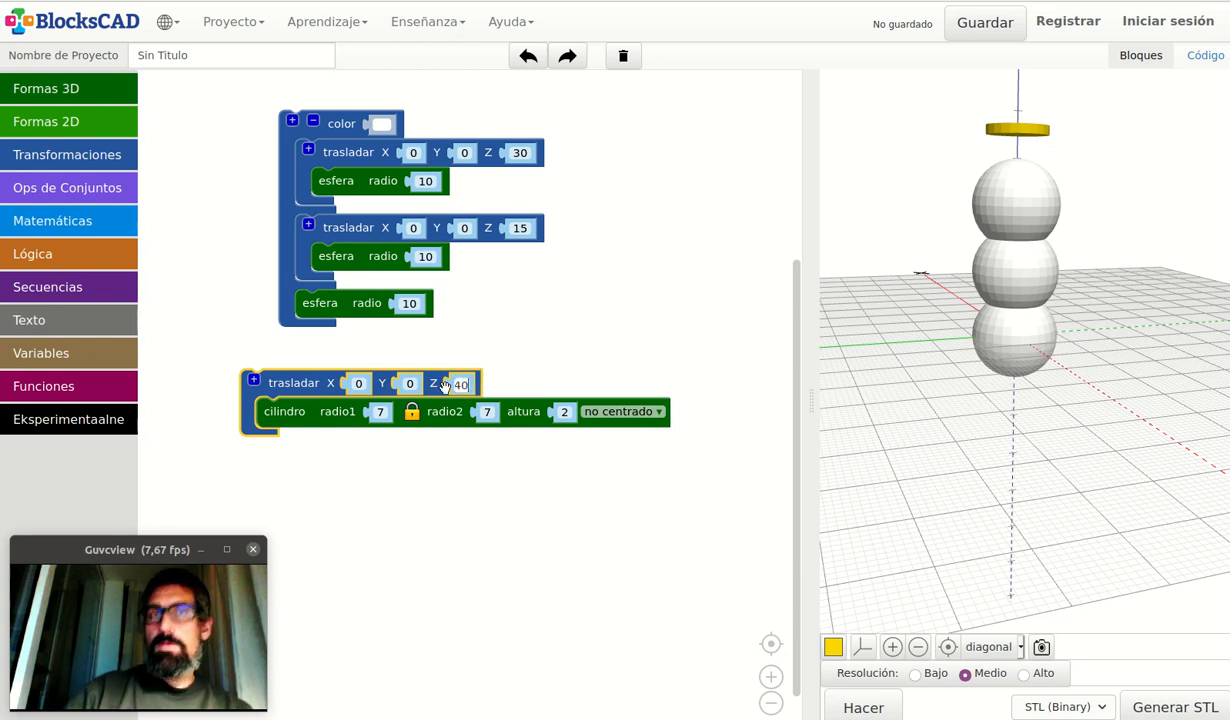
pyautogui.click(880, 707)
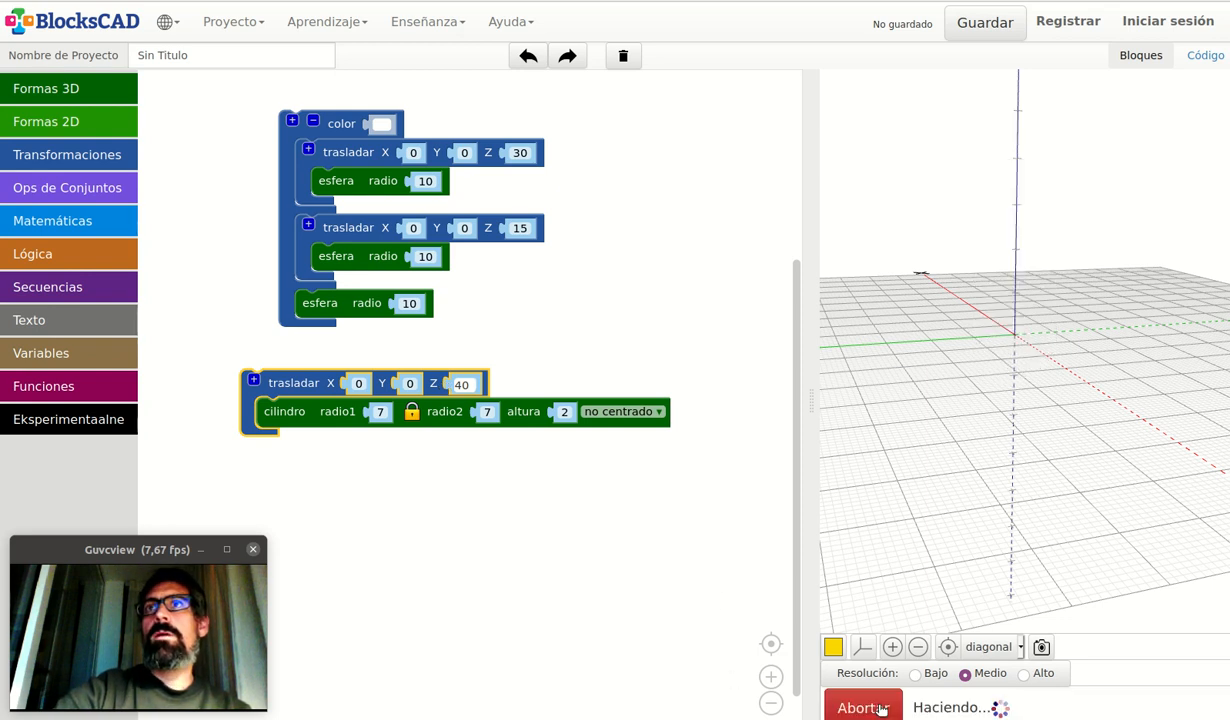
pyautogui.moveTo(1047, 303); pyautogui.dragTo(1003, 428)
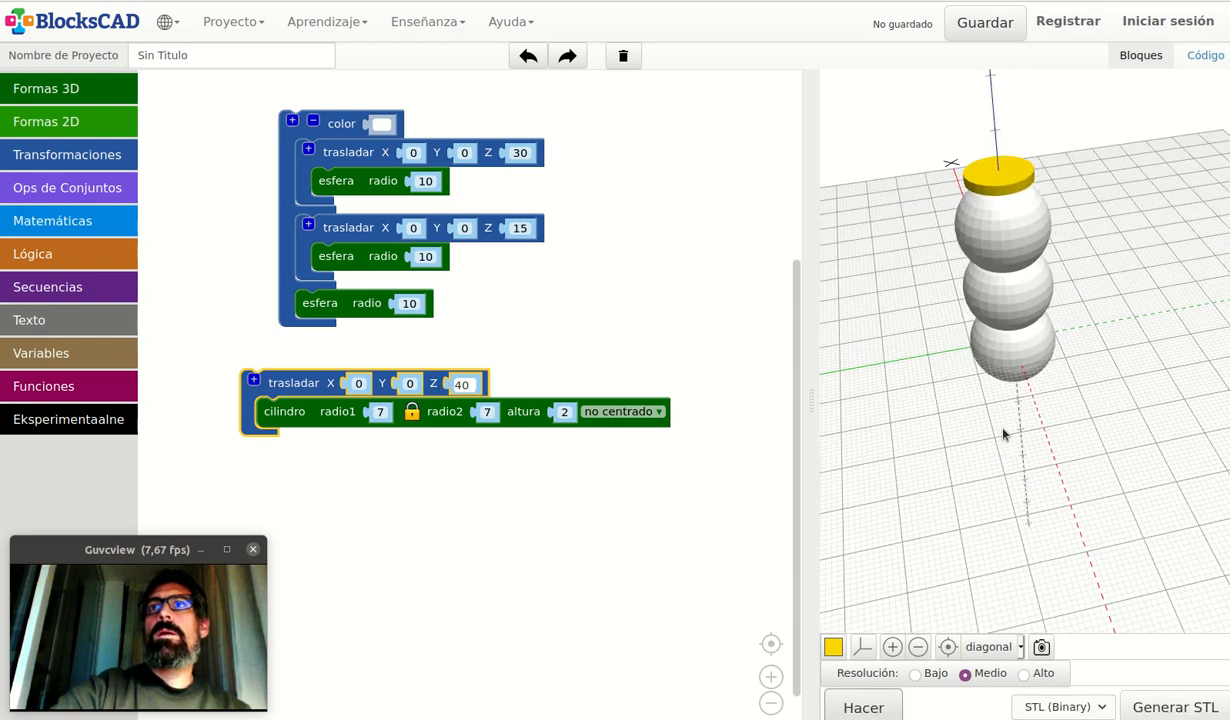
# - Wrap the cylinder's trasladar block in a color block, set the color to black and render
pyautogui.click(68, 156)
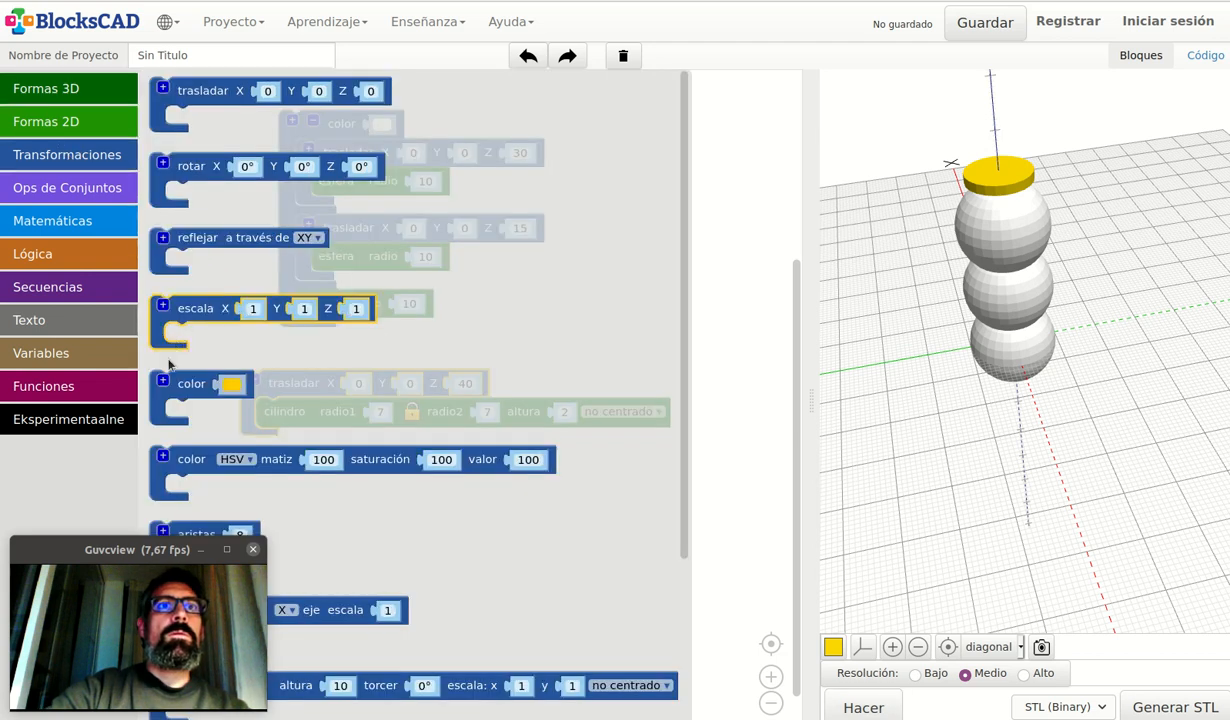
pyautogui.moveTo(170, 380); pyautogui.dragTo(247, 363)
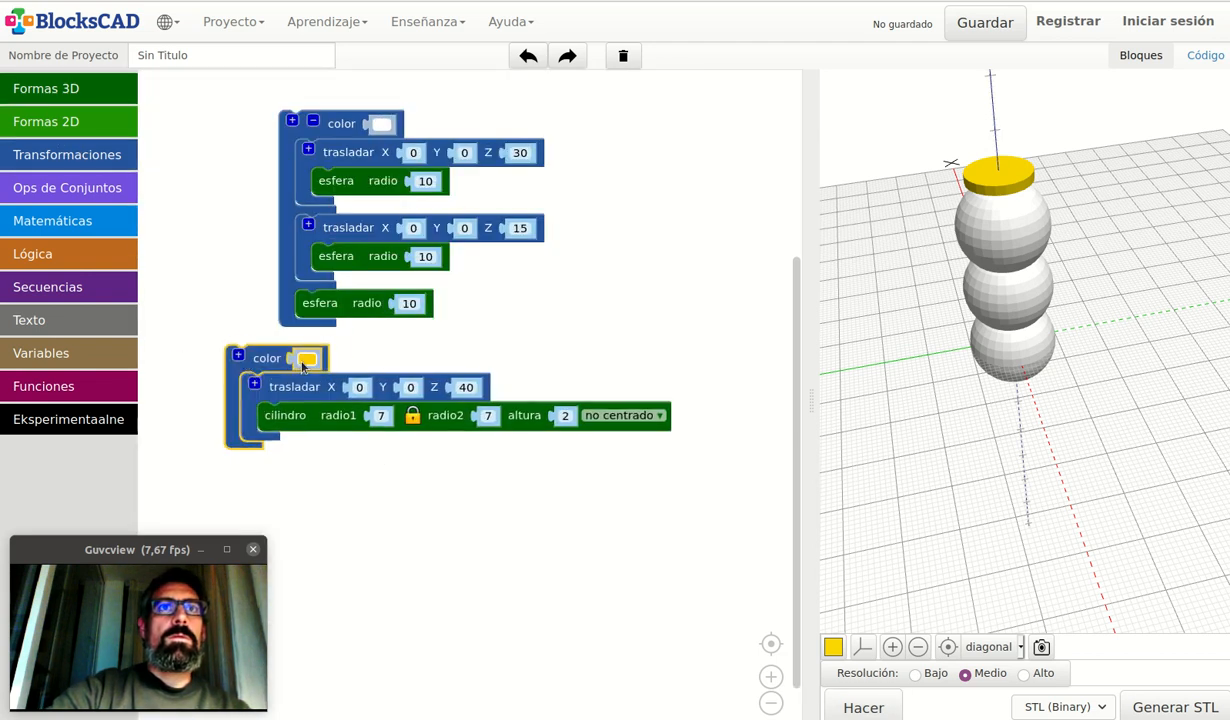
pyautogui.click(305, 358)
pyautogui.click(377, 373)
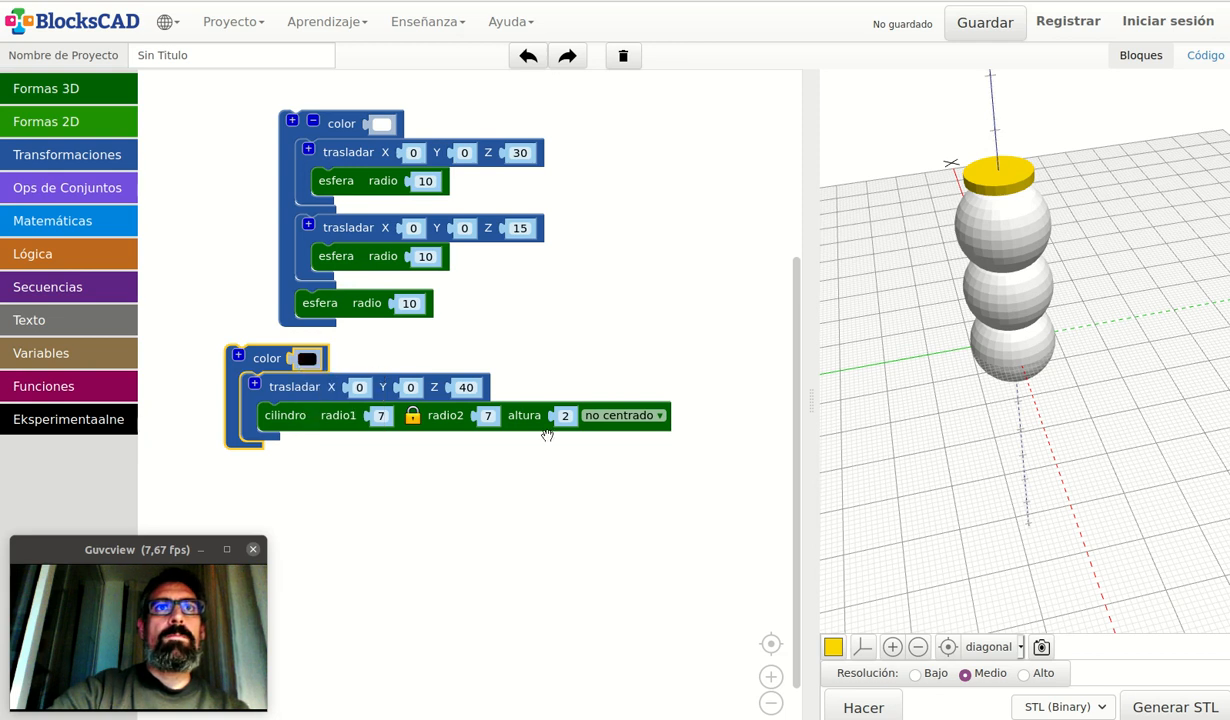
pyautogui.click(858, 706)
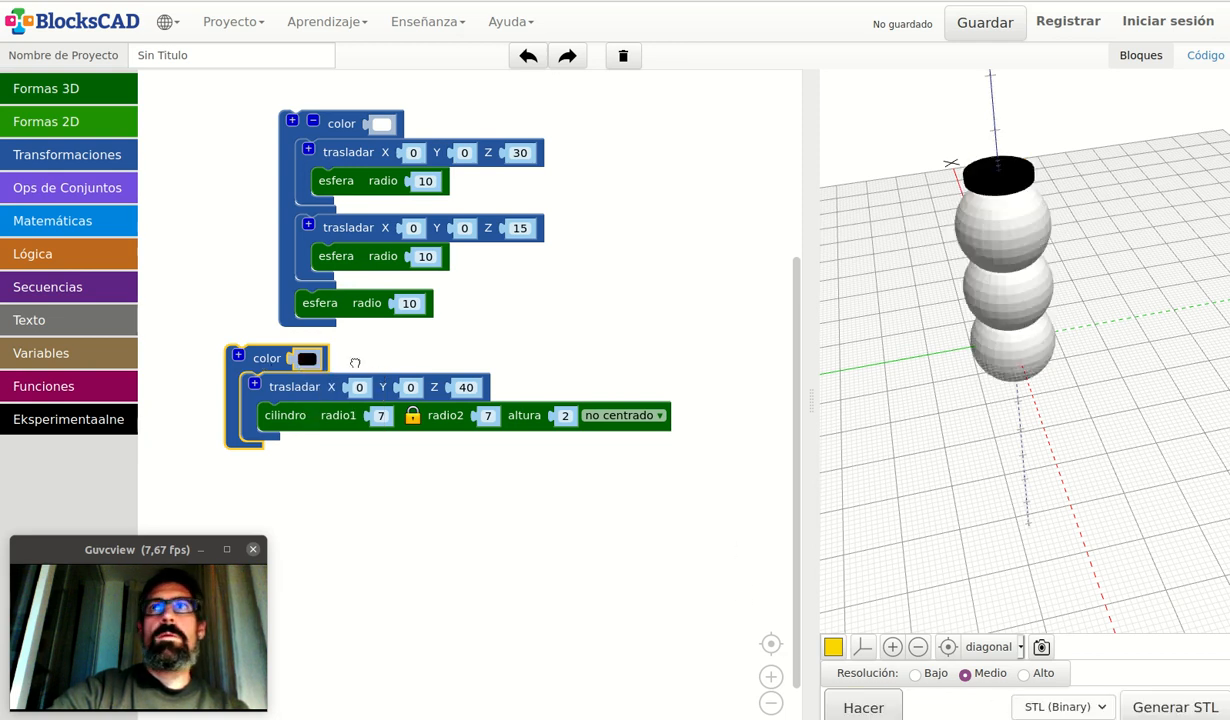
# - Add a second slot to the black color block and insert a duplicate of its trasladar block with the cylinder
pyautogui.moveTo(262, 365); pyautogui.dragTo(454, 383)
pyautogui.moveTo(930, 190); pyautogui.dragTo(955, 249)
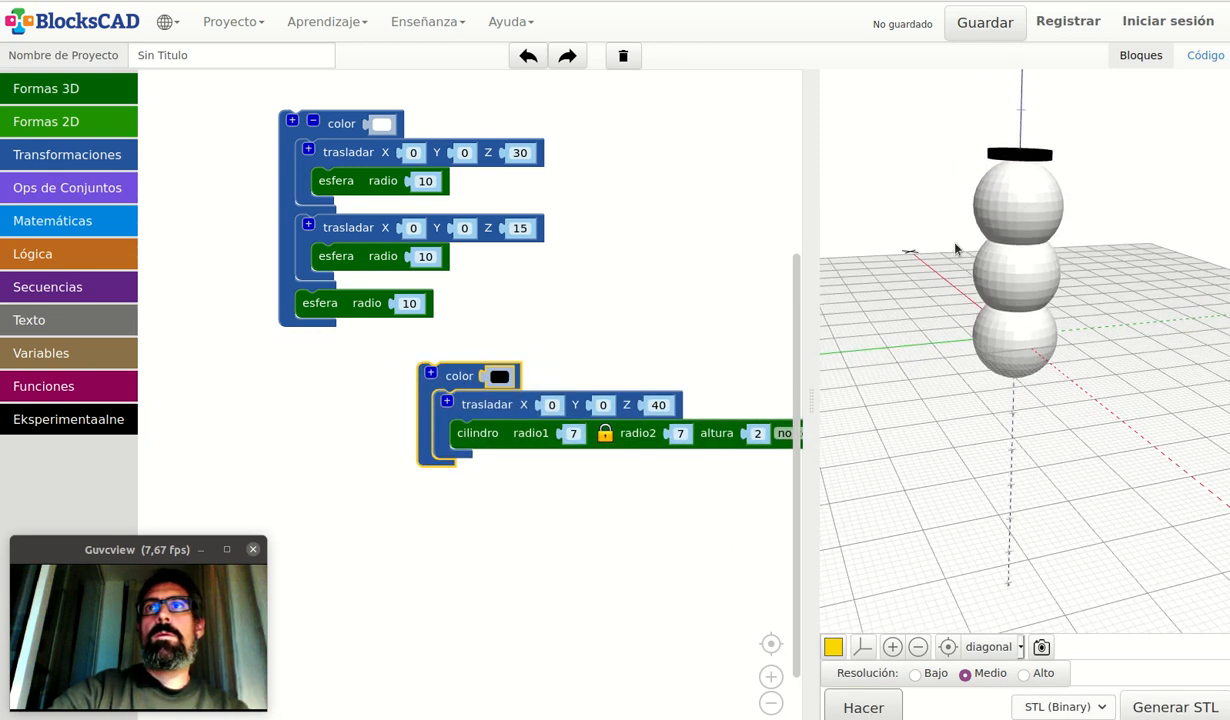
pyautogui.click(431, 373)
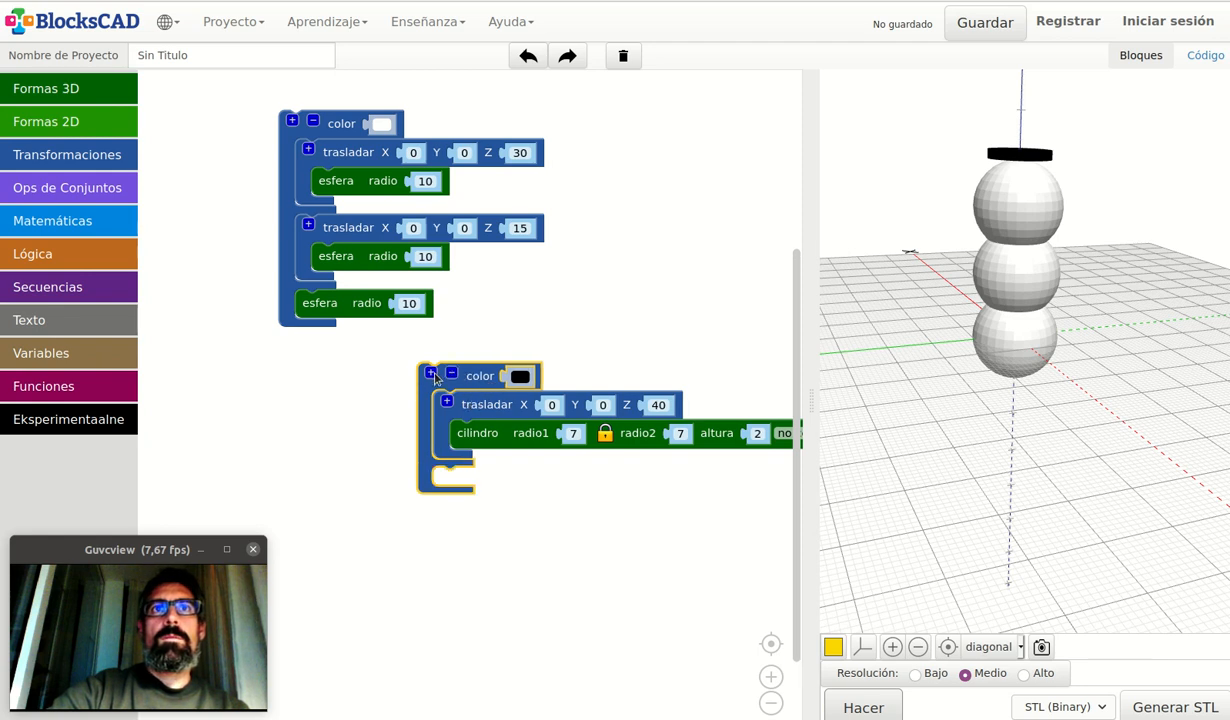
pyautogui.rightClick(485, 405)
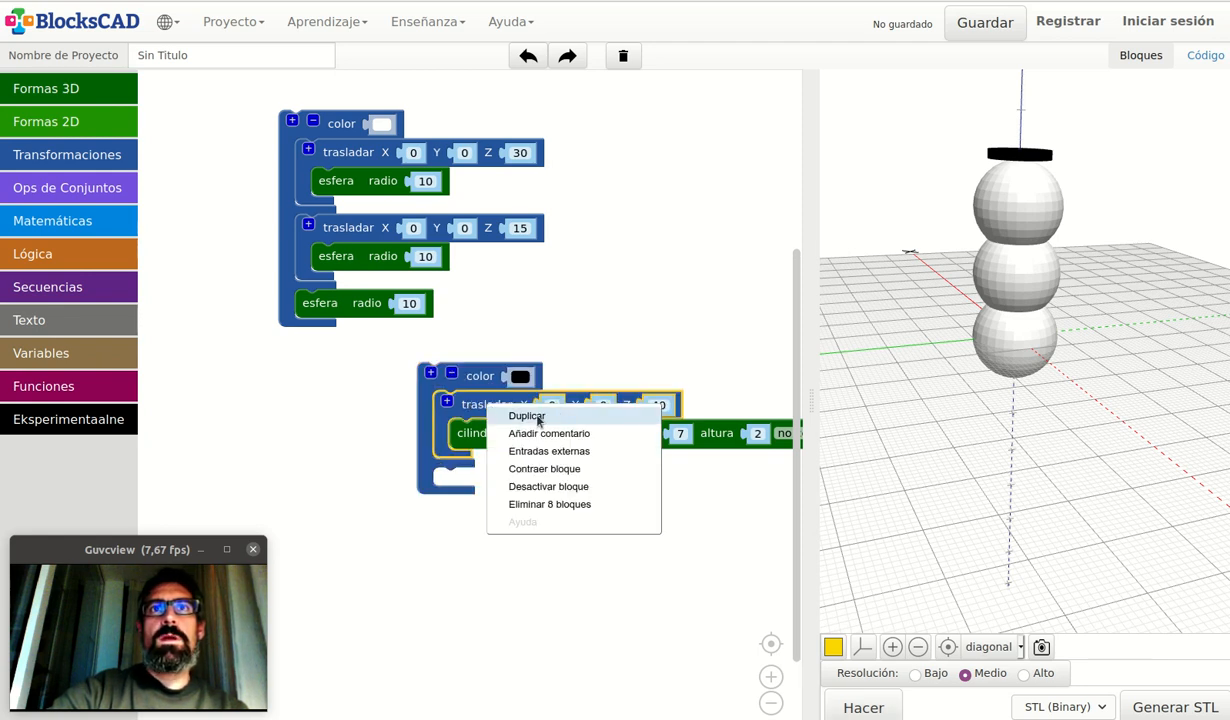
pyautogui.click(537, 418)
pyautogui.moveTo(487, 460); pyautogui.dragTo(475, 487)
pyautogui.moveTo(466, 373); pyautogui.dragTo(352, 350)
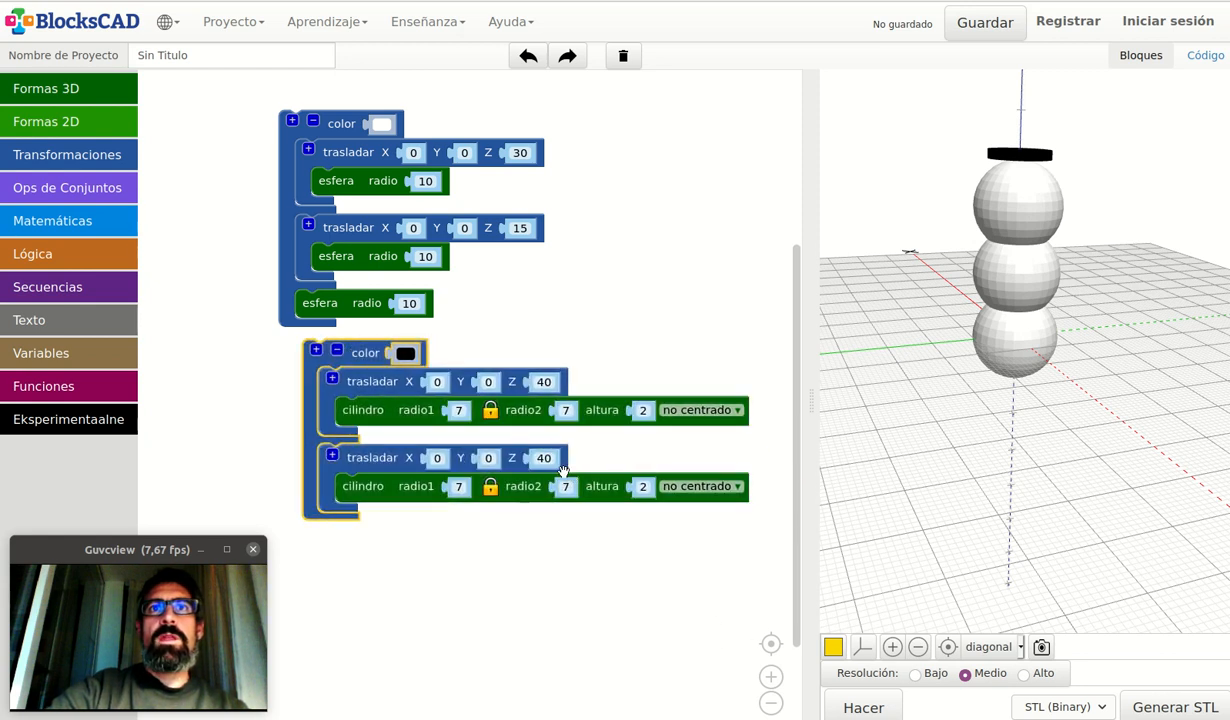
# - Set the duplicated cylinder's height to 10 and radius to 4, and render the hat
pyautogui.click(645, 487)
pyautogui.write('1')
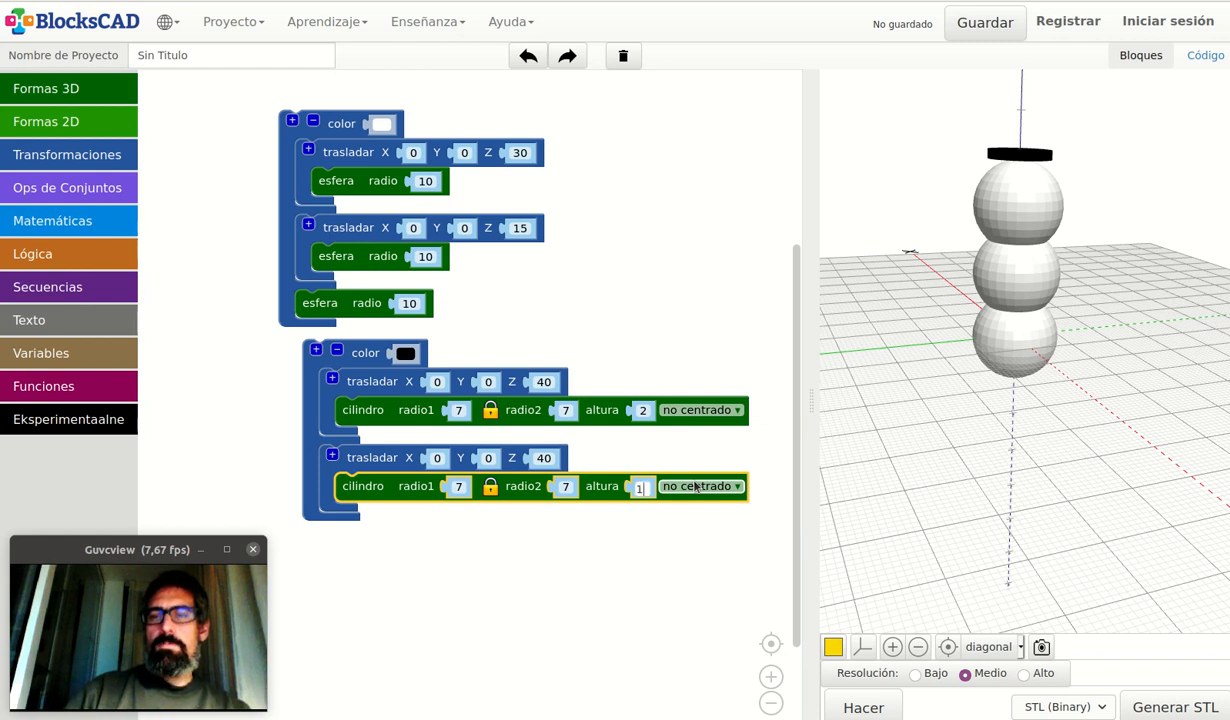
pyautogui.write('0')
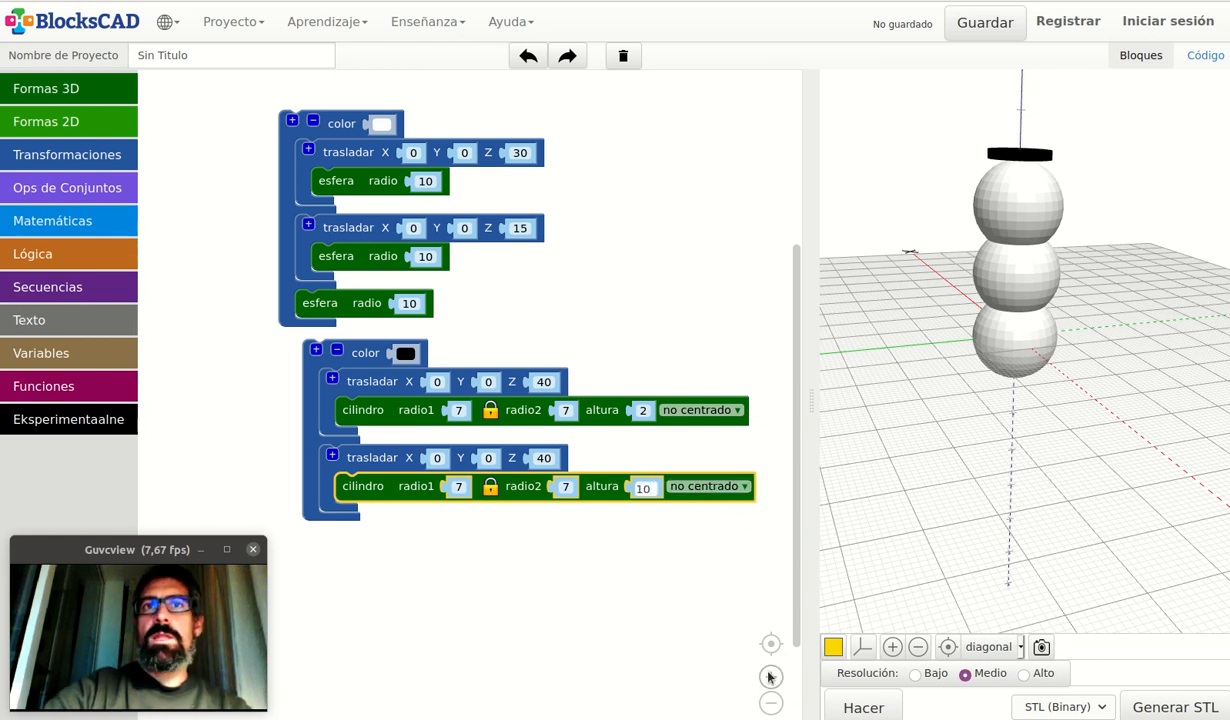
pyautogui.click(458, 486)
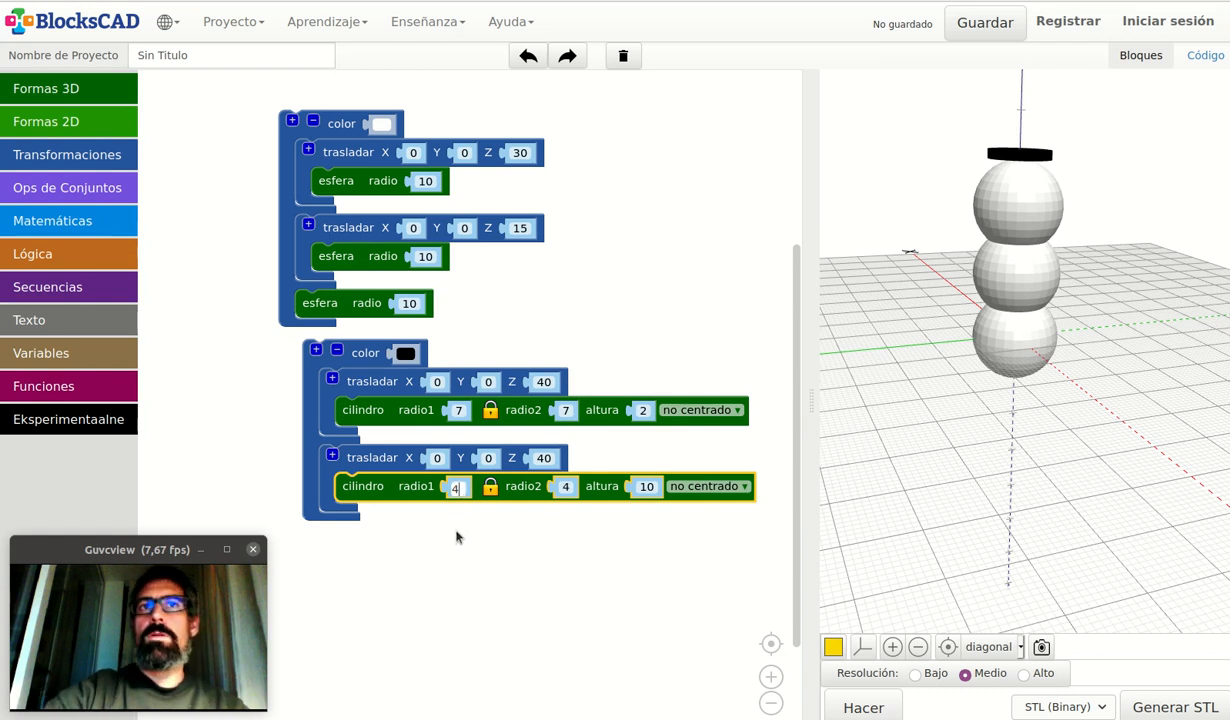
pyautogui.write('4')
pyautogui.click(863, 707)
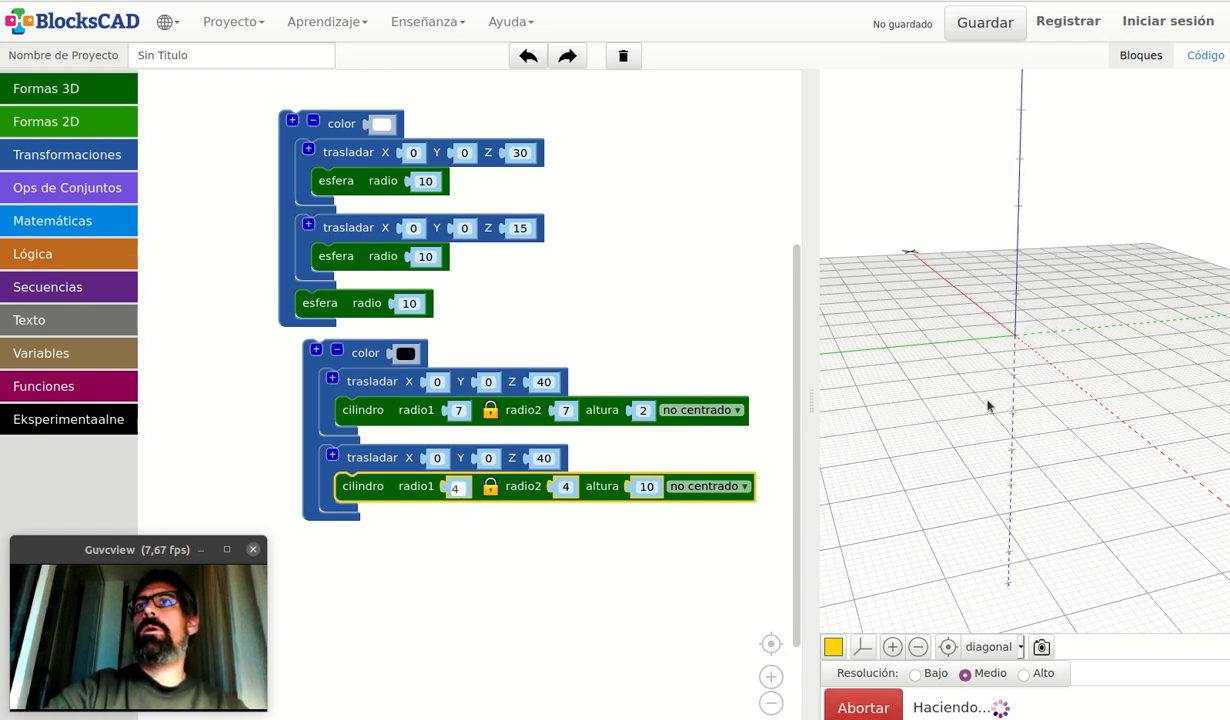
# - Hide the axes and grid in the 3D view and examine the snowman and its hat from several sides
pyautogui.moveTo(990, 194); pyautogui.dragTo(1032, 246)
pyautogui.moveTo(1050, 332); pyautogui.dragTo(1074, 274)
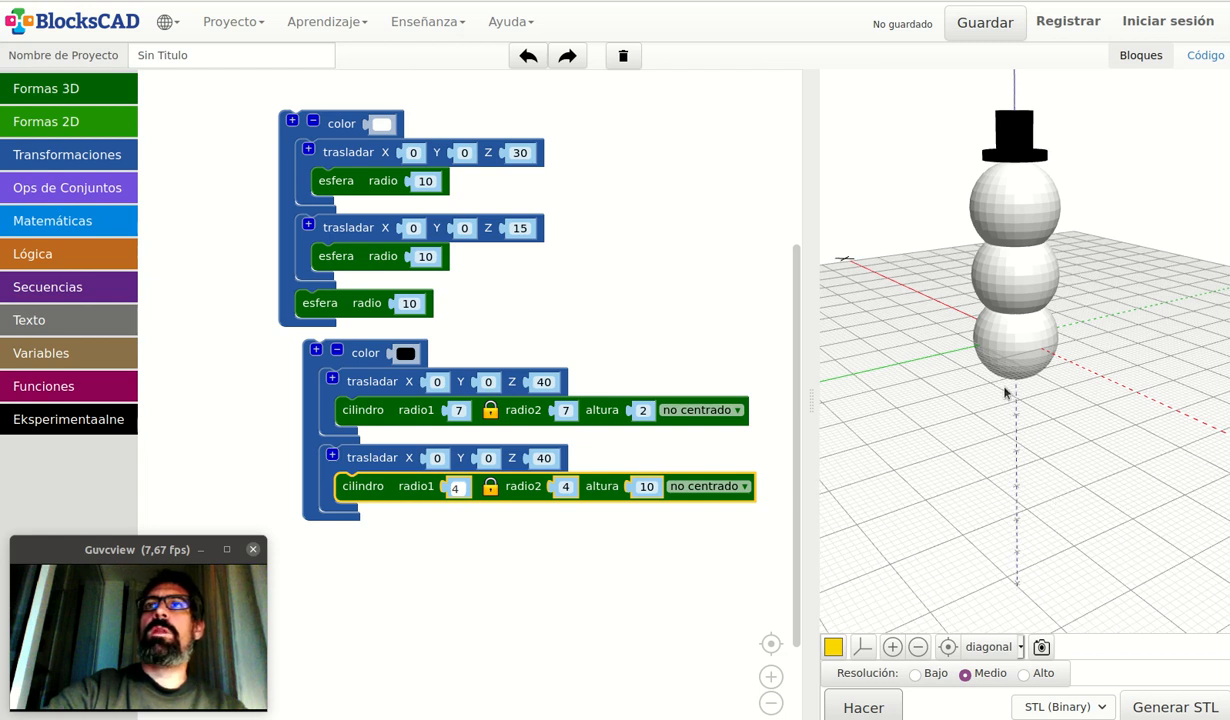
pyautogui.moveTo(1050, 383); pyautogui.dragTo(1036, 293)
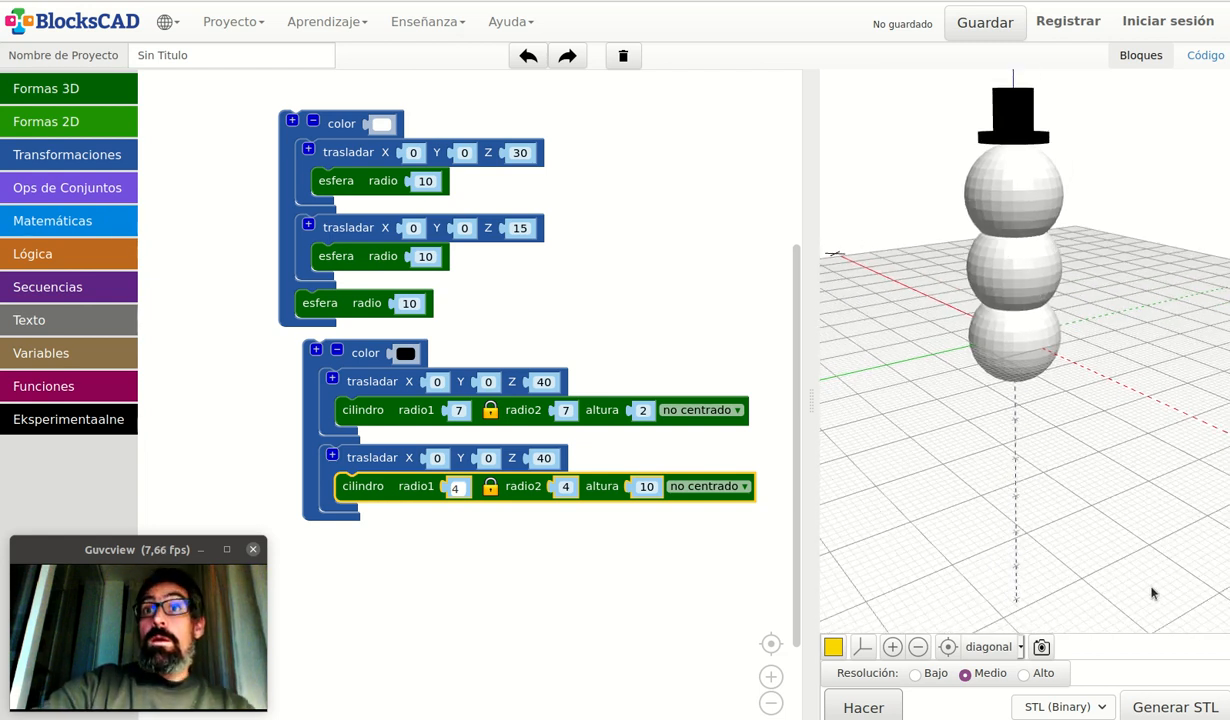
pyautogui.moveTo(996, 296); pyautogui.dragTo(1040, 312)
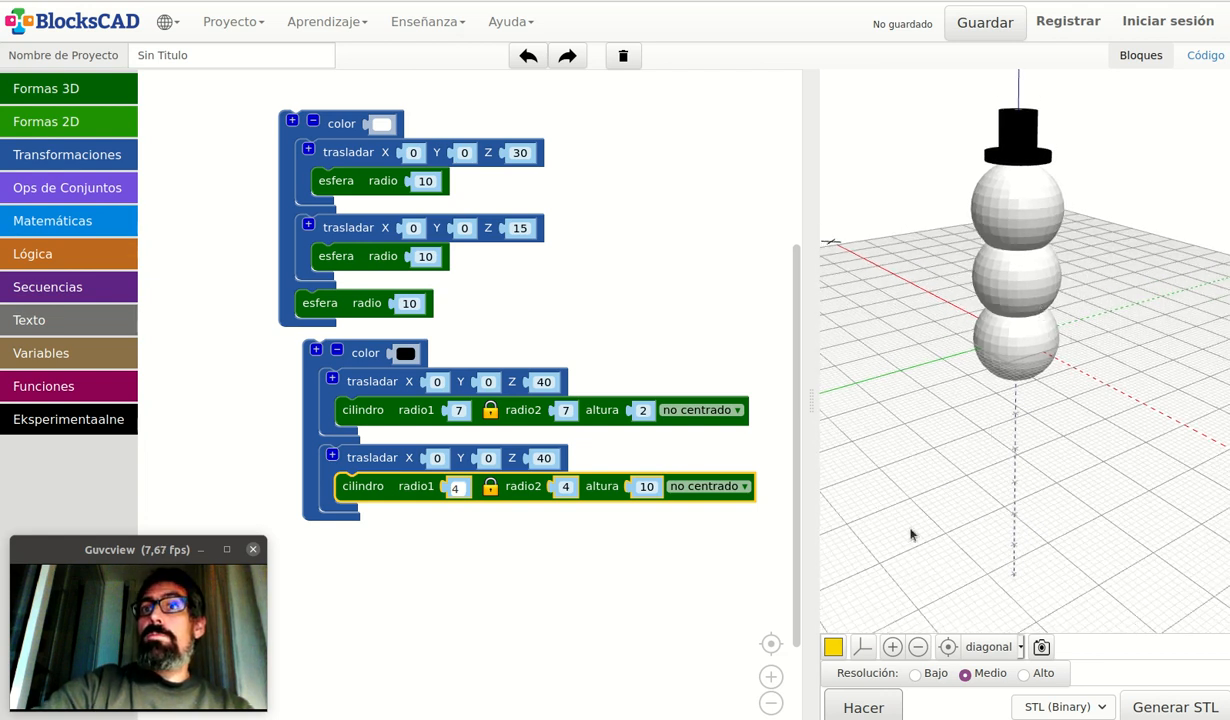
pyautogui.click(861, 649)
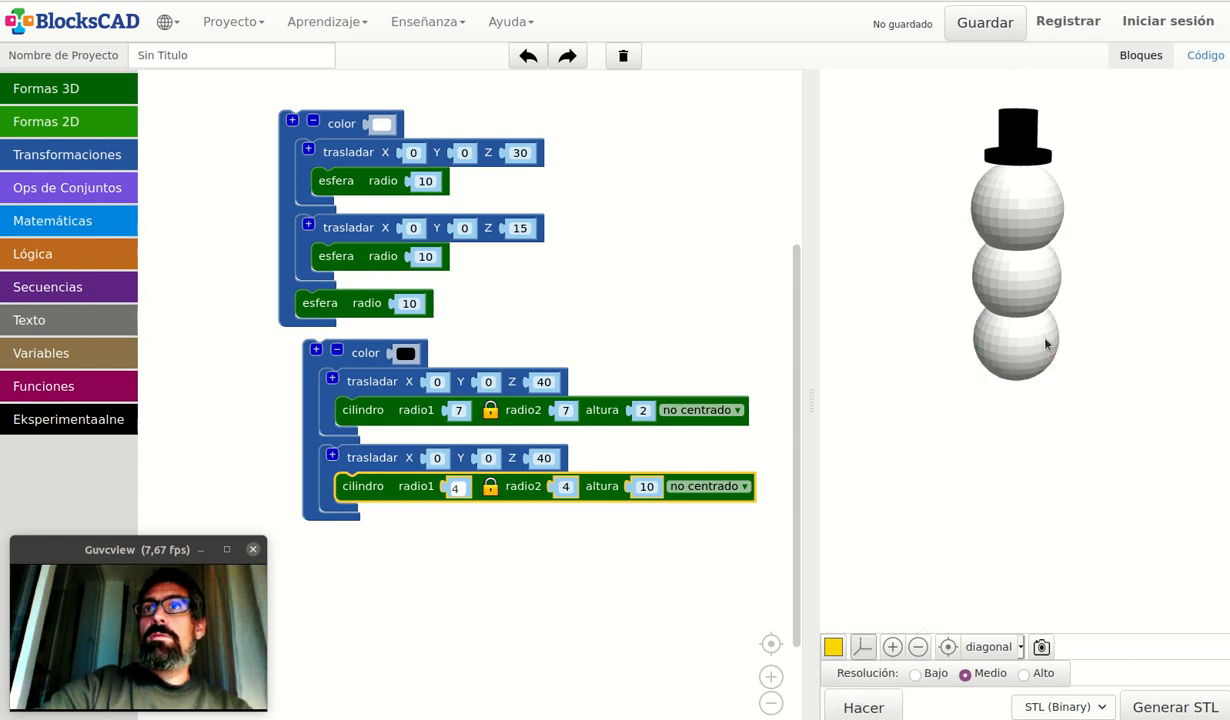
pyautogui.moveTo(1046, 344); pyautogui.dragTo(1102, 278)
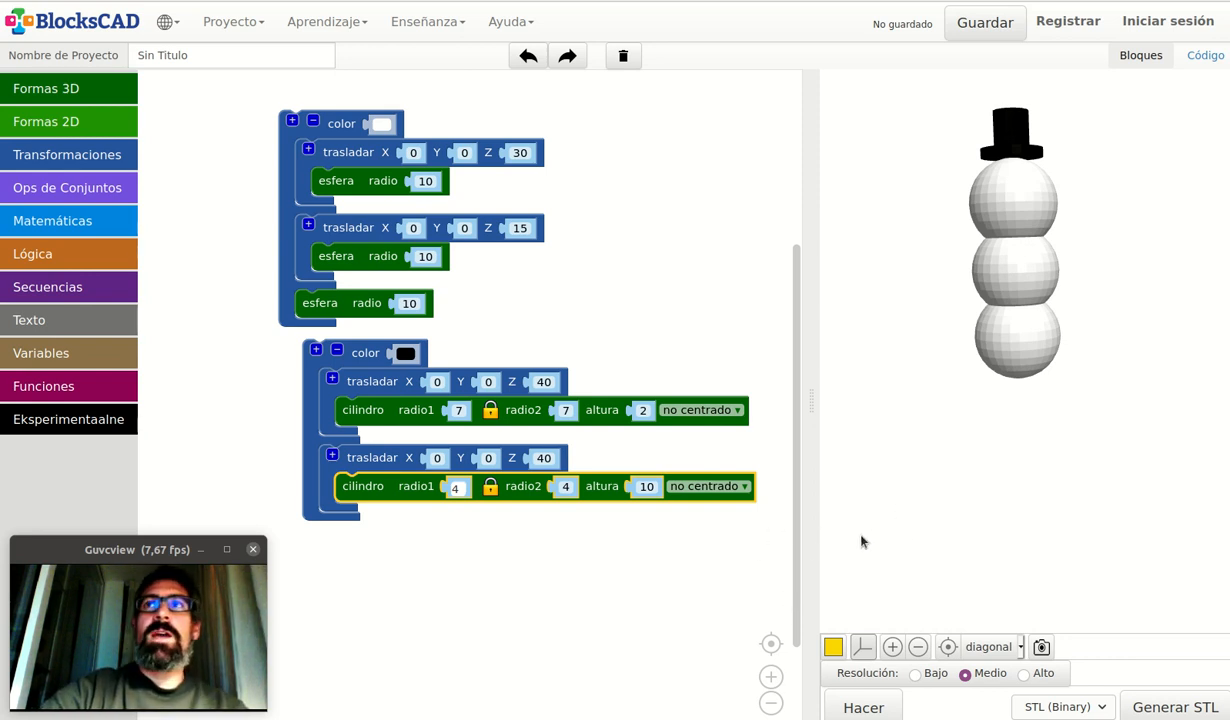
pyautogui.moveTo(1054, 286); pyautogui.dragTo(1024, 275)
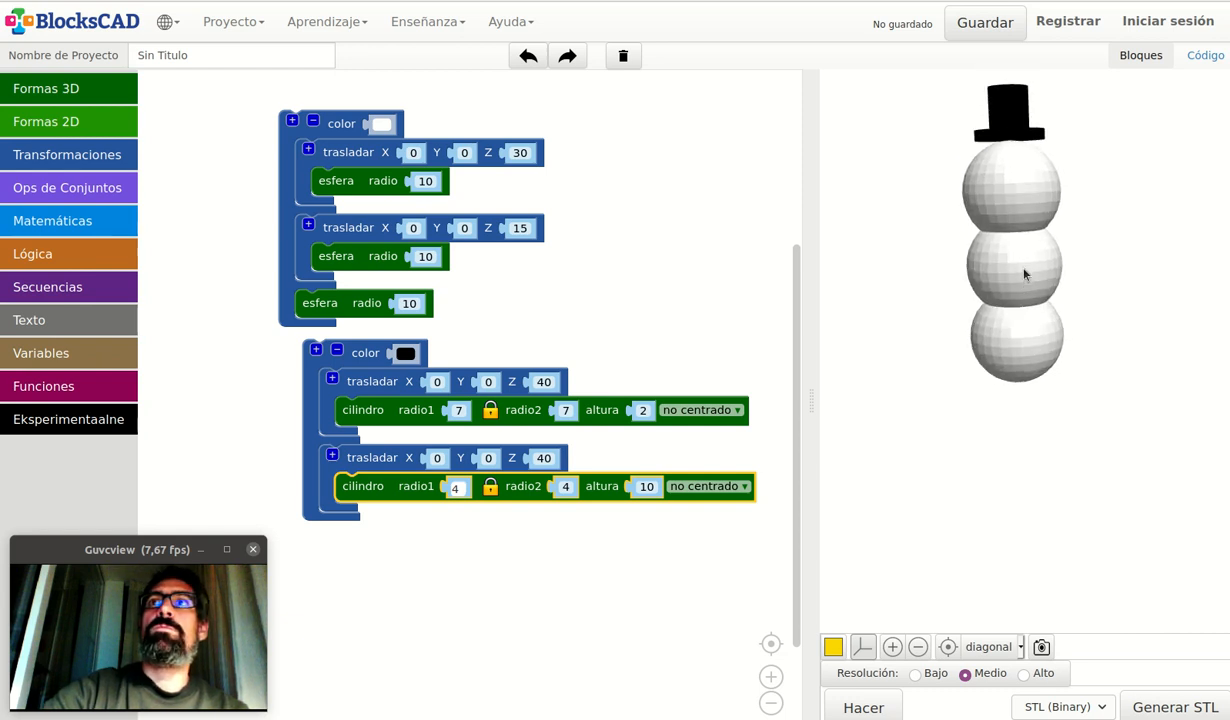
pyautogui.moveTo(1011, 167); pyautogui.dragTo(1077, 148)
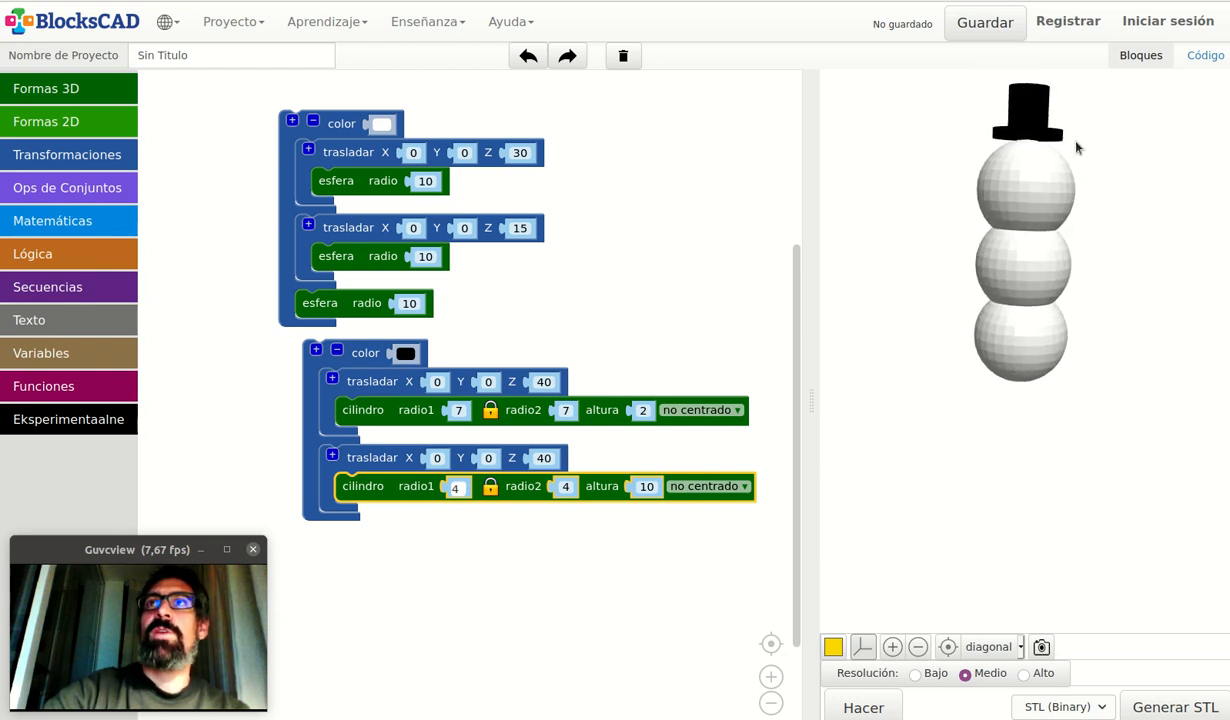